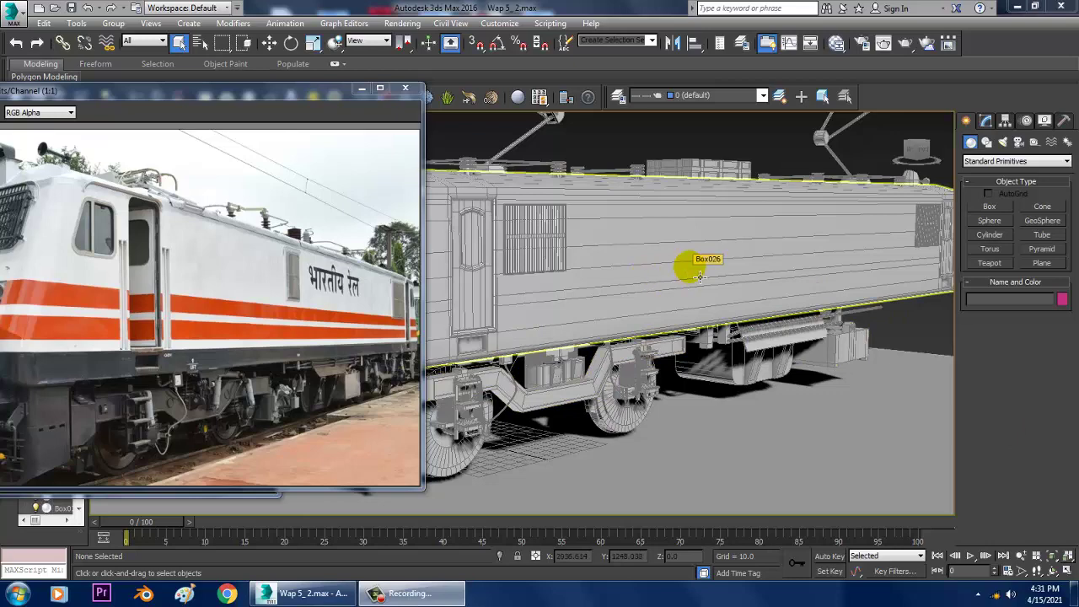
# Step: Examine the locomotive's front buffers, side frame and wheels against the enlarged reference photo of the buffer area
pyautogui.moveTo(603, 347); pyautogui.dragTo(742, 300, button='middle')
pyautogui.scroll(3, 710, 302)
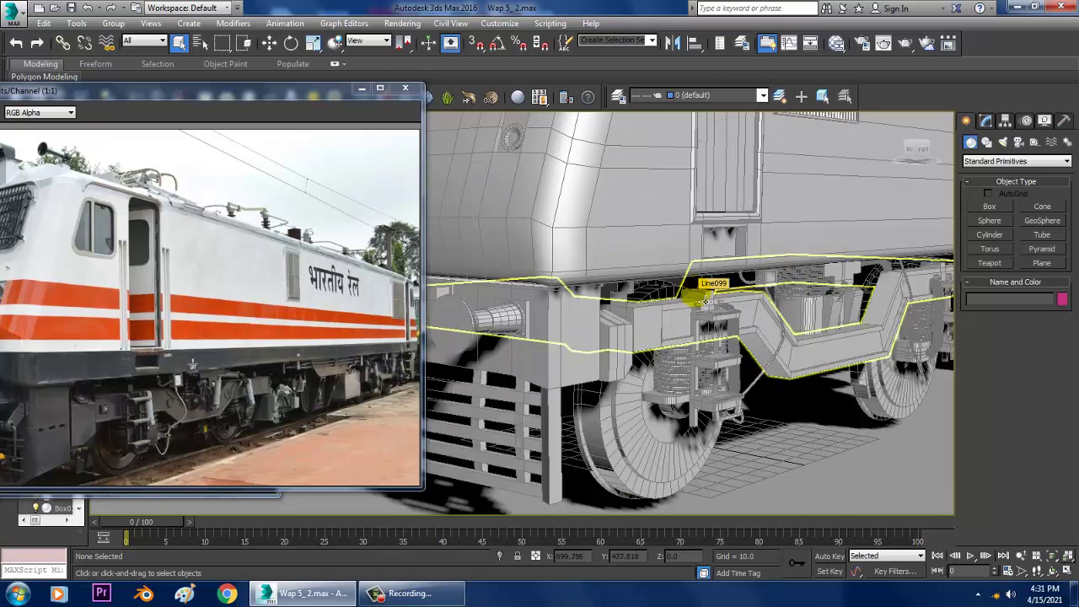
pyautogui.keyDown('alt'); pyautogui.moveTo(713, 281); pyautogui.dragTo(744, 278, button='middle'); pyautogui.keyUp('alt')
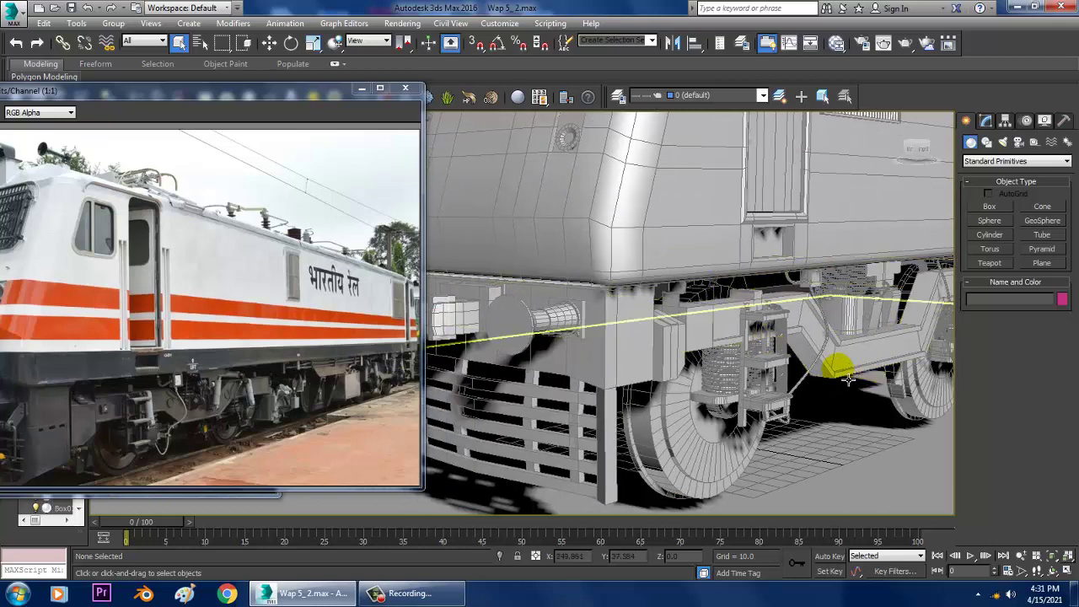
pyautogui.keyDown('alt'); pyautogui.moveTo(846, 377); pyautogui.dragTo(902, 372, button='middle'); pyautogui.keyUp('alt')
pyautogui.scroll(-4, 817, 382)
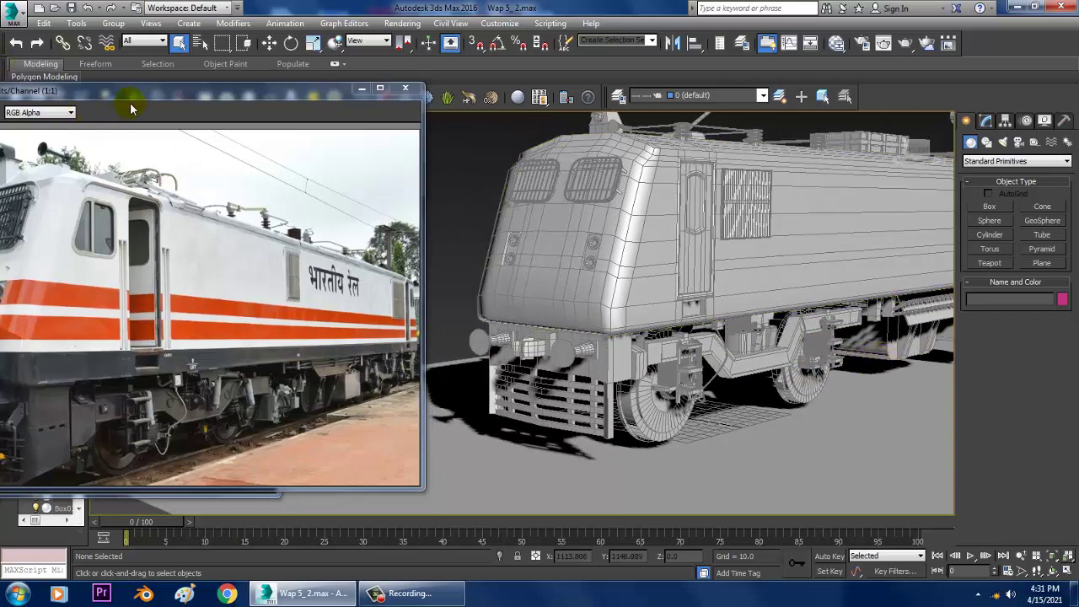
pyautogui.moveTo(127, 92); pyautogui.dragTo(222, 78)
pyautogui.scroll(1, 110, 346)
pyautogui.moveTo(113, 349); pyautogui.dragTo(217, 221, button='middle')
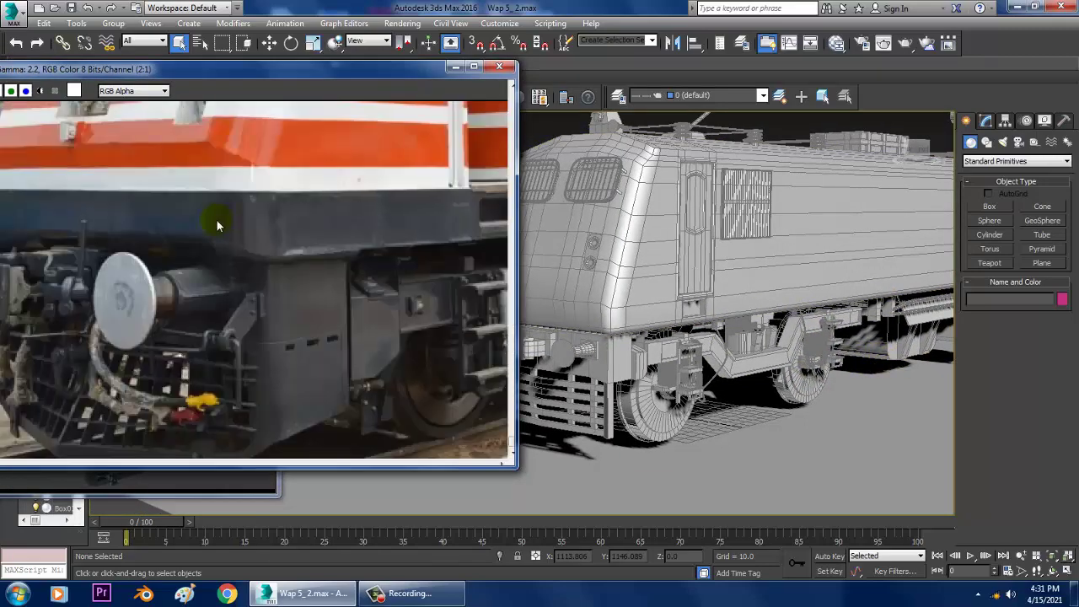
pyautogui.keyDown('alt'); pyautogui.moveTo(667, 344); pyautogui.dragTo(834, 285, button='middle'); pyautogui.keyUp('alt')
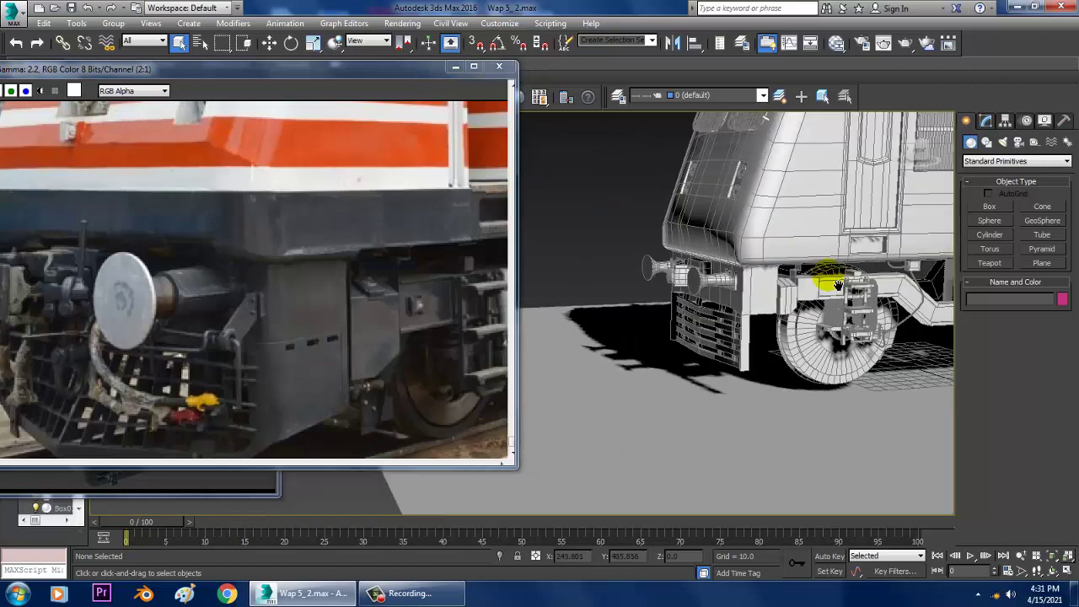
# Step: Draw a closed straight-segment spline for a slanted bracket below the buffer's mounting plate in the side view, with a short squared end at the plate
pyautogui.scroll(3, 772, 283)
pyautogui.hotkey('alt', 'w')
pyautogui.hotkey('alt', 'w')
pyautogui.scroll(6, 773, 284)
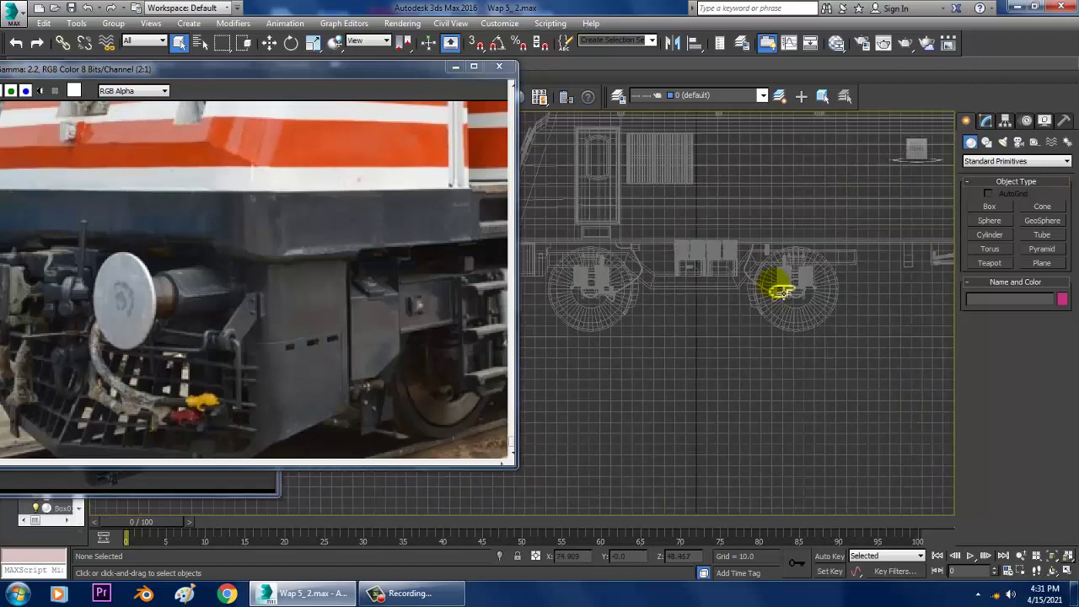
pyautogui.scroll(3, 738, 312)
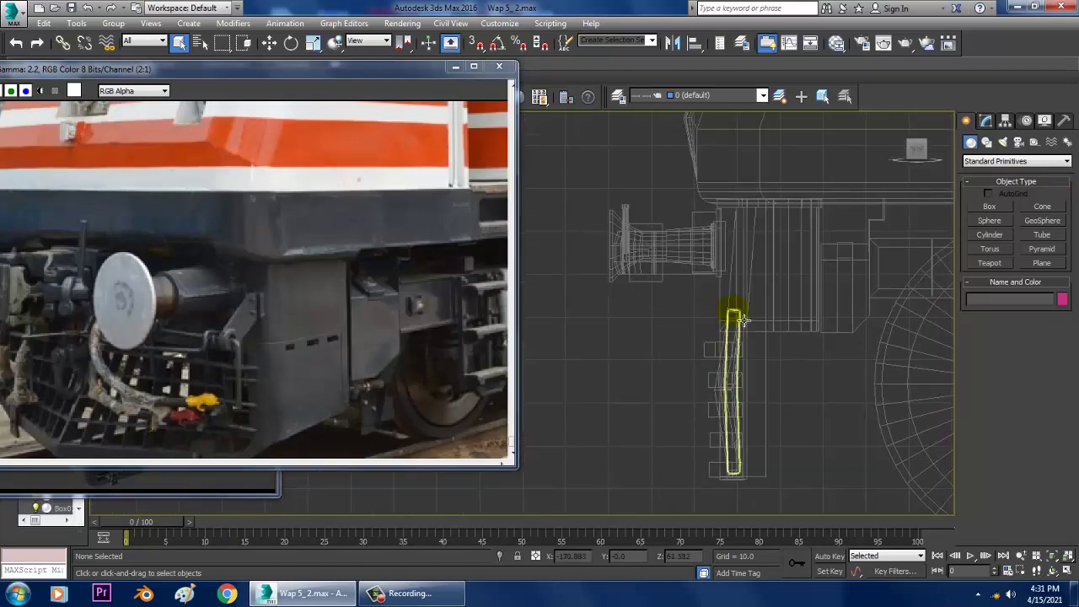
pyautogui.click(988, 143)
pyautogui.click(990, 218)
pyautogui.scroll(4, 700, 295)
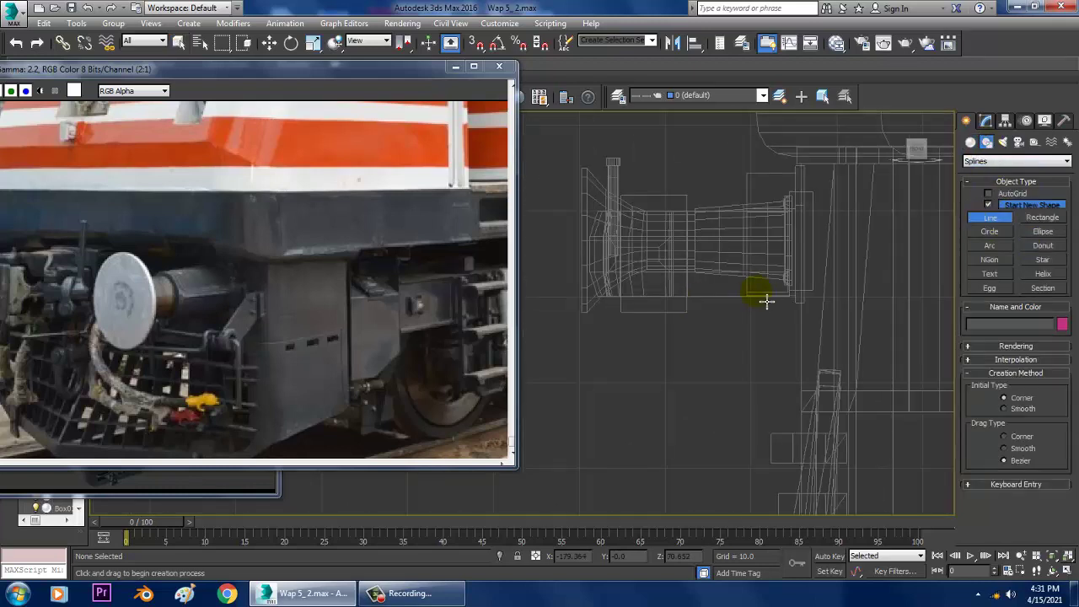
pyautogui.click(820, 271)
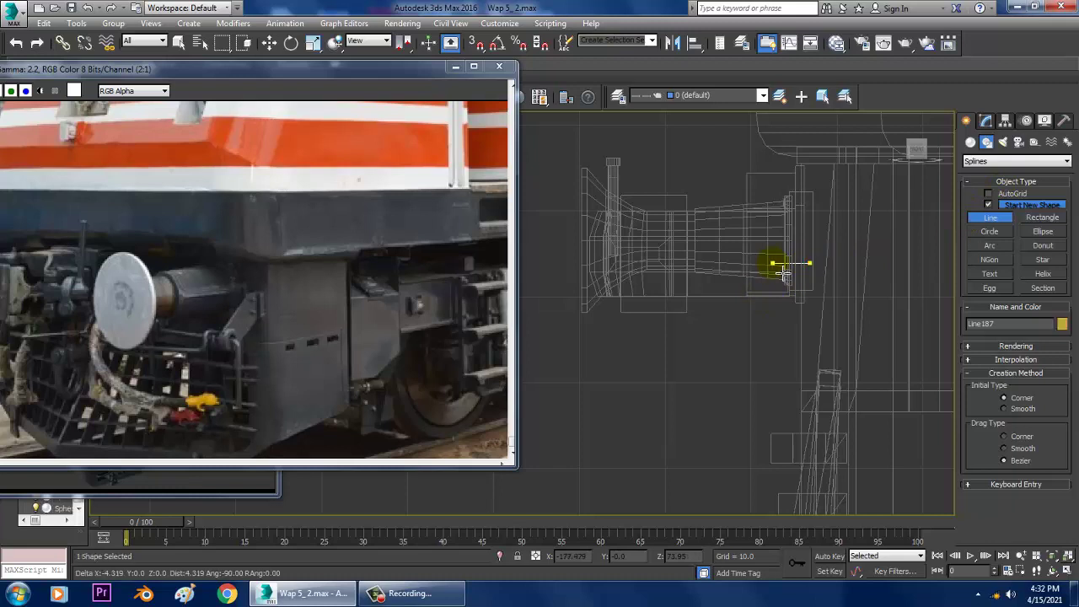
pyautogui.click(711, 319)
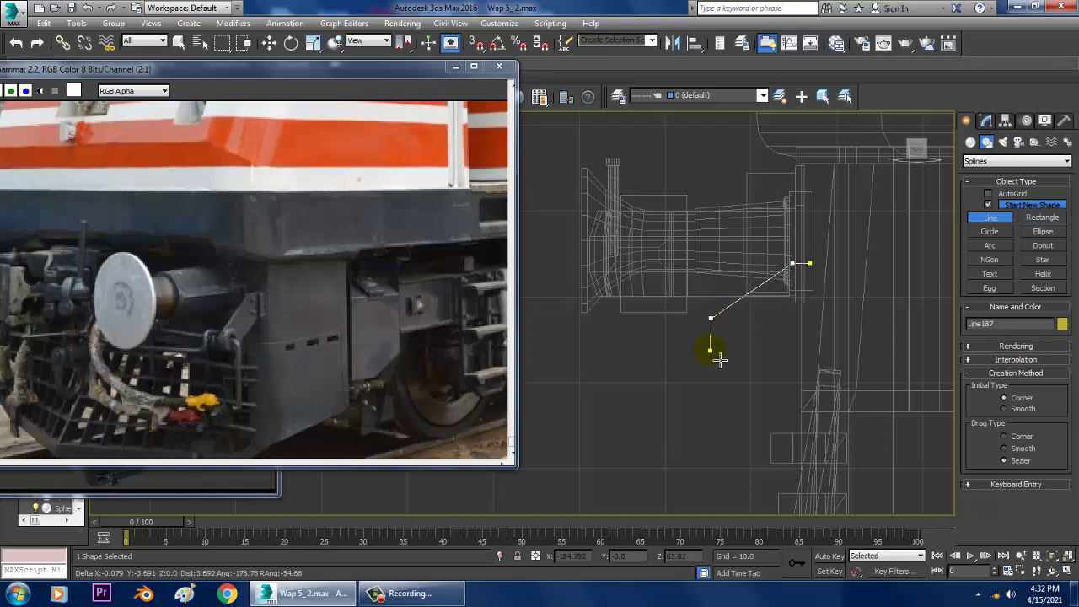
pyautogui.click(716, 368)
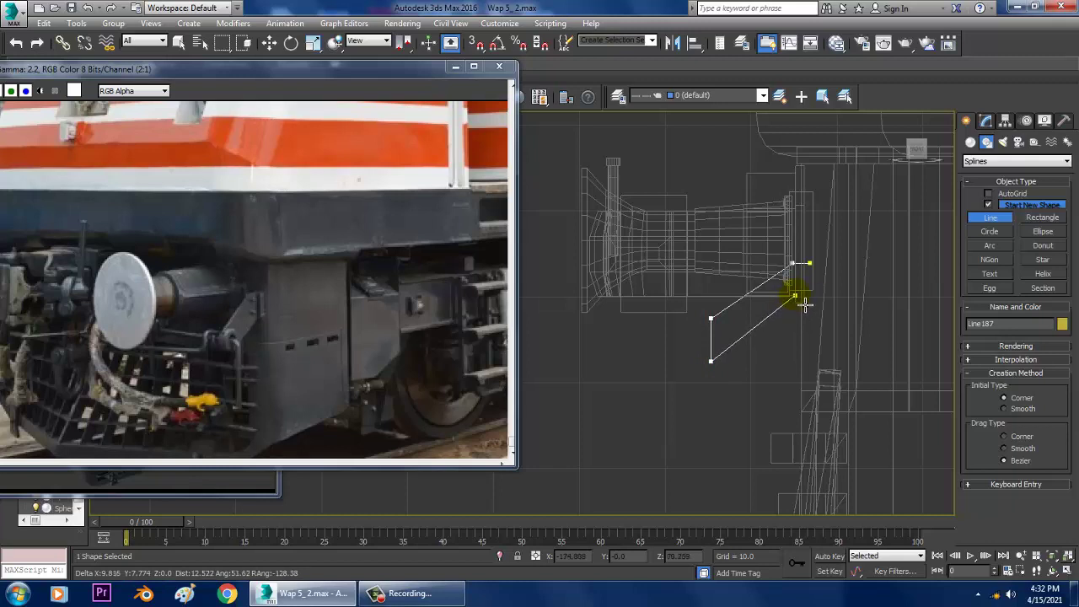
pyautogui.click(807, 304)
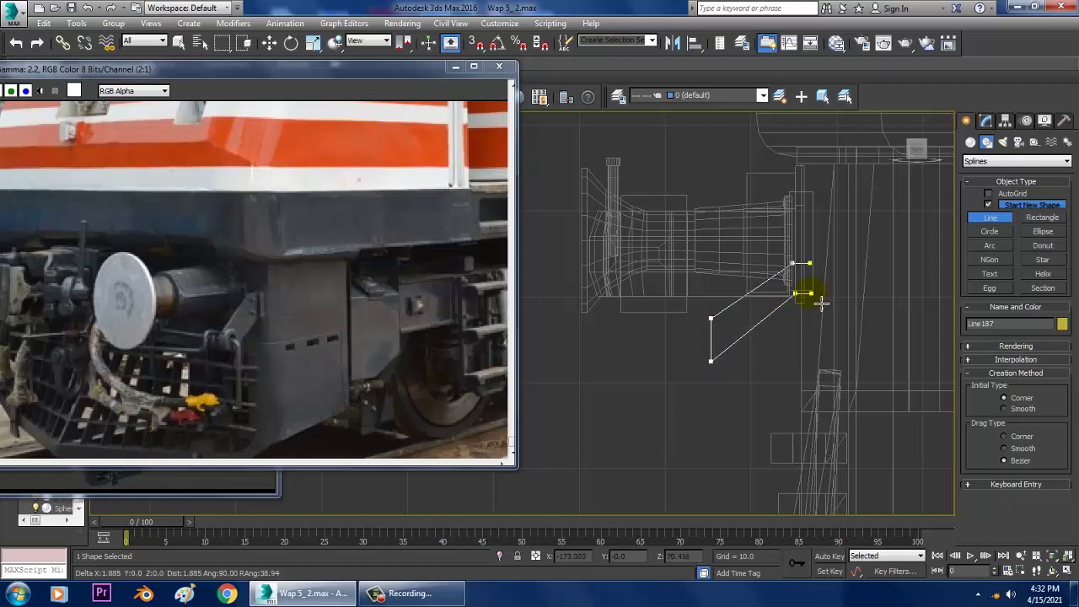
pyautogui.click(822, 274)
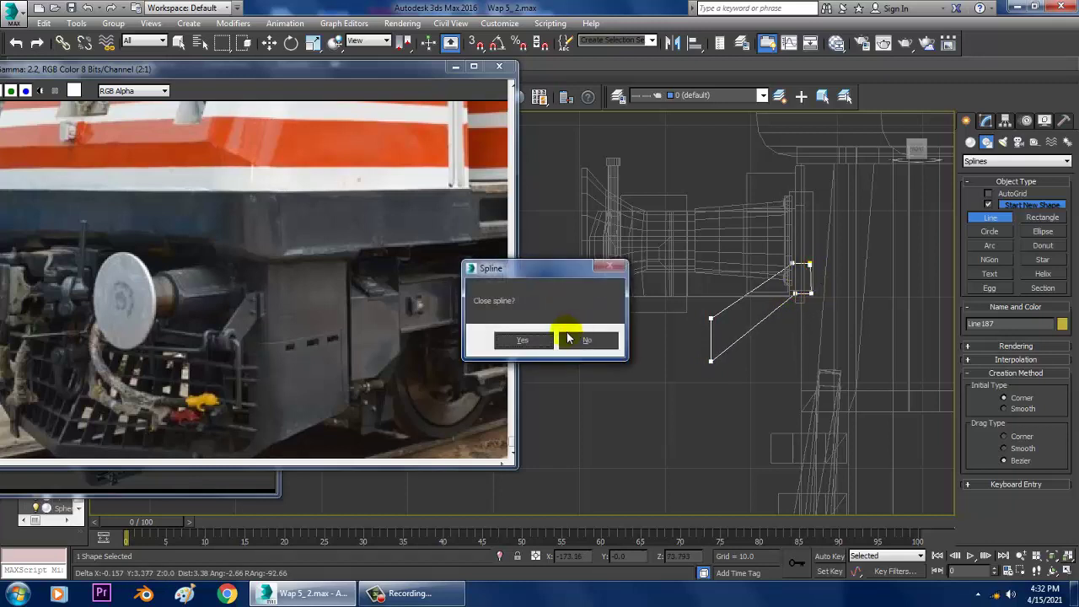
pyautogui.click(520, 337)
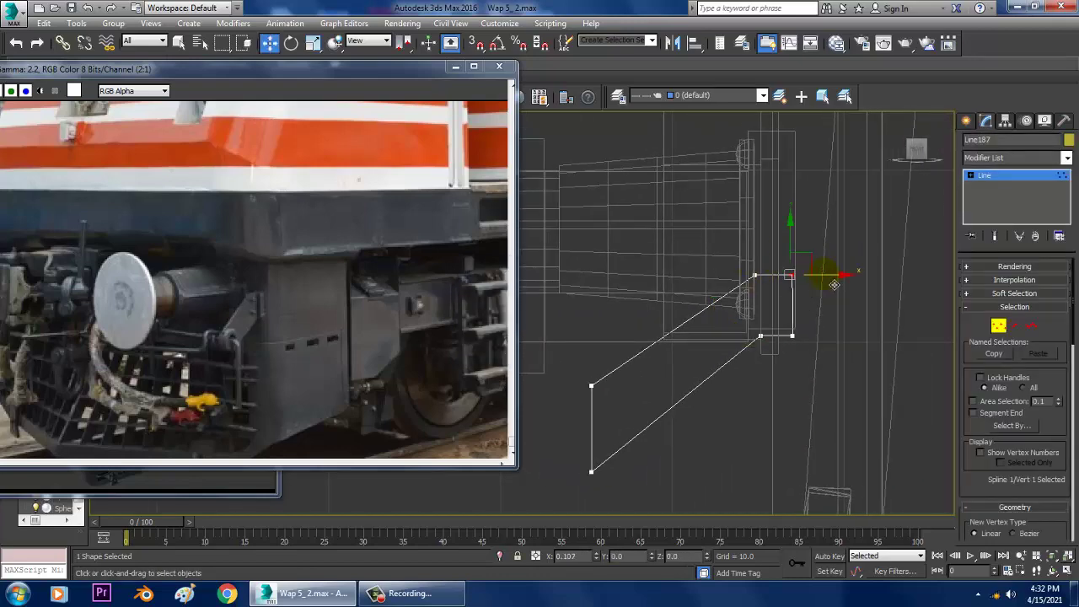
# Step: Fillet the two outer vertices of the bracket outline into a rounded end, with a larger radius on the upper one
pyautogui.press('1')
pyautogui.press('1')
pyautogui.moveTo(564, 349); pyautogui.dragTo(648, 504)
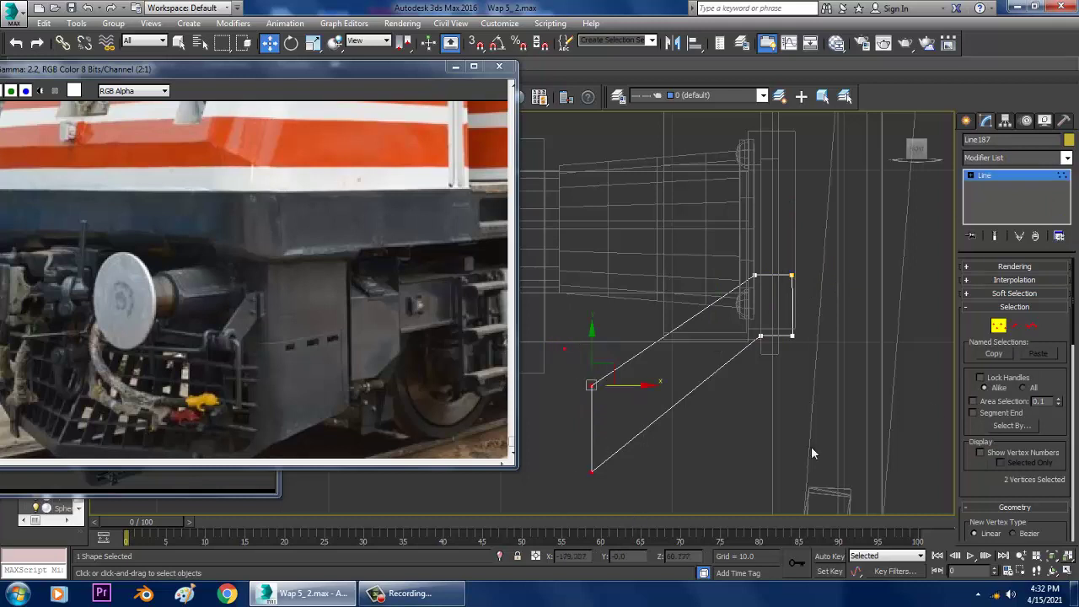
pyautogui.scroll(-5, 990, 481)
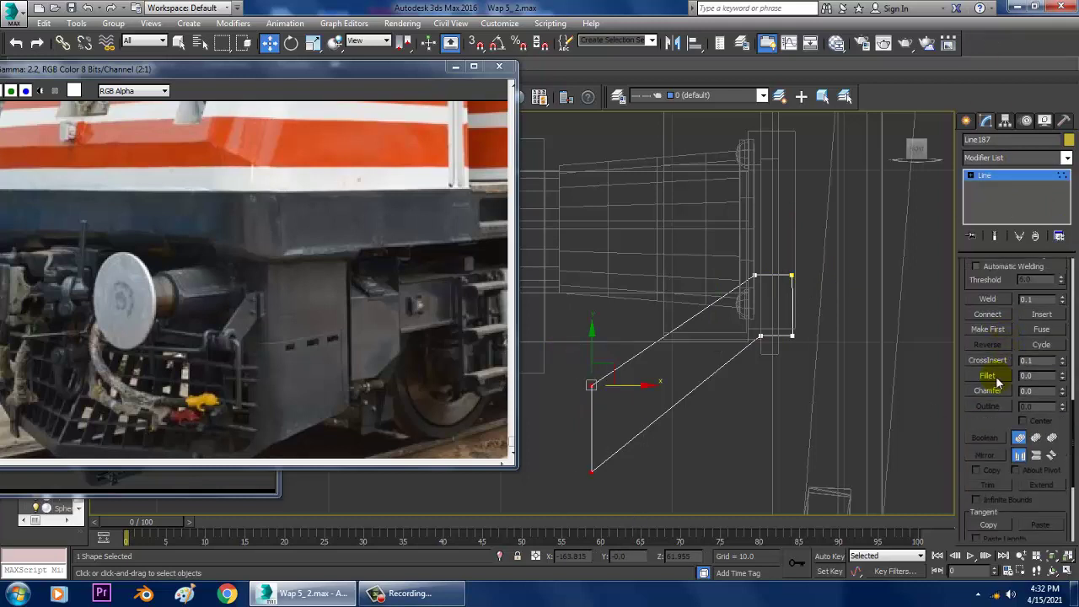
pyautogui.click(992, 376)
pyautogui.moveTo(596, 403)
pyautogui.mouseDown()
pyautogui.moveTo(594, 337)
pyautogui.moveTo(599, 399)
pyautogui.mouseUp()
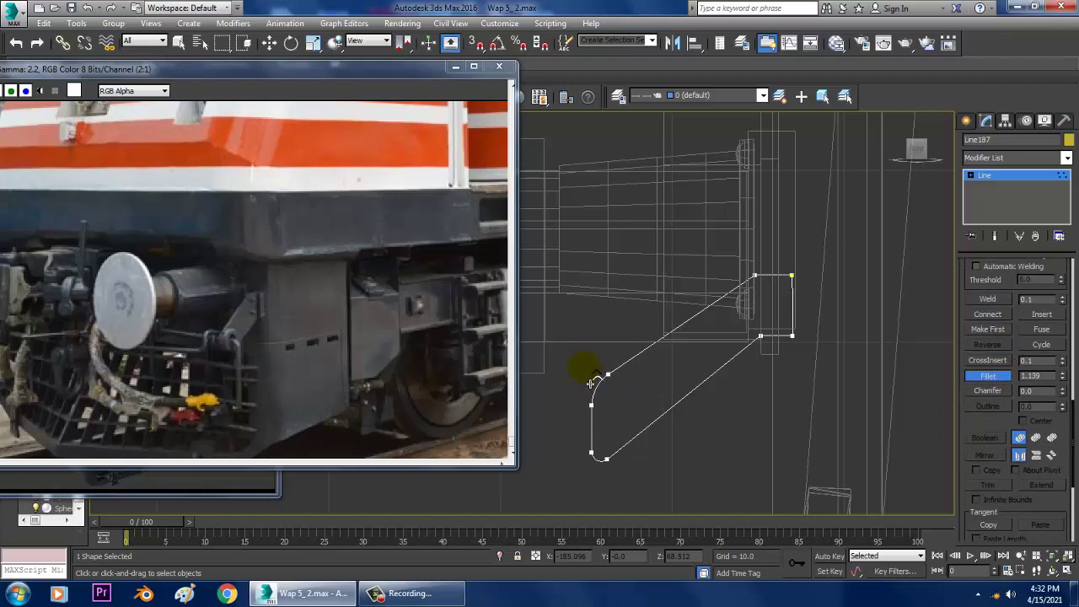
pyautogui.moveTo(588, 375); pyautogui.dragTo(592, 352)
# Step: Move the whole bracket outline along the Y axis to about -81, below the buffer at the locomotive's near front corner
pyautogui.hotkey('alt', 'w')
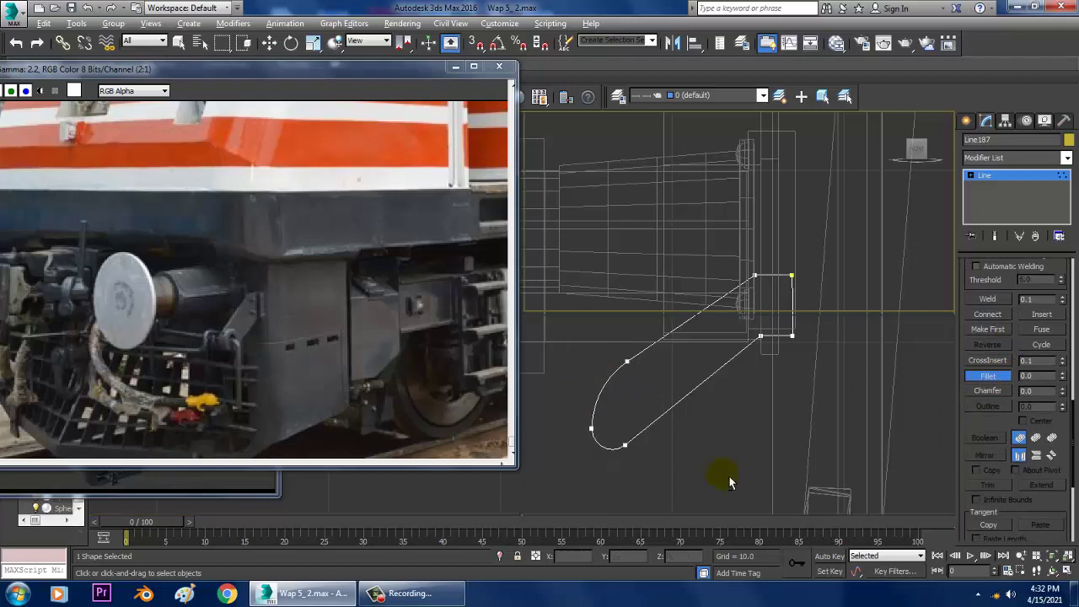
pyautogui.click(785, 427)
pyautogui.hotkey('alt', 'w')
pyautogui.scroll(-4, 775, 371)
pyautogui.click(1011, 179)
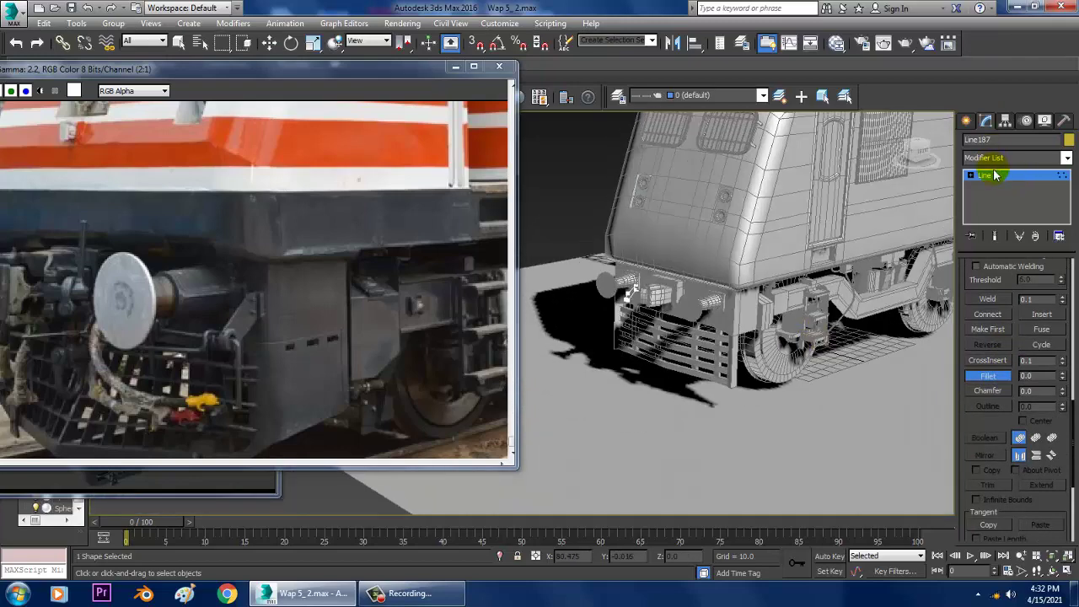
pyautogui.click(996, 175)
pyautogui.click(968, 124)
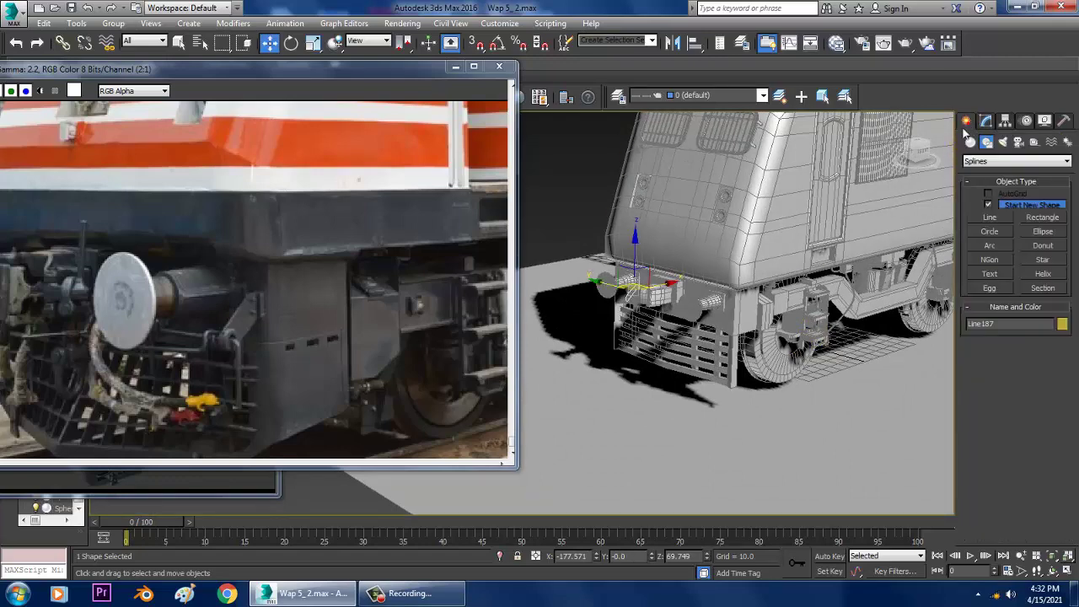
pyautogui.keyDown('alt'); pyautogui.moveTo(591, 267); pyautogui.dragTo(662, 290, button='middle'); pyautogui.keyUp('alt')
pyautogui.moveTo(620, 287); pyautogui.dragTo(689, 296)
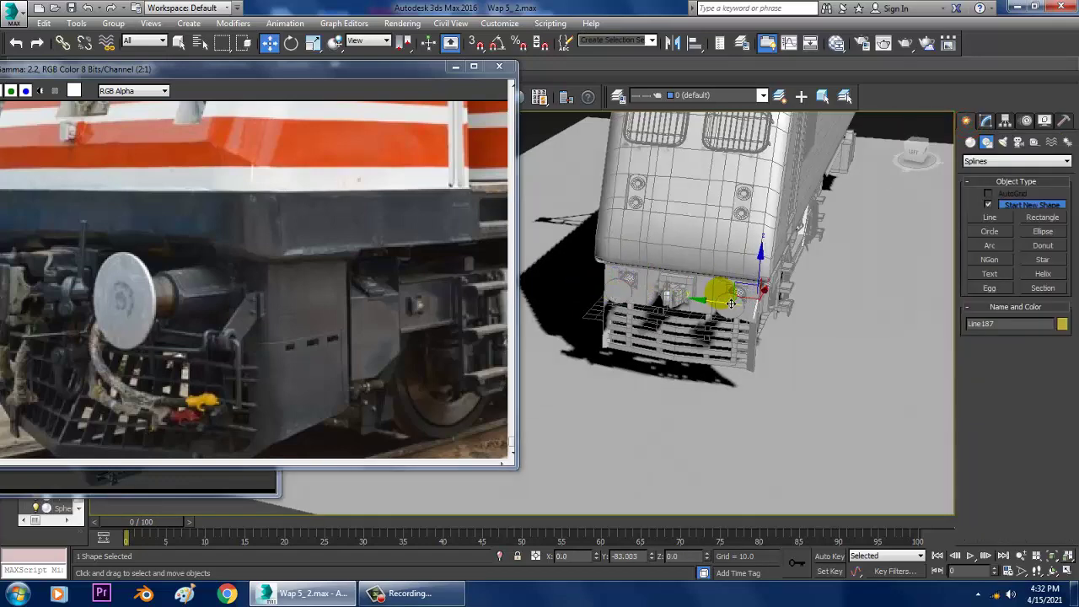
pyautogui.scroll(5, 714, 291)
pyautogui.scroll(-5, 680, 326)
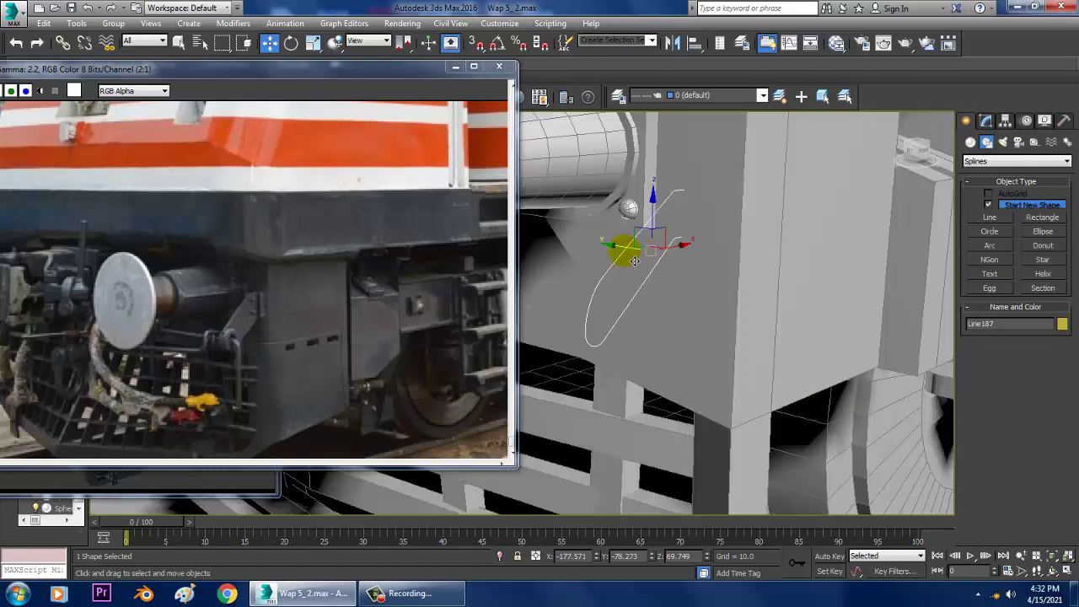
pyautogui.moveTo(664, 261); pyautogui.dragTo(701, 265)
pyautogui.keyDown('alt'); pyautogui.moveTo(701, 264); pyautogui.dragTo(890, 274, button='middle'); pyautogui.keyUp('alt')
pyautogui.scroll(-3, 796, 276)
# Step: Draw a circle of about 1.0 radius inside the bracket outline's rounded end and adjust its position there
pyautogui.hotkey('alt', 'w')
pyautogui.middleClick(830, 219)
pyautogui.hotkey('alt', 'w')
pyautogui.moveTo(831, 218); pyautogui.dragTo(837, 167, button='middle')
pyautogui.click(991, 232)
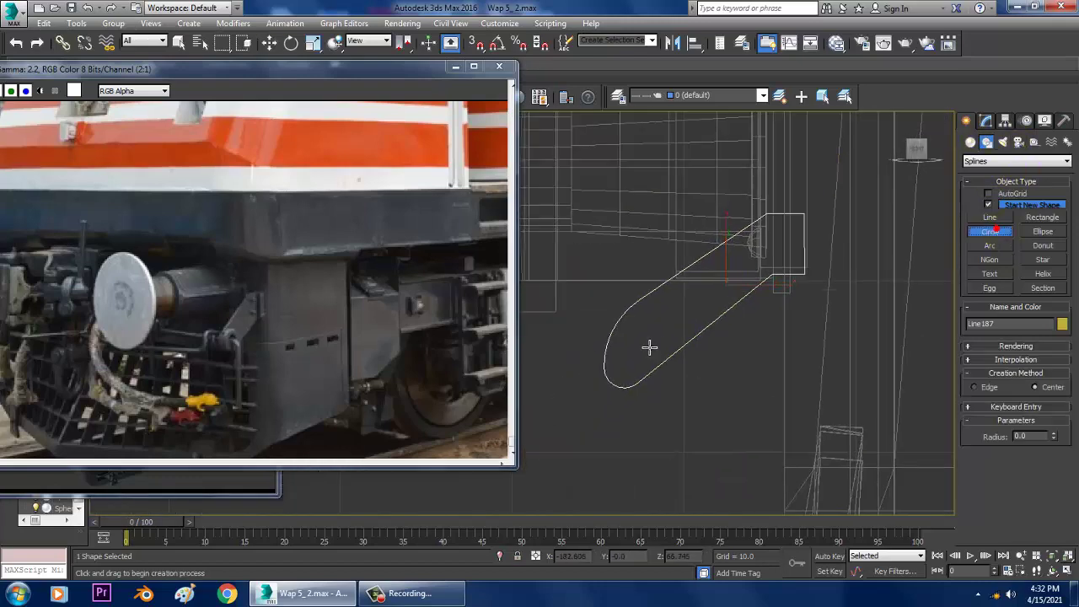
pyautogui.moveTo(634, 344); pyautogui.dragTo(657, 365)
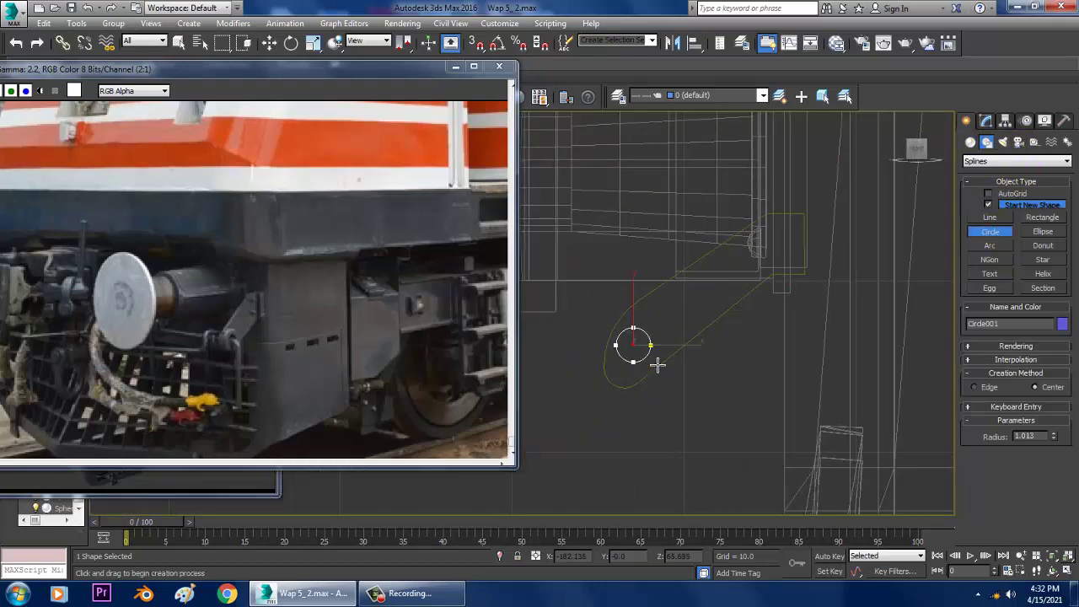
pyautogui.press('w')
pyautogui.moveTo(634, 324); pyautogui.dragTo(649, 332)
# Step: Move the vertices and Bezier handle of the bracket outline's rounded end to shape the curve around the circle
pyautogui.moveTo(637, 361); pyautogui.dragTo(707, 333, button='middle')
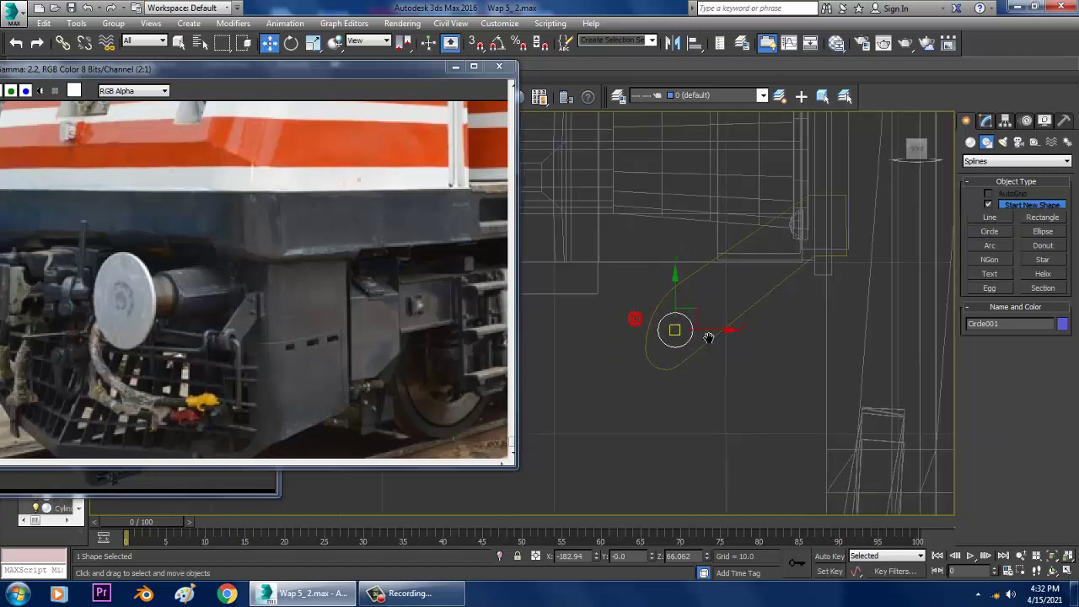
pyautogui.scroll(2, 702, 333)
pyautogui.click(691, 365)
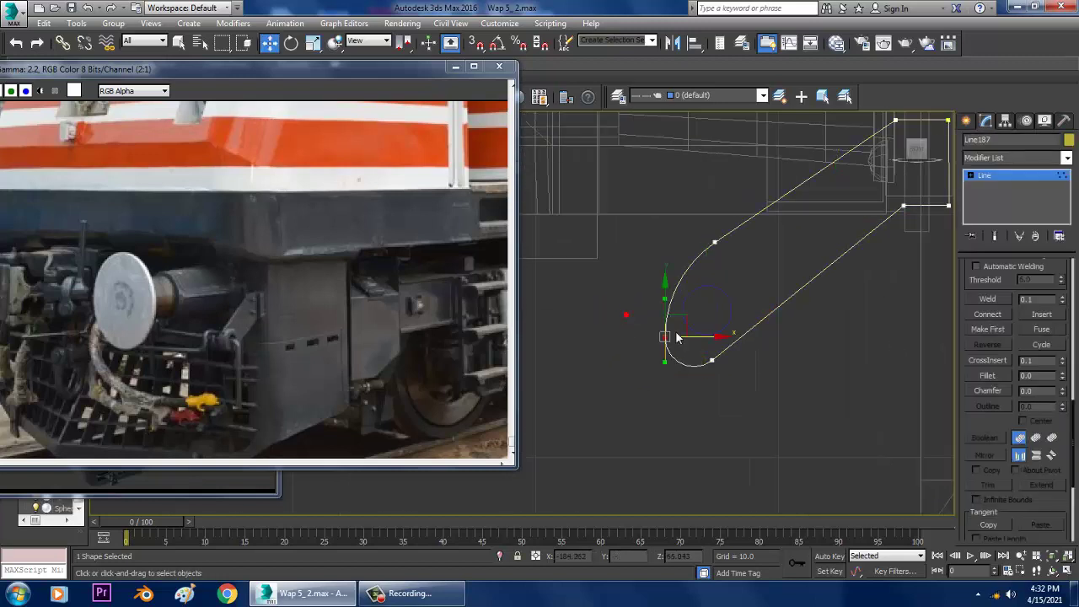
pyautogui.moveTo(682, 324); pyautogui.dragTo(674, 306)
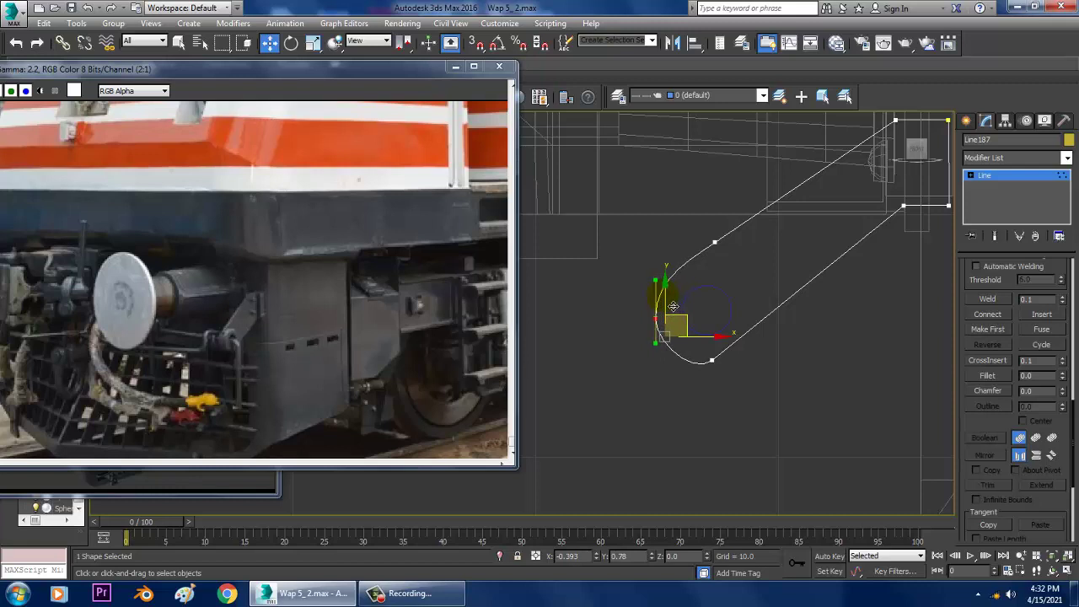
pyautogui.click(715, 363)
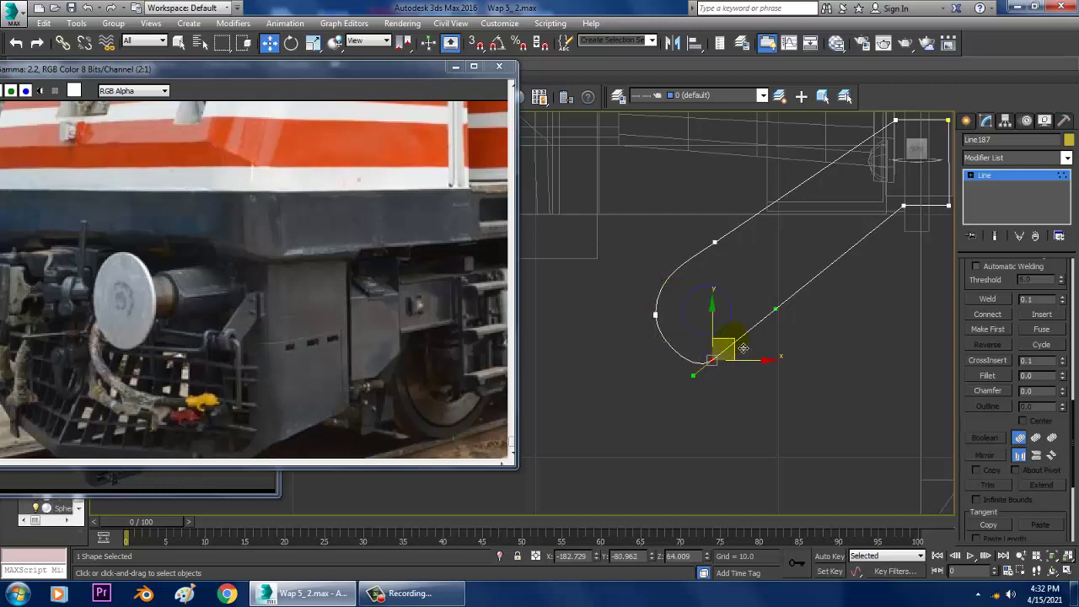
pyautogui.moveTo(746, 349); pyautogui.dragTo(750, 349)
pyautogui.moveTo(646, 303); pyautogui.dragTo(681, 300)
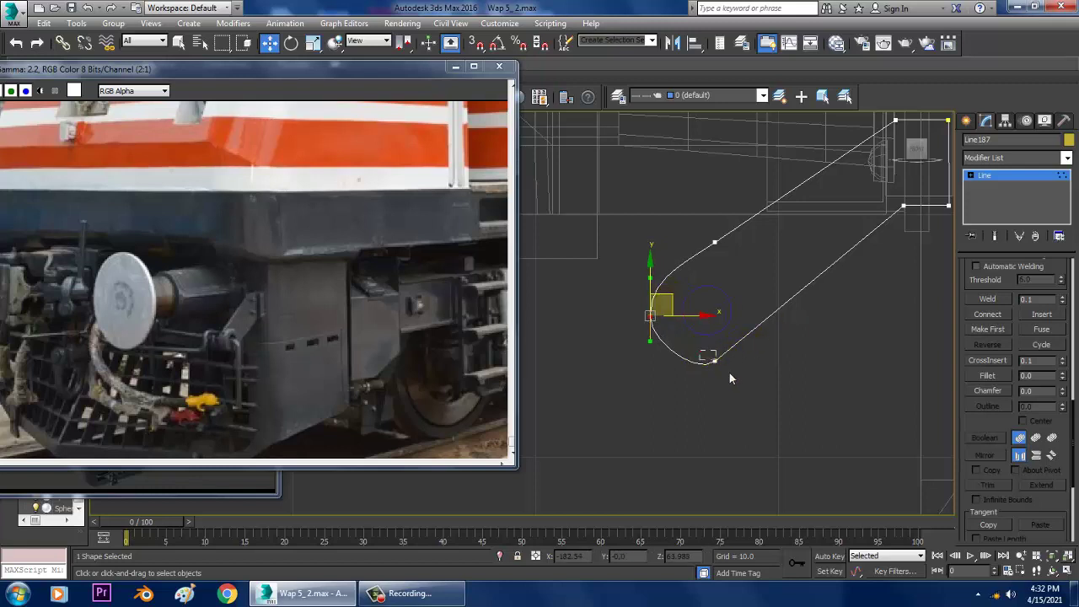
pyautogui.click(714, 361)
pyautogui.click(715, 242)
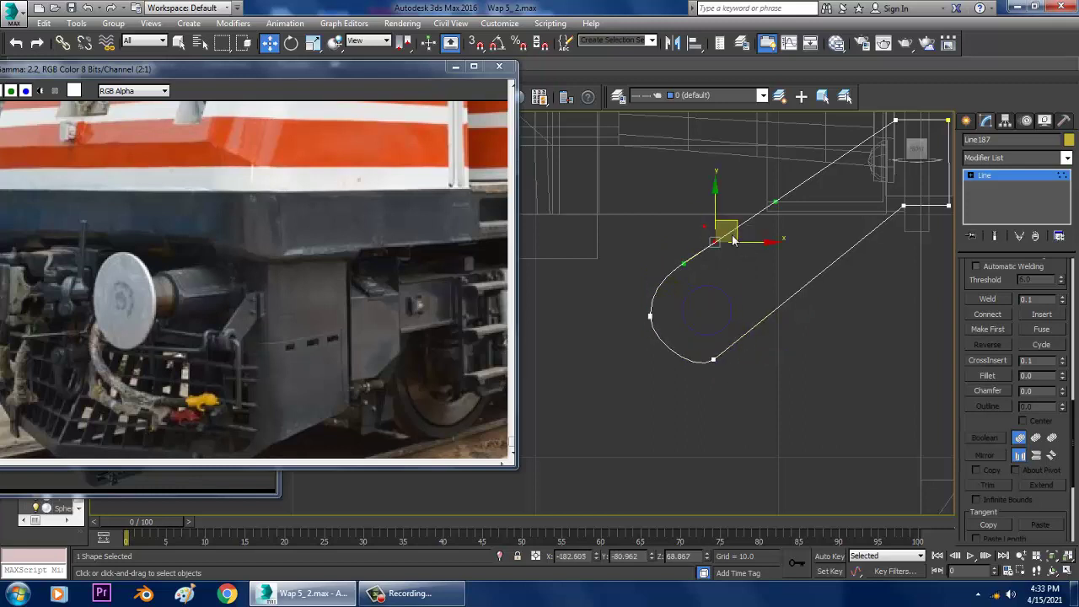
pyautogui.moveTo(741, 237); pyautogui.dragTo(741, 229)
pyautogui.moveTo(623, 299); pyautogui.dragTo(686, 338)
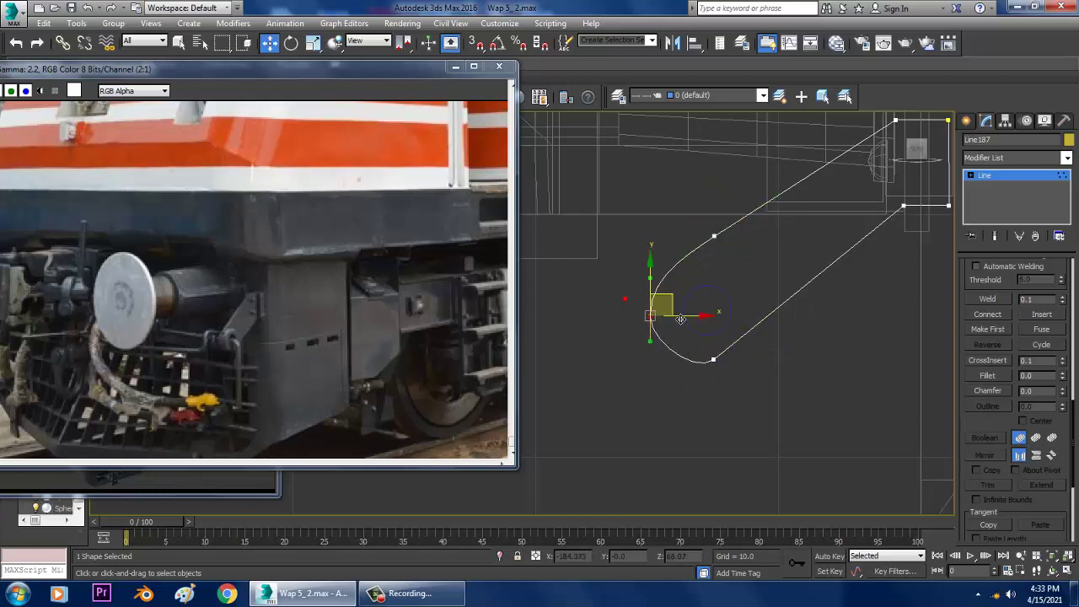
pyautogui.moveTo(662, 291); pyautogui.dragTo(664, 295)
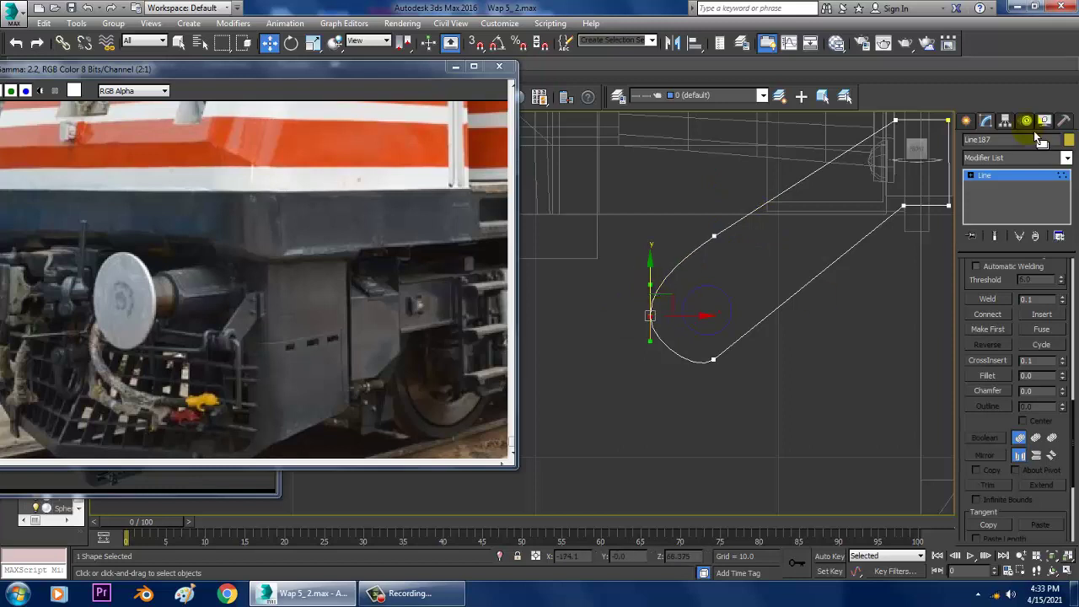
pyautogui.click(1004, 180)
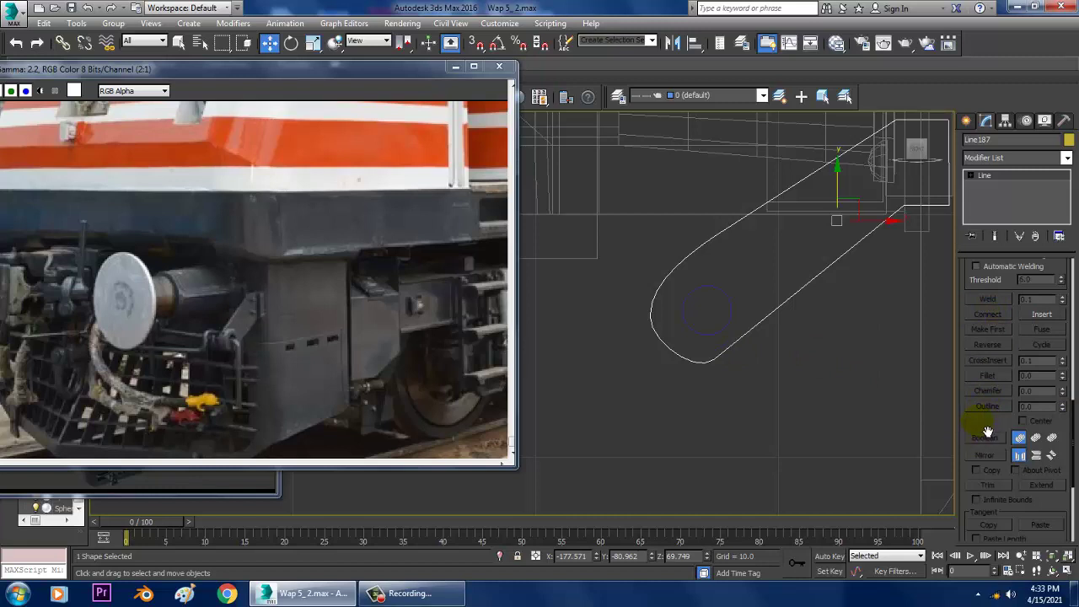
pyautogui.moveTo(988, 431); pyautogui.dragTo(978, 594)
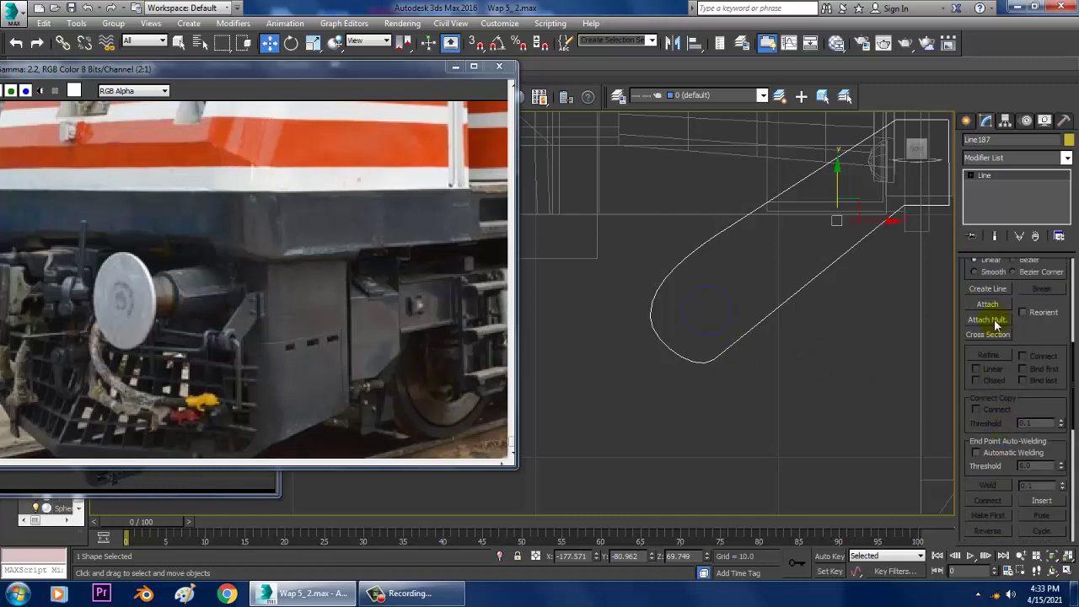
pyautogui.click(988, 305)
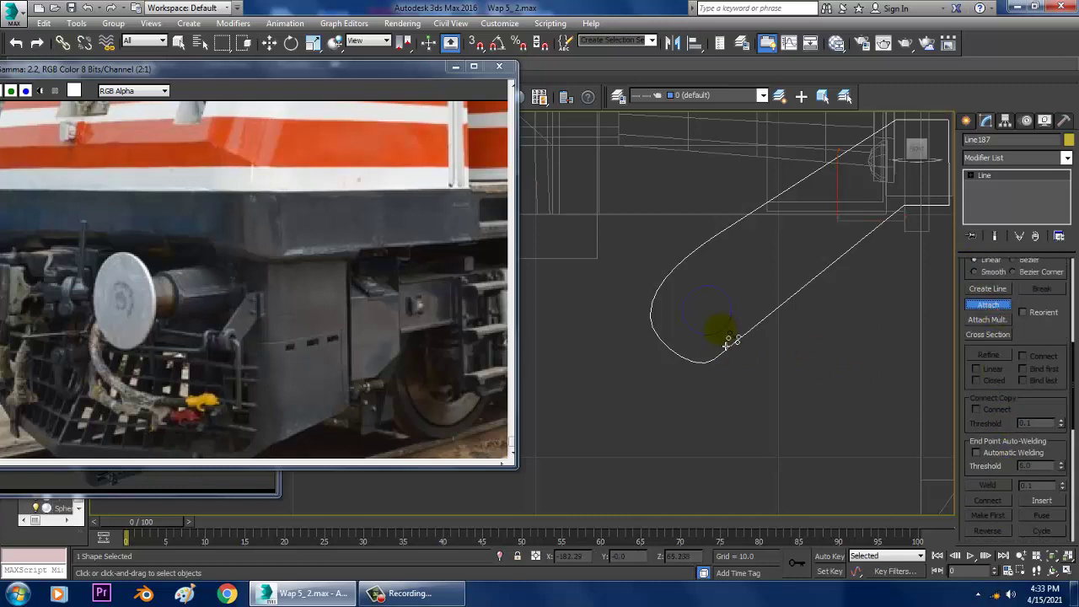
pyautogui.press('w')
# Step: Move the circle along the Y axis to about -81, into the same plane as the bracket outline
pyautogui.hotkey('alt', 'w')
pyautogui.rightClick(769, 385)
pyautogui.hotkey('alt', 'w')
pyautogui.scroll(-6, 778, 394)
pyautogui.moveTo(778, 396)
pyautogui.keyDown('alt'); pyautogui.mouseDown(button='middle')
pyautogui.moveTo(834, 397)
pyautogui.moveTo(735, 373)
pyautogui.moveTo(816, 353)
pyautogui.mouseUp(button='middle'); pyautogui.keyUp('alt')
pyautogui.scroll(5, 735, 374)
pyautogui.scroll(-4, 785, 354)
pyautogui.press('F3')
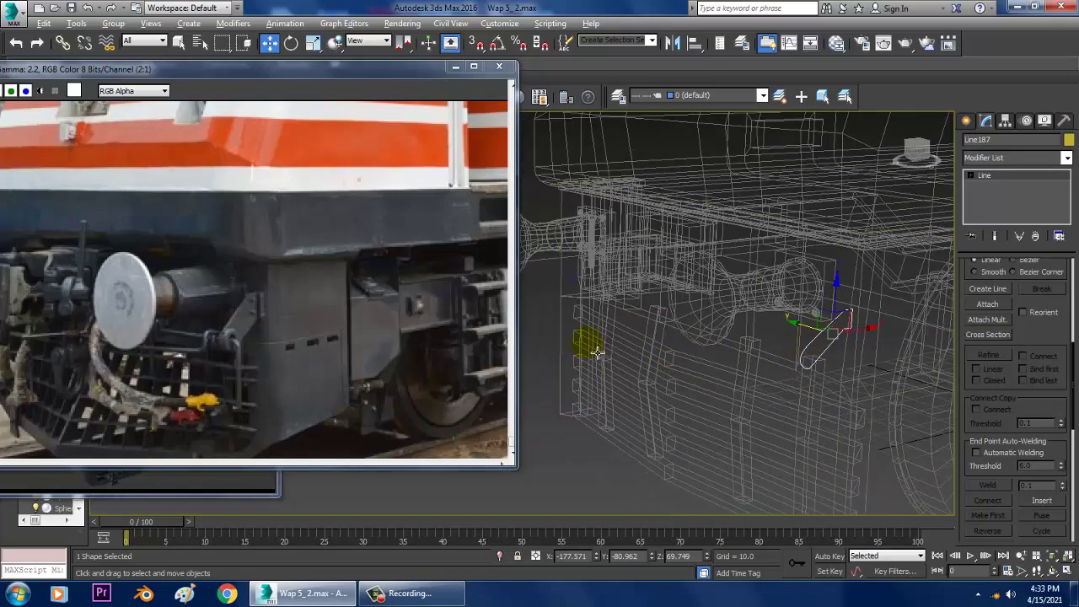
pyautogui.click(533, 291)
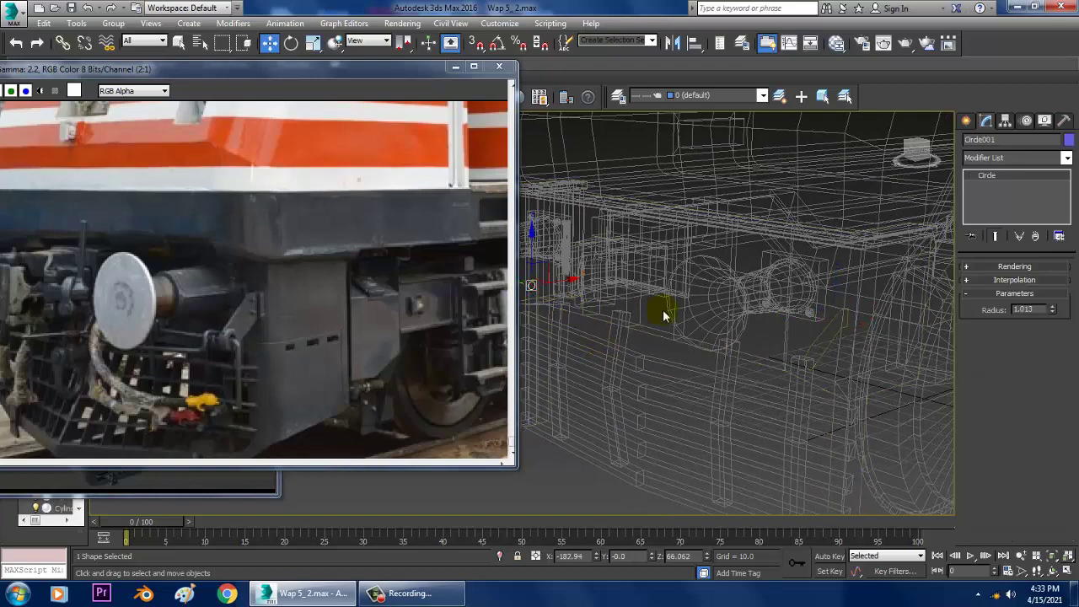
pyautogui.moveTo(665, 312); pyautogui.dragTo(707, 317, button='middle')
pyautogui.keyDown('alt'); pyautogui.moveTo(545, 294); pyautogui.dragTo(527, 438, button='middle'); pyautogui.keyUp('alt')
pyautogui.hotkey('alt', 'w')
pyautogui.middleClick(451, 499)
pyautogui.hotkey('alt', 'w')
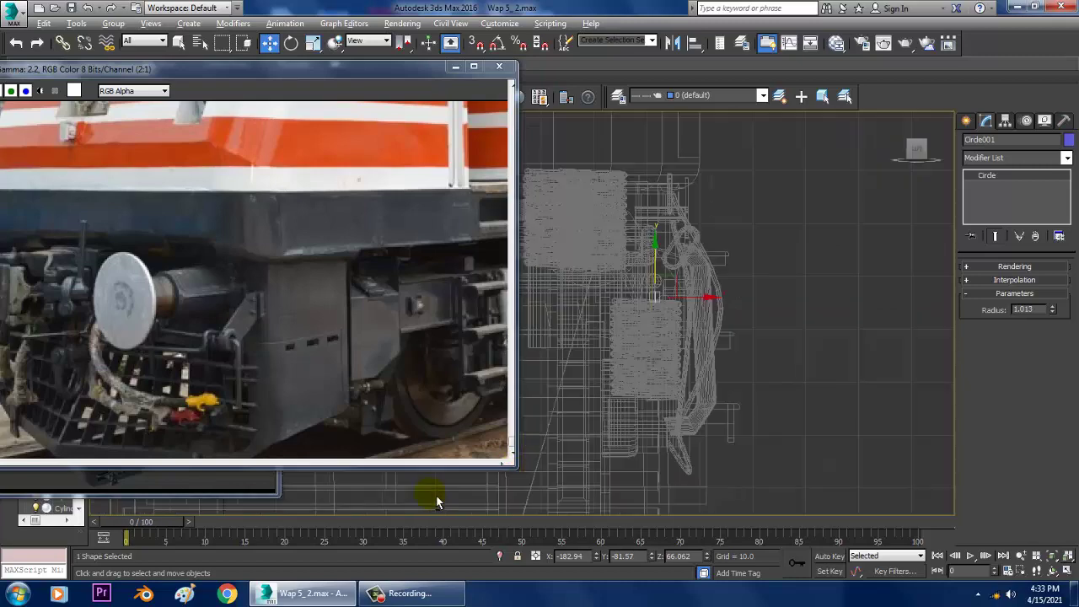
pyautogui.press('z')
pyautogui.moveTo(599, 384); pyautogui.dragTo(685, 377, button='middle')
pyautogui.scroll(-3, 699, 350)
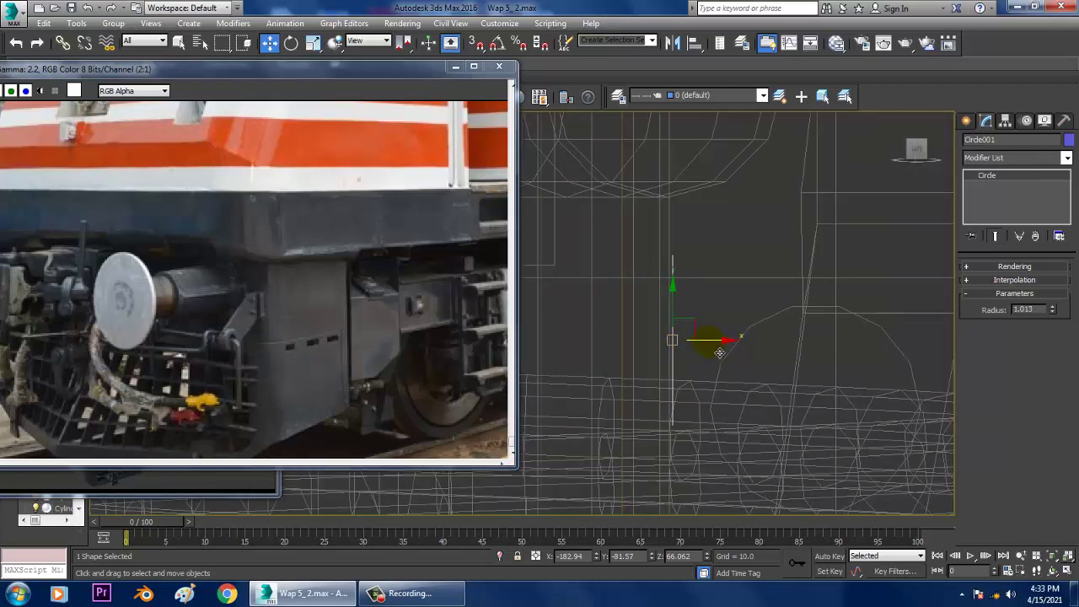
pyautogui.moveTo(719, 353); pyautogui.dragTo(668, 354)
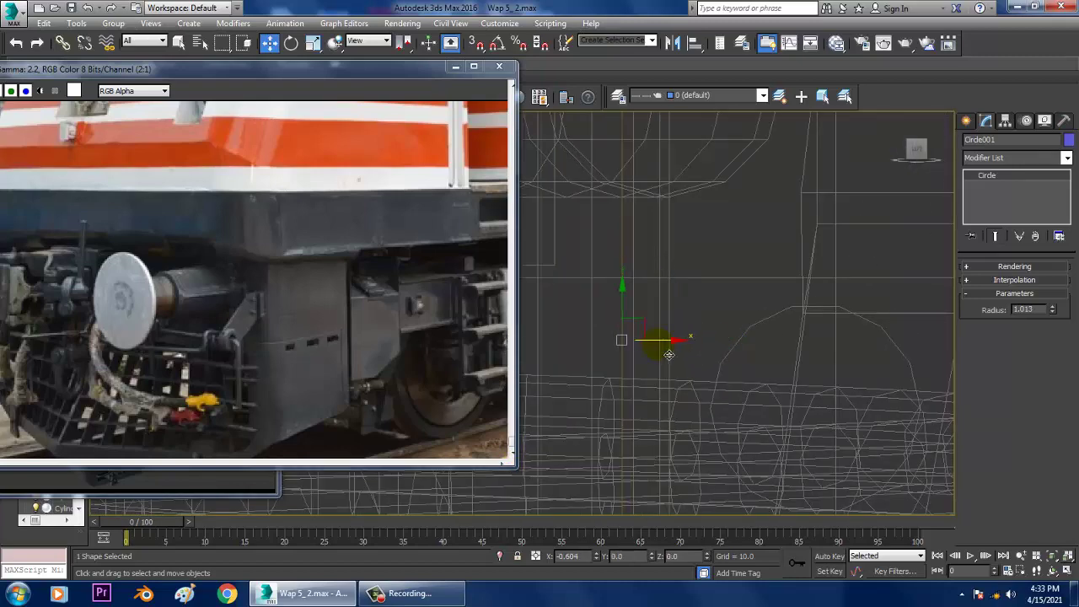
# Step: Attach the circle to the bracket outline so both splines form one shape
pyautogui.hotkey('alt', 'w')
pyautogui.middleClick(802, 380)
pyautogui.hotkey('alt', 'w')
pyautogui.scroll(-3, 795, 381)
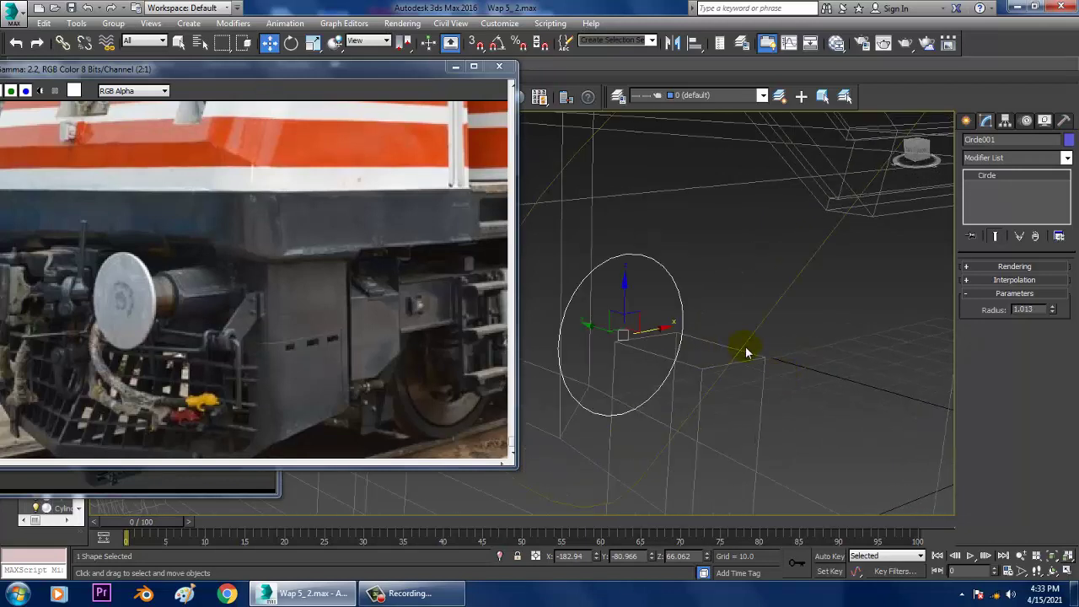
pyautogui.click(747, 340)
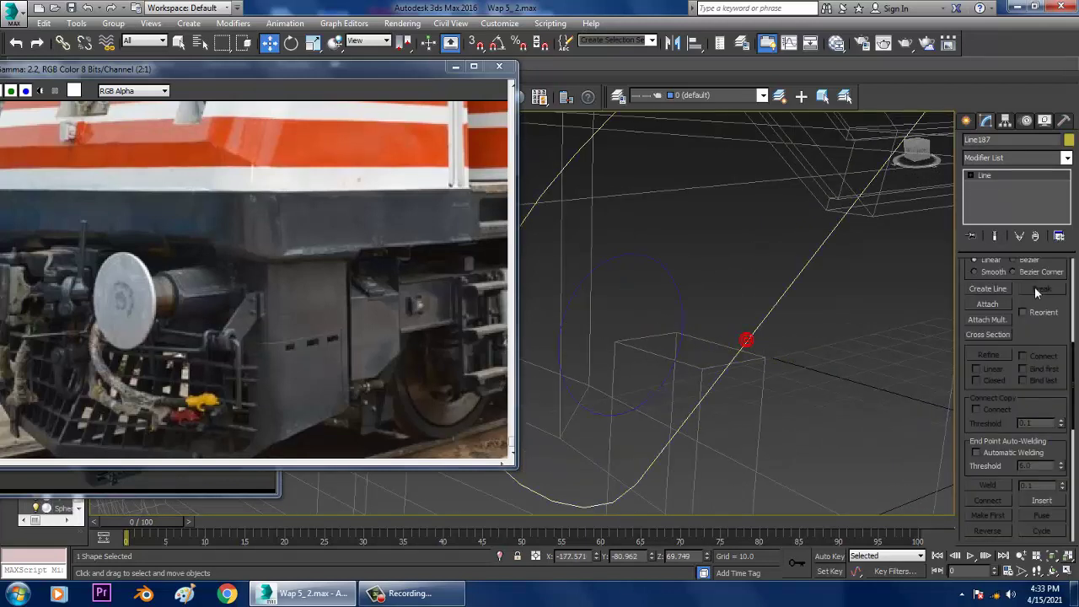
pyautogui.click(987, 304)
pyautogui.click(689, 331)
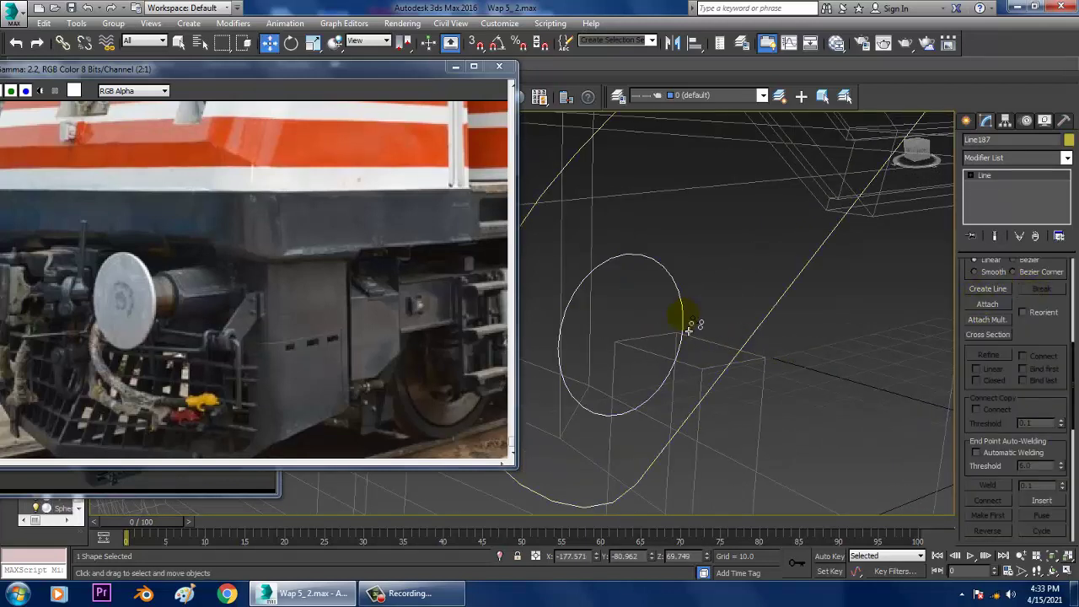
# Step: Apply an Extrude modifier to the bracket shape with an amount of 0.5
pyautogui.click(1008, 158)
pyautogui.scroll(-2, 1003, 211)
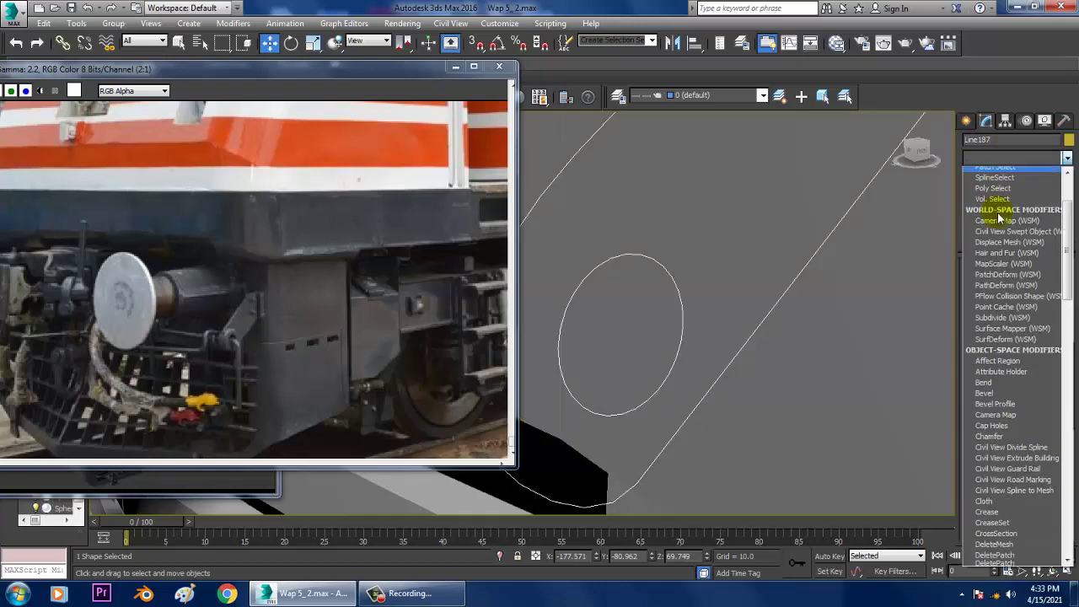
pyautogui.write('ex')
pyautogui.press('Return')
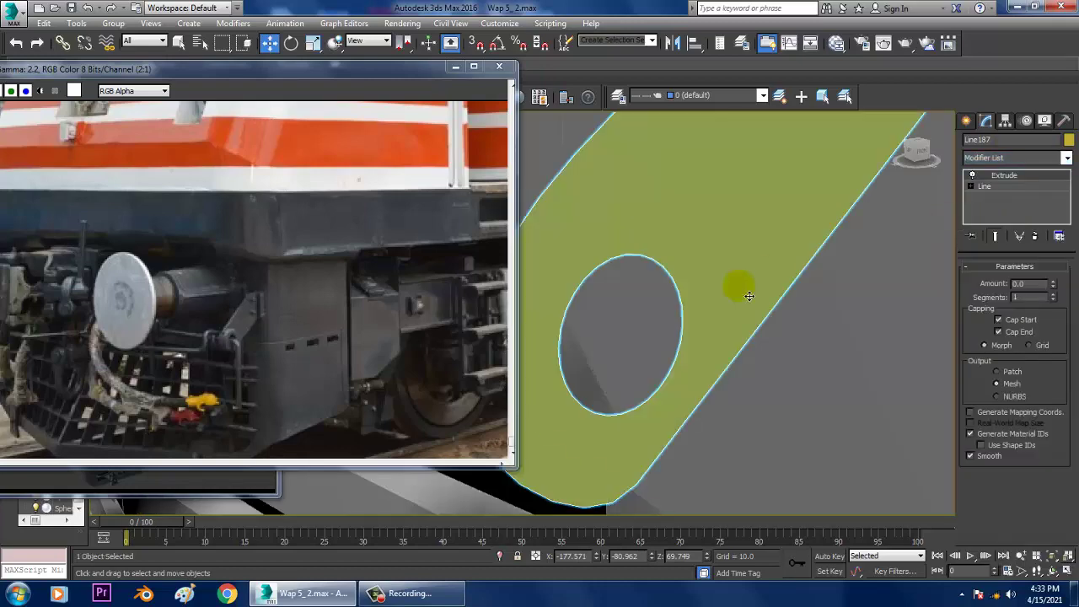
pyautogui.keyDown('alt'); pyautogui.moveTo(744, 268); pyautogui.dragTo(816, 226, button='middle'); pyautogui.keyUp('alt')
pyautogui.moveTo(1053, 289); pyautogui.dragTo(1052, 285)
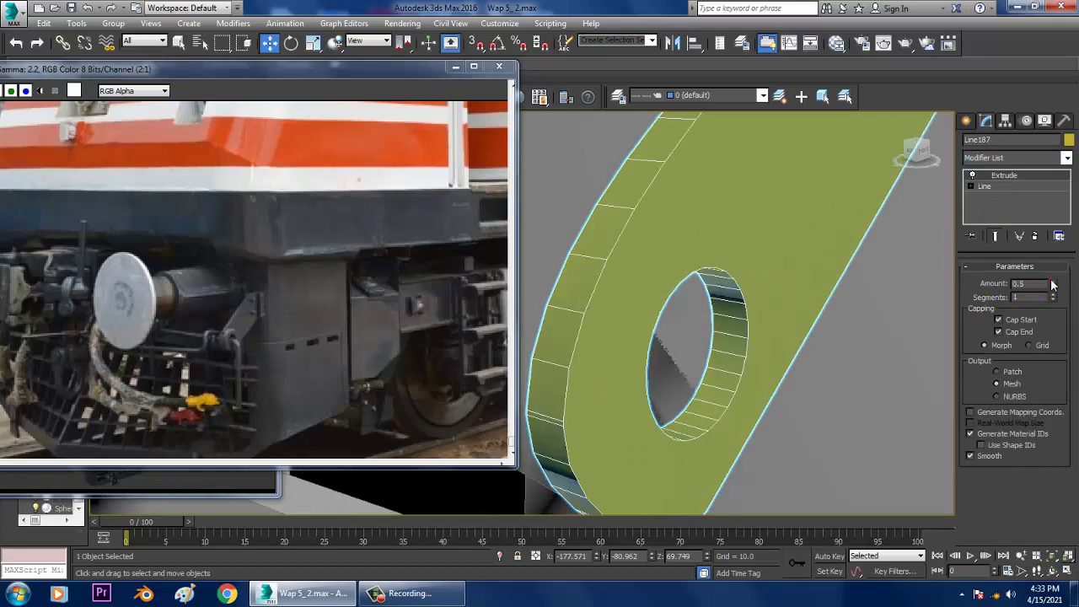
pyautogui.scroll(-5, 759, 291)
pyautogui.keyDown('alt'); pyautogui.moveTo(751, 277); pyautogui.dragTo(786, 287, button='middle'); pyautogui.keyUp('alt')
pyautogui.scroll(-4, 814, 284)
pyautogui.scroll(-5, 814, 284)
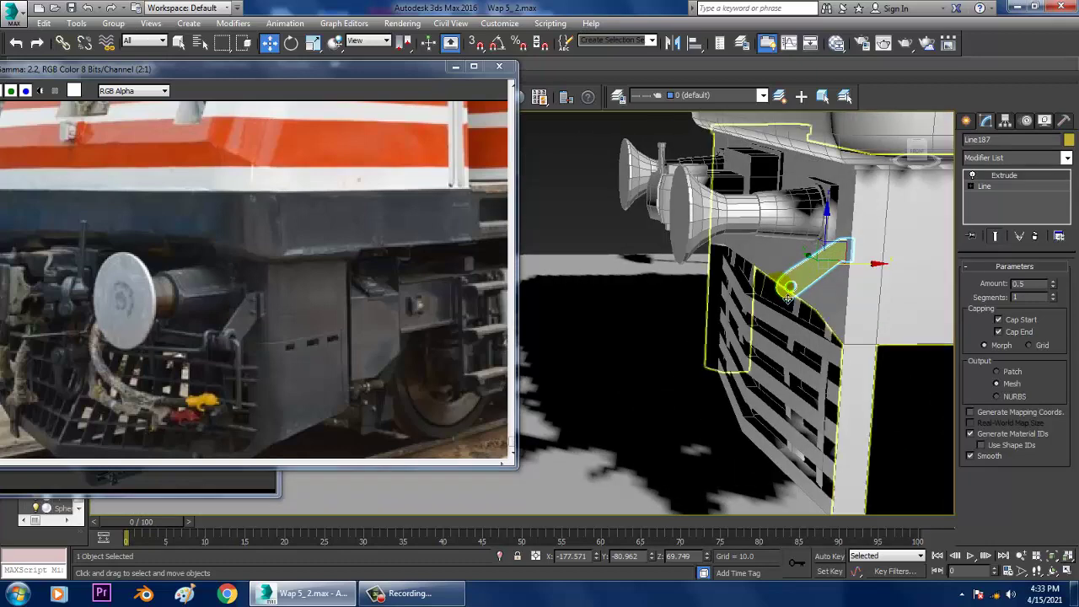
# Step: Move the vertices of the rounded end and its hole about 0.8 along both X and Z to shorten the bracket's arm
pyautogui.scroll(3, 787, 287)
pyautogui.click(971, 185)
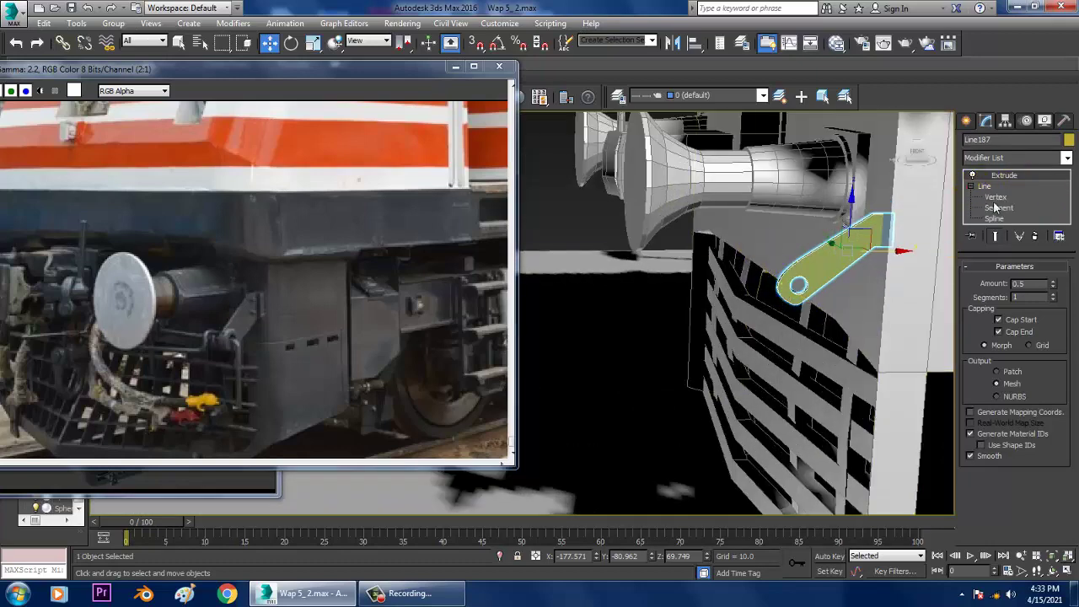
pyautogui.click(985, 186)
pyautogui.click(996, 197)
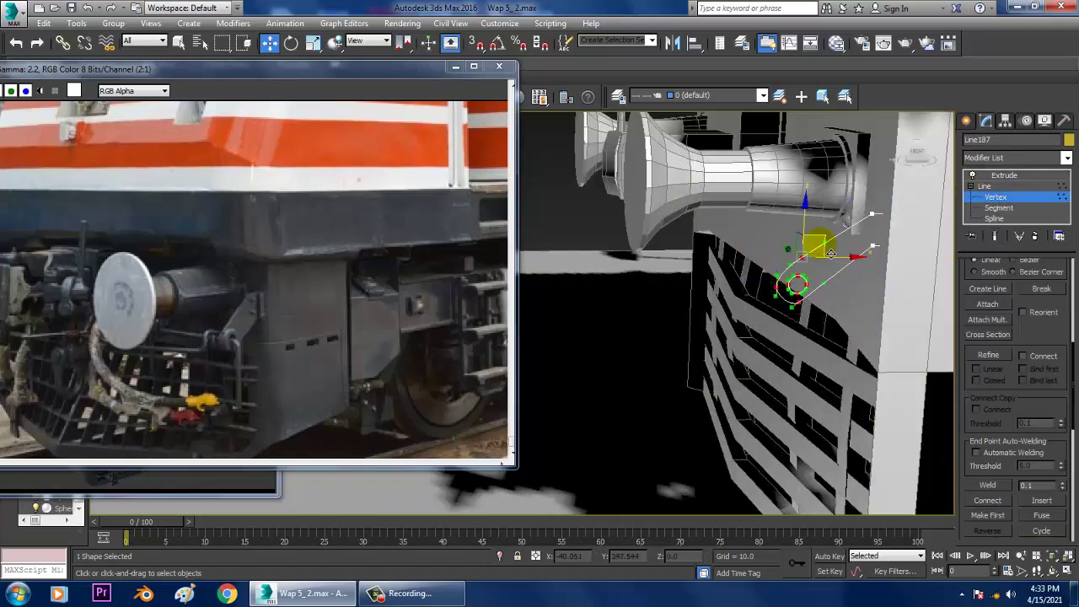
pyautogui.moveTo(831, 250); pyautogui.dragTo(839, 240)
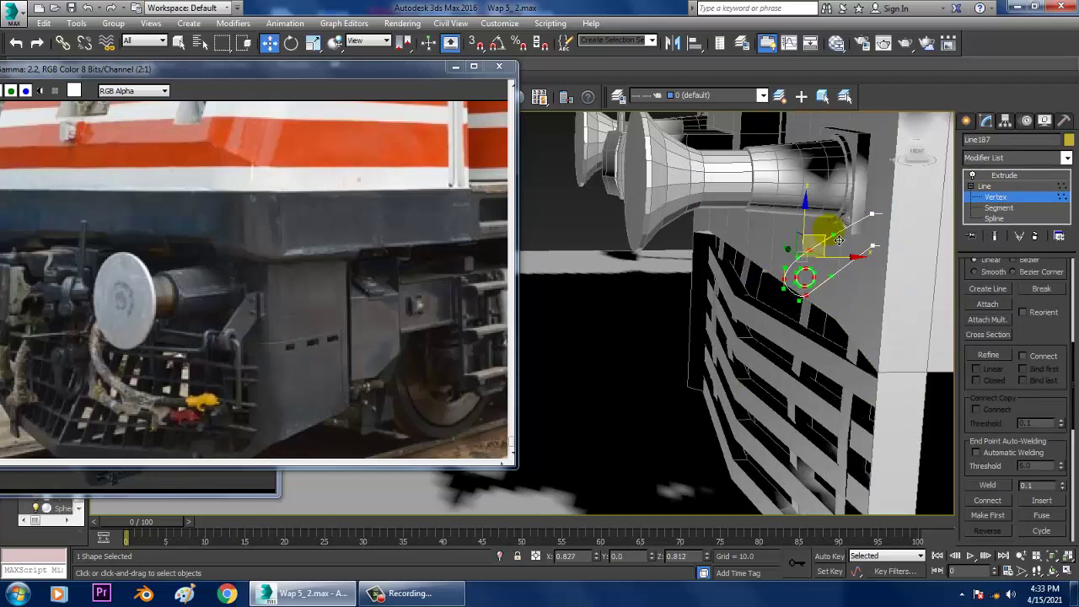
pyautogui.click(1004, 175)
pyautogui.keyDown('alt'); pyautogui.moveTo(808, 297); pyautogui.dragTo(814, 308, button='middle'); pyautogui.keyUp('alt')
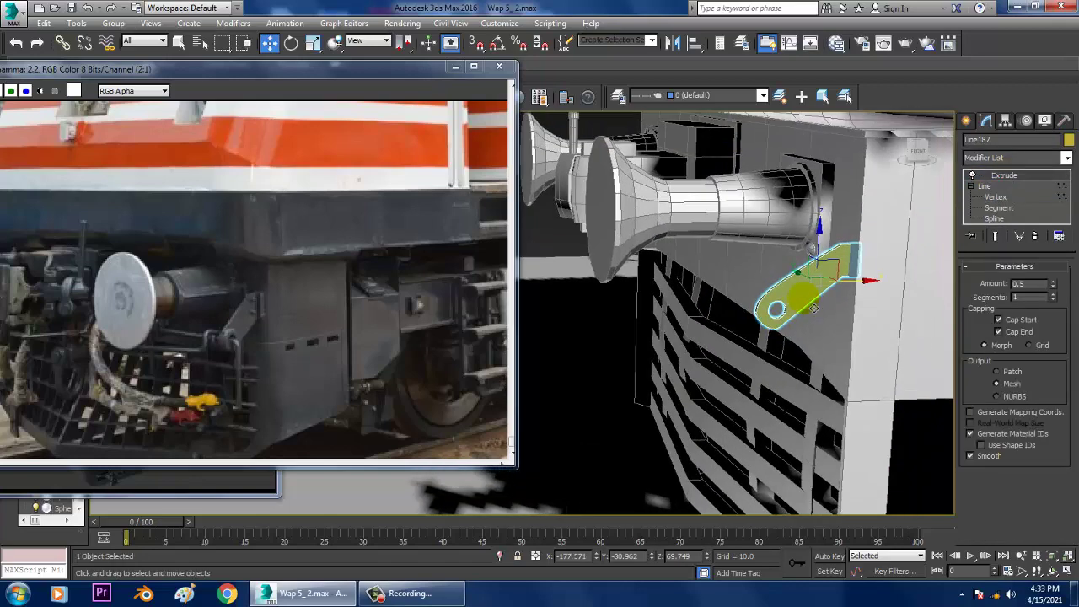
# Step: Convert the extruded bracket to an Editable Poly and move it about 0.85 along negative X
pyautogui.rightClick(799, 299)
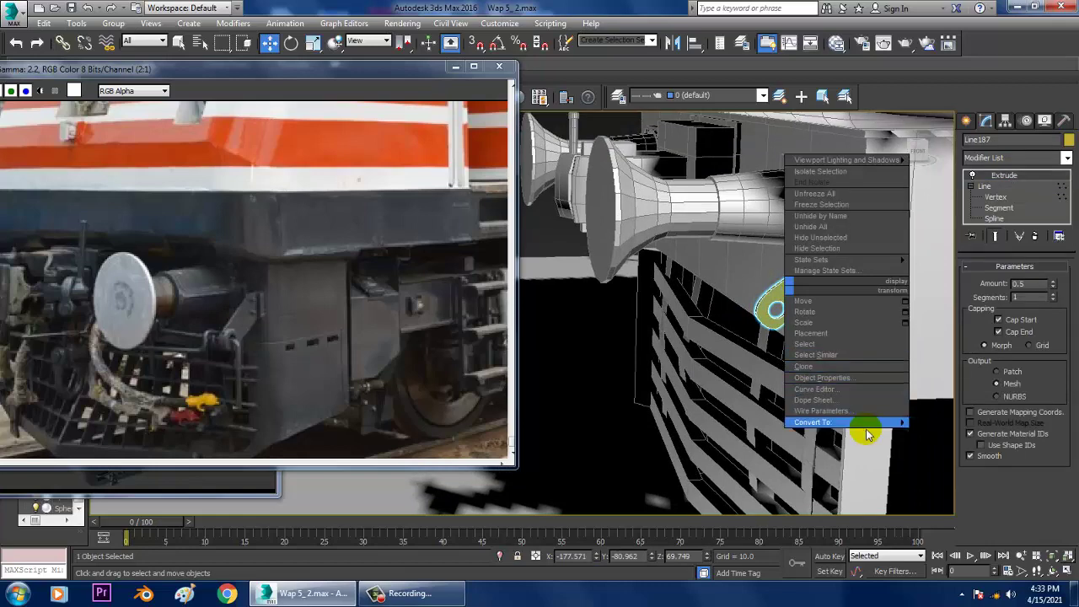
pyautogui.moveTo(843, 417)
pyautogui.click(936, 432)
pyautogui.moveTo(875, 283); pyautogui.dragTo(868, 287)
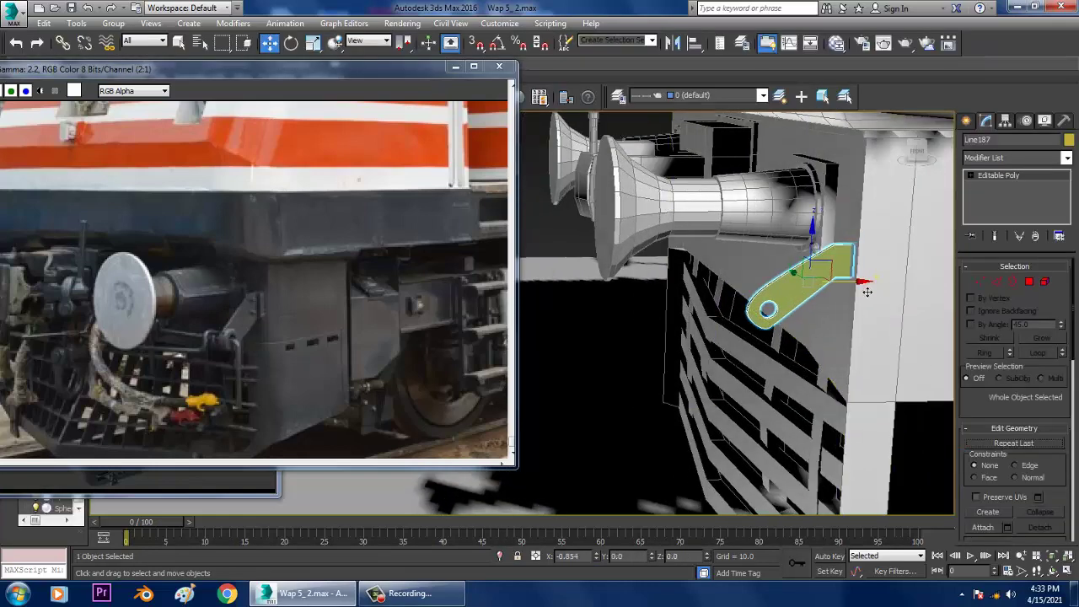
# Step: Connect the upper and lower edges of the bracket's mounting end with 1 segment
pyautogui.scroll(3, 868, 285)
pyautogui.moveTo(868, 285); pyautogui.dragTo(839, 289, button='middle')
pyautogui.scroll(3, 839, 289)
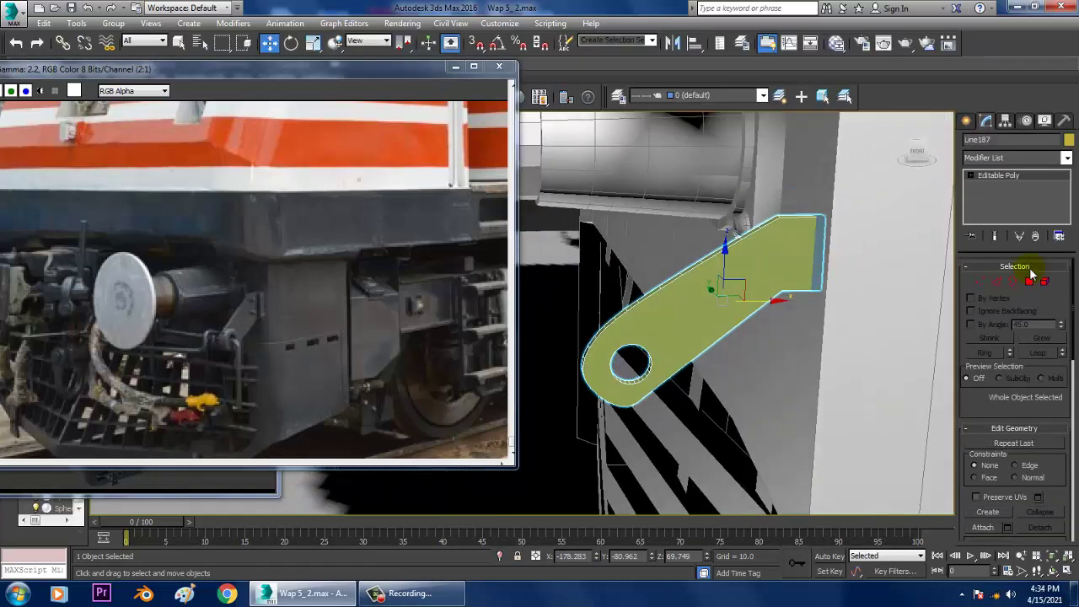
pyautogui.click(998, 283)
pyautogui.moveTo(801, 197); pyautogui.dragTo(806, 342)
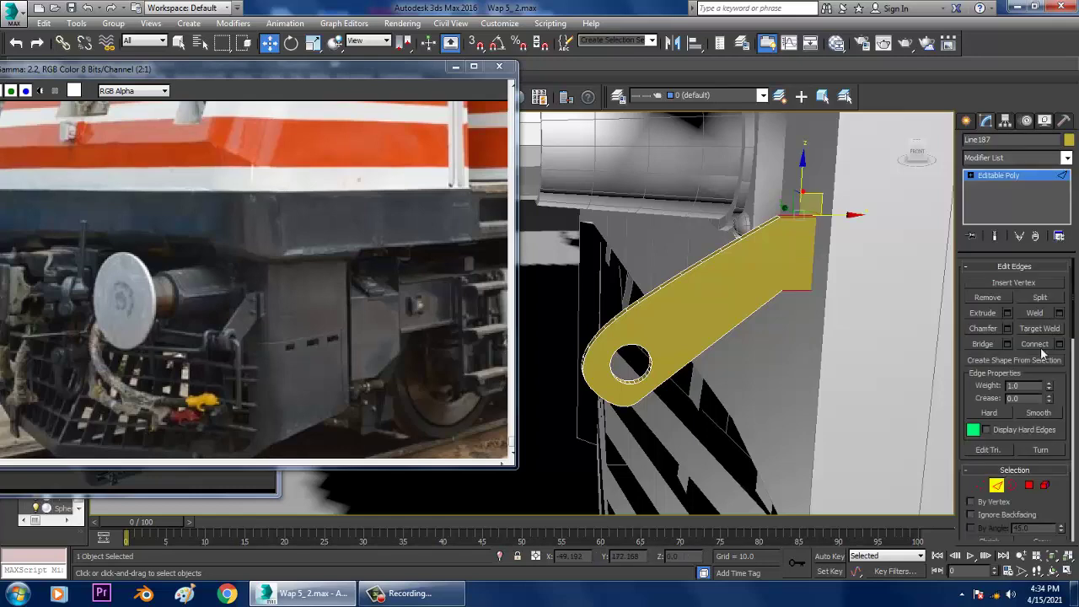
pyautogui.click(1061, 345)
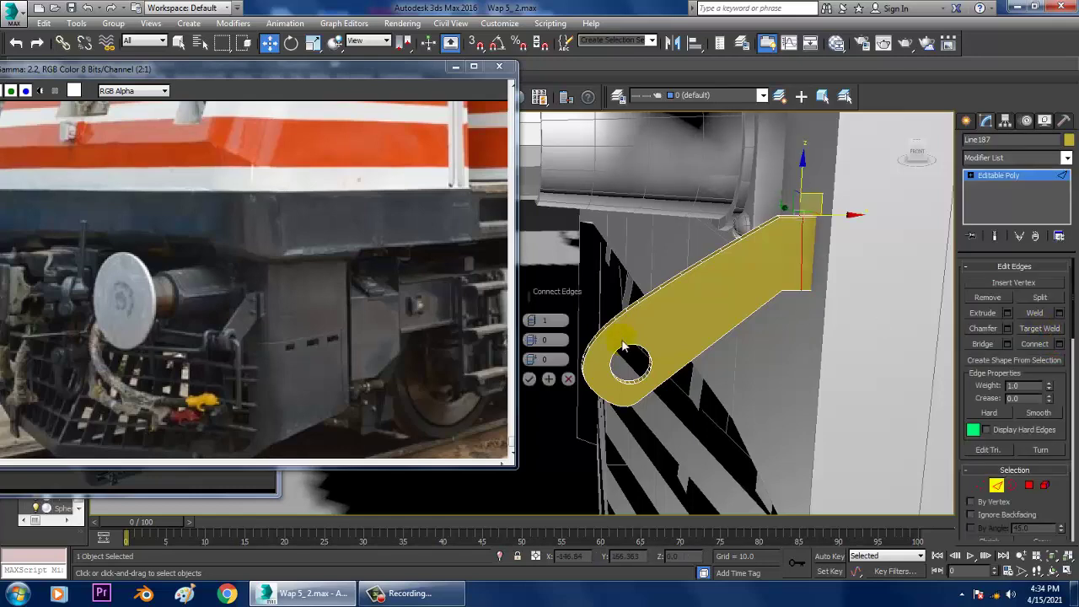
pyautogui.click(529, 379)
# Step: Extrude two polygons at the bracket's mounting end by about 1.2 to form a flange
pyautogui.keyDown('alt'); pyautogui.moveTo(818, 324); pyautogui.dragTo(852, 313, button='middle'); pyautogui.keyUp('alt')
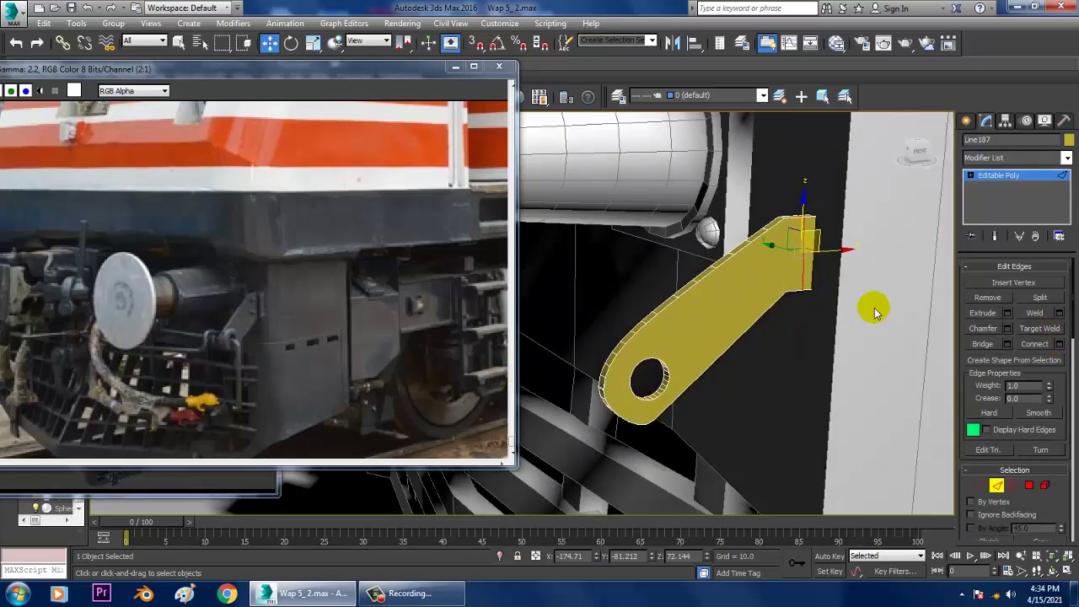
pyautogui.press('4')
pyautogui.click(813, 245)
pyautogui.scroll(5, 850, 235)
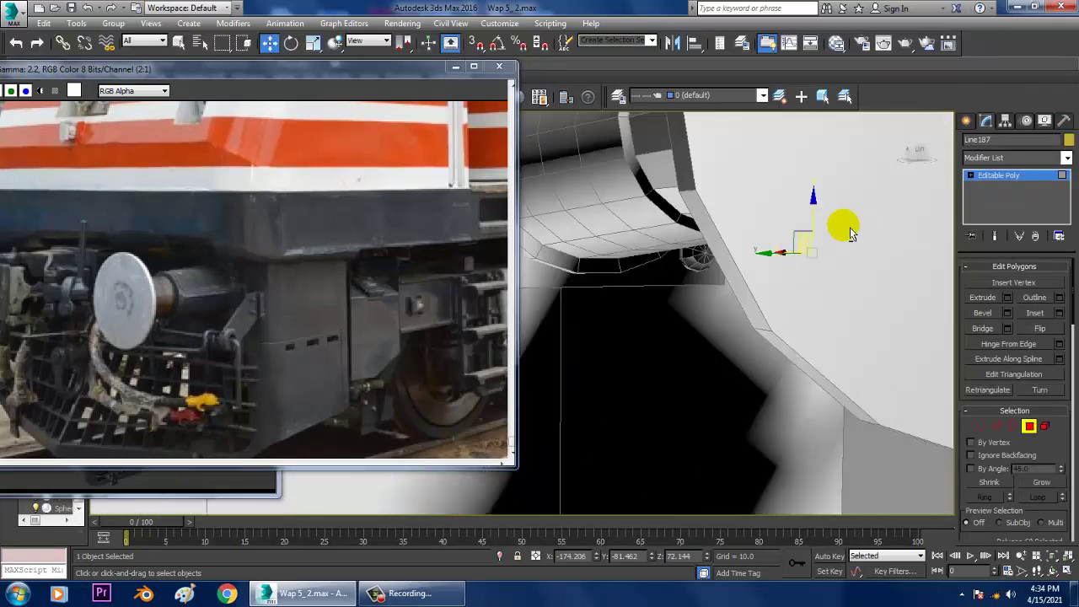
pyautogui.keyDown('alt'); pyautogui.moveTo(831, 228); pyautogui.dragTo(859, 232, button='middle'); pyautogui.keyUp('alt')
pyautogui.keyDown('ctrl'); pyautogui.click(814, 280); pyautogui.keyUp('ctrl')
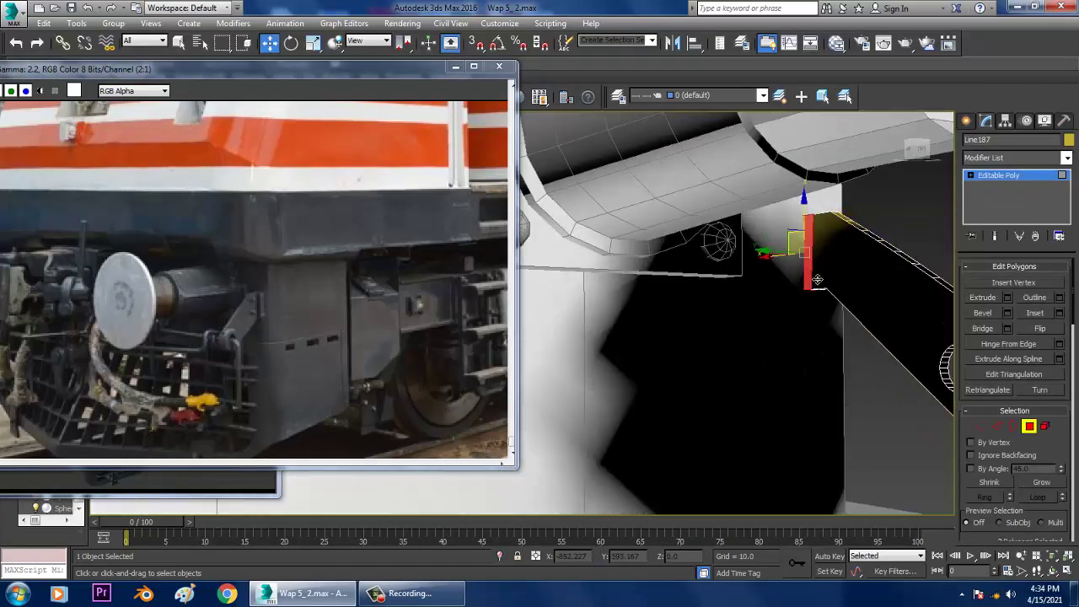
pyautogui.click(1008, 298)
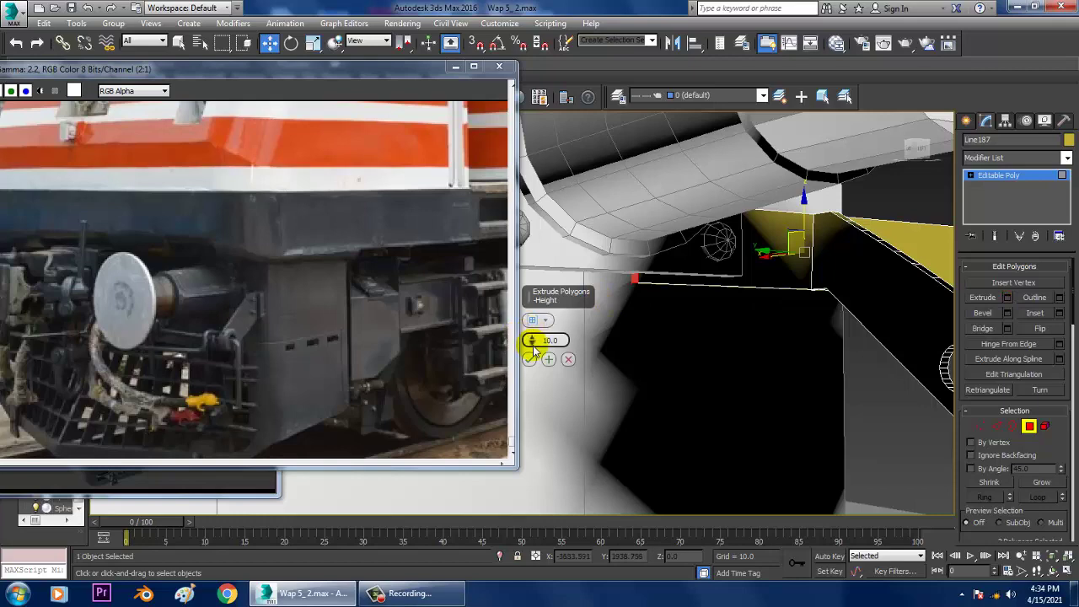
pyautogui.moveTo(531, 340); pyautogui.dragTo(555, 388)
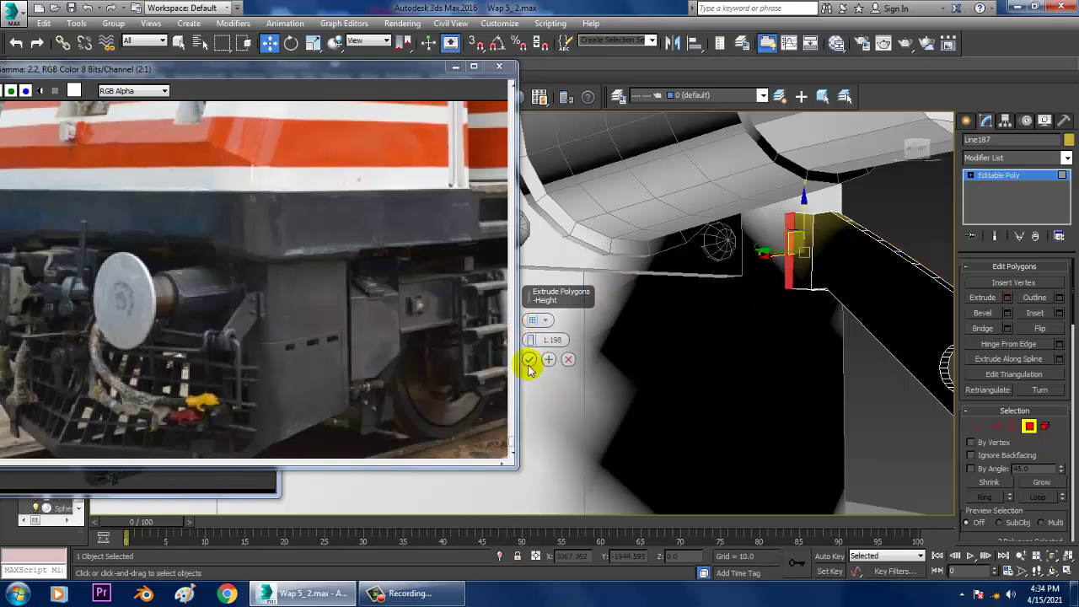
pyautogui.click(529, 361)
pyautogui.keyDown('alt'); pyautogui.moveTo(827, 330); pyautogui.dragTo(753, 323, button='middle'); pyautogui.keyUp('alt')
pyautogui.click(1011, 177)
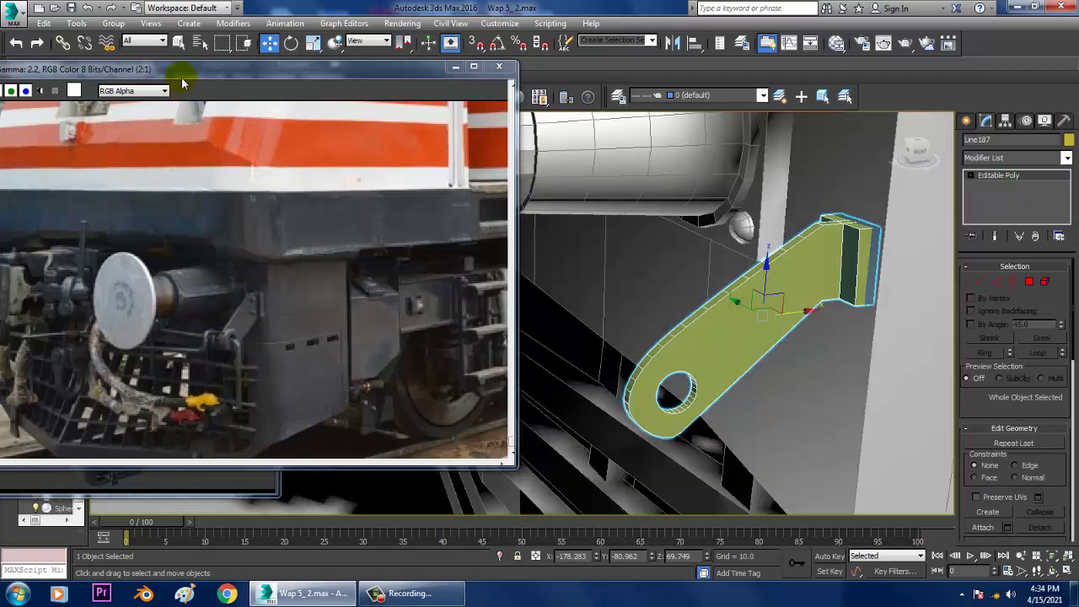
# Step: Reposition the reference photo window to keep the bracket and buffer area uncovered for comparison
pyautogui.moveTo(181, 82); pyautogui.dragTo(253, 66)
pyautogui.keyDown('alt'); pyautogui.moveTo(746, 338); pyautogui.dragTo(759, 319, button='middle'); pyautogui.keyUp('alt')
pyautogui.scroll(-5, 789, 338)
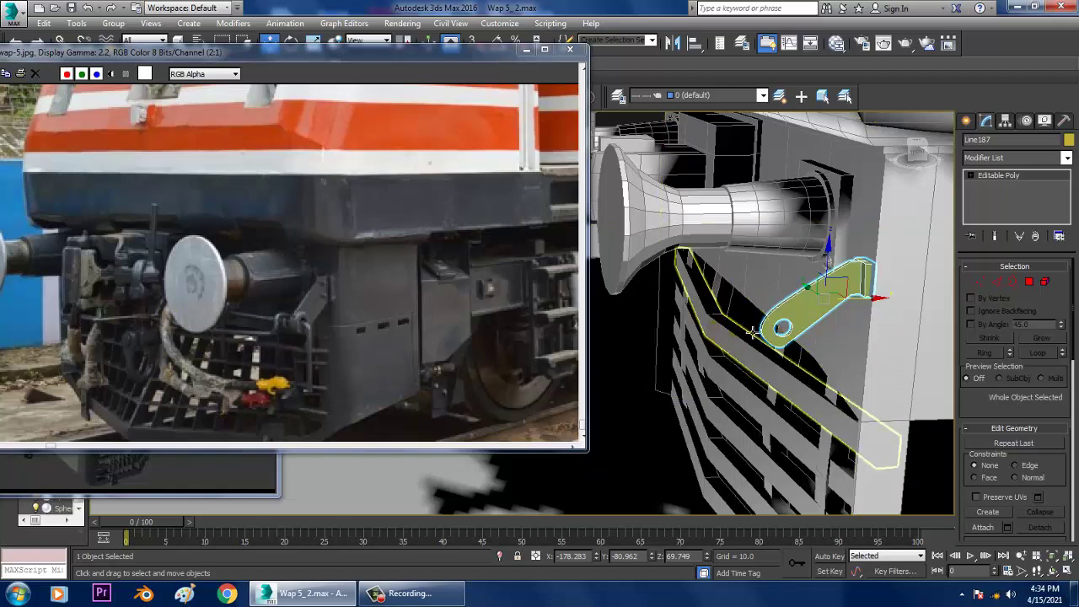
pyautogui.hotkey('alt', 'w')
pyautogui.moveTo(433, 57); pyautogui.dragTo(339, 69)
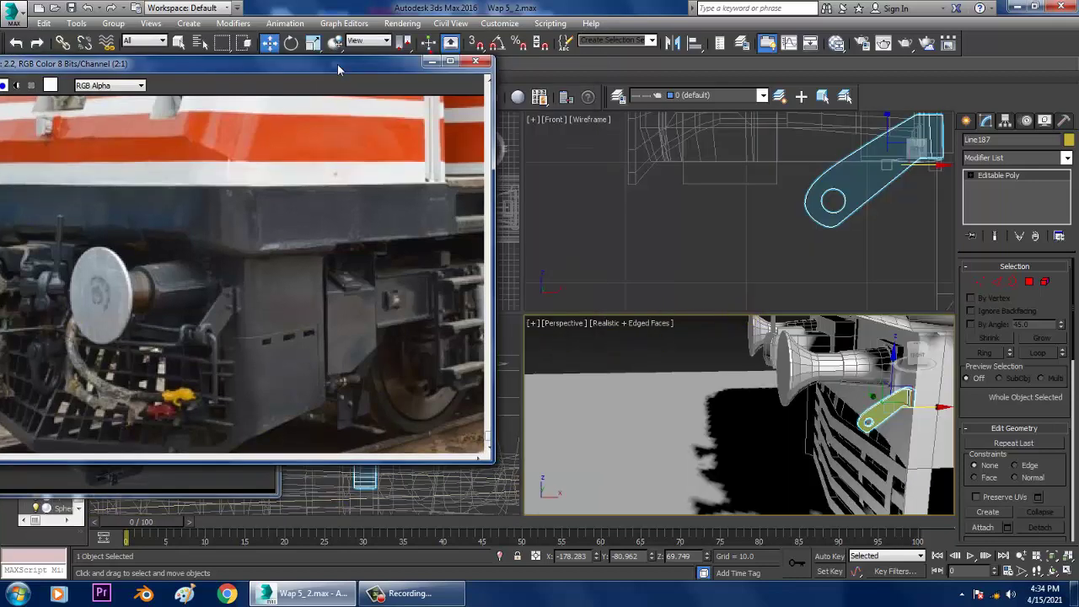
# Step: Draw an open line in the Top view across the locomotive's front, stepping outward around the central coupler
pyautogui.rightClick(513, 274)
pyautogui.hotkey('alt', 'w')
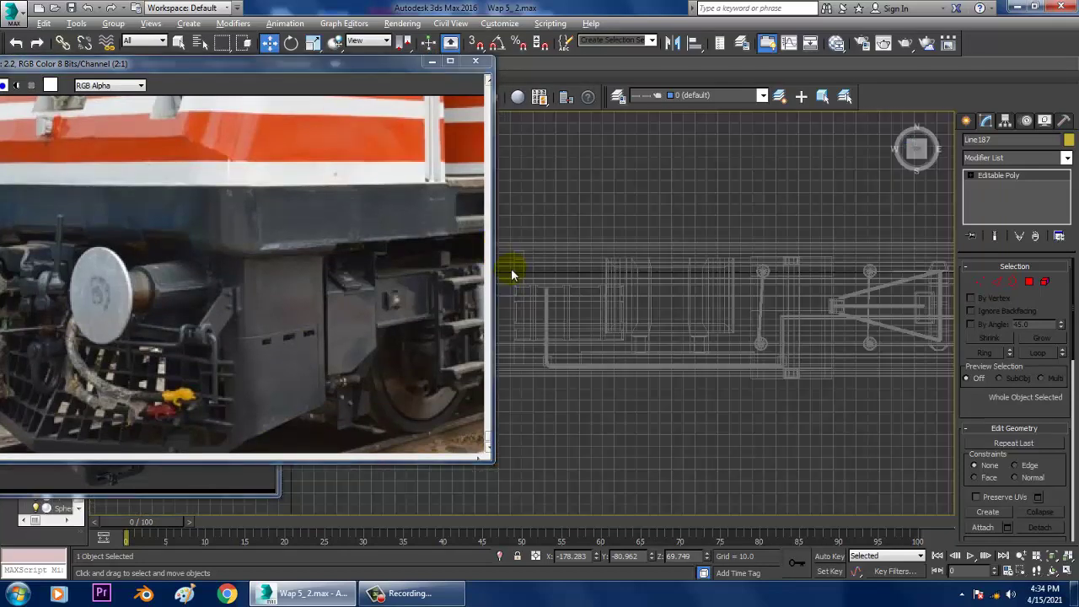
pyautogui.scroll(-4, 511, 272)
pyautogui.moveTo(538, 287); pyautogui.dragTo(749, 242, button='middle')
pyautogui.scroll(5, 582, 295)
pyautogui.moveTo(600, 221); pyautogui.dragTo(721, 350, button='middle')
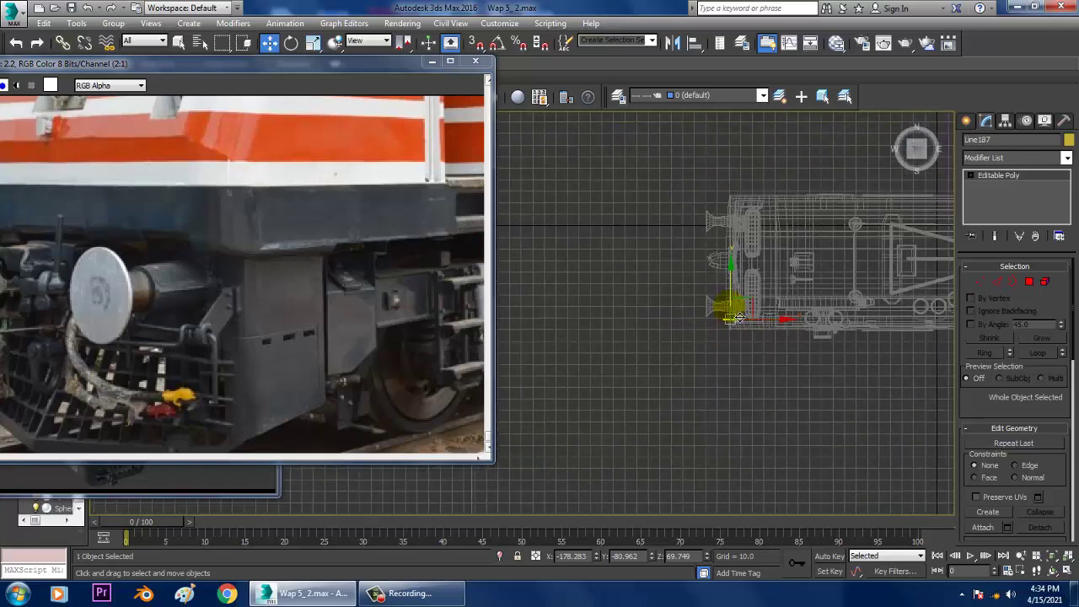
pyautogui.click(966, 120)
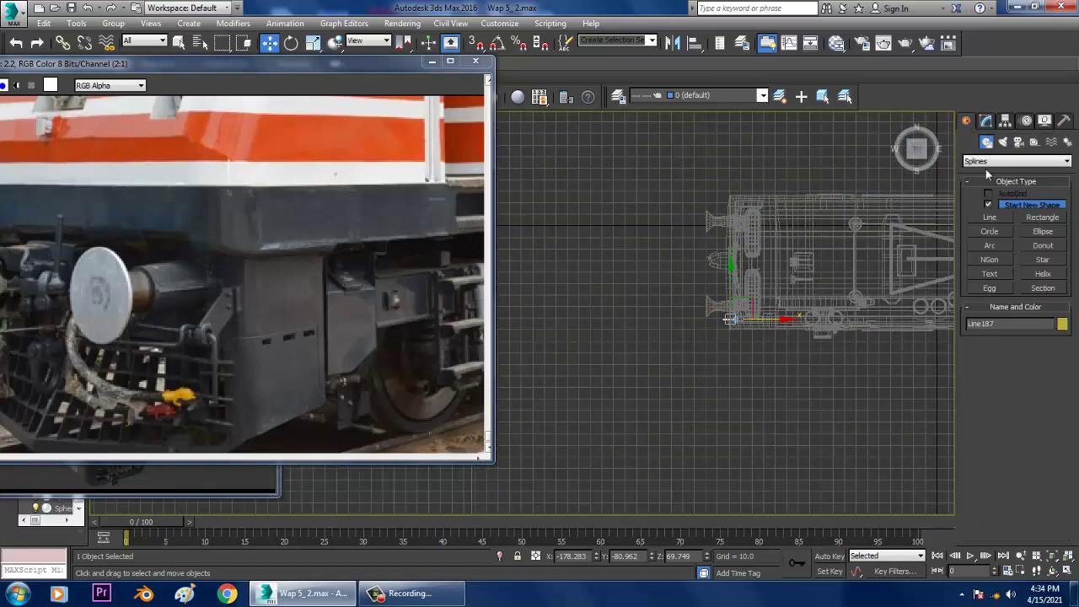
pyautogui.click(994, 220)
pyautogui.scroll(4, 739, 341)
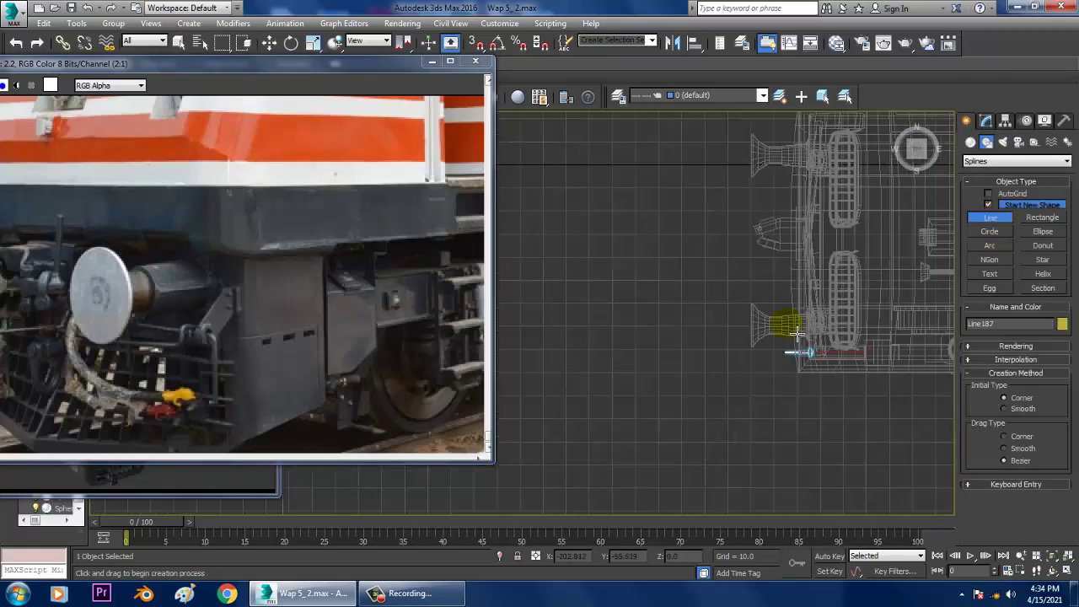
pyautogui.click(694, 398)
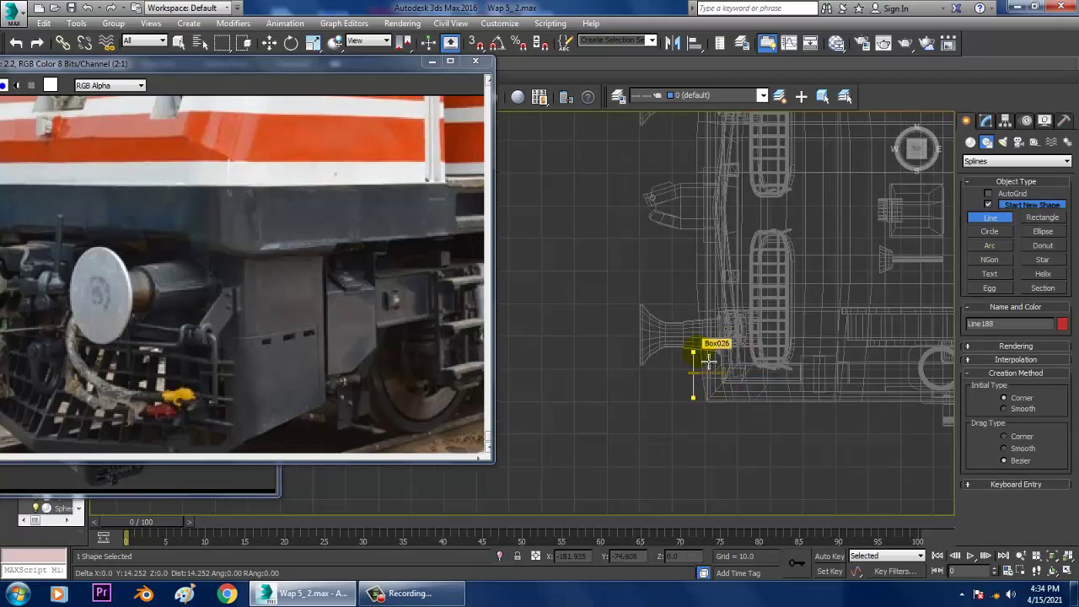
pyautogui.click(693, 248)
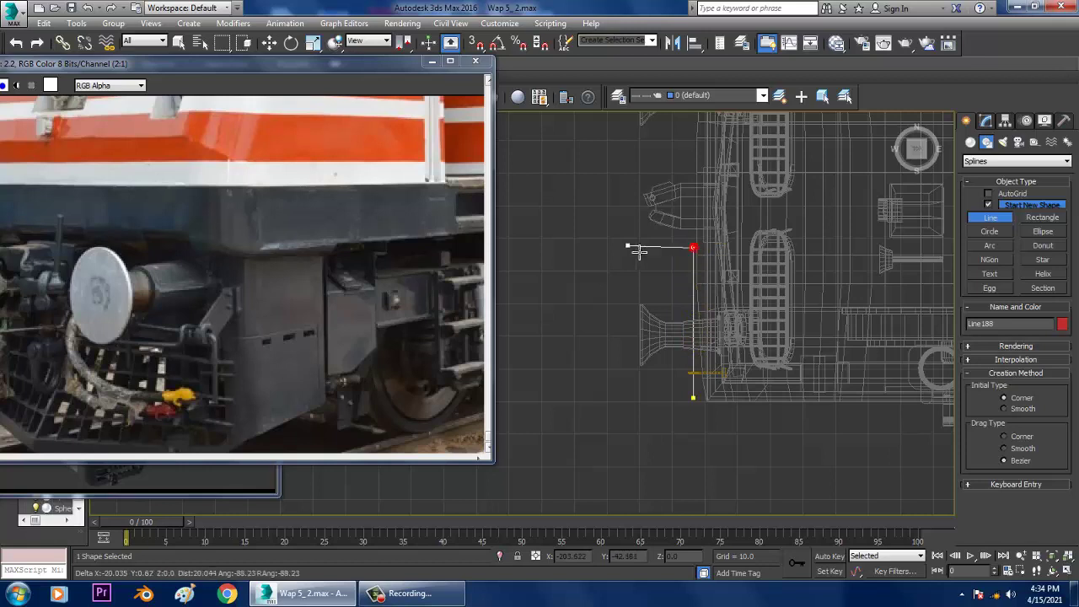
pyautogui.click(634, 235)
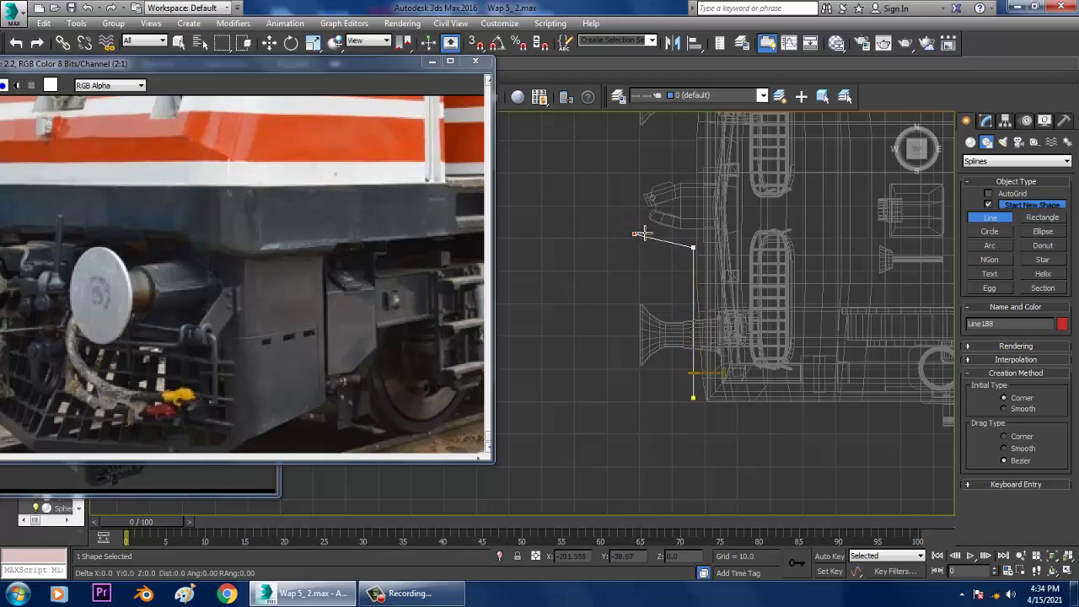
pyautogui.click(635, 186)
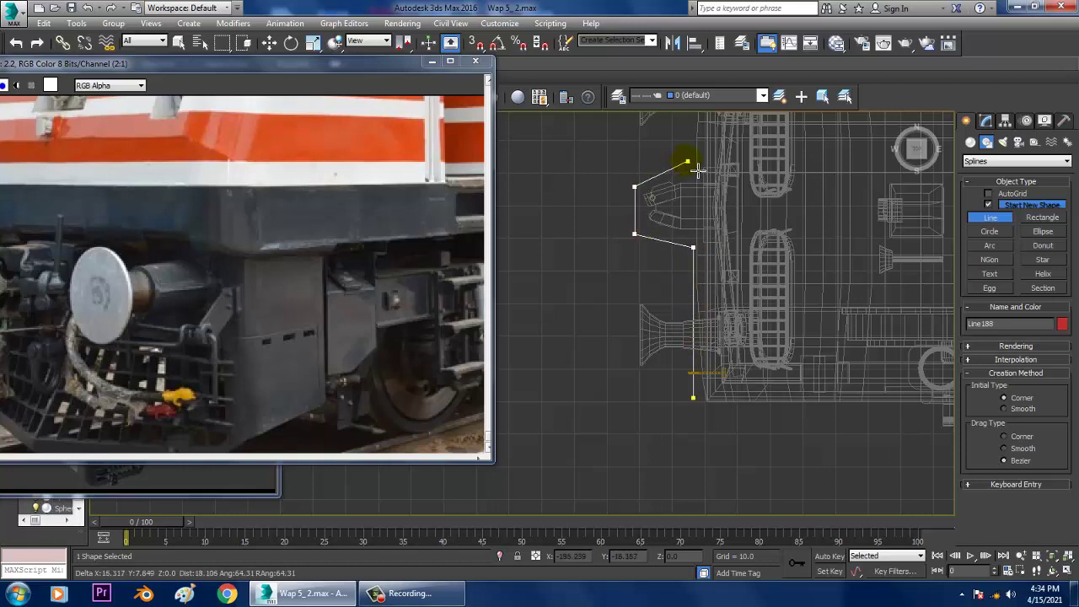
pyautogui.click(689, 161)
pyautogui.moveTo(690, 161); pyautogui.dragTo(693, 361, button='middle')
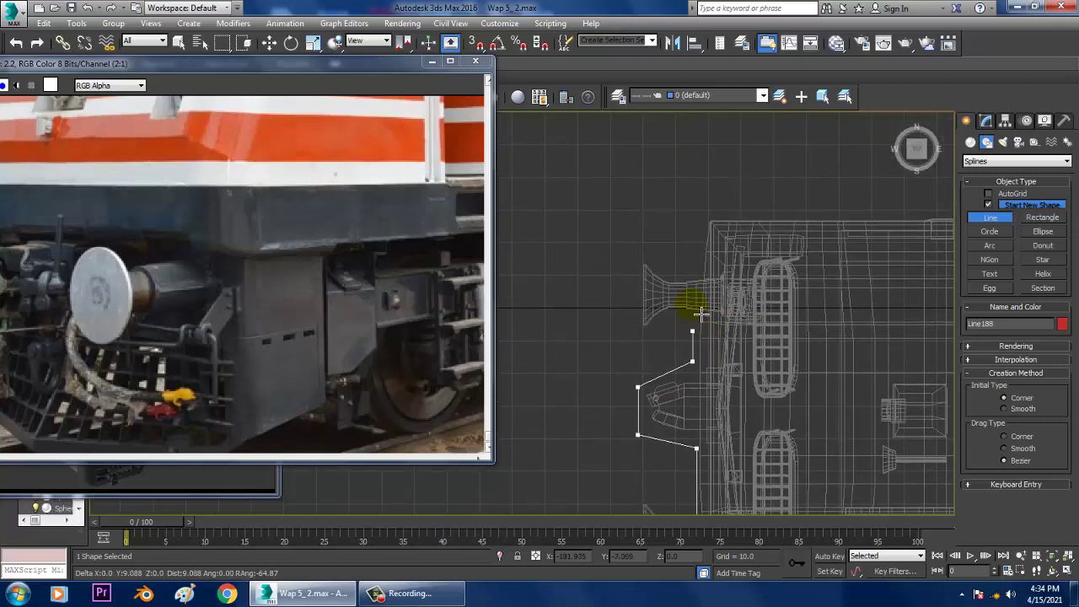
pyautogui.rightClick(694, 244)
pyautogui.rightClick(688, 240)
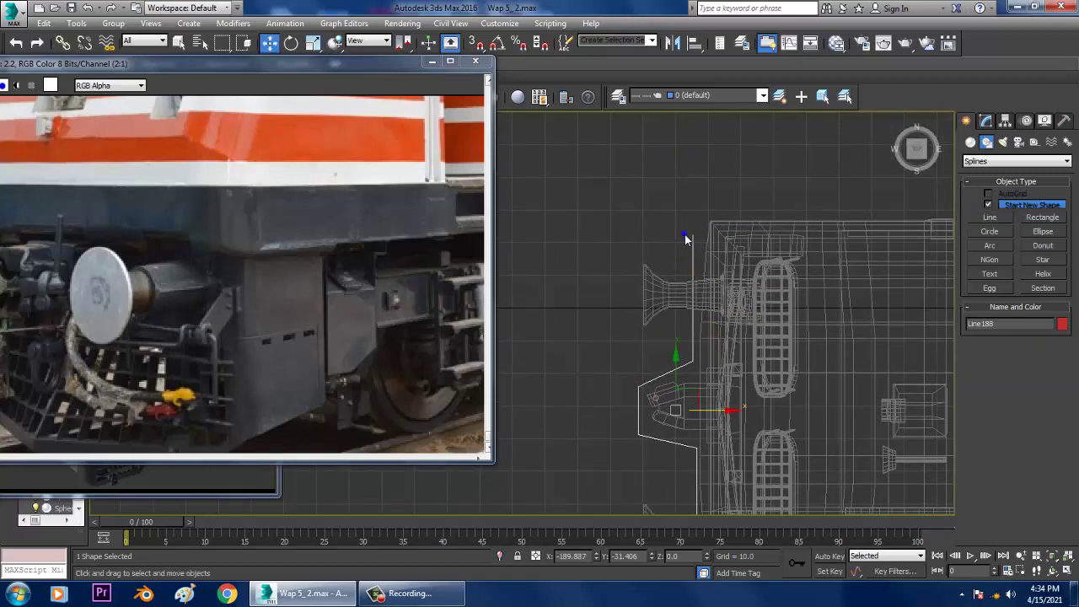
# Step: Raise the new line along Z to about 67.3, level with the hole in the bracket below the buffers
pyautogui.moveTo(846, 366); pyautogui.dragTo(818, 343, button='middle')
pyautogui.hotkey('alt', 'w')
pyautogui.middleClick(788, 390)
pyautogui.hotkey('alt', 'w')
pyautogui.scroll(-5, 789, 388)
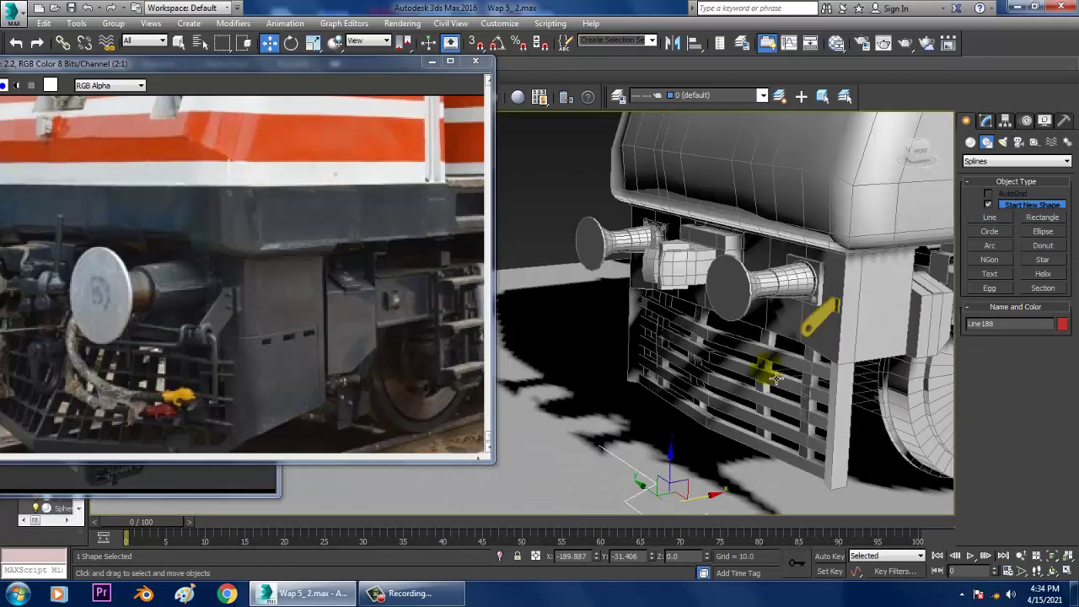
pyautogui.moveTo(766, 374); pyautogui.dragTo(756, 372, button='middle')
pyautogui.moveTo(661, 463); pyautogui.dragTo(684, 263)
pyautogui.keyDown('alt'); pyautogui.moveTo(777, 336); pyautogui.dragTo(739, 321, button='middle'); pyautogui.keyUp('alt')
pyautogui.scroll(3, 740, 321)
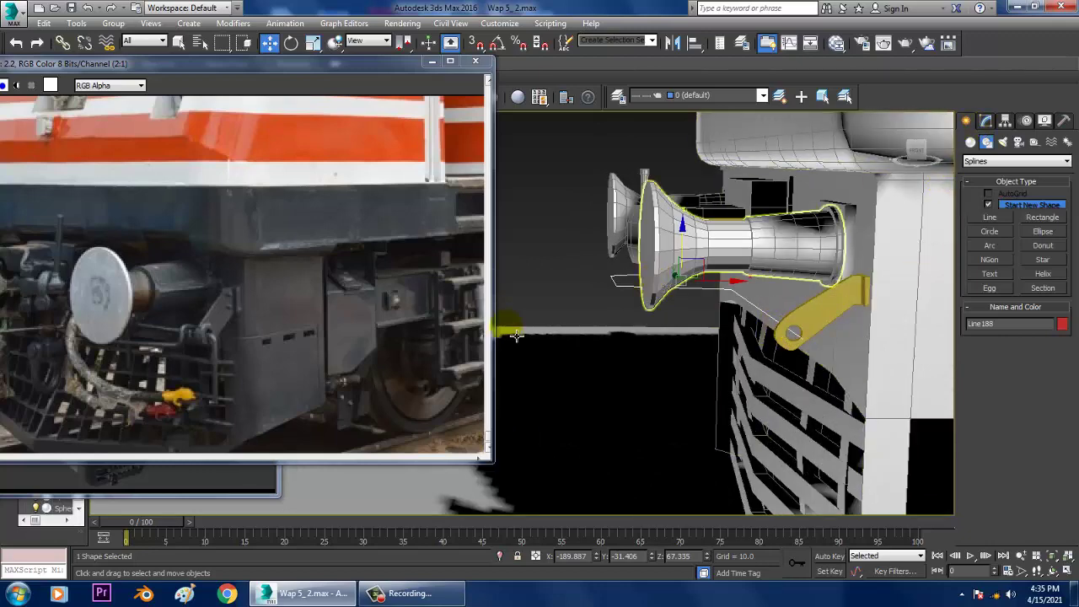
# Step: Draw a straight vertical line about 21.7 long downward from the end of the front line in the side-on view
pyautogui.hotkey('alt', 'w')
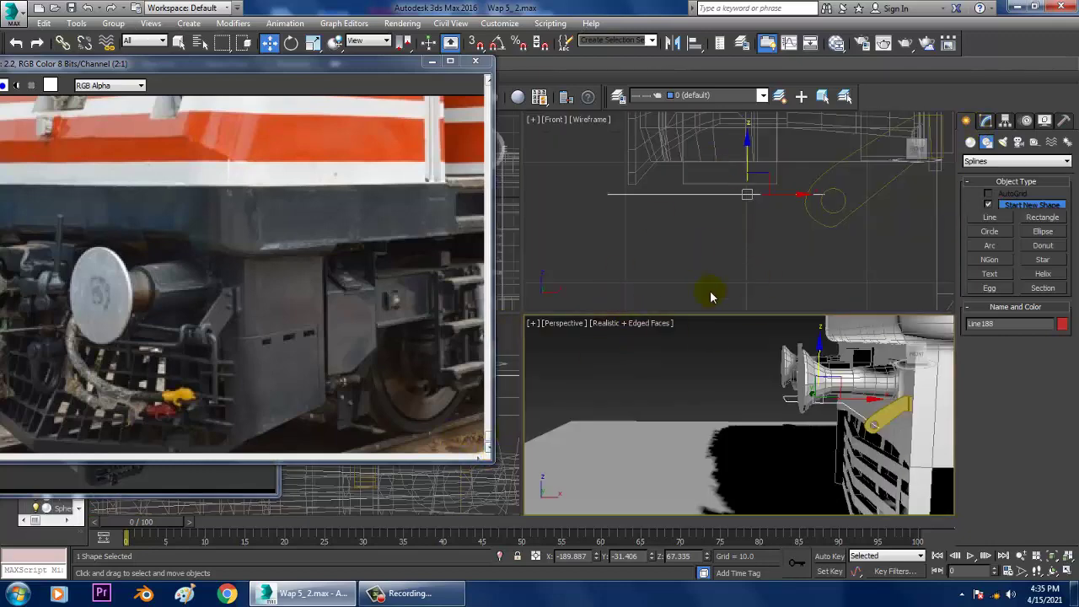
pyautogui.hotkey('alt', 'w')
pyautogui.scroll(-5, 675, 338)
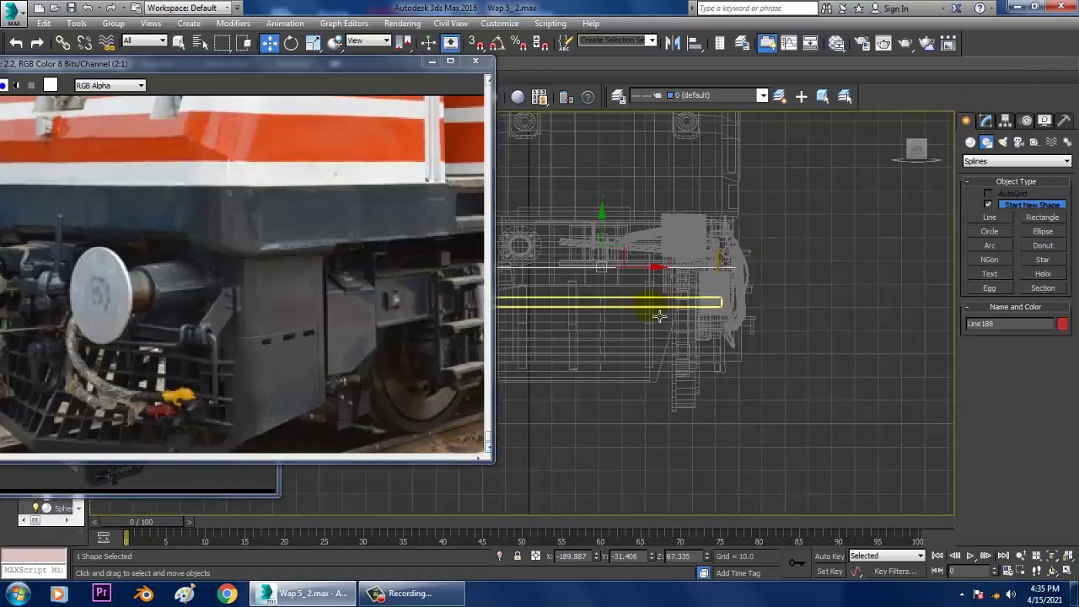
pyautogui.keyDown('alt'); pyautogui.moveTo(659, 316); pyautogui.dragTo(872, 241, button='middle'); pyautogui.keyUp('alt')
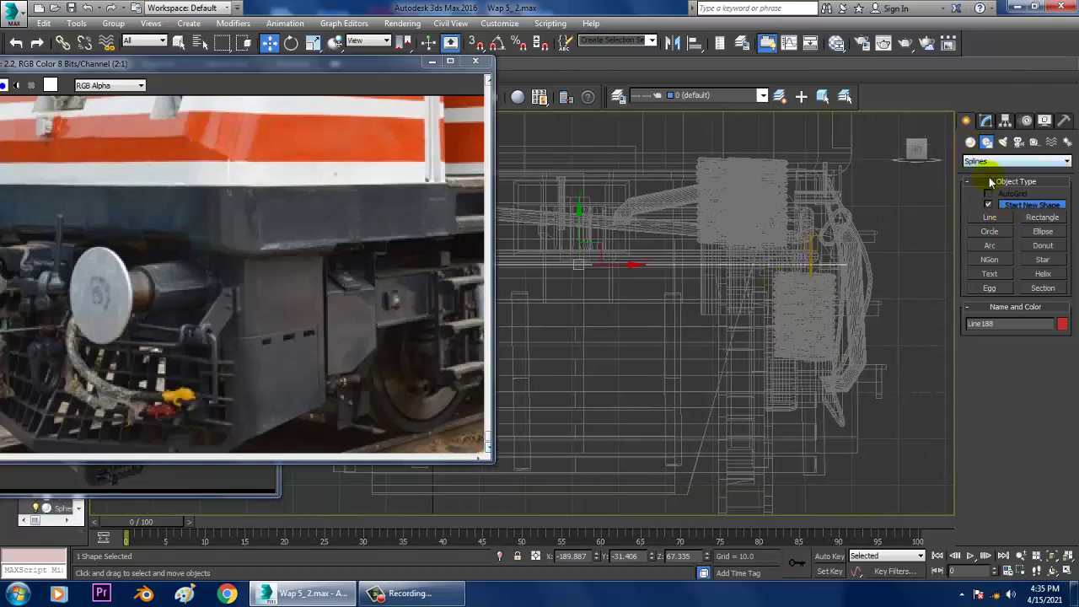
pyautogui.click(995, 218)
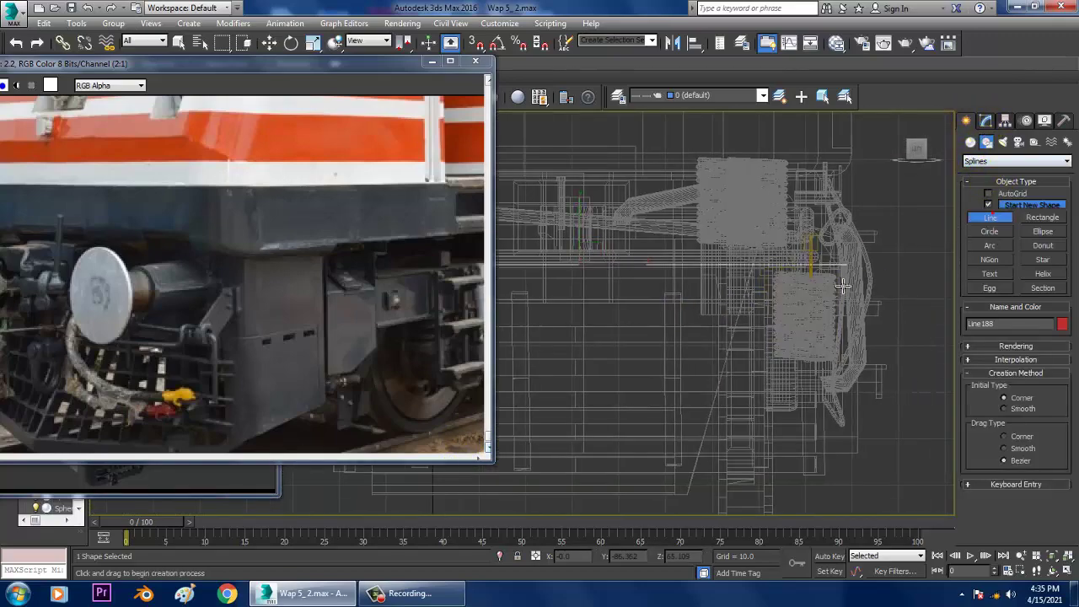
pyautogui.moveTo(843, 286); pyautogui.dragTo(739, 232, button='middle')
pyautogui.click(746, 297)
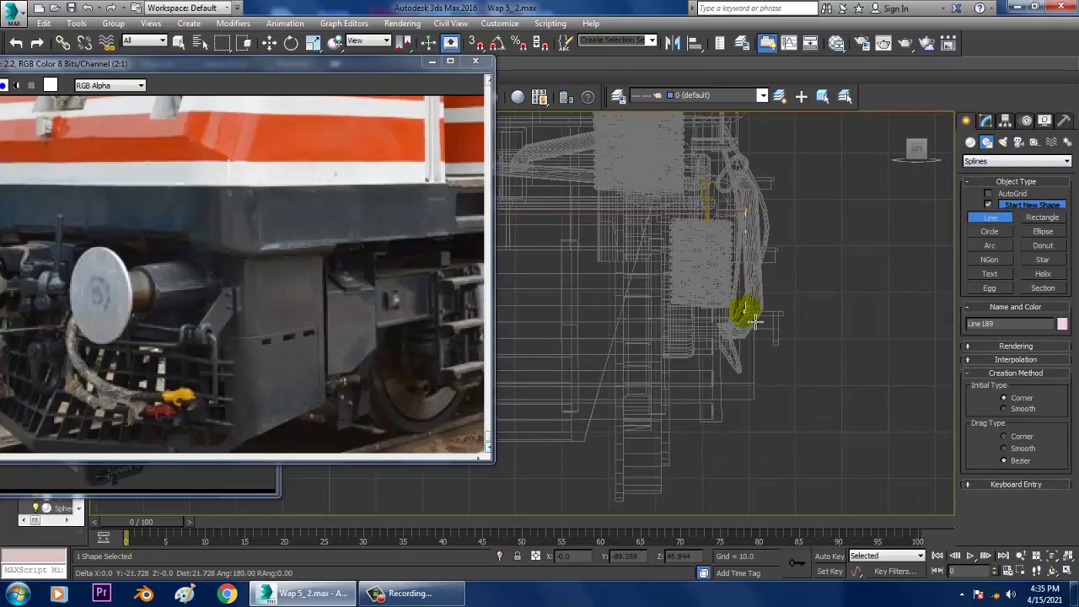
pyautogui.rightClick(755, 321)
pyautogui.scroll(-1, 765, 263)
# Step: Move the vertical line along X to the front line's end, at about X -183.8
pyautogui.hotkey('alt', 'w')
pyautogui.rightClick(814, 381)
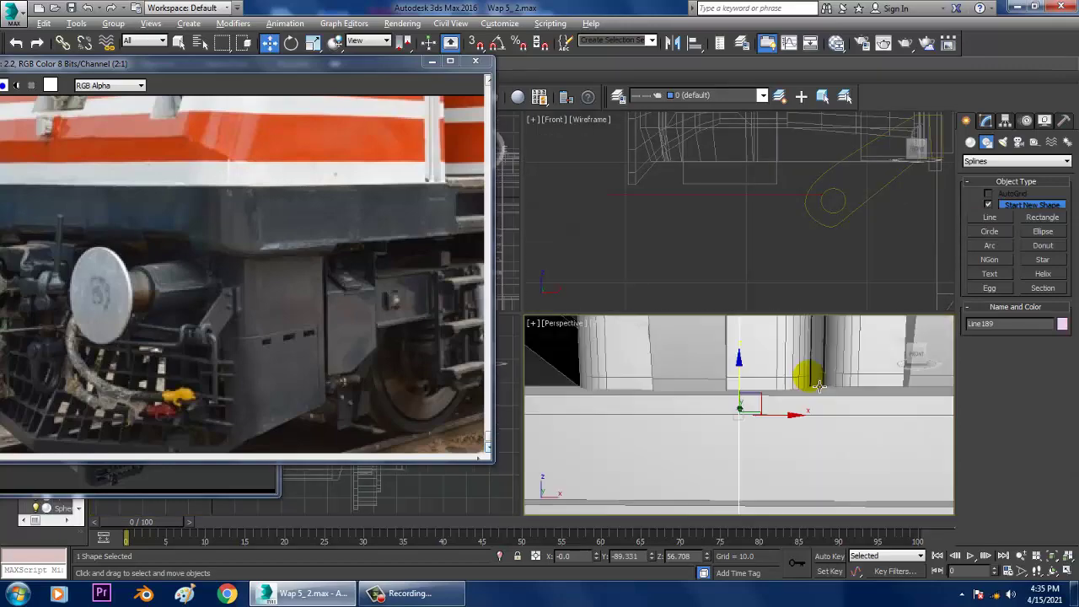
pyautogui.hotkey('alt', 'w')
pyautogui.scroll(-5, 786, 381)
pyautogui.keyDown('alt'); pyautogui.moveTo(786, 382); pyautogui.dragTo(910, 369, button='middle'); pyautogui.keyUp('alt')
pyautogui.scroll(-5, 911, 368)
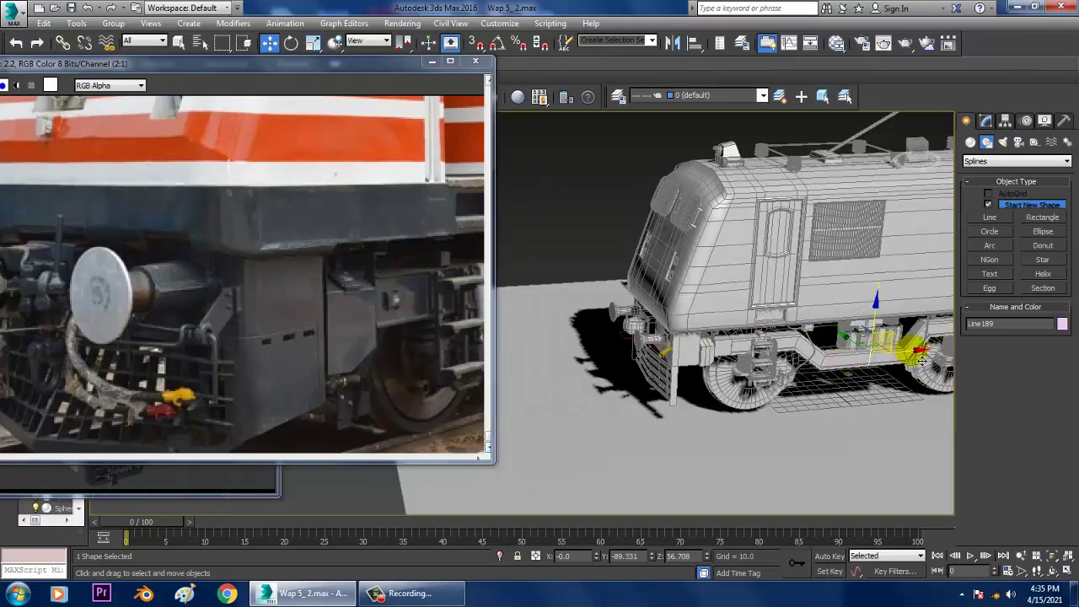
pyautogui.moveTo(721, 419); pyautogui.dragTo(708, 424)
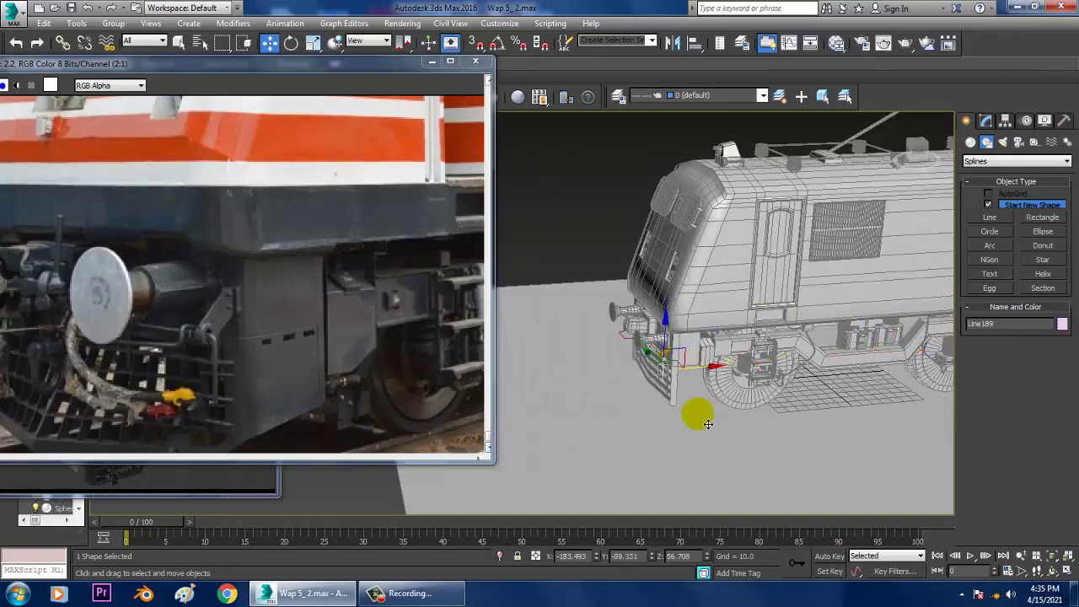
pyautogui.press('z')
pyautogui.scroll(-2, 716, 328)
pyautogui.moveTo(643, 326); pyautogui.dragTo(753, 329, button='middle')
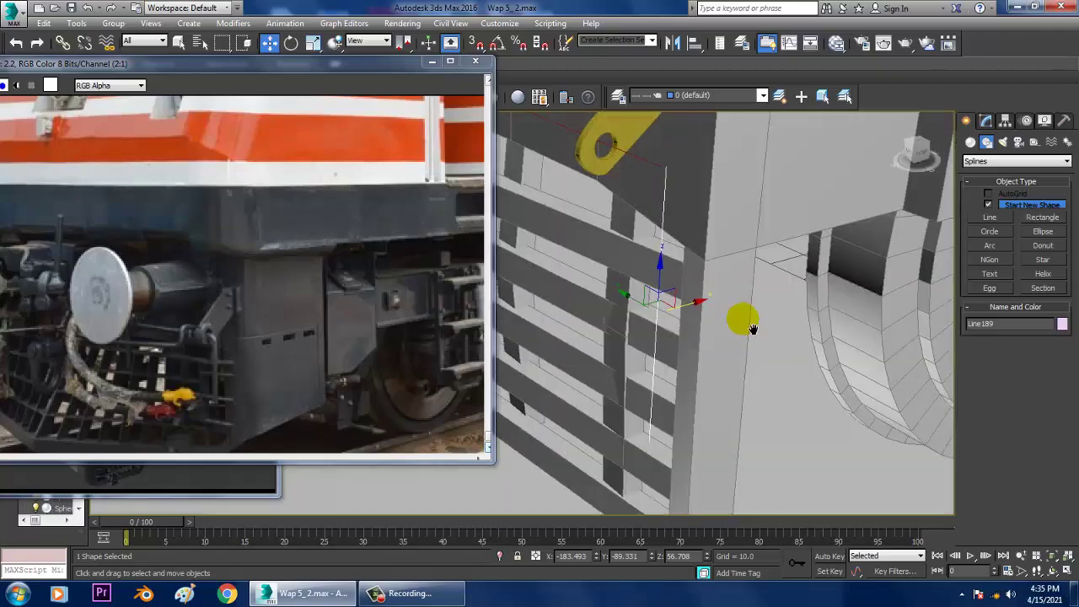
pyautogui.click(1062, 6)
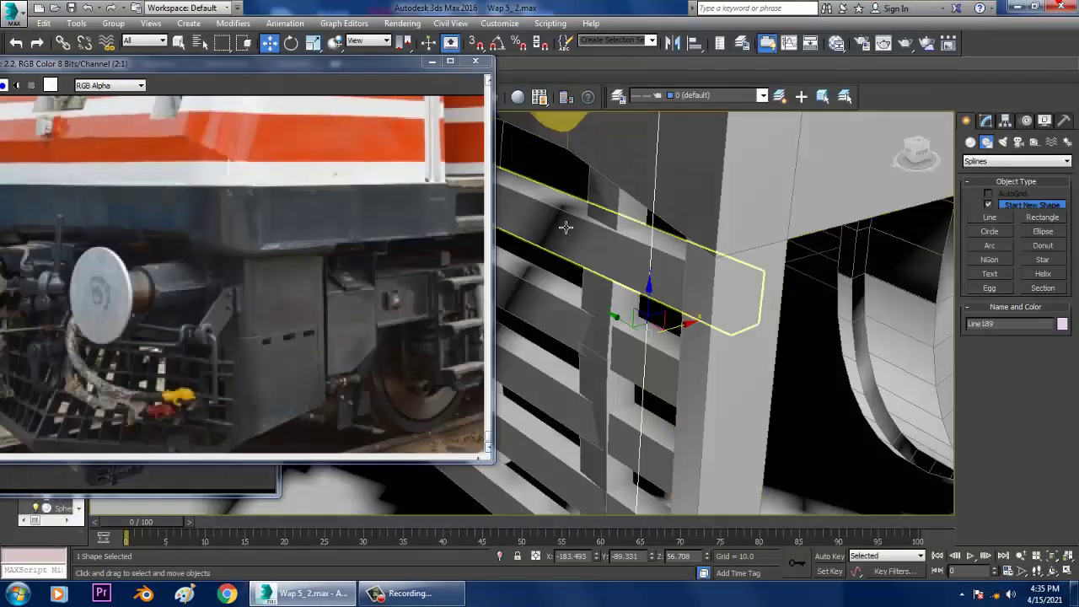
pyautogui.keyDown('alt'); pyautogui.moveTo(566, 227); pyautogui.dragTo(638, 264, button='middle'); pyautogui.keyUp('alt')
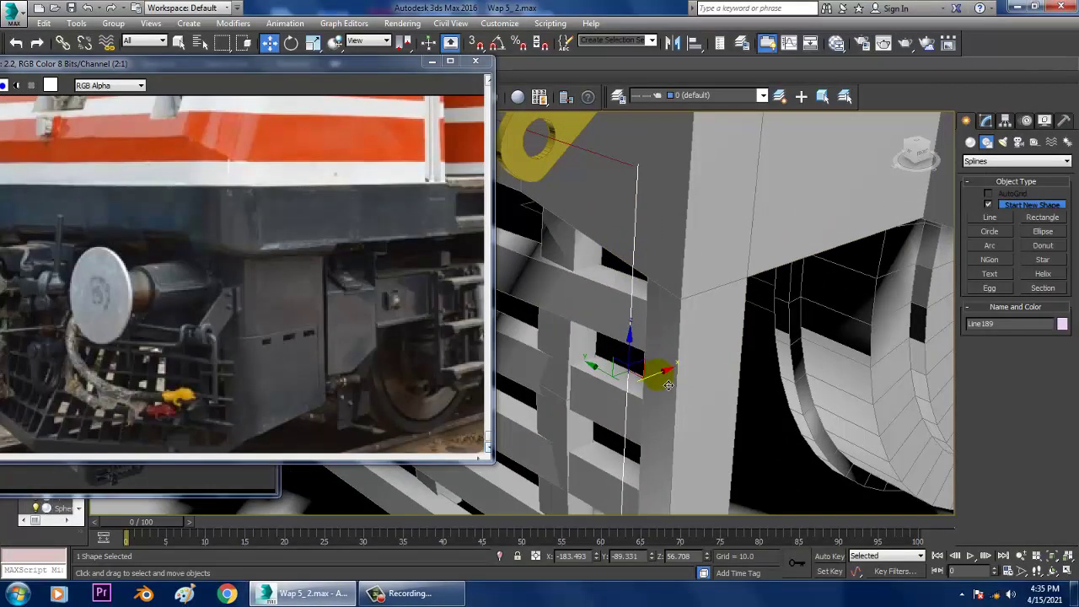
pyautogui.moveTo(665, 385); pyautogui.dragTo(660, 386)
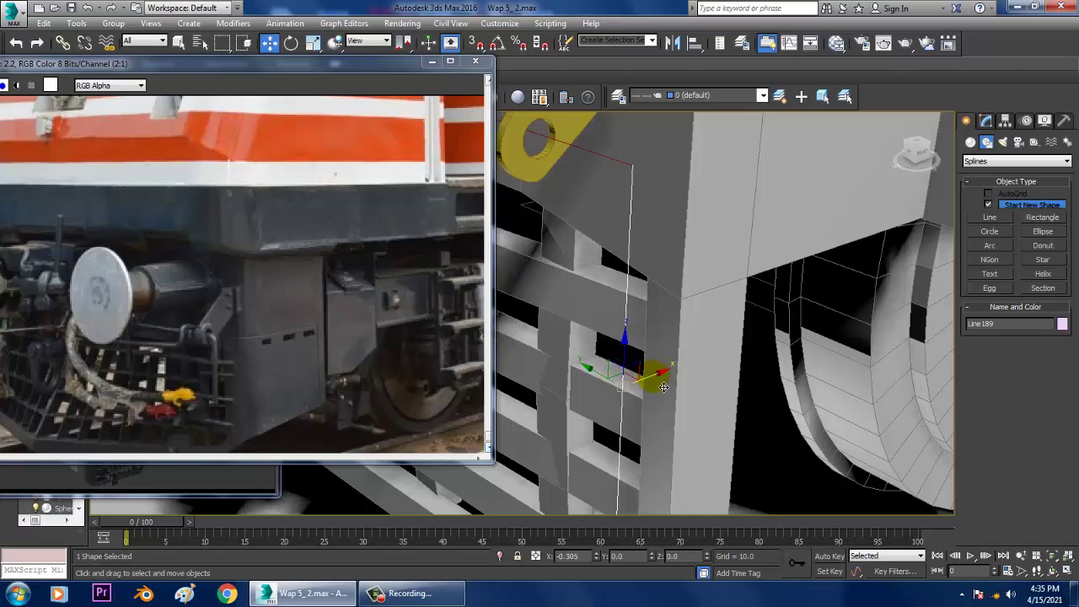
# Step: Move the front line's end vertex inward to the locomotive's corner and align the vertical line beneath it at about Y -82.8
pyautogui.keyDown('alt'); pyautogui.moveTo(660, 253); pyautogui.dragTo(672, 254, button='middle'); pyautogui.keyUp('alt')
pyautogui.scroll(-10, 674, 266)
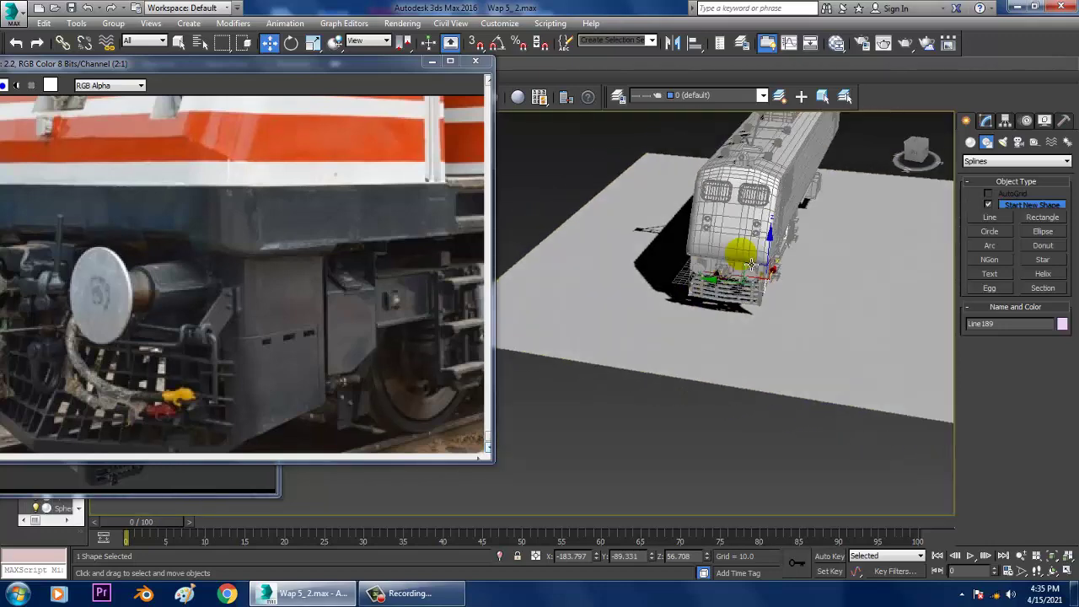
pyautogui.keyDown('alt'); pyautogui.moveTo(751, 266); pyautogui.dragTo(767, 272, button='middle'); pyautogui.keyUp('alt')
pyautogui.scroll(3, 767, 273)
pyautogui.scroll(5, 767, 273)
pyautogui.moveTo(885, 409); pyautogui.dragTo(855, 371, button='middle')
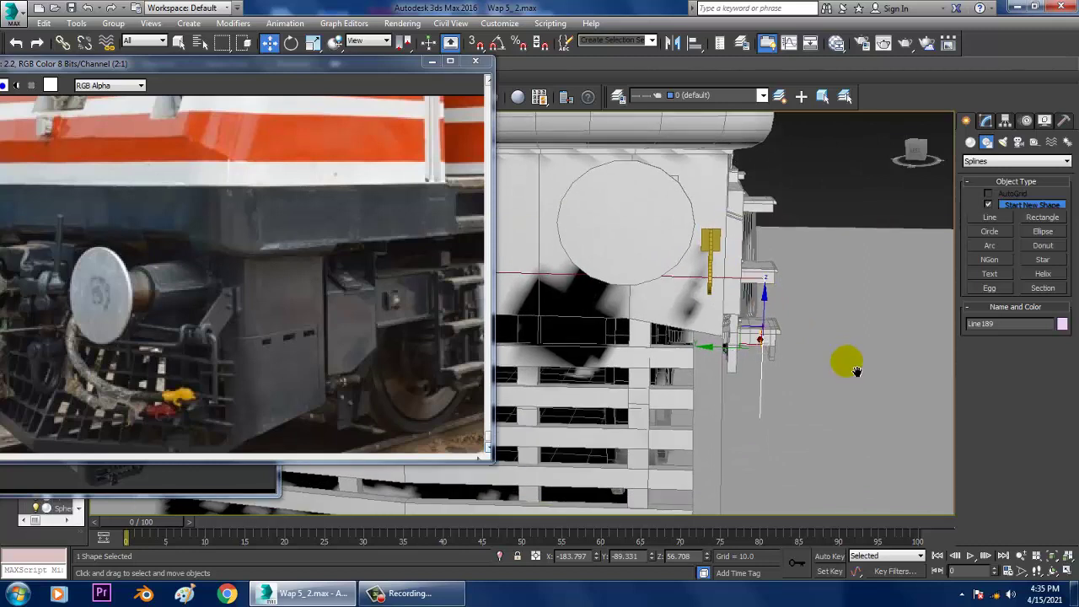
pyautogui.click(732, 283)
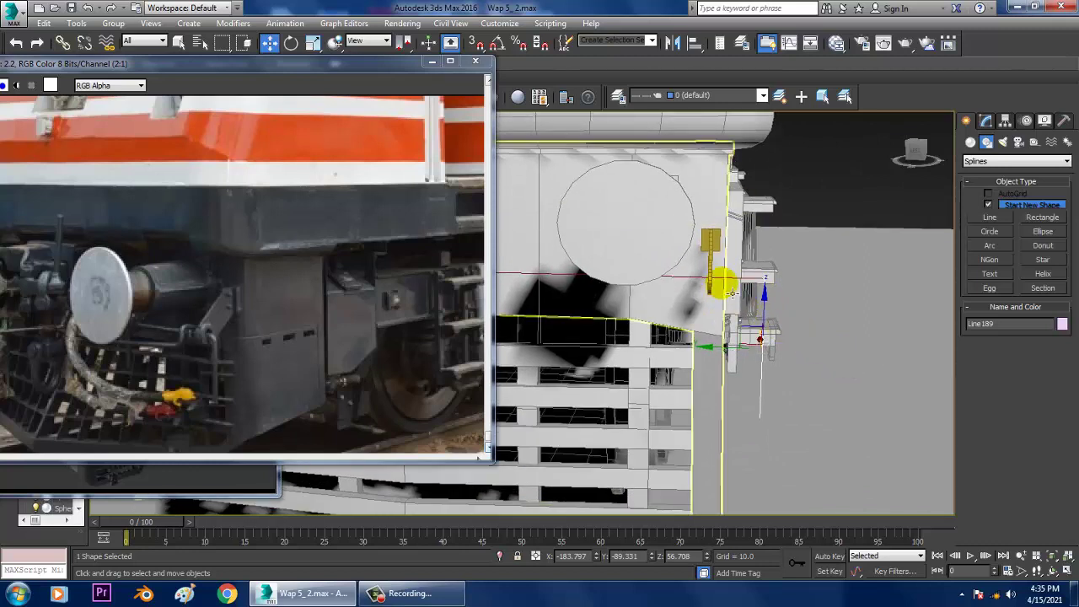
pyautogui.click(733, 278)
pyautogui.press('1')
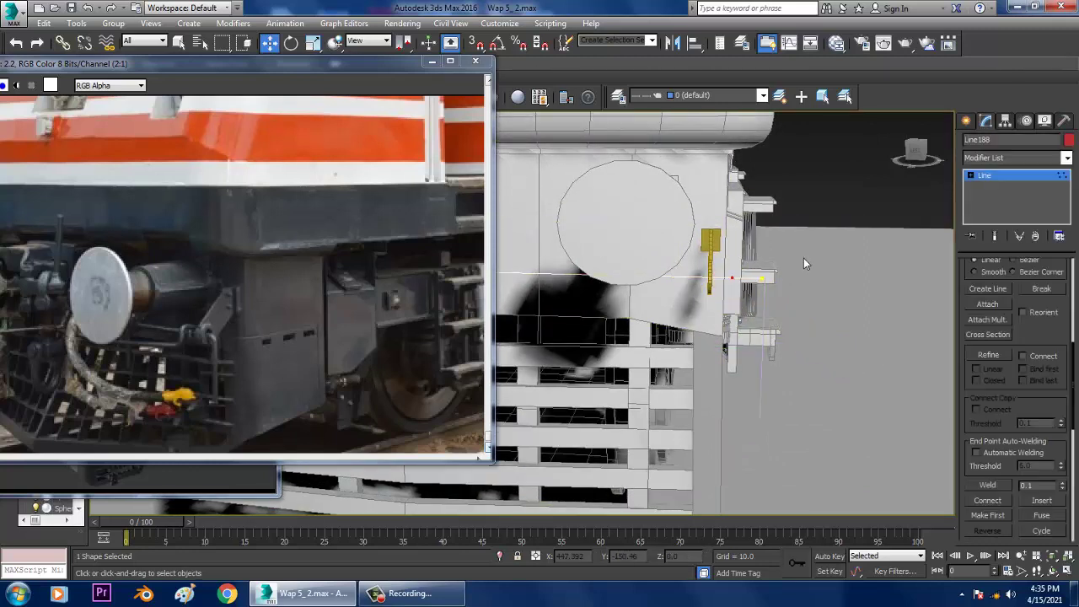
pyautogui.moveTo(721, 276); pyautogui.dragTo(645, 287)
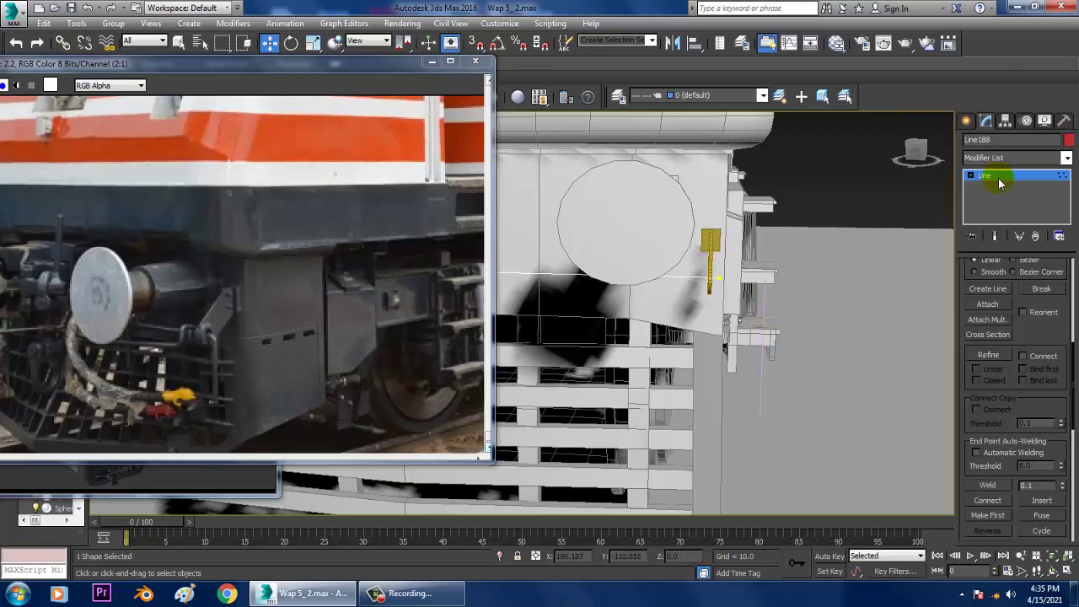
pyautogui.click(761, 395)
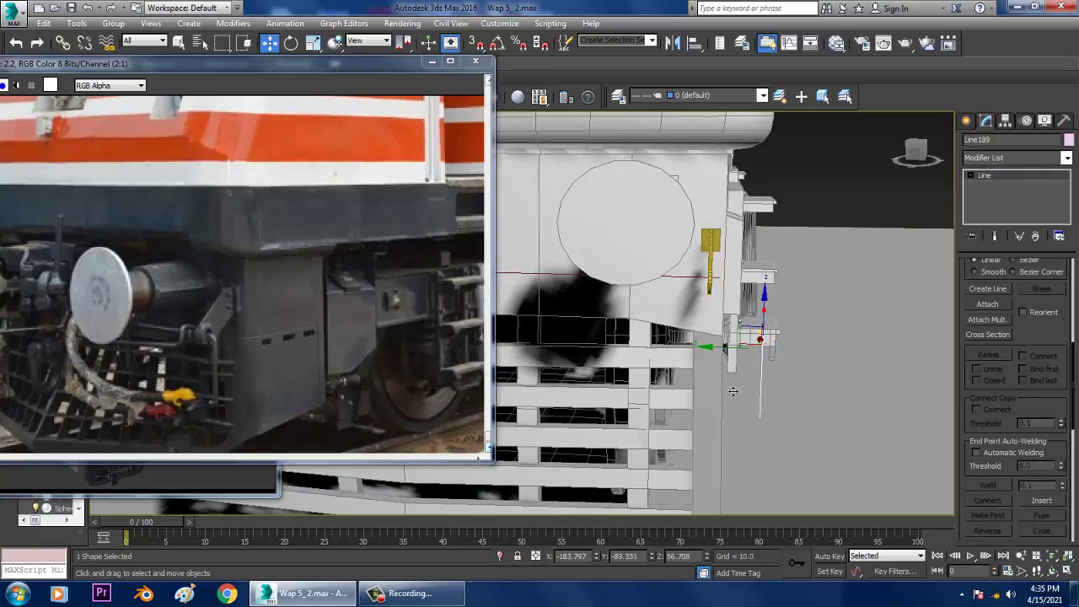
pyautogui.moveTo(725, 346); pyautogui.dragTo(686, 358)
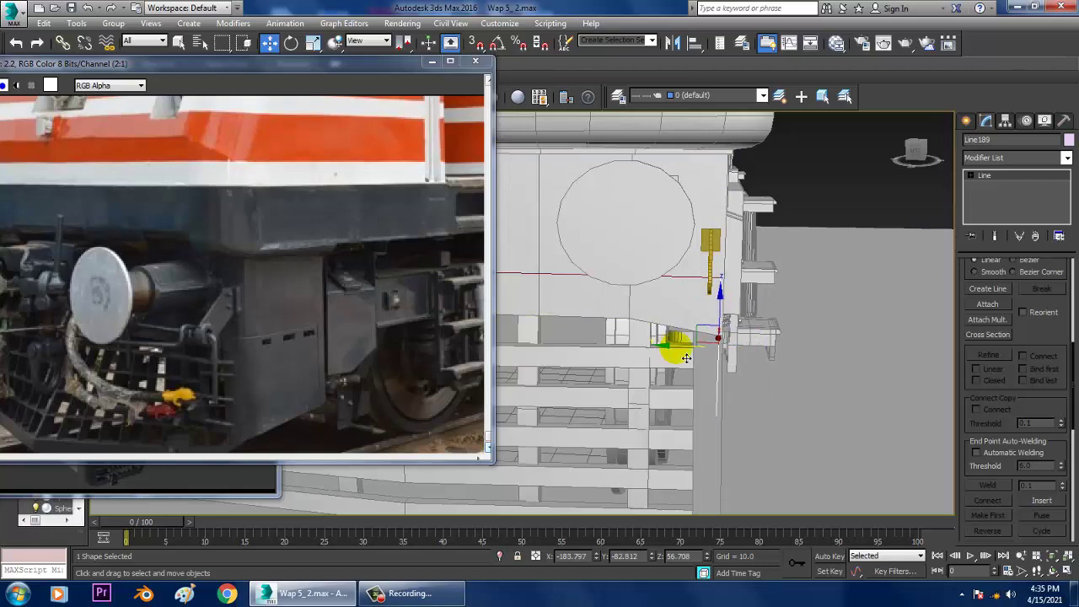
# Step: Copy the vertical line along Y to the front line's opposite end, at about Y 19
pyautogui.scroll(-5, 686, 357)
pyautogui.keyDown('alt'); pyautogui.moveTo(807, 340); pyautogui.dragTo(778, 330, button='middle'); pyautogui.keyUp('alt')
pyautogui.scroll(3, 799, 327)
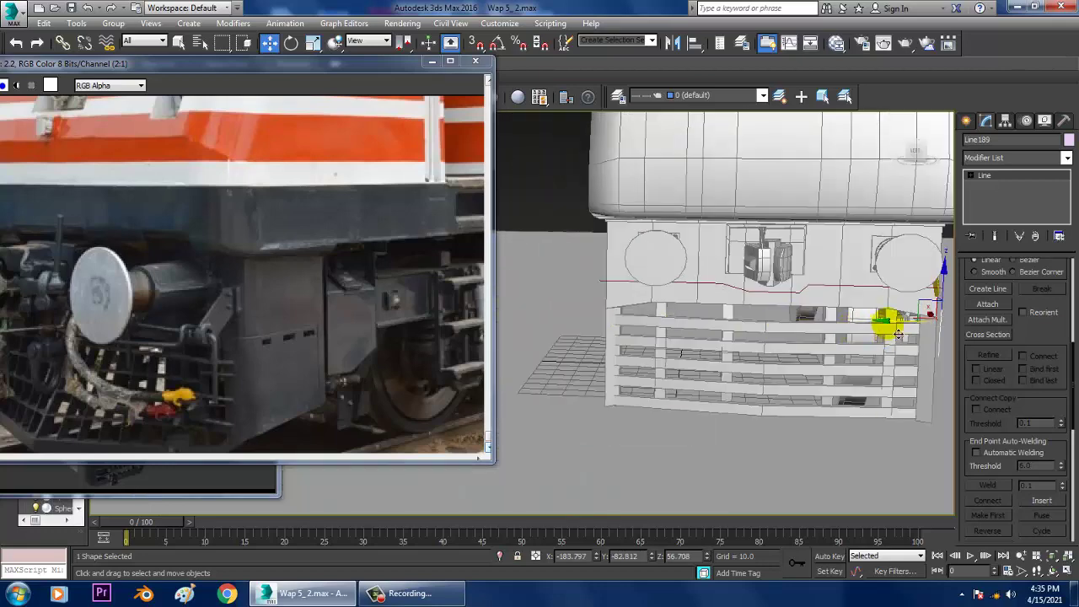
pyautogui.moveTo(896, 329)
pyautogui.keyDown('shift'); pyautogui.mouseDown()
pyautogui.moveTo(660, 335)
pyautogui.moveTo(559, 366)
pyautogui.mouseUp(); pyautogui.keyUp('shift')
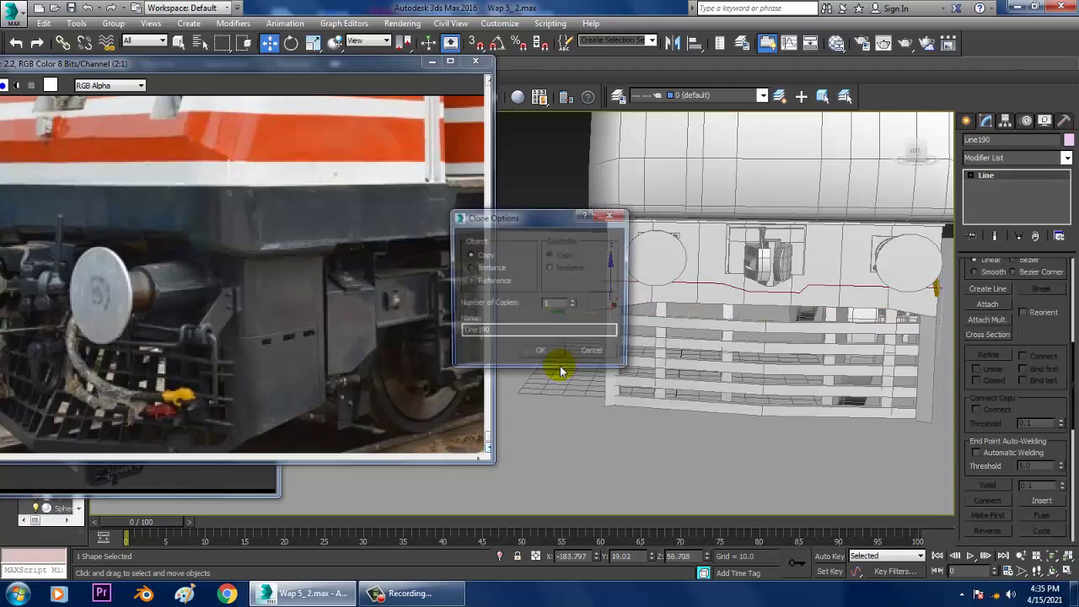
pyautogui.click(536, 355)
pyautogui.scroll(5, 621, 308)
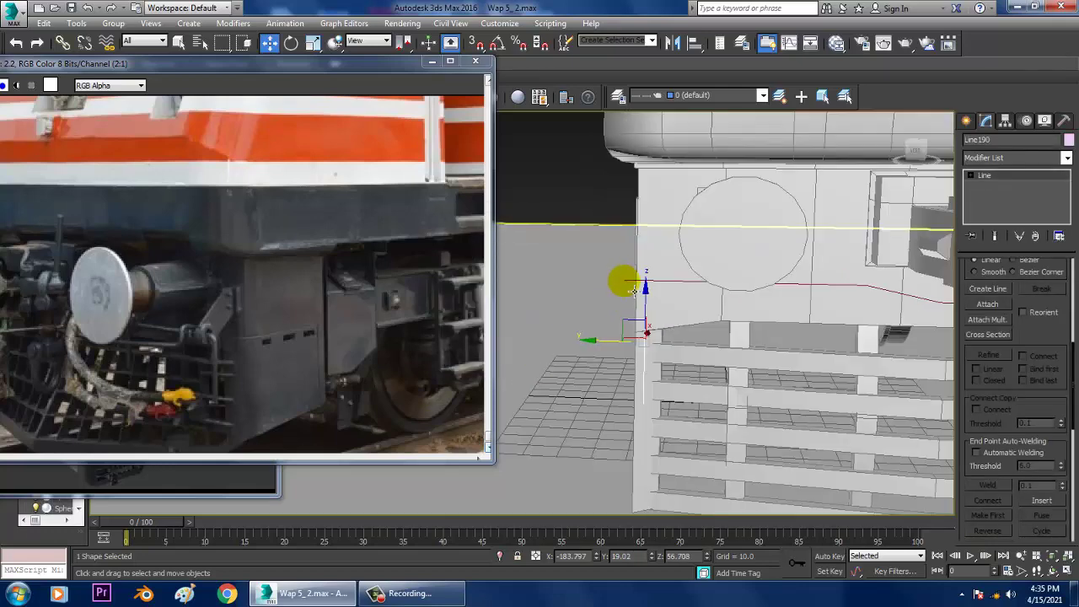
# Step: Move the front line's end vertex inward along Y to about 18.9, above the copied vertical line
pyautogui.click(627, 278)
pyautogui.scroll(3, 577, 263)
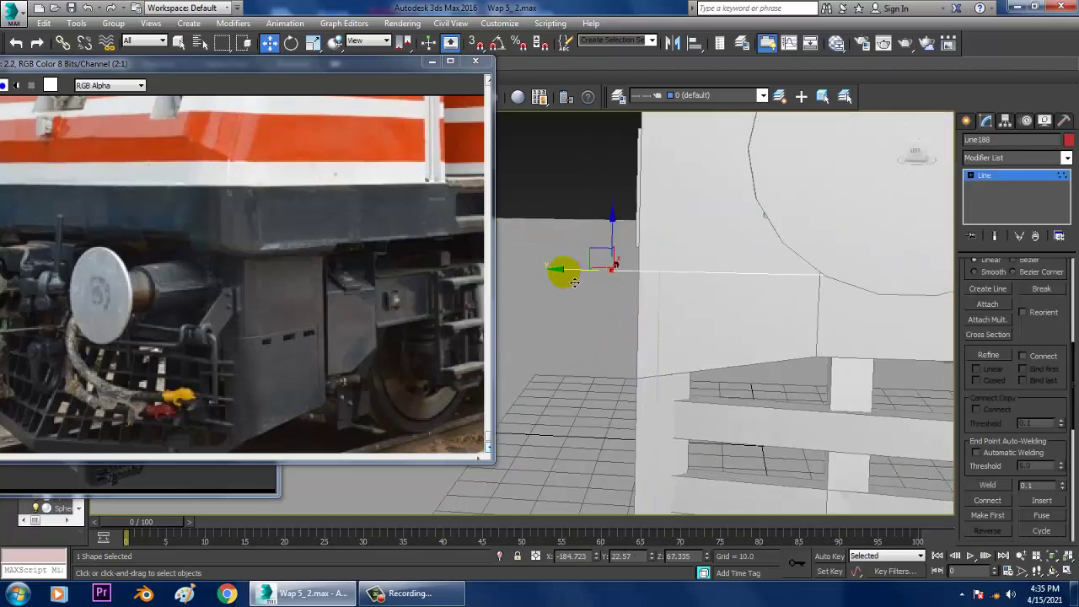
pyautogui.moveTo(618, 268); pyautogui.dragTo(664, 269)
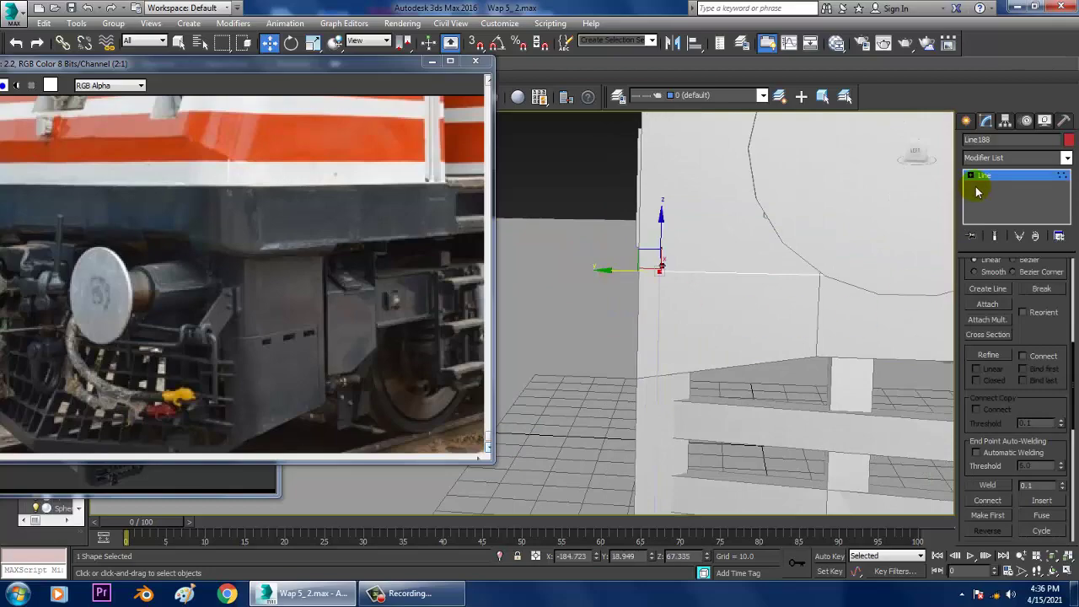
# Step: Attach both vertical lines to the front line so they form a single spline object
pyautogui.scroll(-3, 718, 275)
pyautogui.keyDown('alt'); pyautogui.moveTo(717, 275); pyautogui.dragTo(768, 320, button='middle'); pyautogui.keyUp('alt')
pyautogui.scroll(-4, 848, 369)
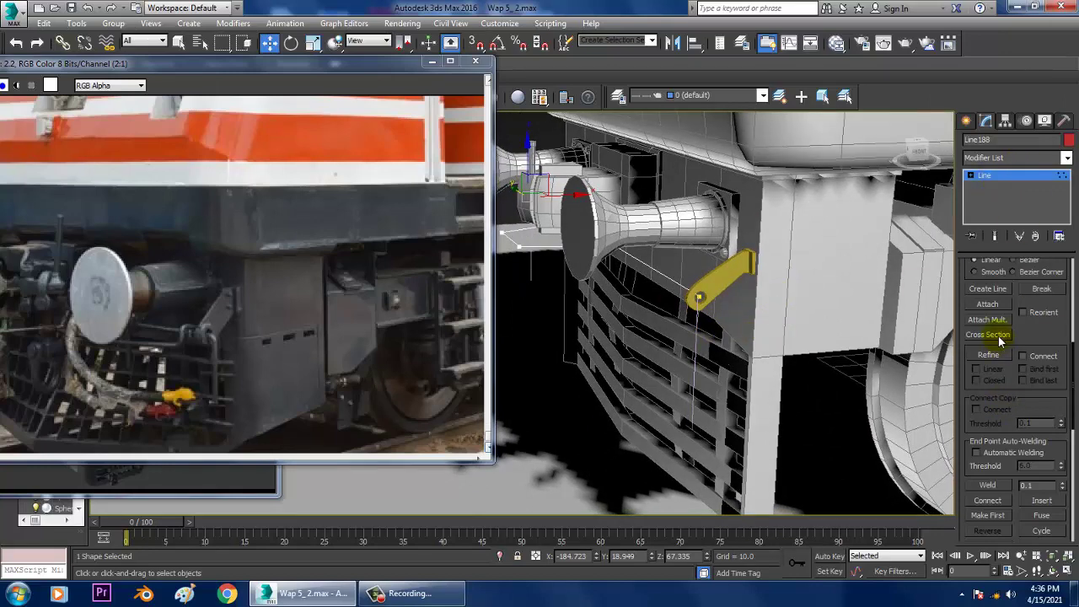
pyautogui.click(995, 308)
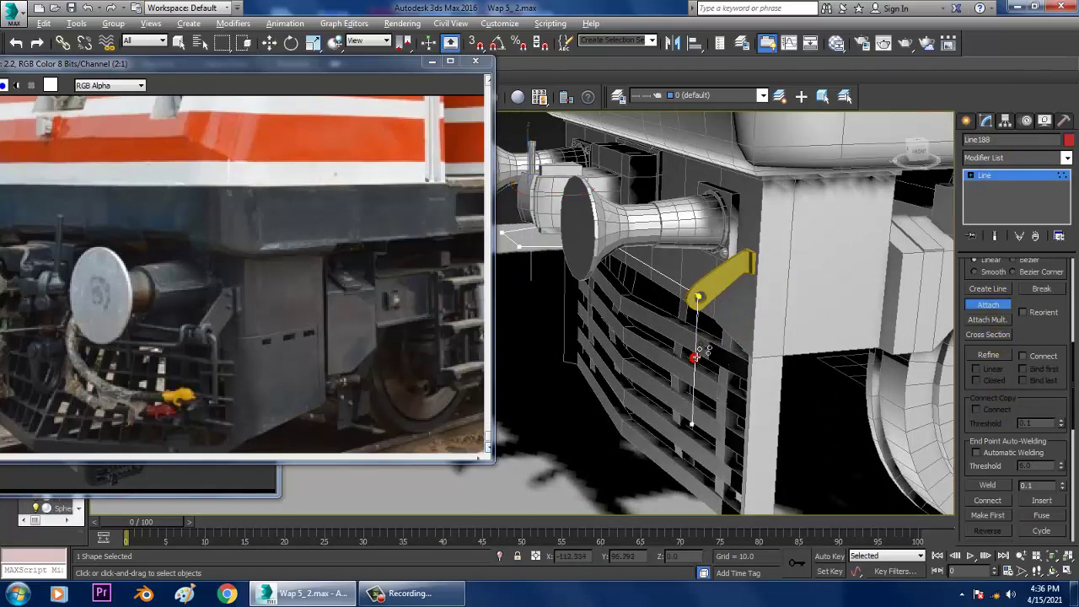
pyautogui.keyDown('alt'); pyautogui.moveTo(696, 358); pyautogui.dragTo(535, 261, button='middle'); pyautogui.keyUp('alt')
pyautogui.click(561, 259)
pyautogui.rightClick(561, 258)
pyautogui.press('1')
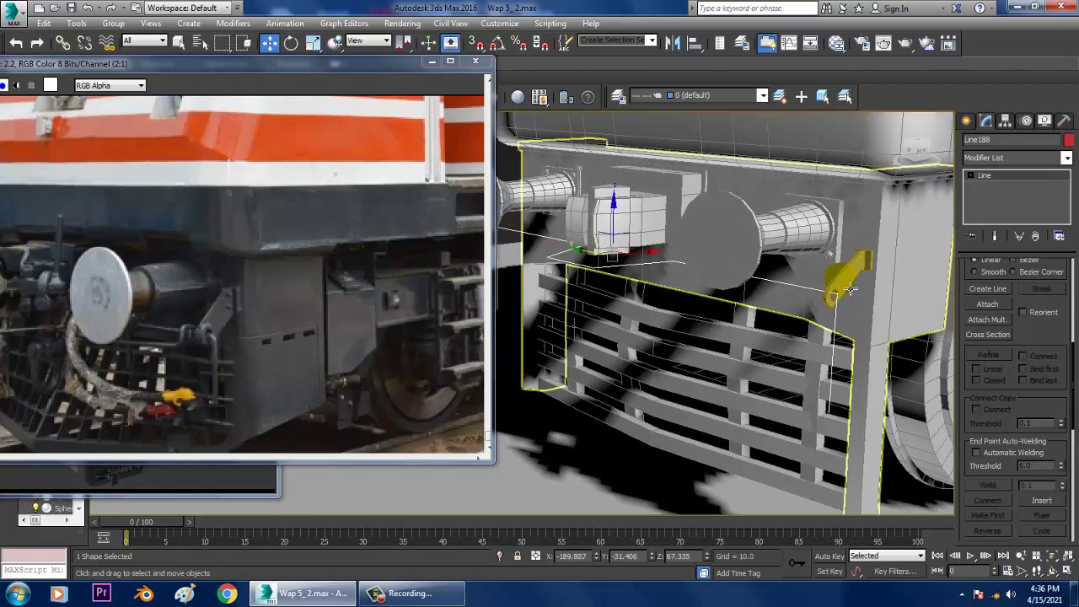
# Step: Fuse and weld the overlapping vertices where the front line meets the vertical line at the yellow bracket
pyautogui.press('1')
pyautogui.moveTo(875, 317); pyautogui.dragTo(827, 283)
pyautogui.rightClick(830, 285)
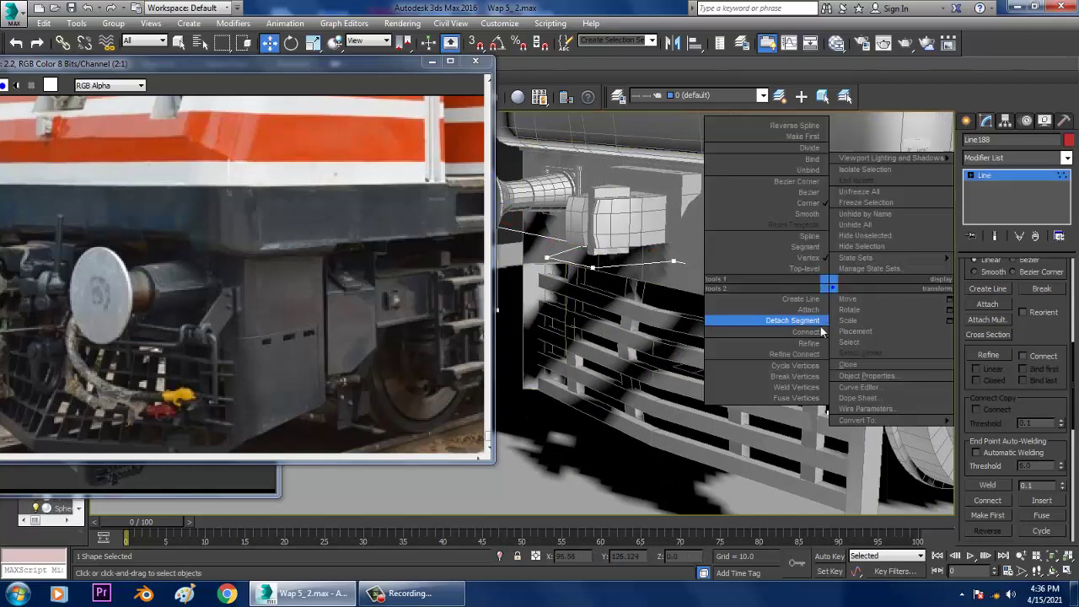
pyautogui.click(802, 395)
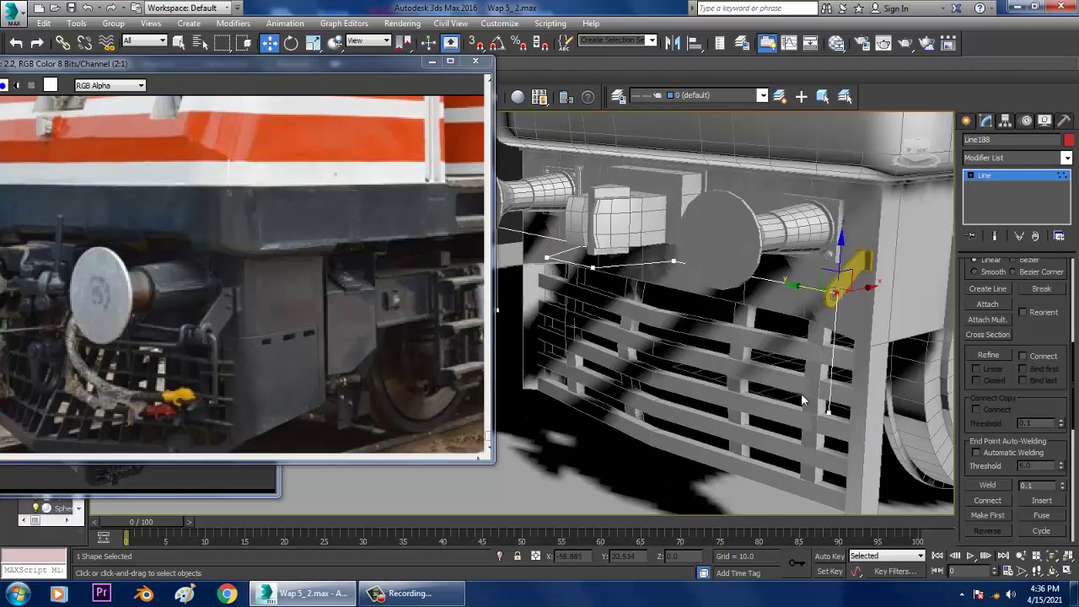
pyautogui.rightClick(839, 303)
pyautogui.click(793, 393)
# Step: Fuse and weld the overlapping corner vertices at the end of the front line opposite the bracket
pyautogui.keyDown('alt'); pyautogui.moveTo(793, 393); pyautogui.dragTo(634, 288, button='middle'); pyautogui.keyUp('alt')
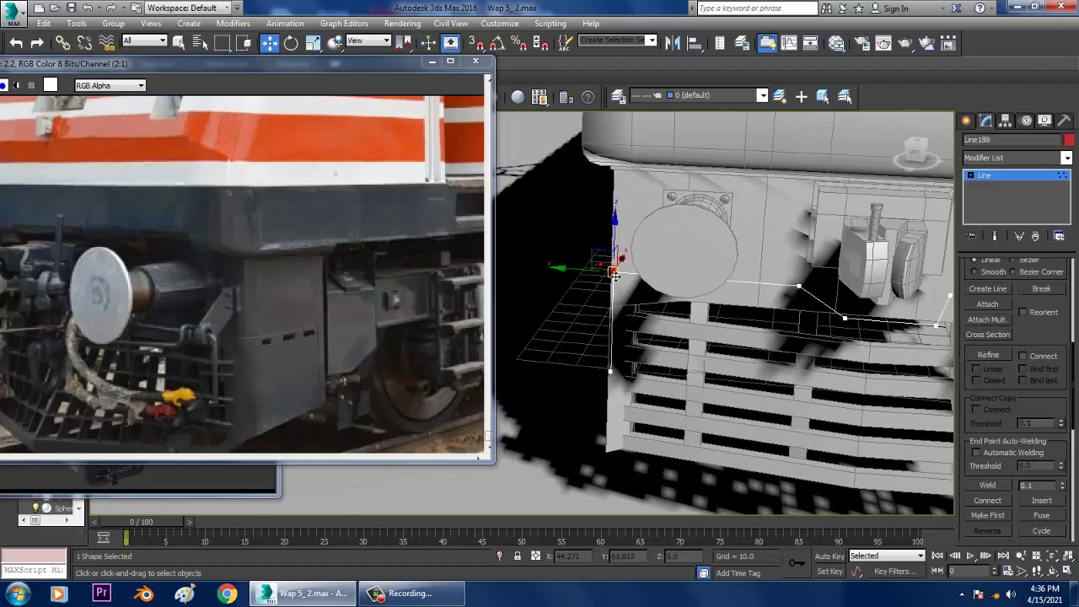
pyautogui.rightClick(615, 277)
pyautogui.click(568, 373)
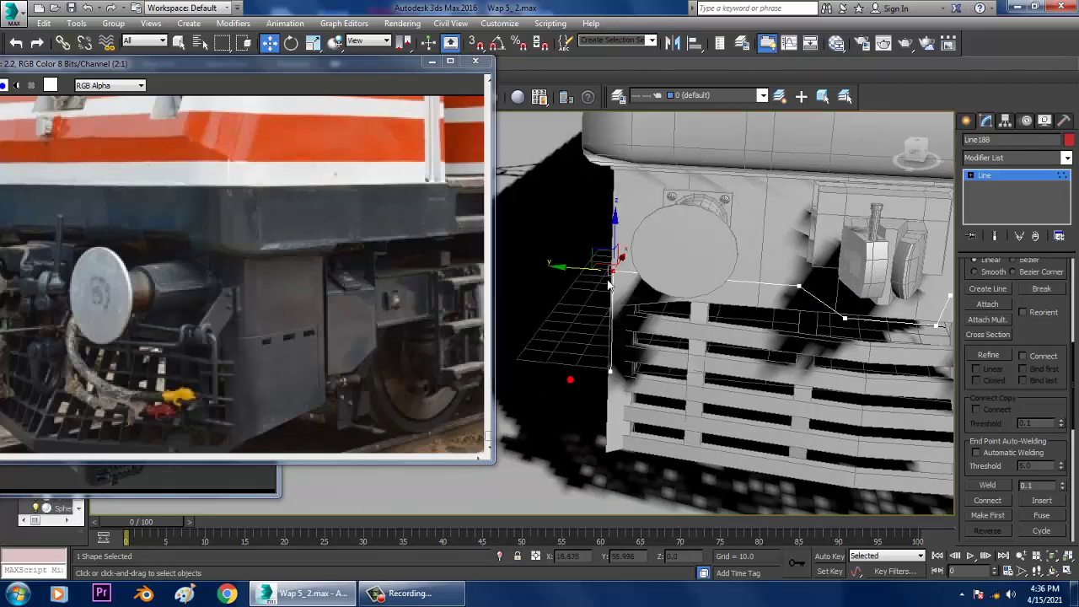
pyautogui.rightClick(609, 282)
pyautogui.click(579, 370)
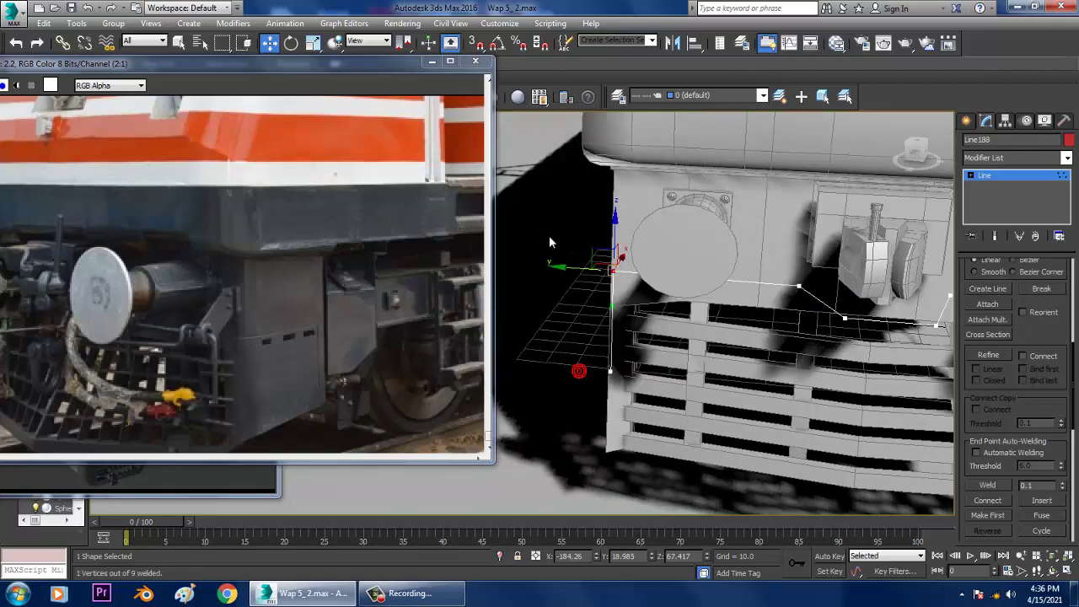
# Step: Fillet the two outer corners where the front line turns down into its vertical ends
pyautogui.keyDown('alt'); pyautogui.moveTo(639, 292); pyautogui.dragTo(735, 301, button='middle'); pyautogui.keyUp('alt')
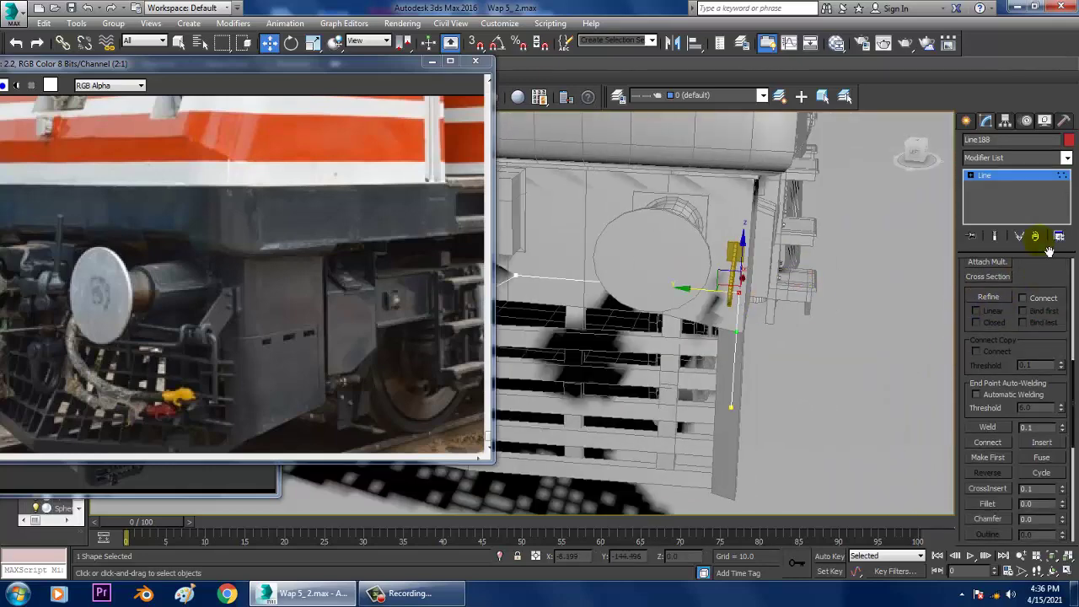
pyautogui.scroll(-5, 1031, 234)
pyautogui.click(988, 408)
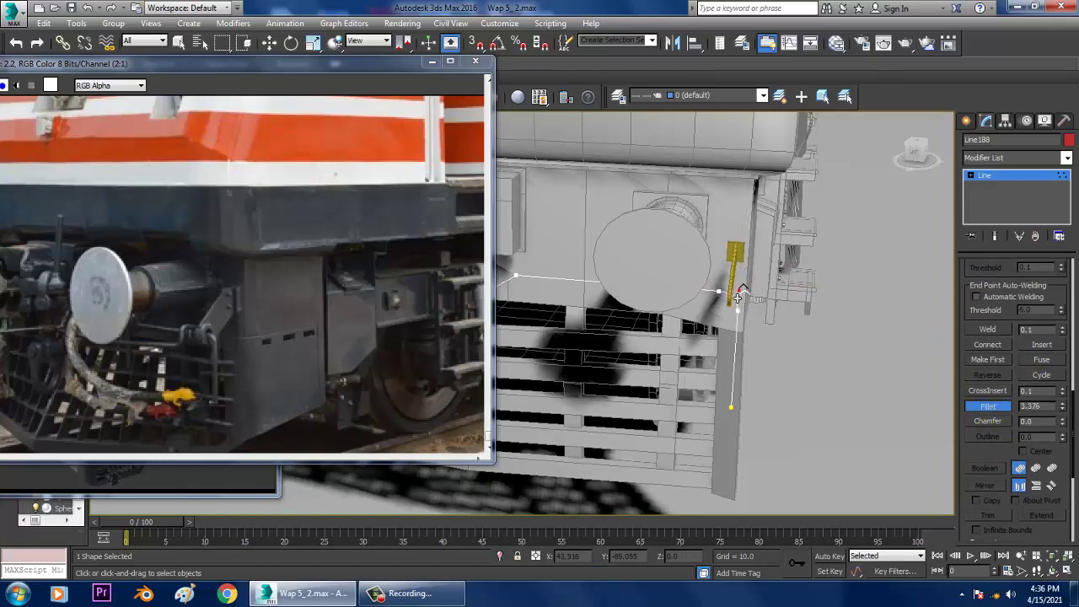
pyautogui.moveTo(738, 297); pyautogui.dragTo(848, 332)
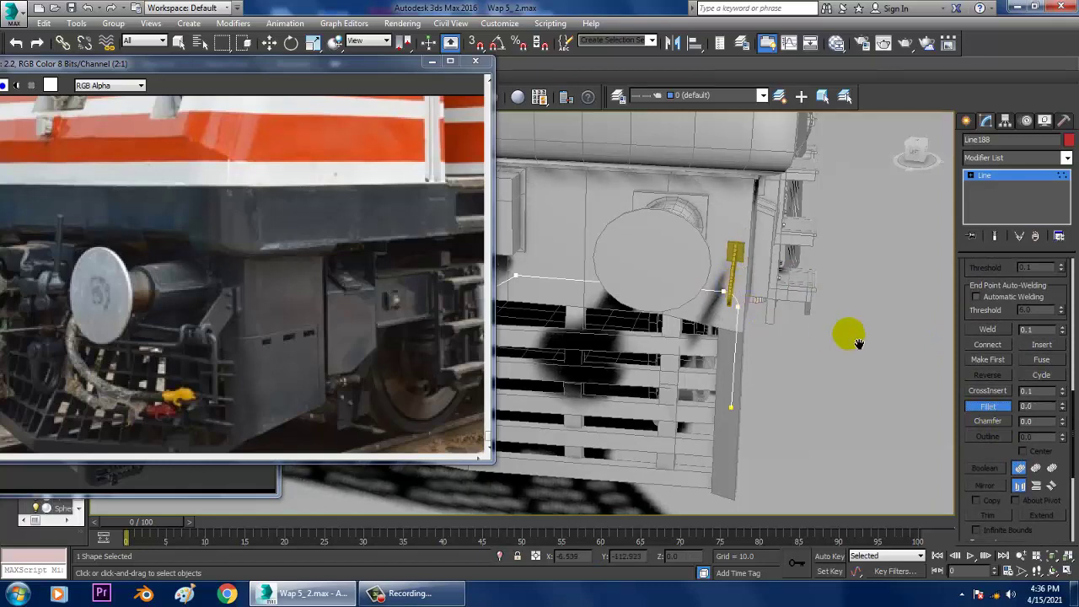
pyautogui.keyDown('alt'); pyautogui.moveTo(848, 332); pyautogui.dragTo(570, 322, button='middle'); pyautogui.keyUp('alt')
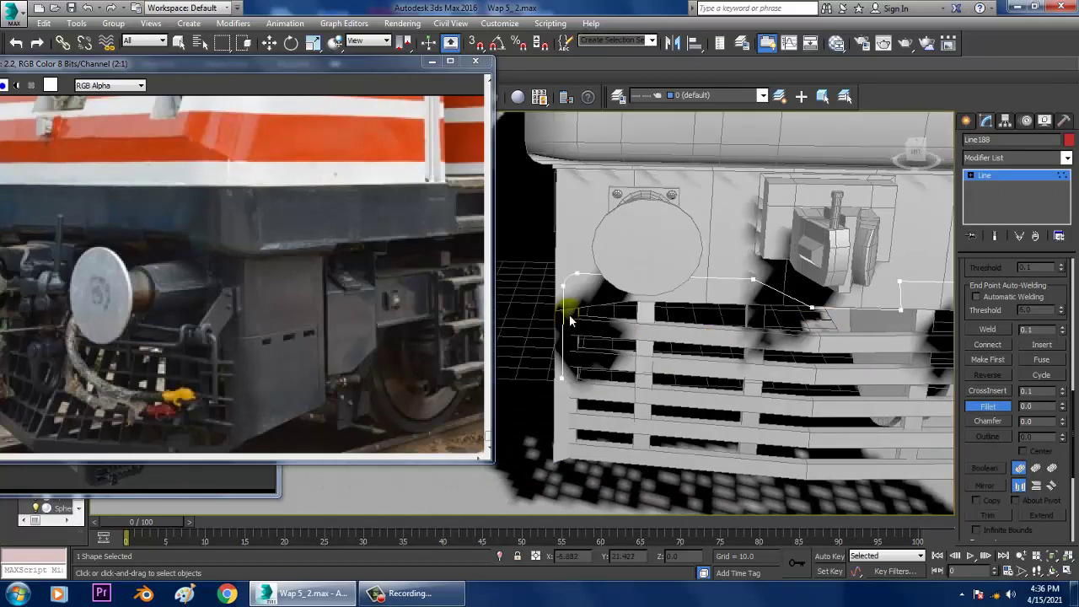
# Step: Shift the two lowest vertices of the line's dip around the coupler along Y by about 2.7
pyautogui.keyDown('alt'); pyautogui.moveTo(830, 354); pyautogui.dragTo(691, 405, button='middle'); pyautogui.keyUp('alt')
pyautogui.rightClick(666, 408)
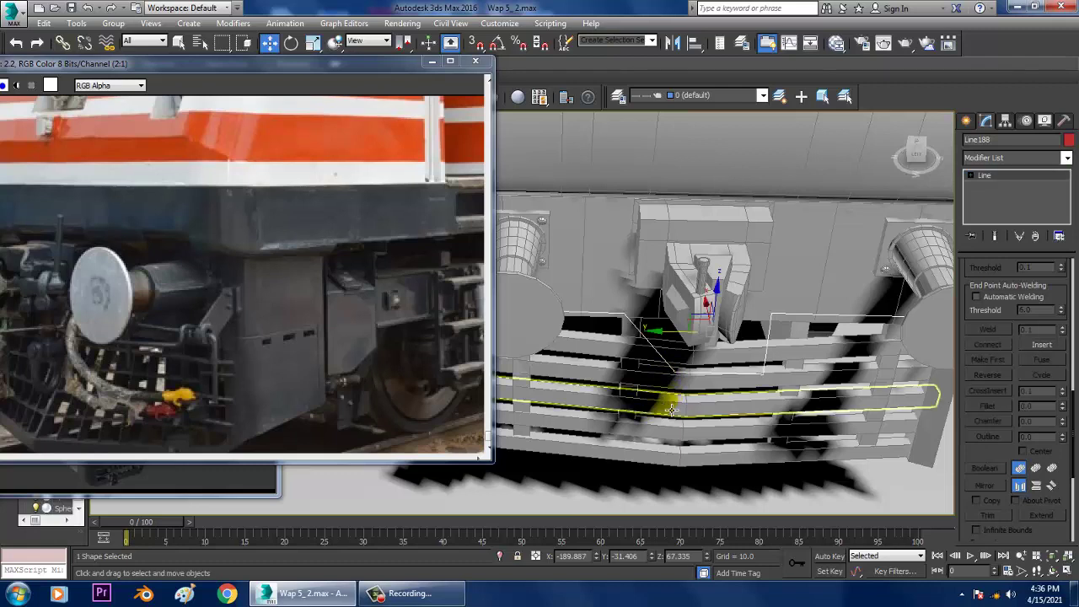
pyautogui.moveTo(662, 406); pyautogui.dragTo(777, 361)
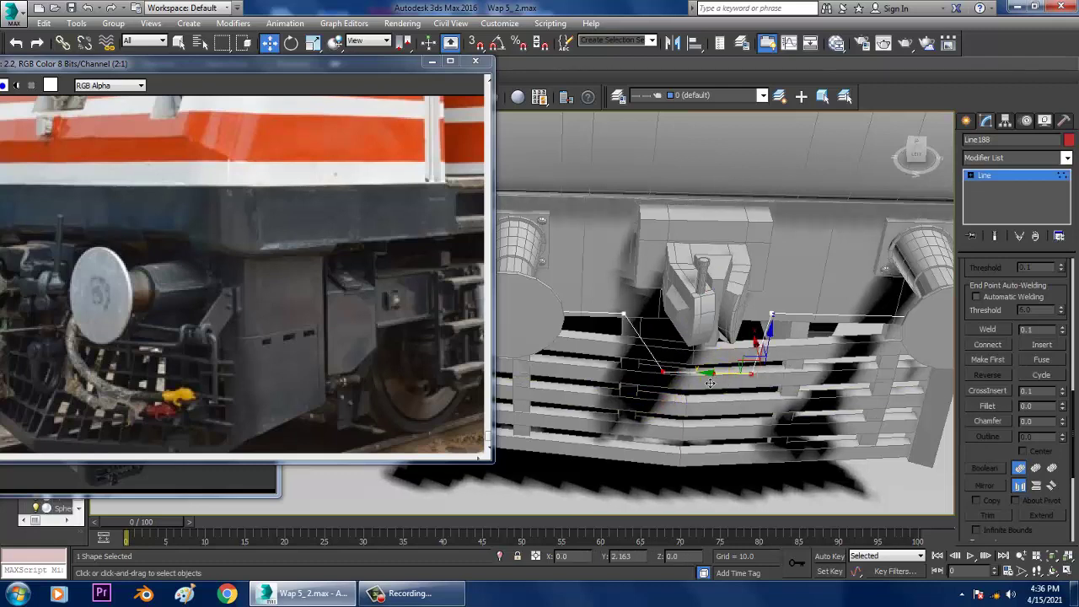
pyautogui.moveTo(727, 385); pyautogui.dragTo(710, 385)
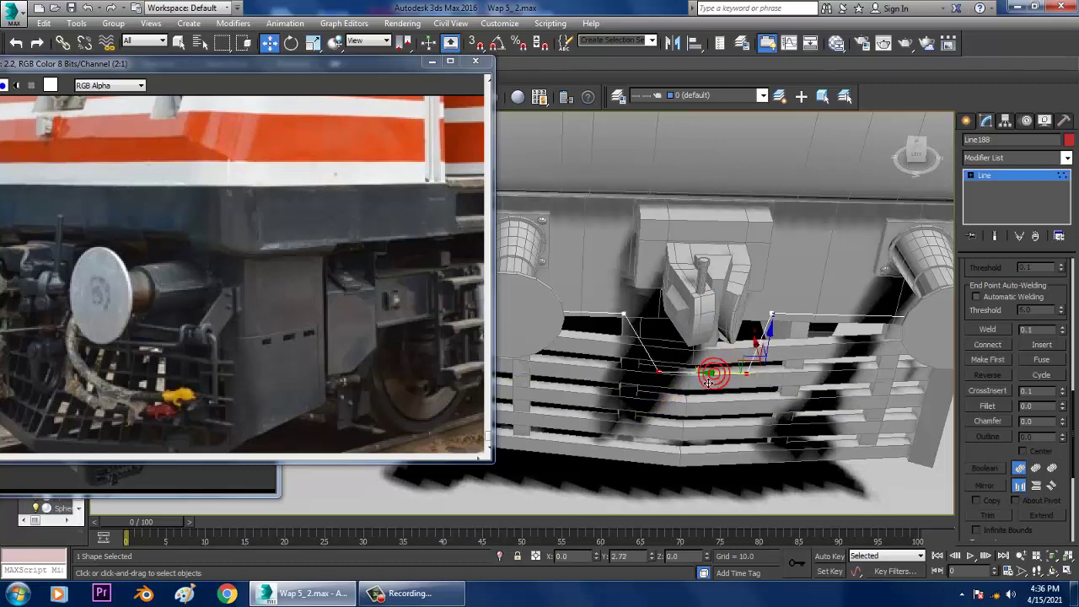
# Step: Fillet the two lowest vertices of the dip into a smooth curve around the coupler and finish vertex editing
pyautogui.click(992, 407)
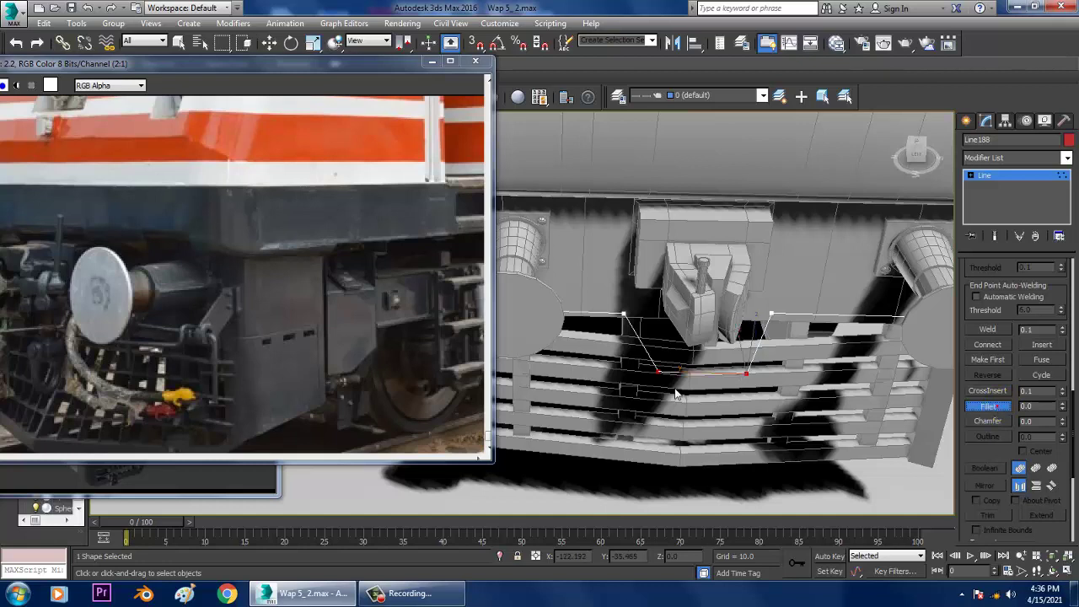
pyautogui.rightClick(730, 348)
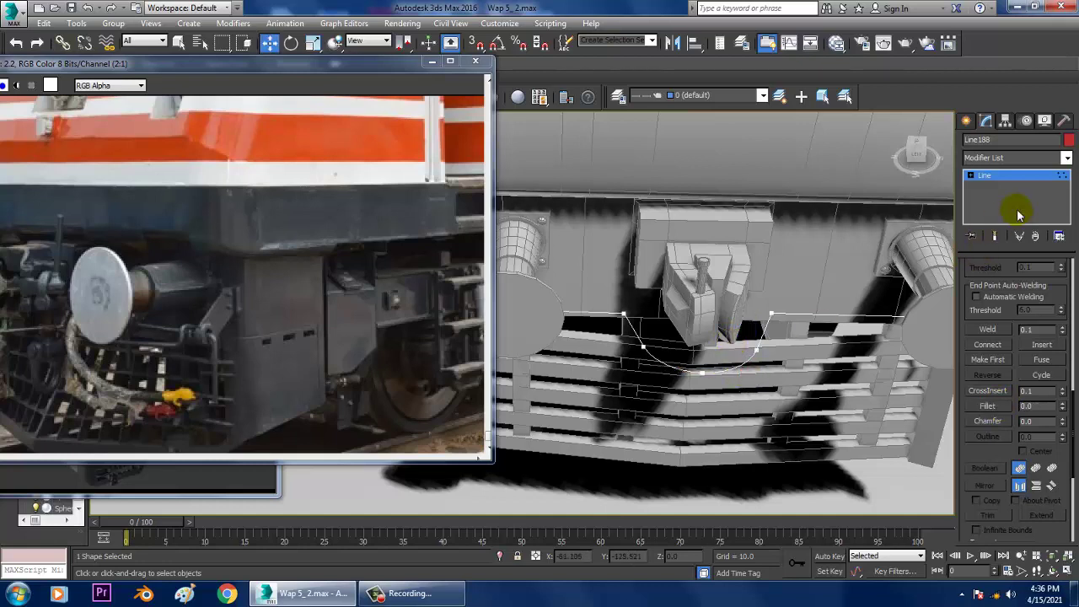
pyautogui.click(998, 175)
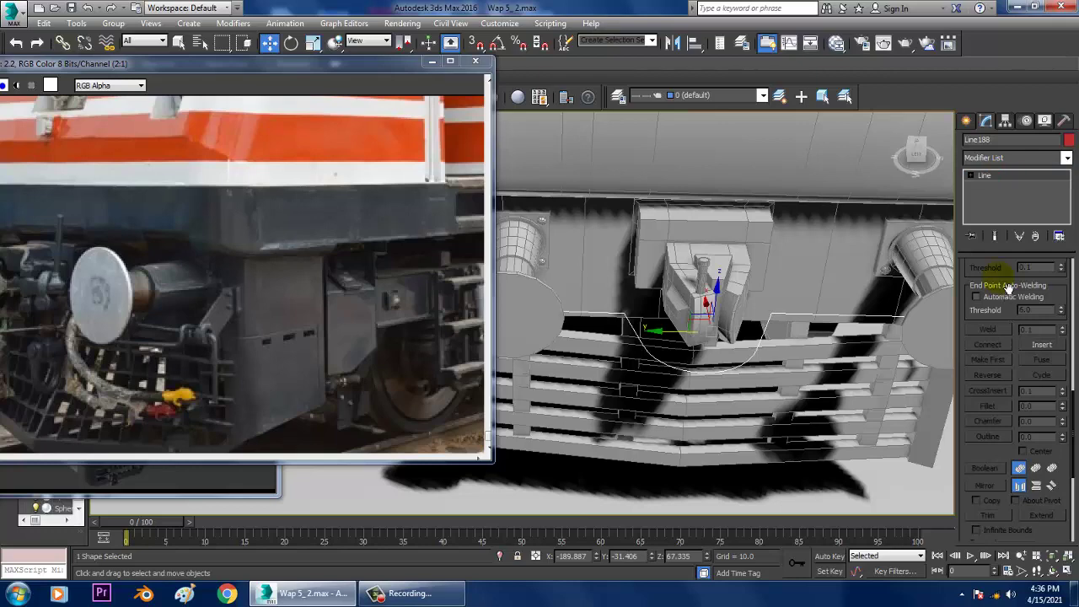
# Step: Enable viewport rendering of the spline as a radial pipe and compare it with the reference photo
pyautogui.scroll(3, 981, 313)
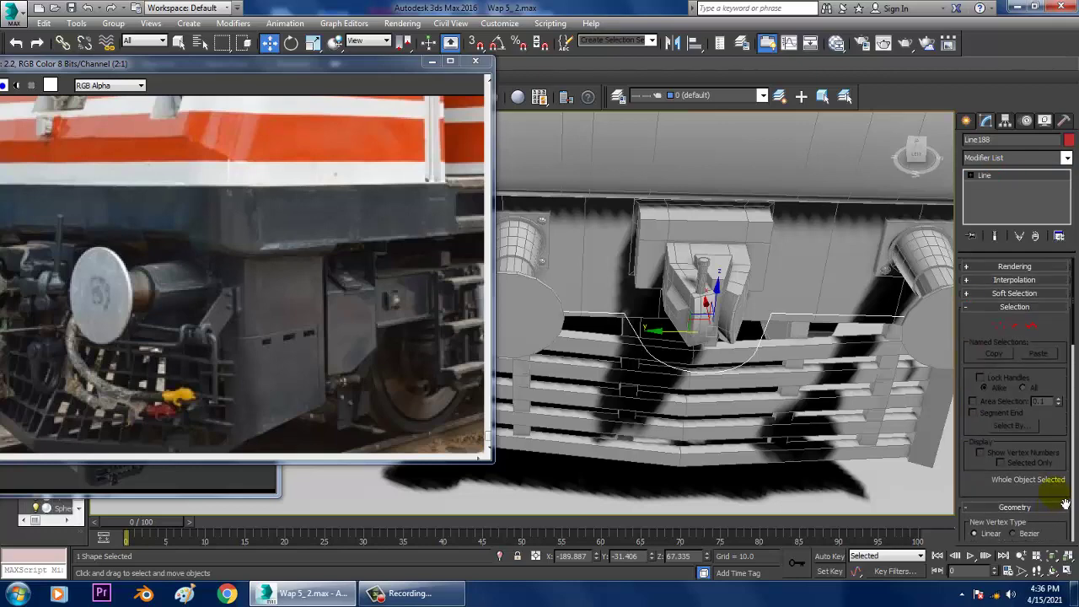
pyautogui.click(981, 269)
pyautogui.click(984, 290)
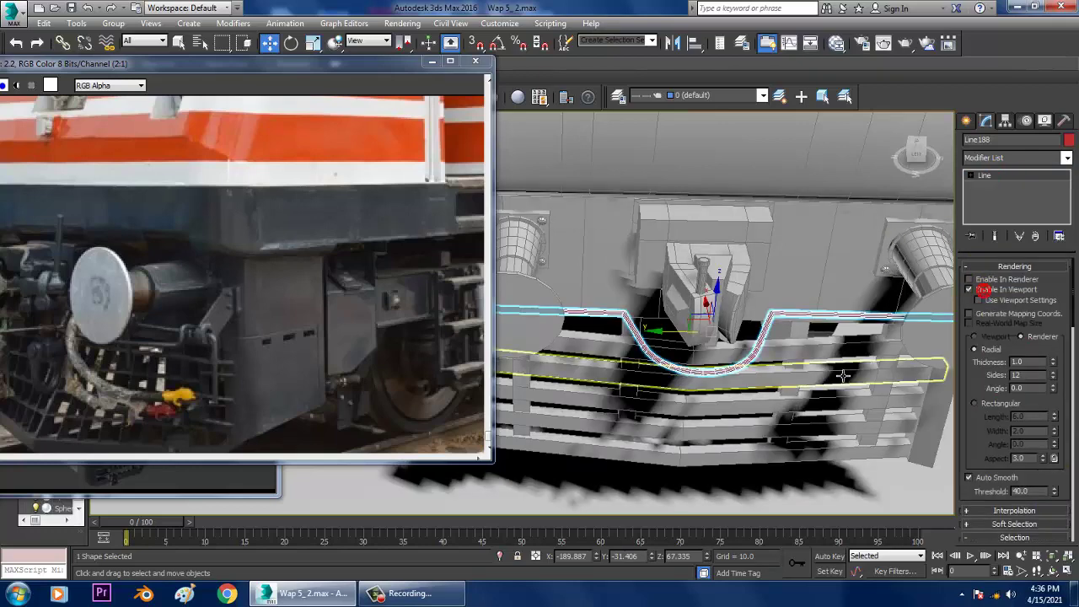
pyautogui.keyDown('alt'); pyautogui.moveTo(843, 361); pyautogui.dragTo(770, 309, button='middle'); pyautogui.keyUp('alt')
pyautogui.moveTo(140, 344); pyautogui.dragTo(193, 337, button='middle')
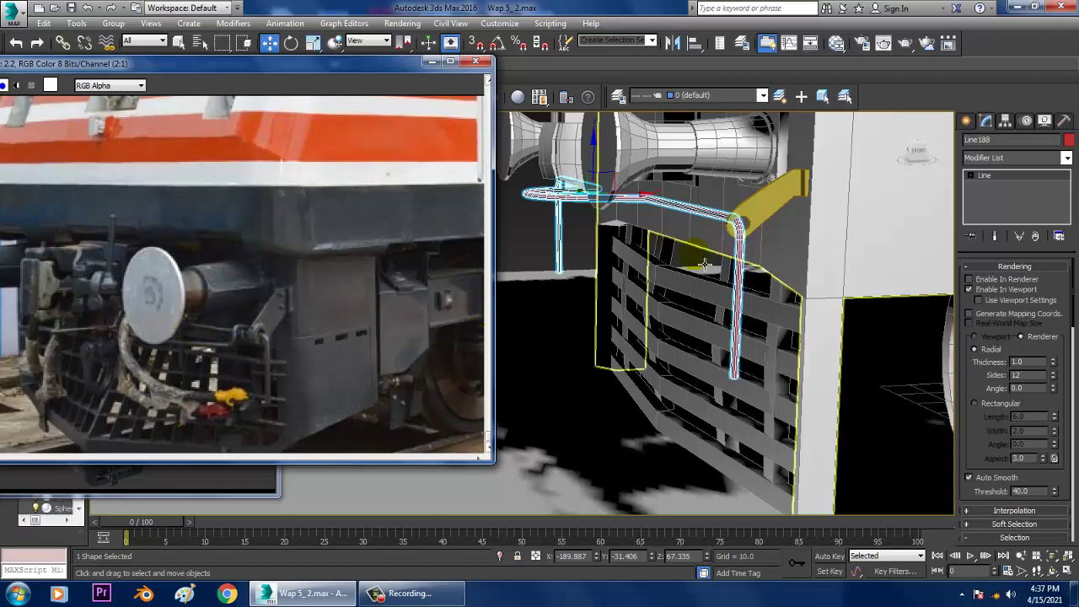
pyautogui.keyDown('alt'); pyautogui.moveTo(704, 265); pyautogui.dragTo(772, 268, button='middle'); pyautogui.keyUp('alt')
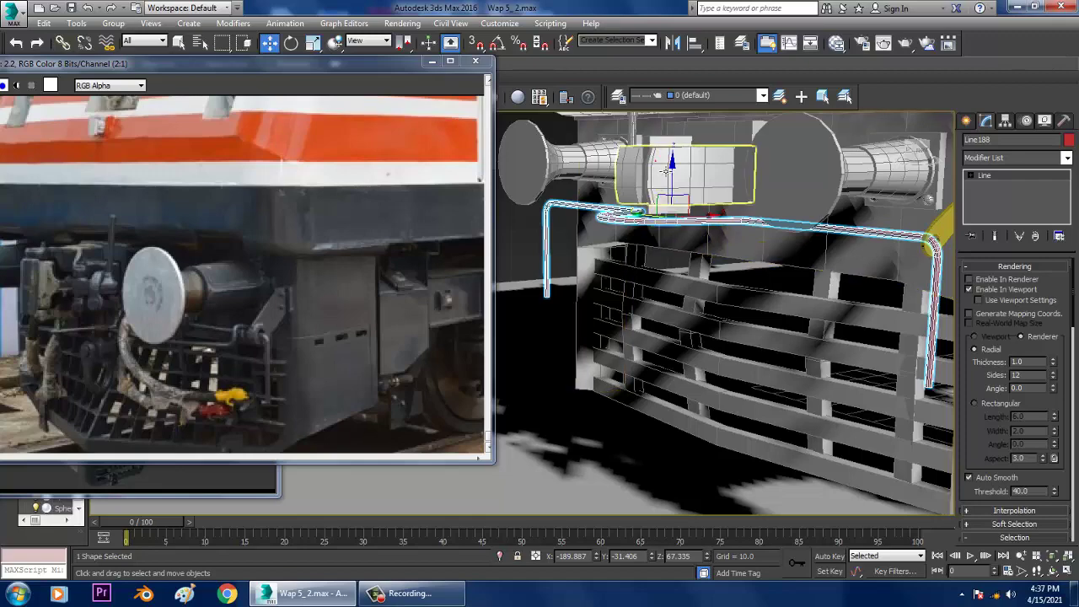
# Step: Draw a standard cylinder with a radius of about 1.6 over the coupler body in the top view
pyautogui.click(703, 176)
pyautogui.keyDown('alt'); pyautogui.moveTo(703, 176); pyautogui.dragTo(732, 224, button='middle'); pyautogui.keyUp('alt')
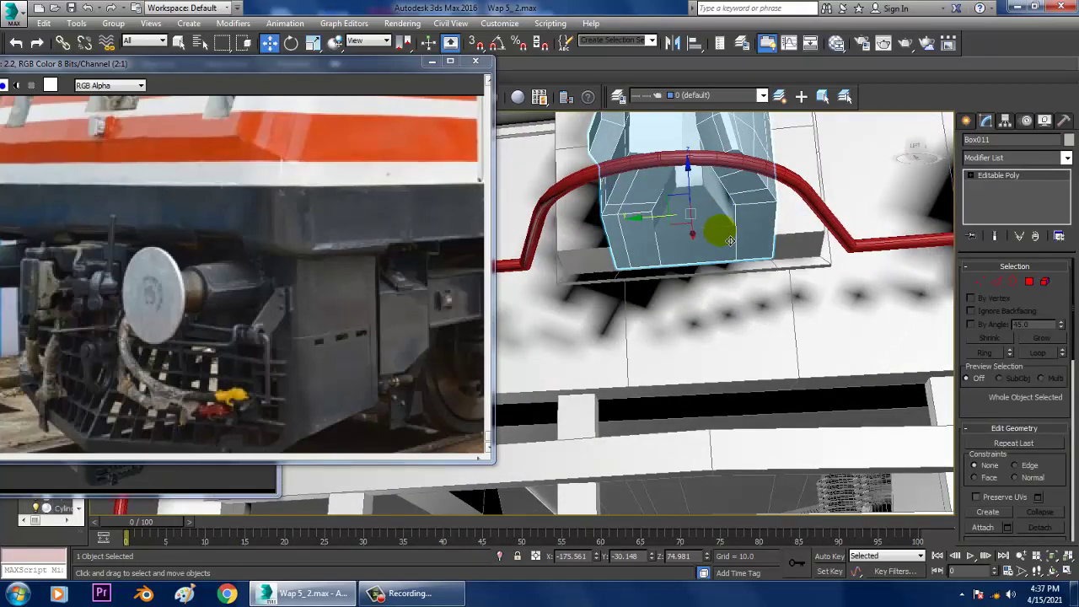
pyautogui.click(966, 122)
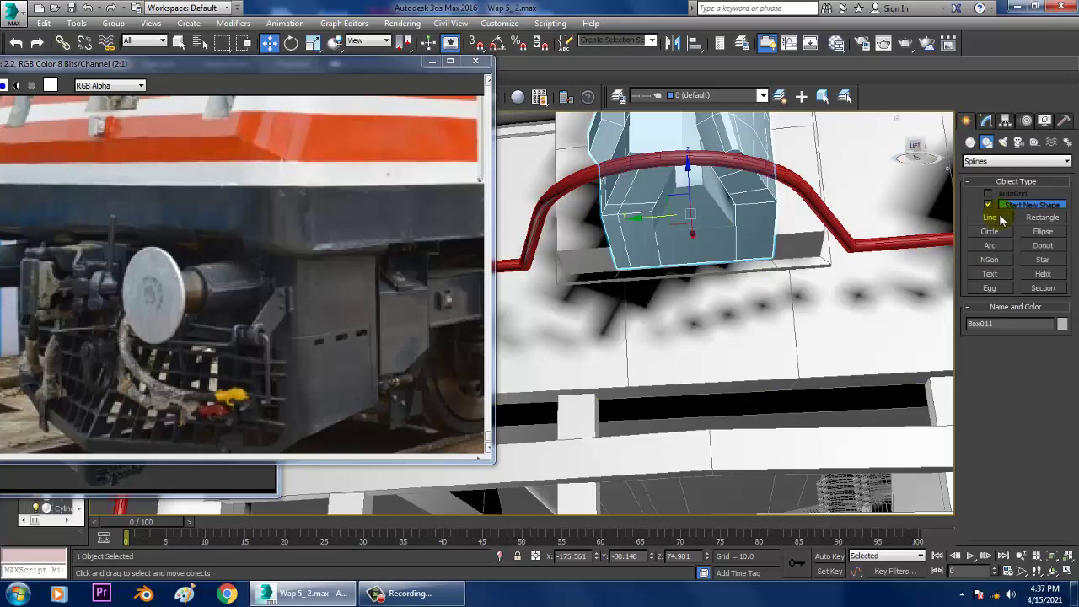
pyautogui.click(991, 231)
pyautogui.click(970, 141)
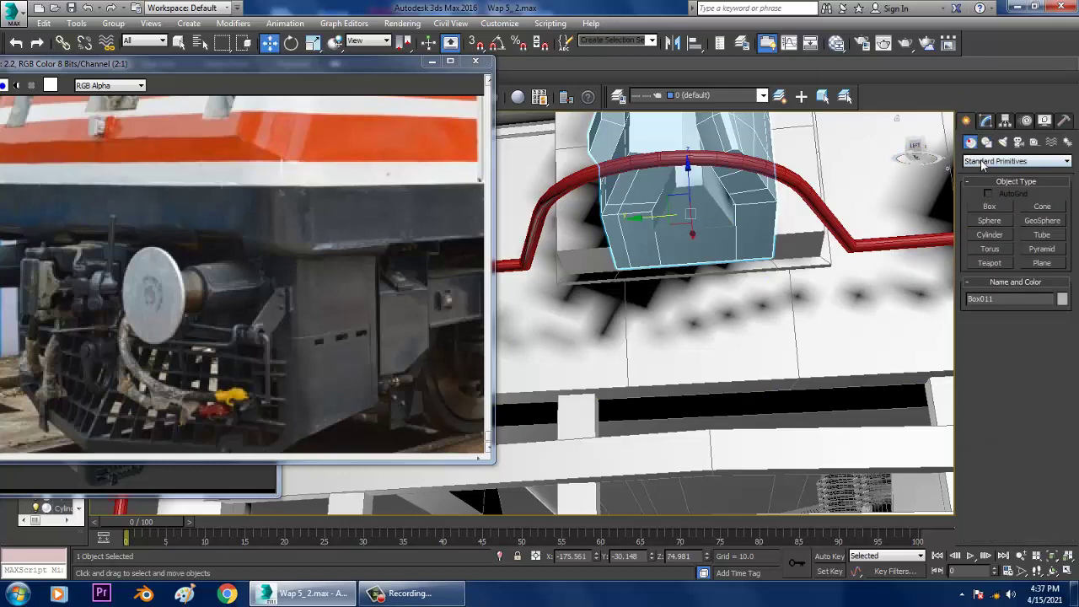
pyautogui.click(1017, 161)
pyautogui.click(1003, 173)
pyautogui.click(991, 234)
pyautogui.hotkey('alt', 'w')
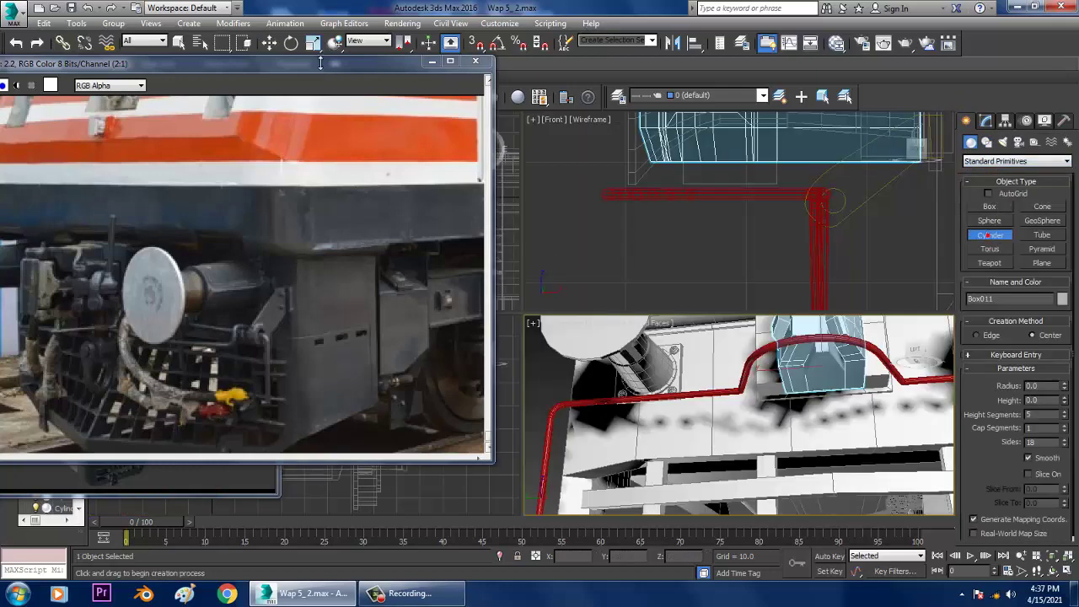
pyautogui.moveTo(285, 64); pyautogui.dragTo(224, 73)
pyautogui.rightClick(492, 236)
pyautogui.hotkey('alt', 'w')
pyautogui.press('z')
pyautogui.moveTo(517, 219); pyautogui.dragTo(721, 144, button='middle')
pyautogui.scroll(-4, 592, 262)
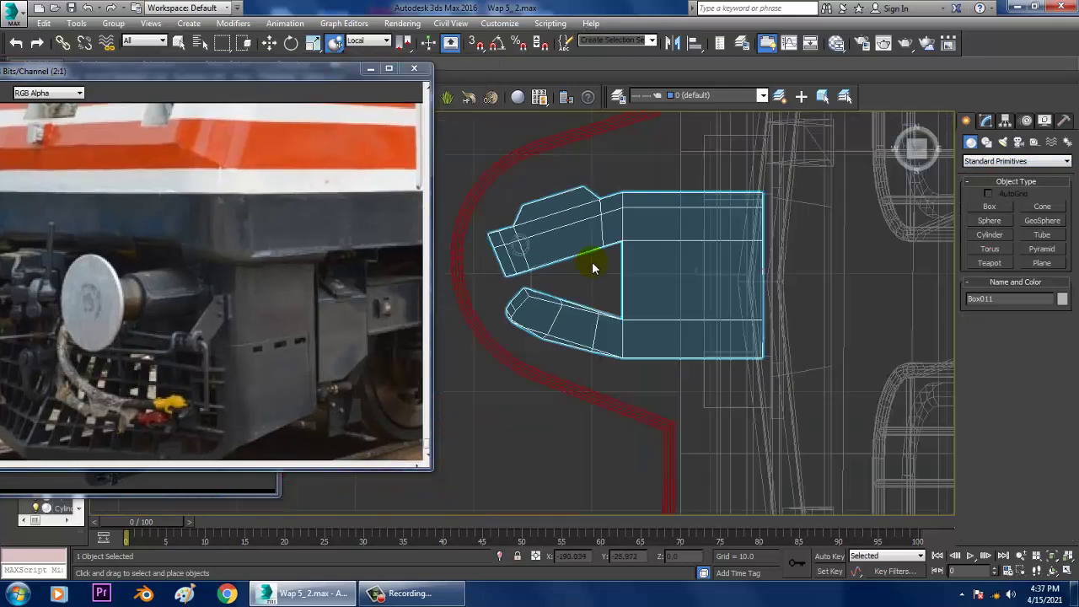
pyautogui.click(993, 235)
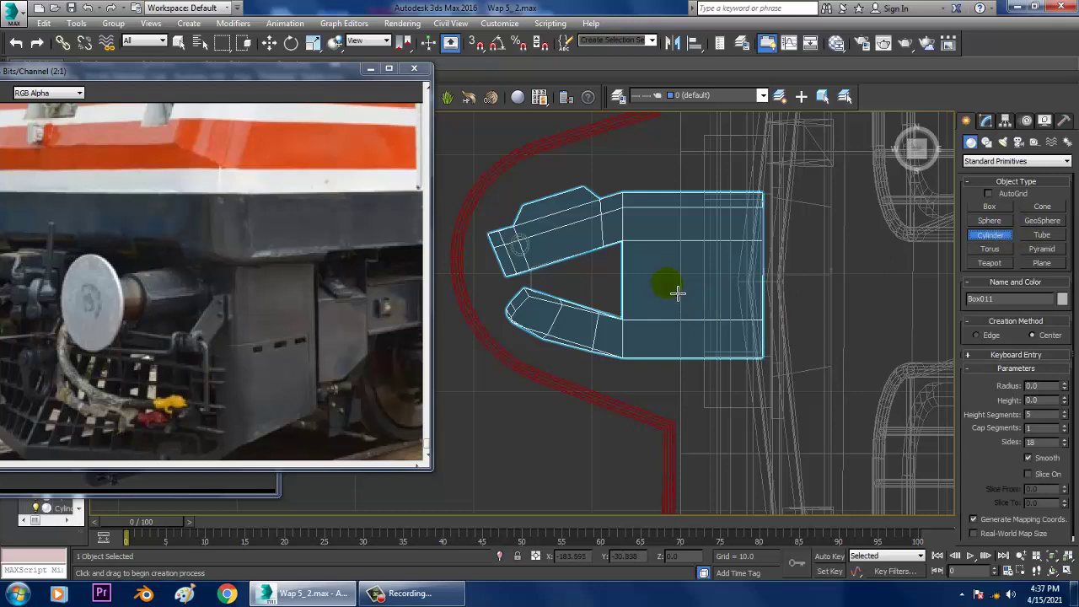
pyautogui.moveTo(668, 288); pyautogui.dragTo(676, 291)
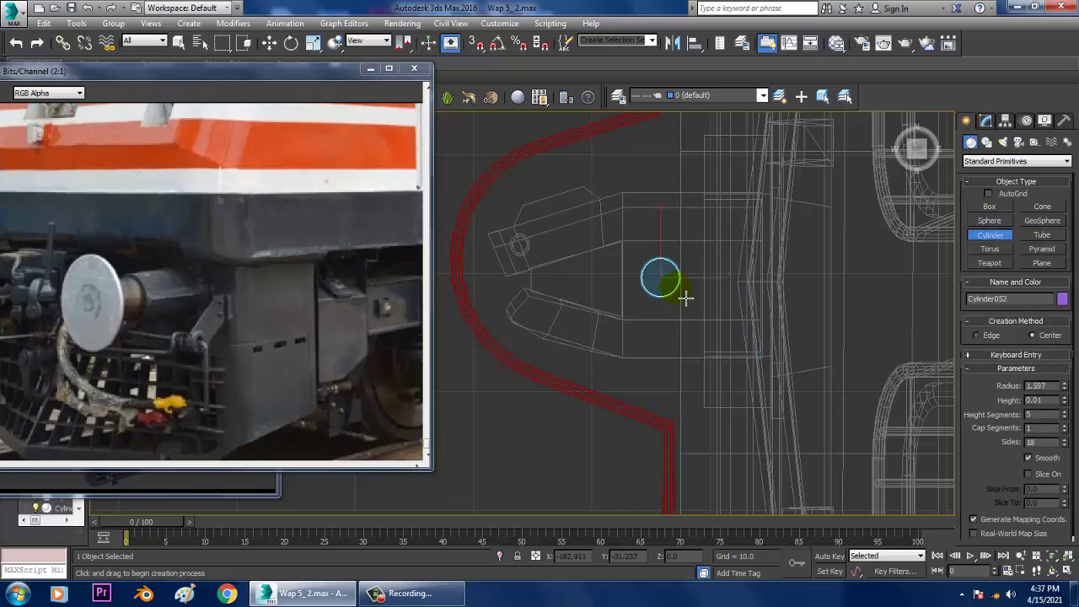
# Step: Raise the new cylinder to the coupler's level, at about Z 62.2
pyautogui.press('w')
pyautogui.hotkey('alt', 'w')
pyautogui.rightClick(798, 393)
pyautogui.hotkey('alt', 'w')
pyautogui.press('z')
pyautogui.scroll(-7, 712, 448)
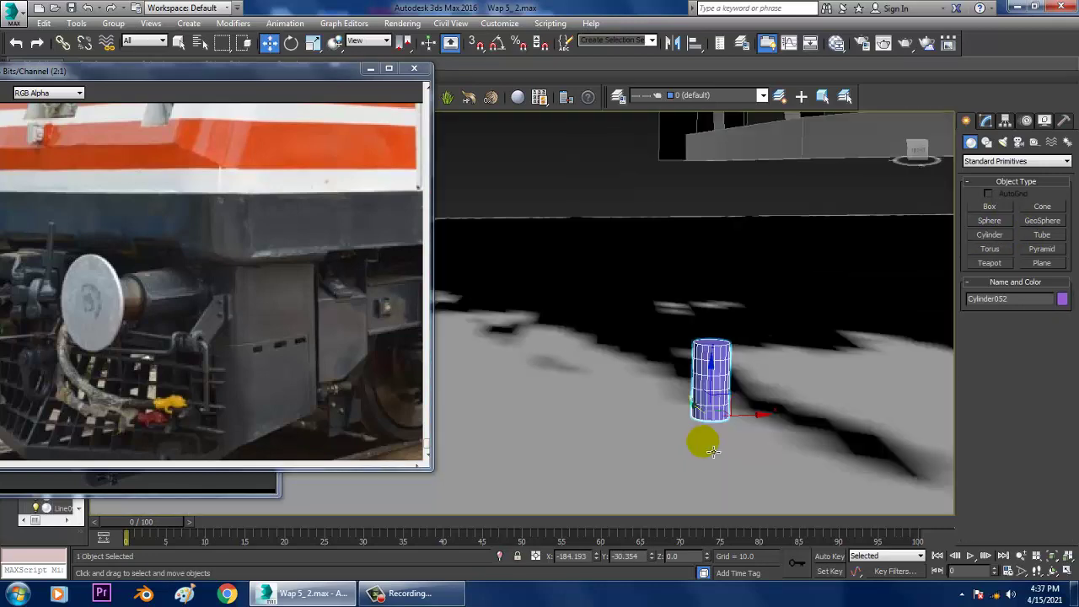
pyautogui.moveTo(711, 450); pyautogui.dragTo(739, 491, button='middle')
pyautogui.moveTo(713, 485); pyautogui.dragTo(722, 267)
pyautogui.press('z')
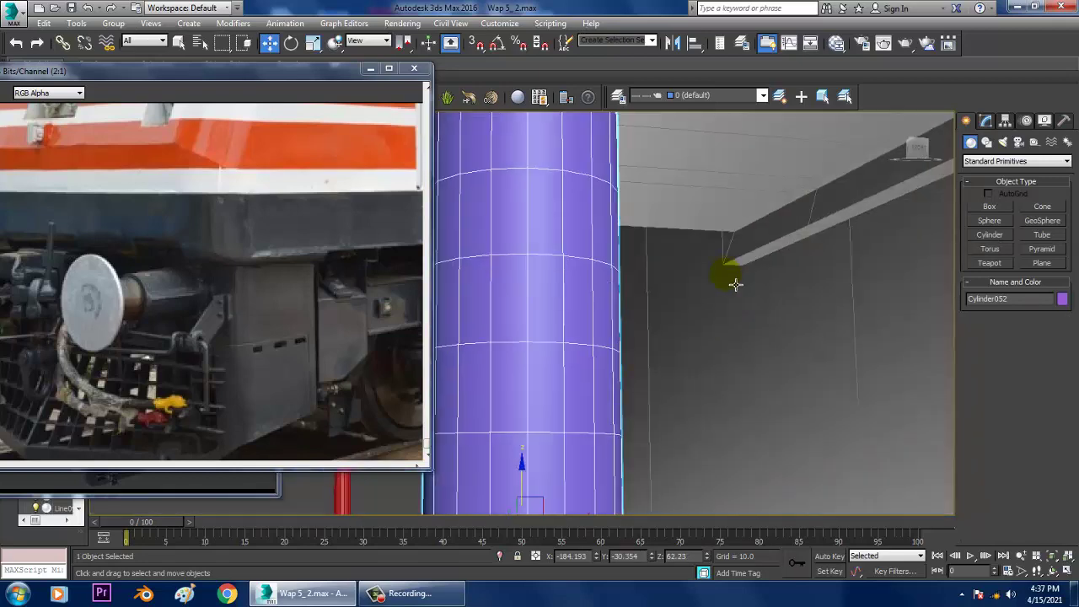
# Step: Shift the cylinder along X to about -192.7 so it sits below the coupler head
pyautogui.scroll(-5, 732, 291)
pyautogui.keyDown('alt'); pyautogui.moveTo(727, 305); pyautogui.dragTo(718, 315, button='middle'); pyautogui.keyUp('alt')
pyautogui.moveTo(700, 350); pyautogui.dragTo(547, 337)
pyautogui.scroll(-5, 547, 318)
pyautogui.keyDown('alt'); pyautogui.moveTo(546, 319); pyautogui.dragTo(624, 341, button='middle'); pyautogui.keyUp('alt')
pyautogui.scroll(2, 564, 351)
pyautogui.keyDown('alt'); pyautogui.moveTo(767, 245); pyautogui.dragTo(752, 264, button='middle'); pyautogui.keyUp('alt')
pyautogui.scroll(5, 707, 275)
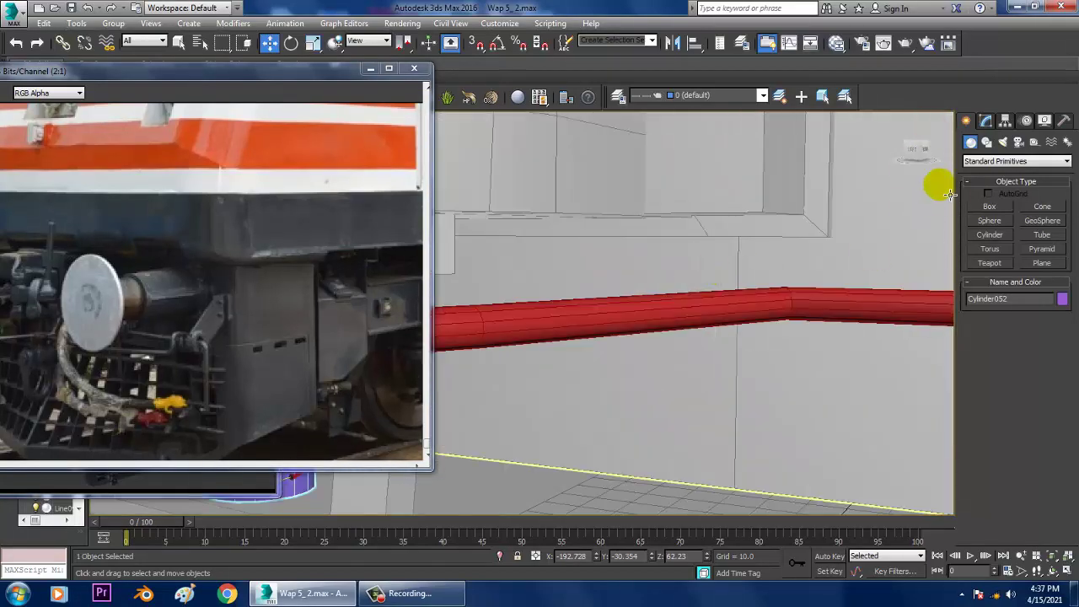
# Step: Set the cylinder's height segments to 3, height to about 9.53 and radius to about 1.4, and lower it to about Z 60
pyautogui.click(984, 120)
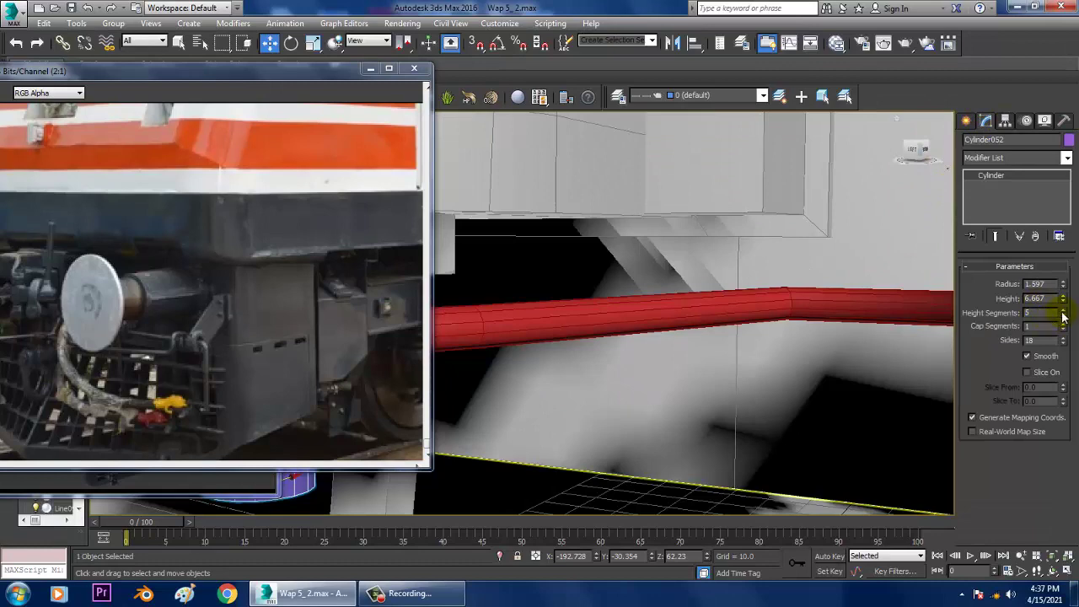
pyautogui.scroll(-8, 754, 308)
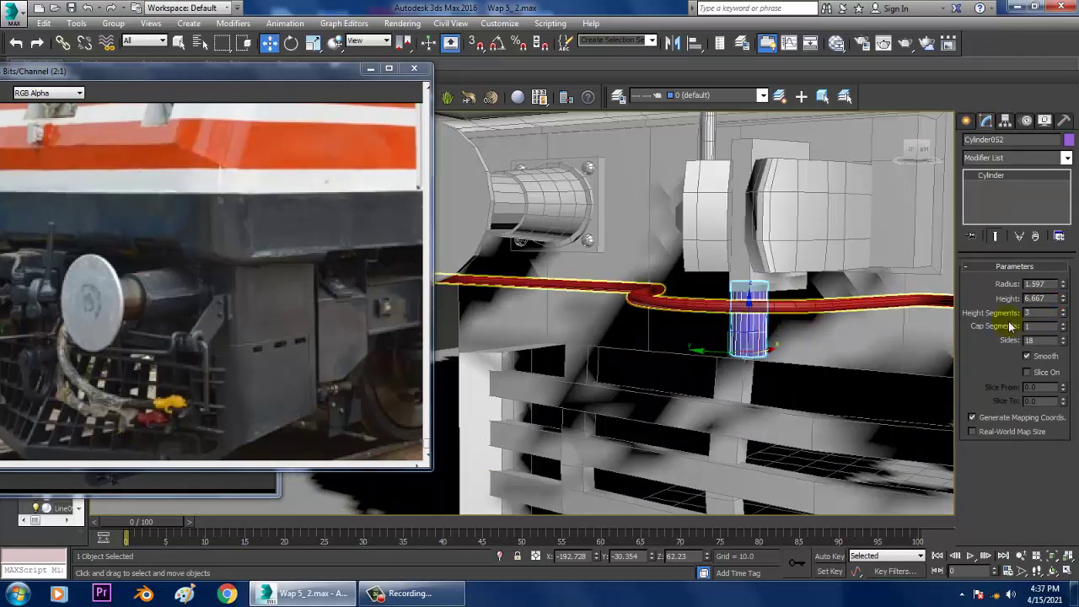
pyautogui.moveTo(1072, 295); pyautogui.dragTo(1071, 285)
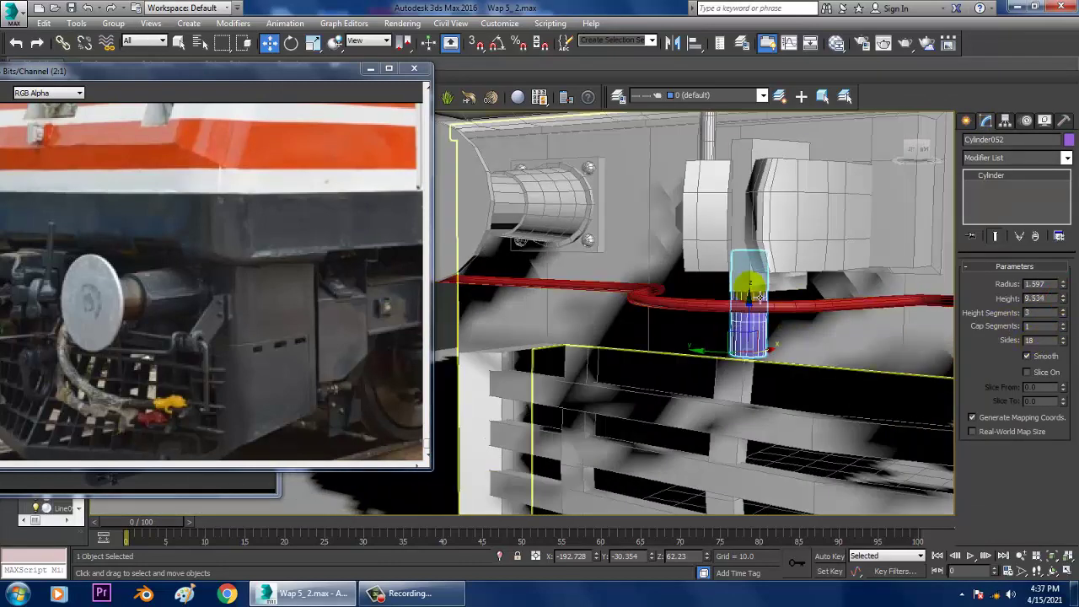
pyautogui.moveTo(761, 319); pyautogui.dragTo(761, 344)
pyautogui.moveTo(1064, 289); pyautogui.dragTo(1063, 291)
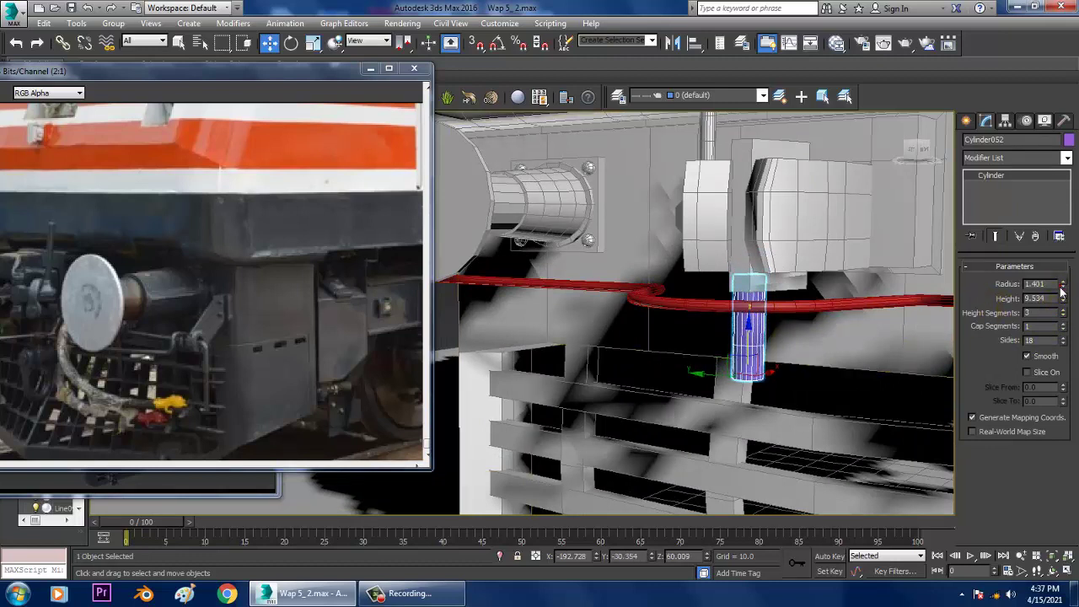
# Step: Draw a rectangle spline below the cylinder in the front view and convert it to an editable spline
pyautogui.hotkey('alt', 'w')
pyautogui.moveTo(827, 224); pyautogui.dragTo(821, 198, button='middle')
pyautogui.hotkey('alt', 'w')
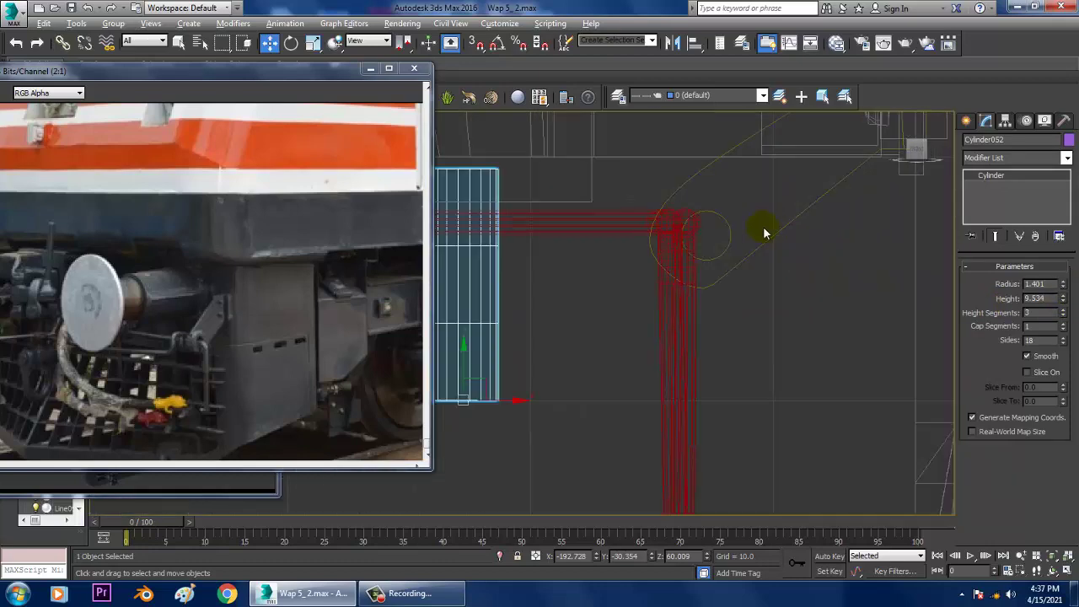
pyautogui.press('f')
pyautogui.click(968, 125)
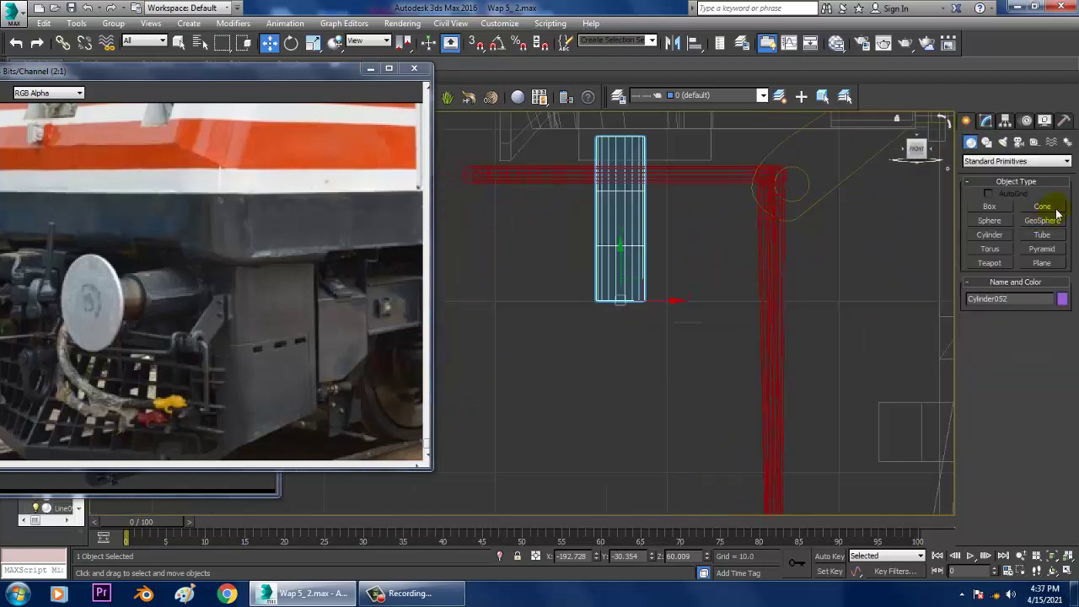
pyautogui.click(987, 142)
pyautogui.click(1040, 218)
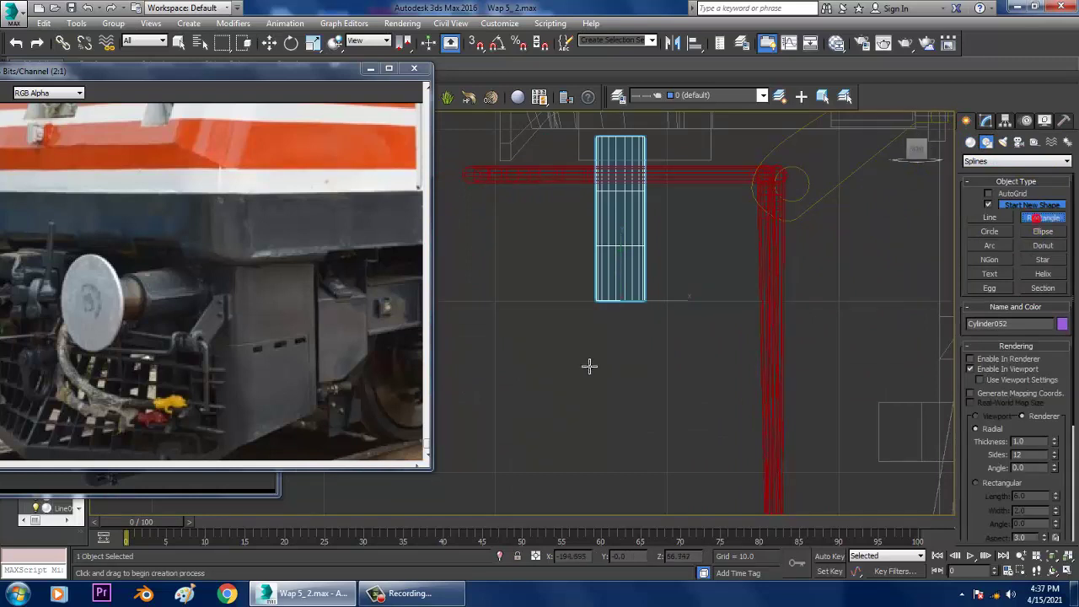
pyautogui.moveTo(564, 337); pyautogui.dragTo(675, 470)
pyautogui.press('w')
pyautogui.click(986, 120)
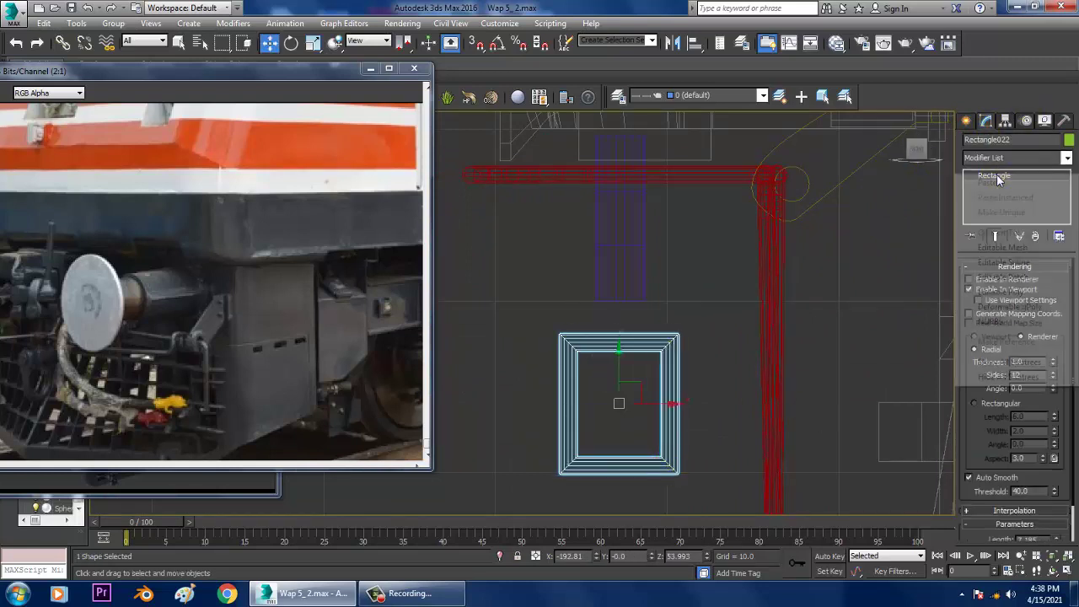
pyautogui.rightClick(995, 174)
pyautogui.click(1016, 264)
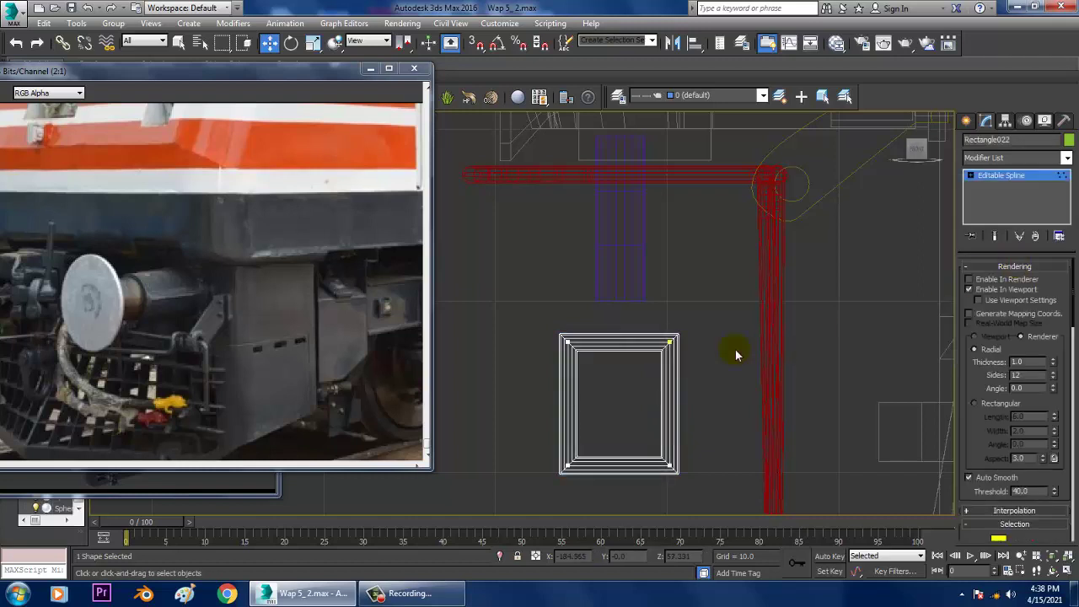
# Step: Fillet the rectangle's two lower vertices by about 5.65 into a U-shaped ring and finish vertex editing
pyautogui.moveTo(730, 350); pyautogui.dragTo(688, 234, button='middle')
pyautogui.moveTo(1005, 476); pyautogui.dragTo(1005, 352)
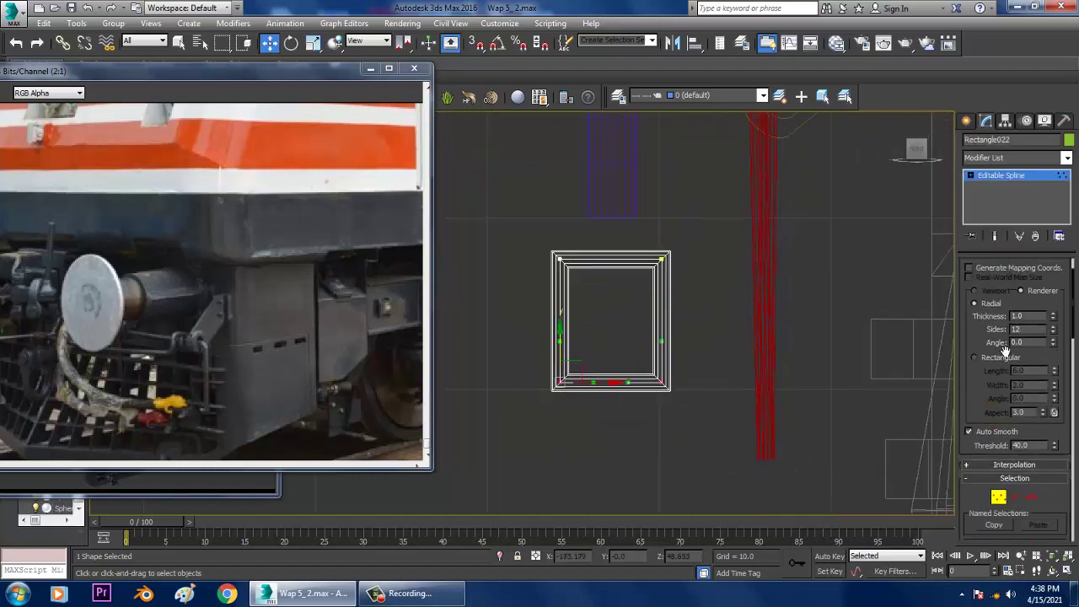
pyautogui.moveTo(995, 431); pyautogui.dragTo(1008, 117)
pyautogui.scroll(-5, 1066, 420)
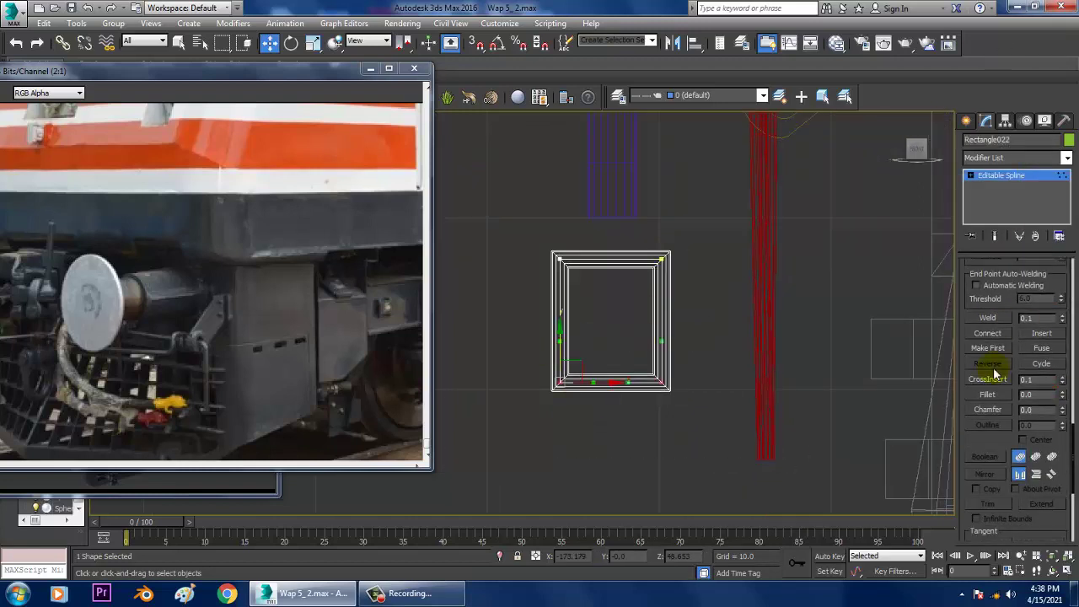
pyautogui.click(988, 395)
pyautogui.moveTo(663, 382); pyautogui.dragTo(663, 300)
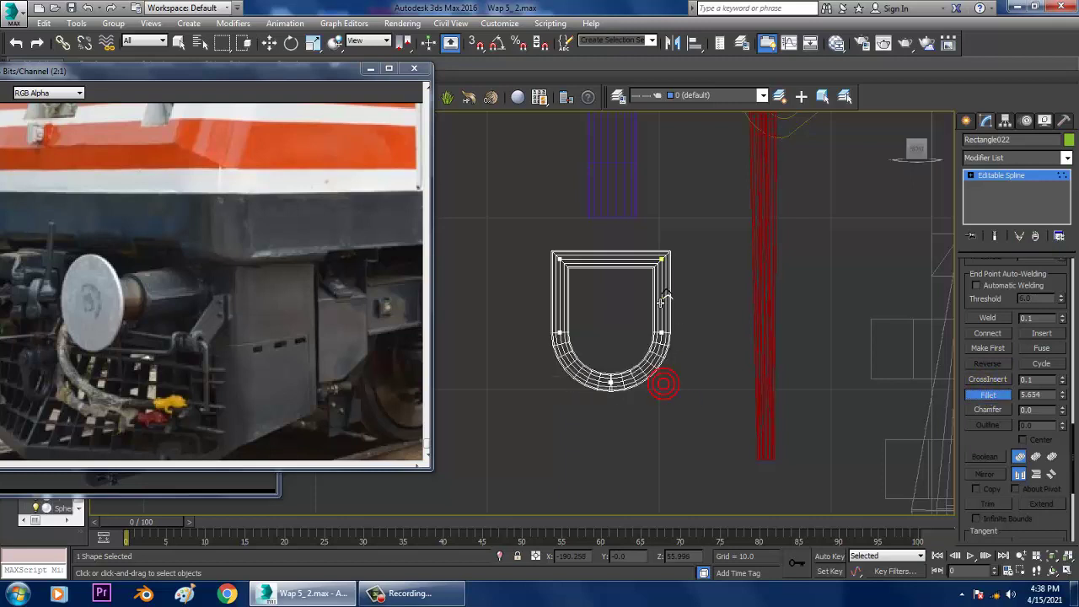
pyautogui.rightClick(732, 343)
pyautogui.click(999, 175)
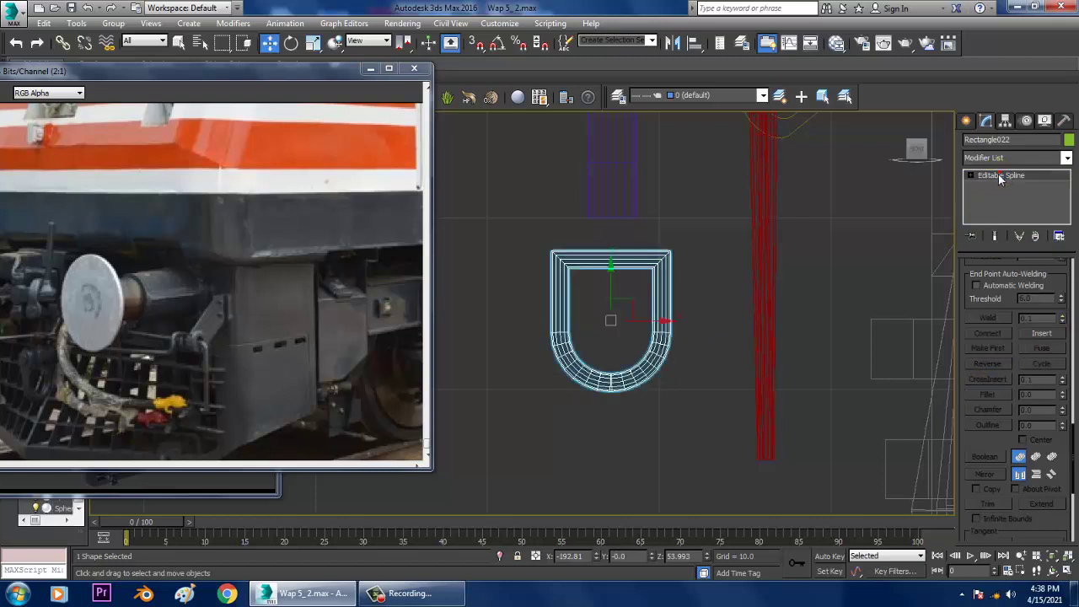
# Step: Move the U-shaped ring along Y to about -30.5 so it hangs directly under the coupler's vertical cylinder
pyautogui.hotkey('alt', 'w')
pyautogui.rightClick(686, 374)
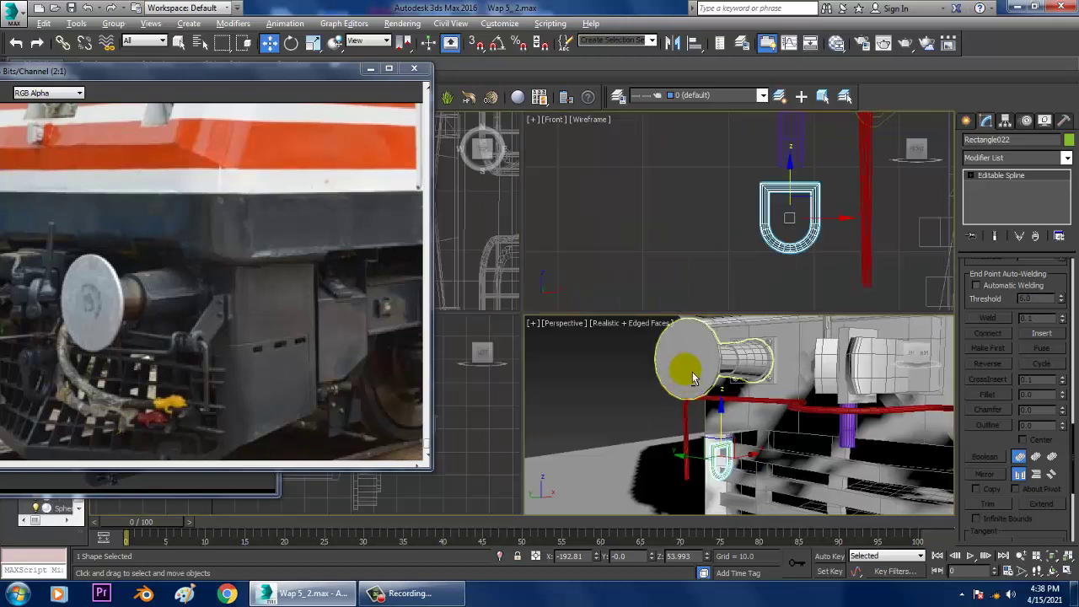
pyautogui.hotkey('alt', 'w')
pyautogui.scroll(-5, 689, 374)
pyautogui.scroll(3, 658, 393)
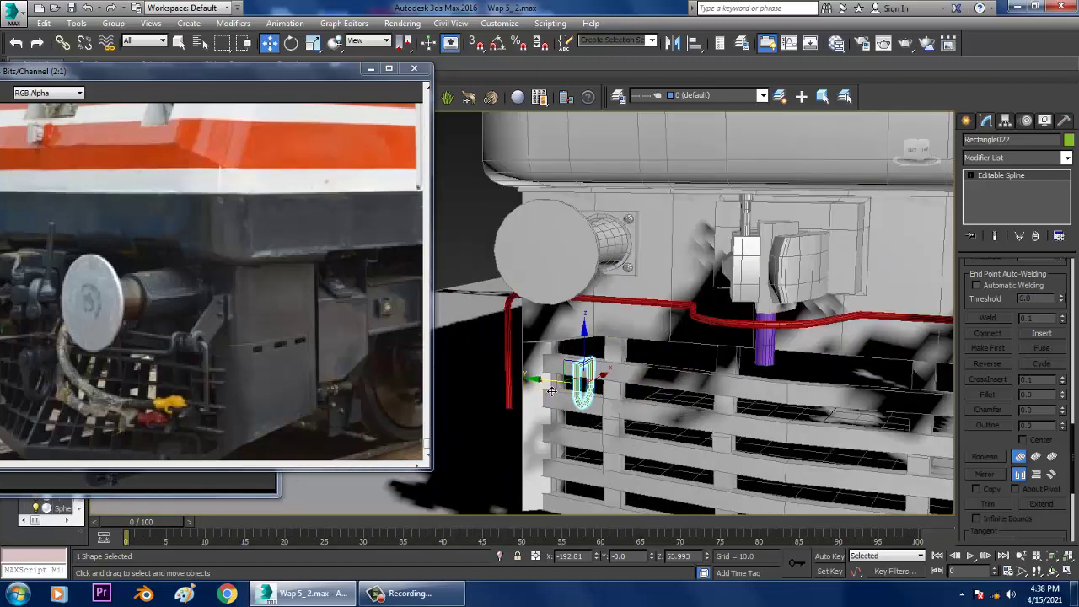
pyautogui.moveTo(546, 398); pyautogui.dragTo(731, 418)
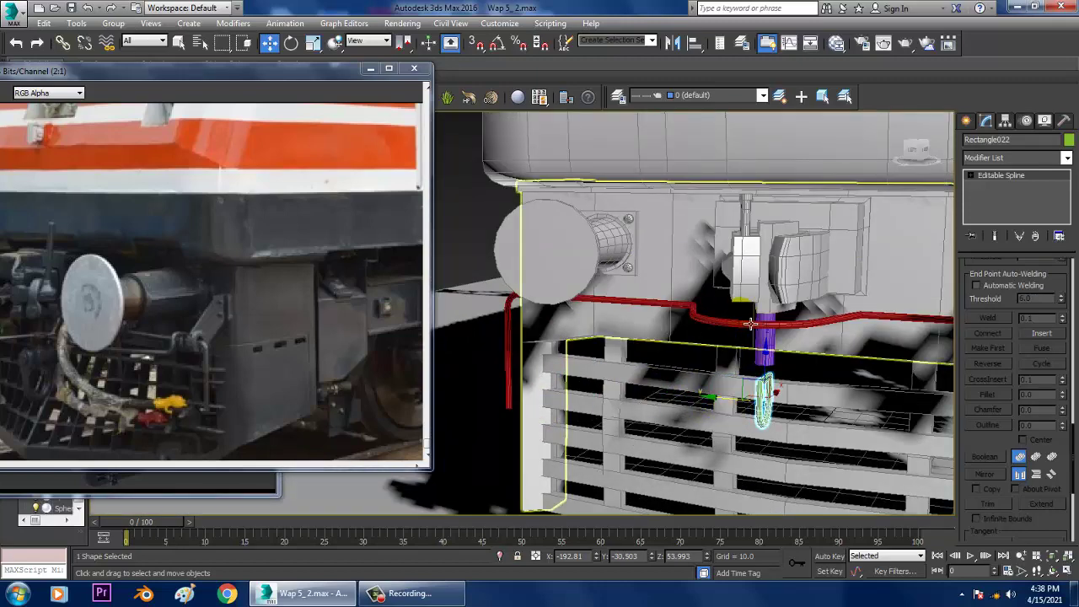
# Step: Create a small cylinder beside the ring's top bar in the side view, with a radius of about 0.76 and height of about 1.9
pyautogui.hotkey('alt', 'w')
pyautogui.rightClick(755, 280)
pyautogui.hotkey('alt', 'w')
pyautogui.scroll(2, 759, 230)
pyautogui.moveTo(732, 263); pyautogui.dragTo(745, 306, button='middle')
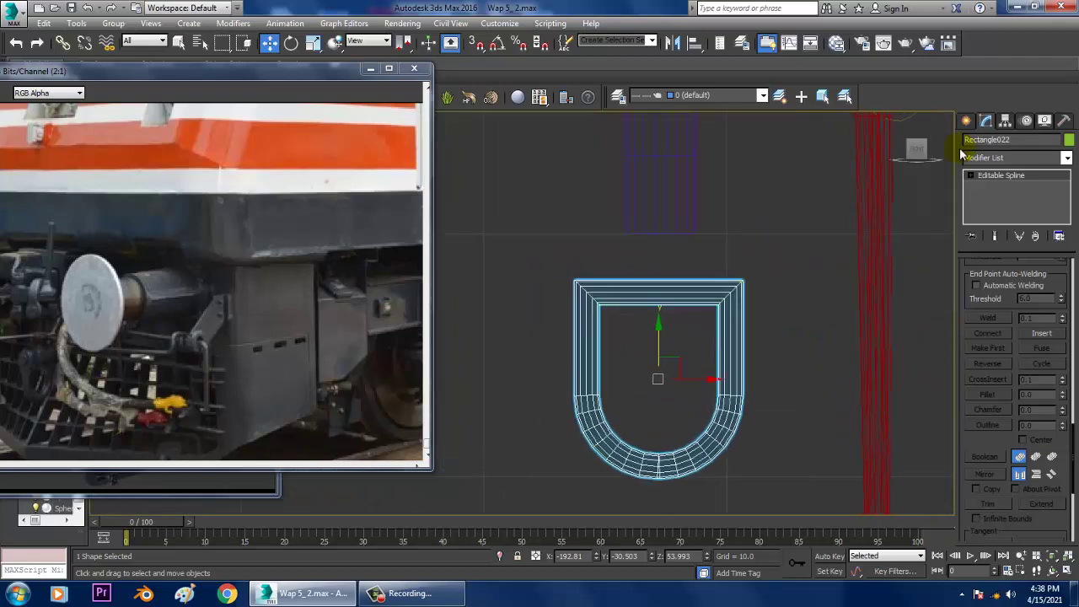
pyautogui.click(968, 121)
pyautogui.click(974, 142)
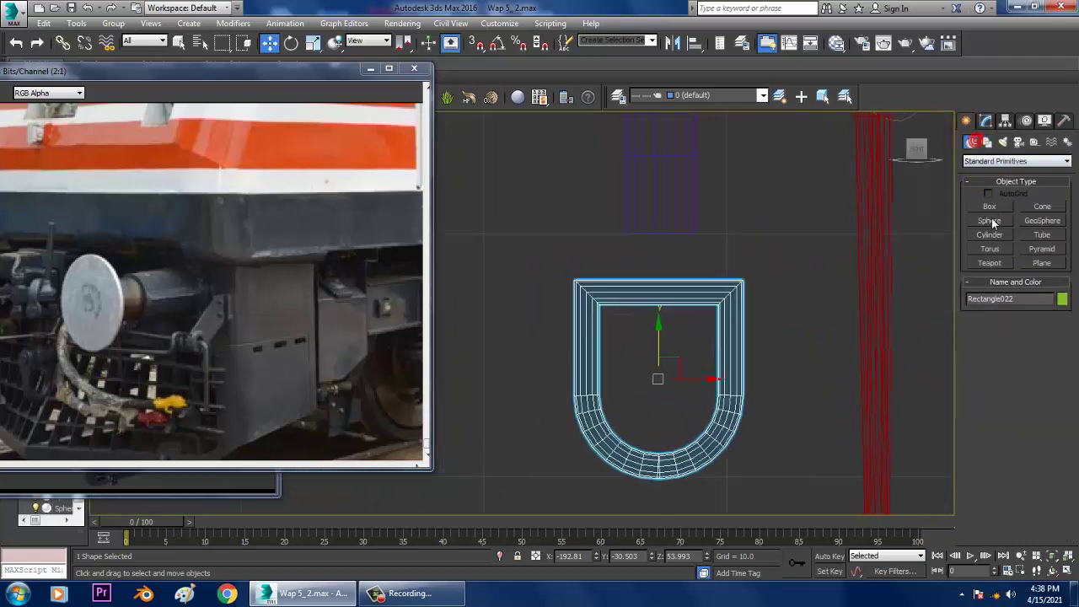
pyautogui.click(991, 236)
pyautogui.hotkey('alt', 'w')
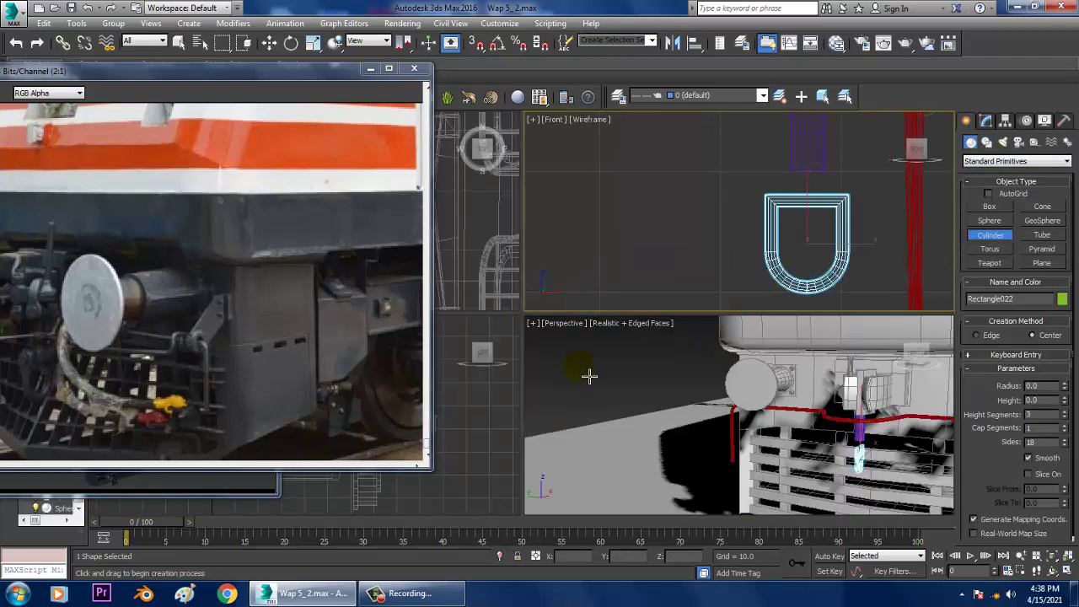
pyautogui.hotkey('alt', 'w')
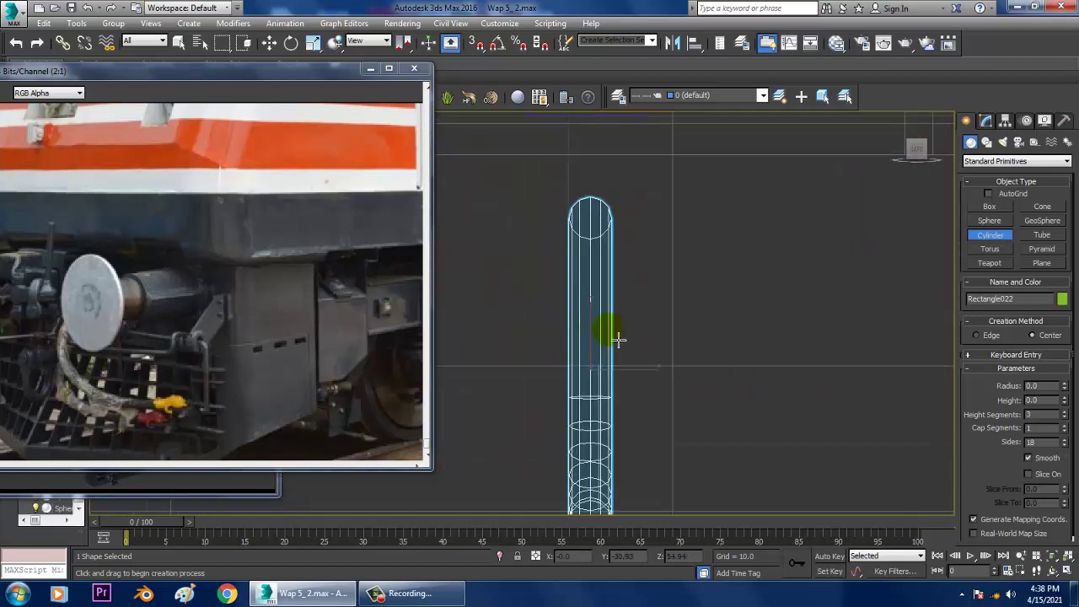
pyautogui.moveTo(715, 283); pyautogui.dragTo(713, 296, button='middle')
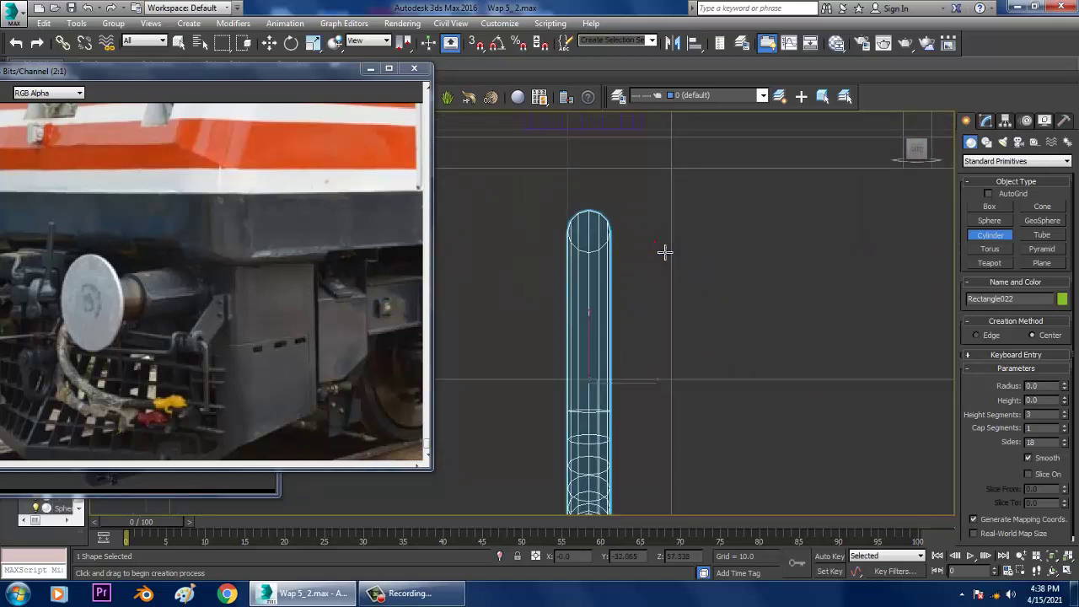
pyautogui.moveTo(655, 242); pyautogui.dragTo(686, 267)
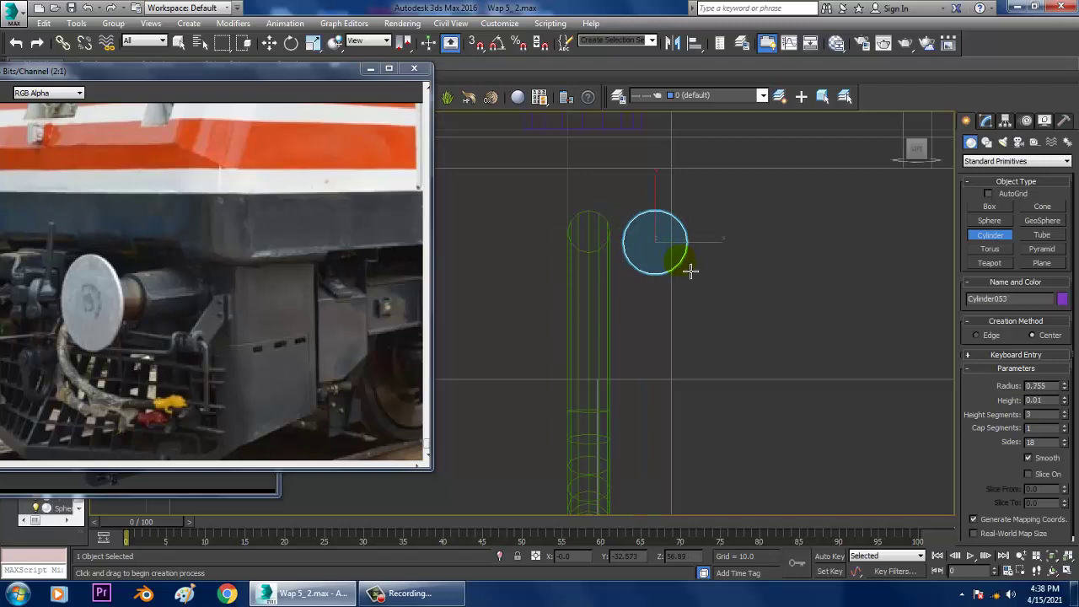
pyautogui.click(690, 226)
pyautogui.press('w')
# Step: Align the small cylinder with one end of the ring's top bar, at about X -189.3, Y -30.5, Z 57.5
pyautogui.moveTo(704, 254); pyautogui.dragTo(636, 253)
pyautogui.hotkey('alt', 'w')
pyautogui.rightClick(846, 325)
pyautogui.hotkey('alt', 'w')
pyautogui.hotkey('alt', 'q')
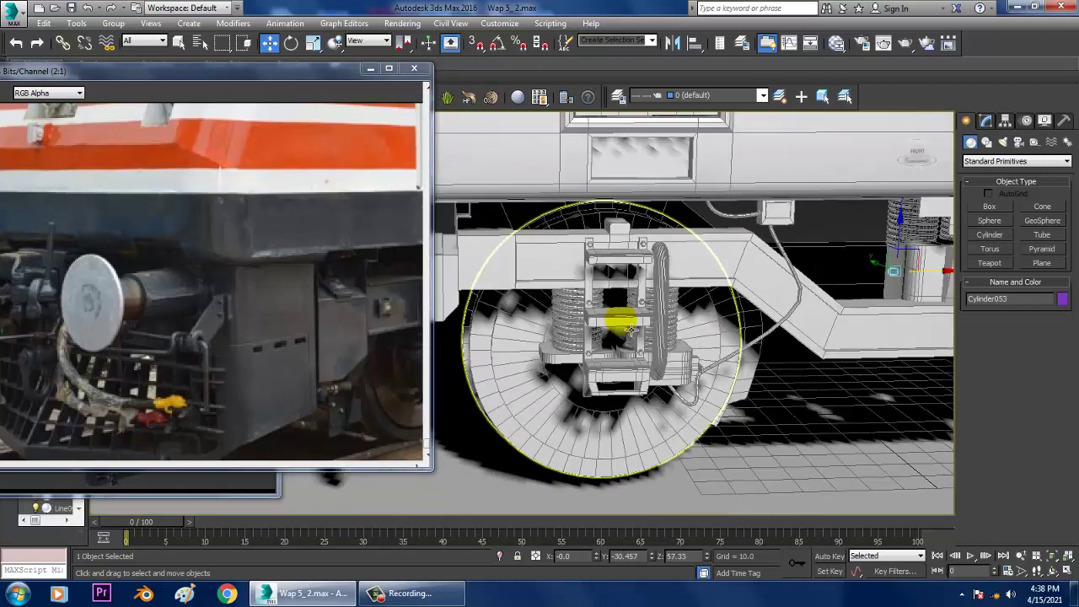
pyautogui.hotkey('alt', 'q')
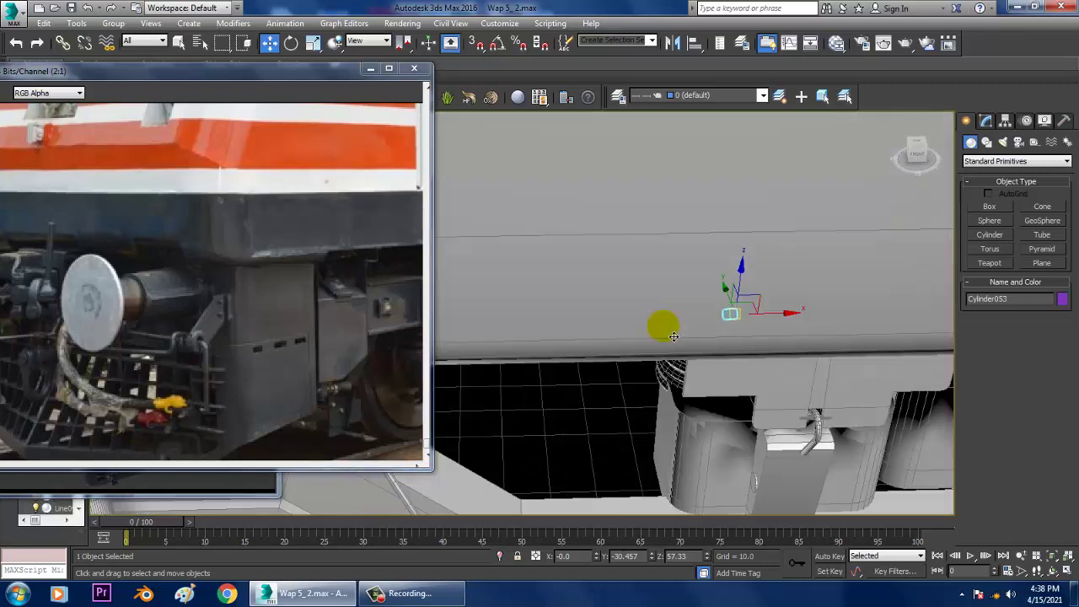
pyautogui.moveTo(842, 306); pyautogui.dragTo(550, 375)
pyautogui.press('z')
pyautogui.scroll(-10, 587, 361)
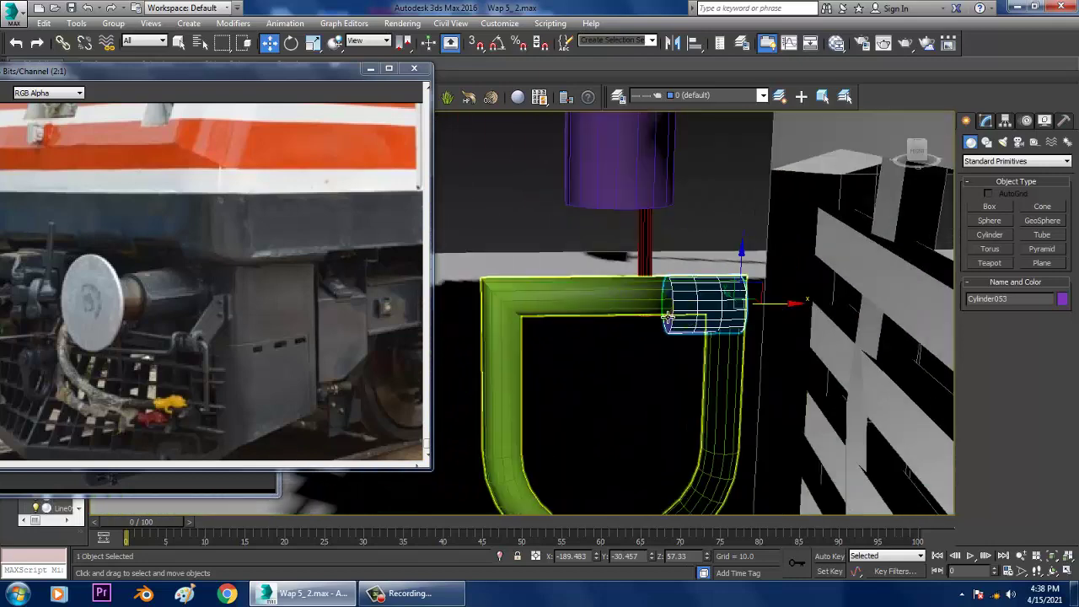
pyautogui.moveTo(739, 258); pyautogui.dragTo(739, 249)
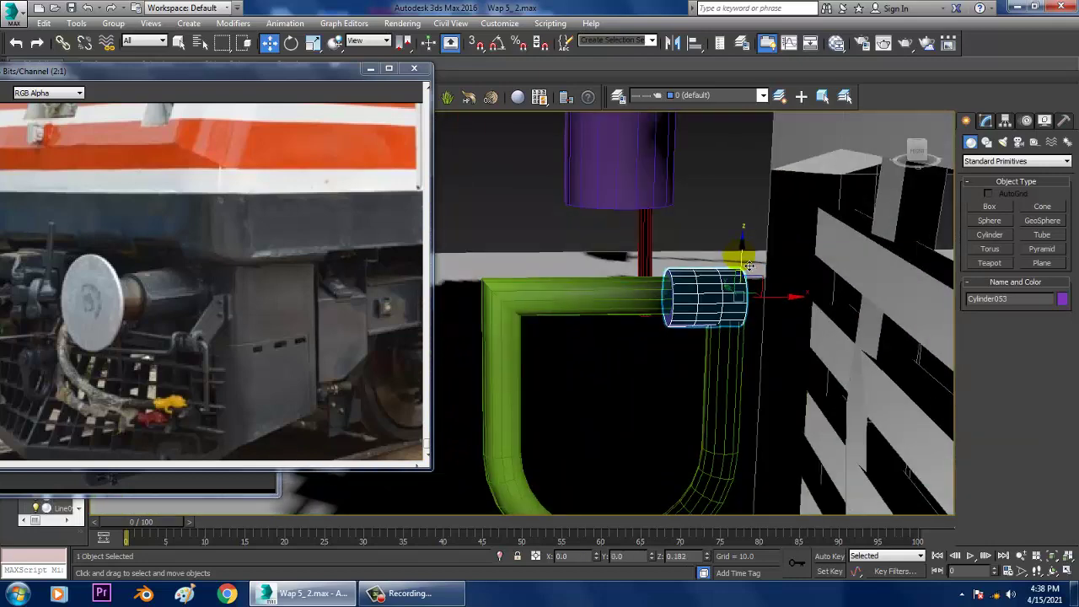
pyautogui.moveTo(778, 306); pyautogui.dragTo(785, 305)
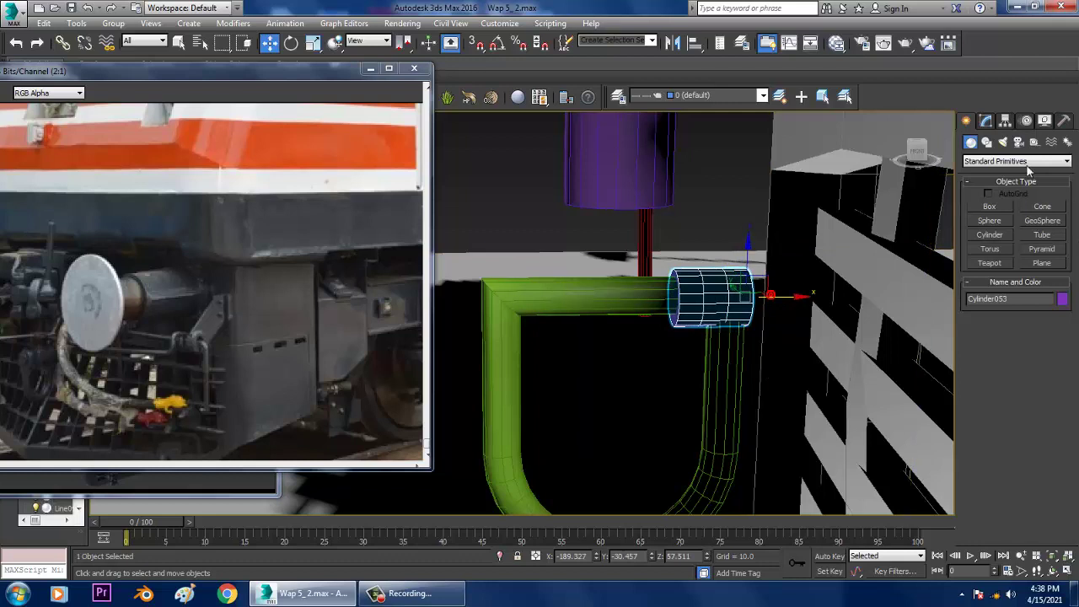
# Step: Set the small cylinder's height segments to 1 and height to about 7.1 to cover the ring's top bar, and convert it to an editable poly
pyautogui.click(986, 121)
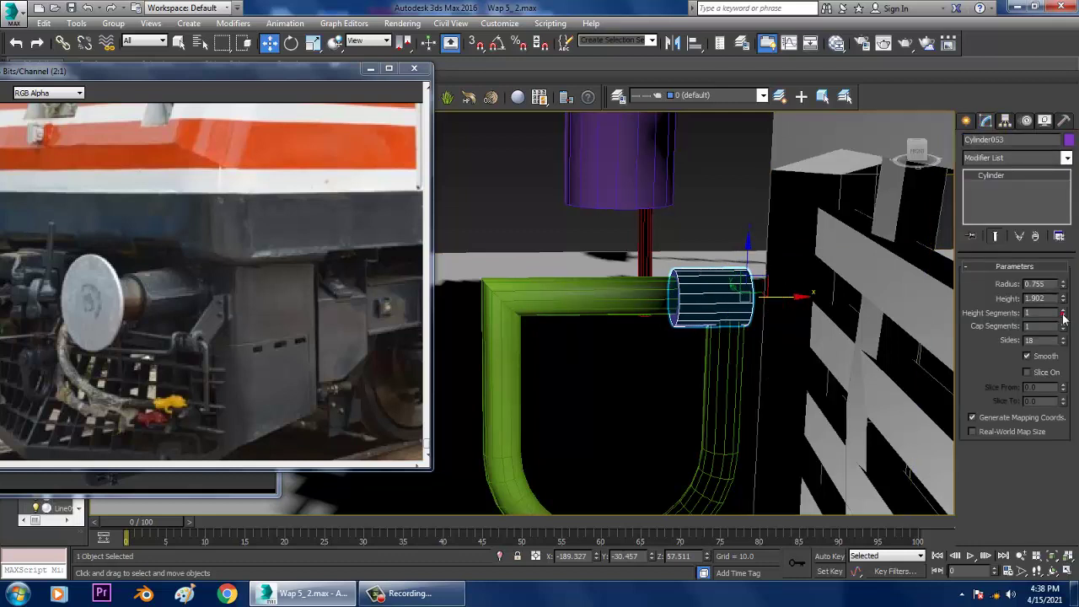
pyautogui.moveTo(1064, 302); pyautogui.dragTo(1027, 131)
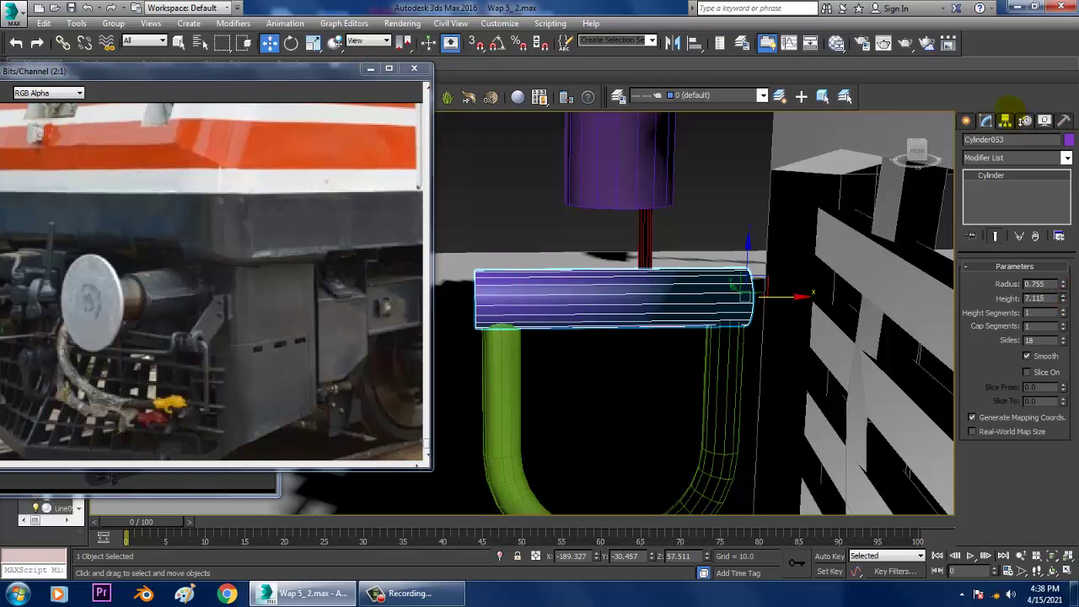
pyautogui.scroll(10, 759, 320)
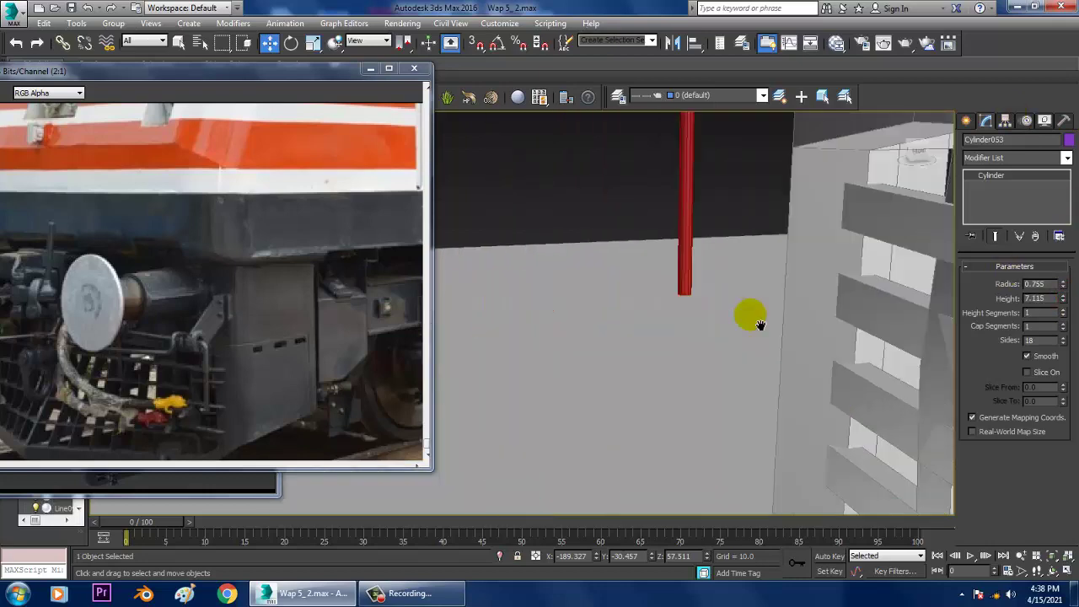
pyautogui.scroll(-8, 717, 329)
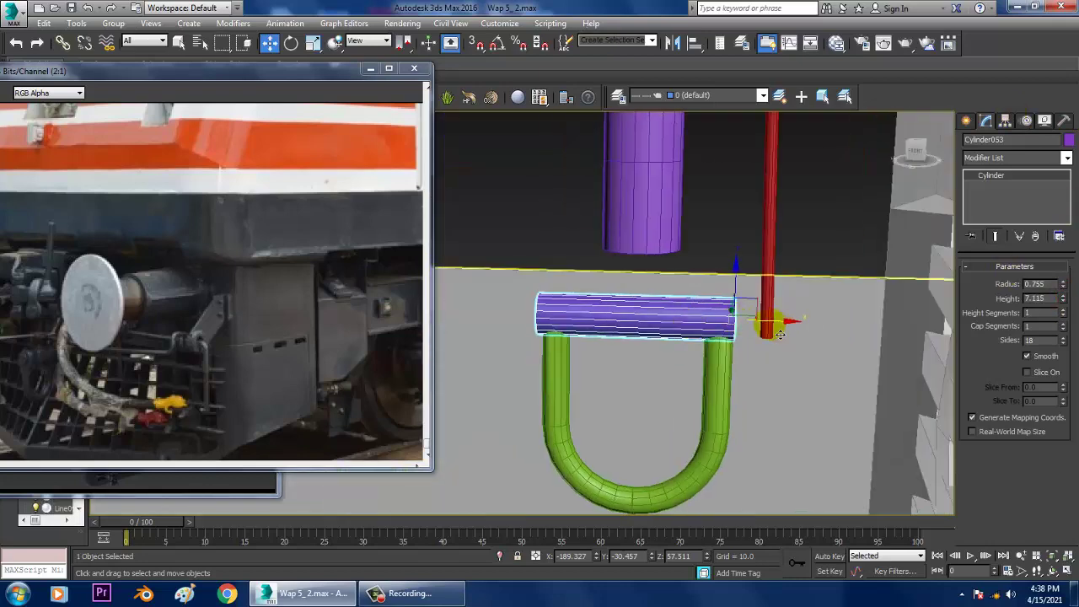
pyautogui.rightClick(667, 310)
pyautogui.moveTo(725, 446)
pyautogui.click(823, 456)
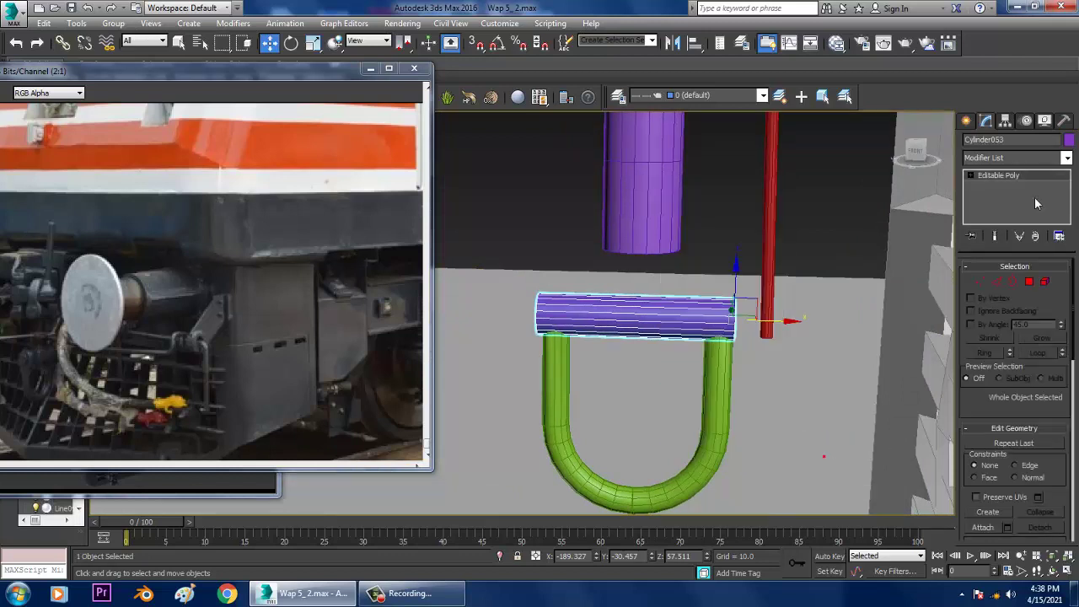
# Step: Add an edge loop near each end of the ring's top bar cylinder with Swift Loop
pyautogui.click(998, 282)
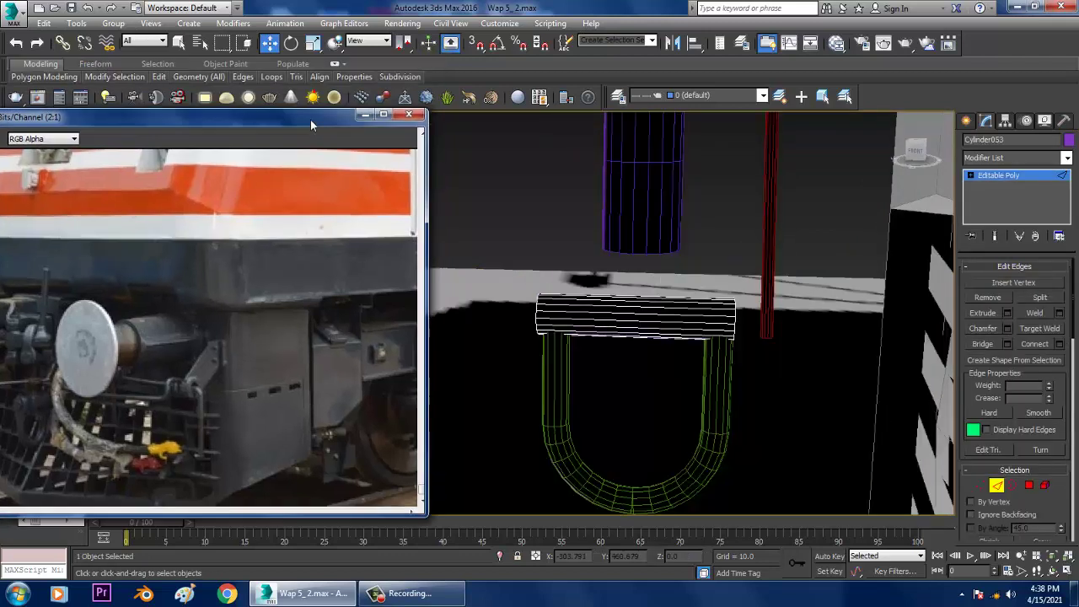
pyautogui.doubleClick(40, 65)
pyautogui.click(477, 82)
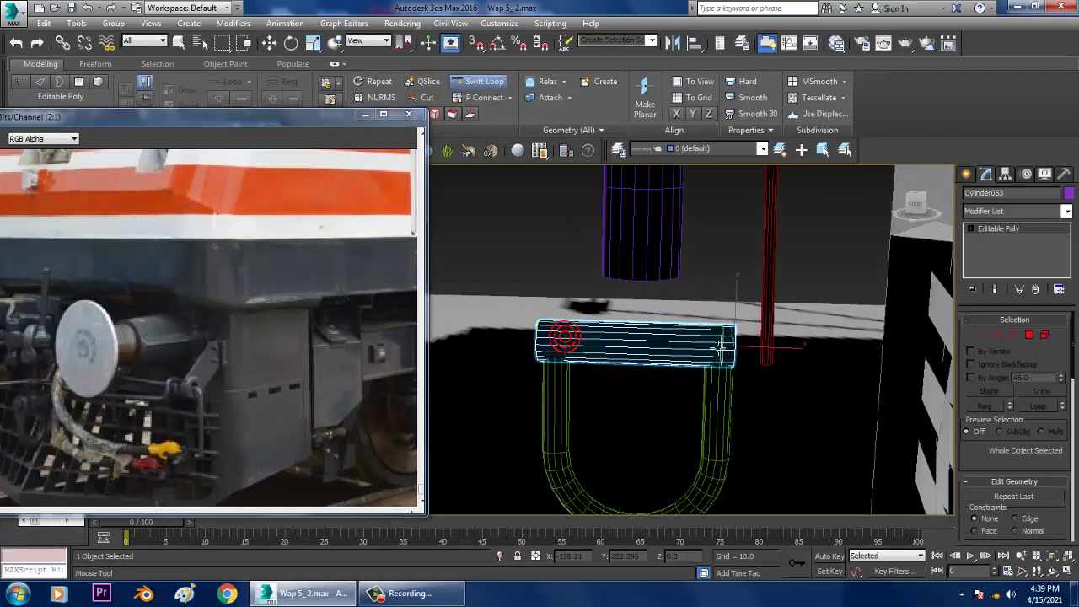
pyautogui.click(707, 338)
pyautogui.press('w')
# Step: Extrude the polygon bands at both ends of the top bar slightly outward by Local Normal to form end collars
pyautogui.click(1030, 337)
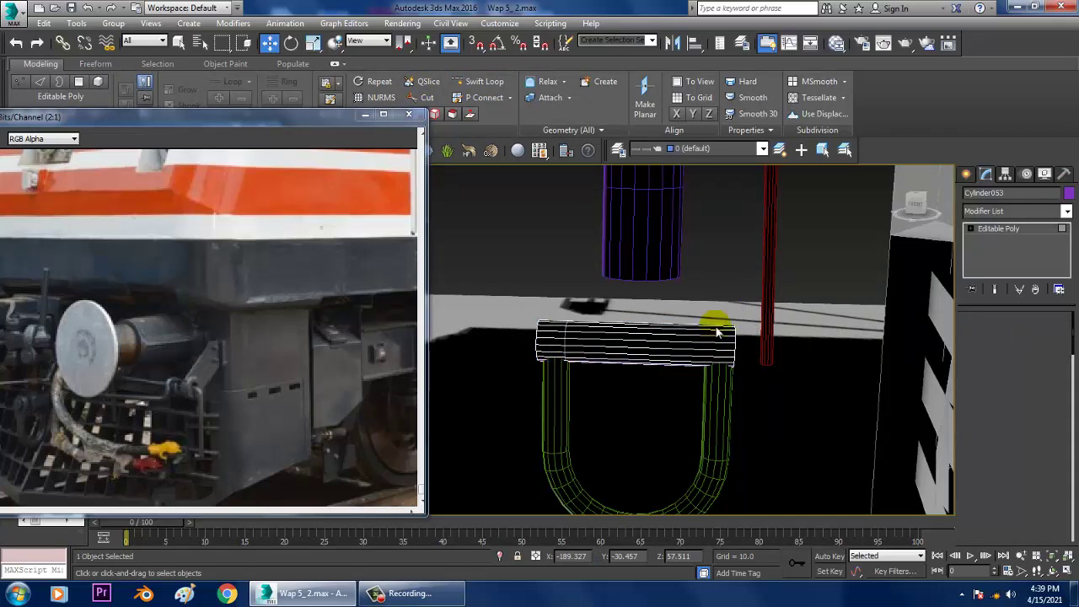
pyautogui.scroll(3, 723, 341)
pyautogui.click(706, 337)
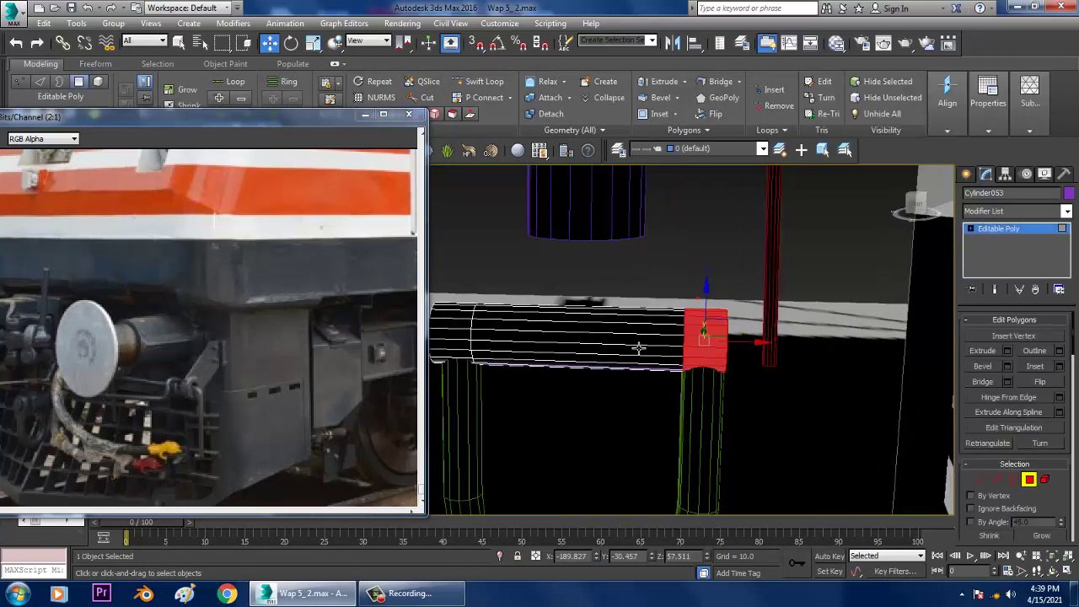
pyautogui.moveTo(500, 321); pyautogui.dragTo(609, 321, button='middle')
pyautogui.keyDown('ctrl'); pyautogui.click(558, 333); pyautogui.keyUp('ctrl')
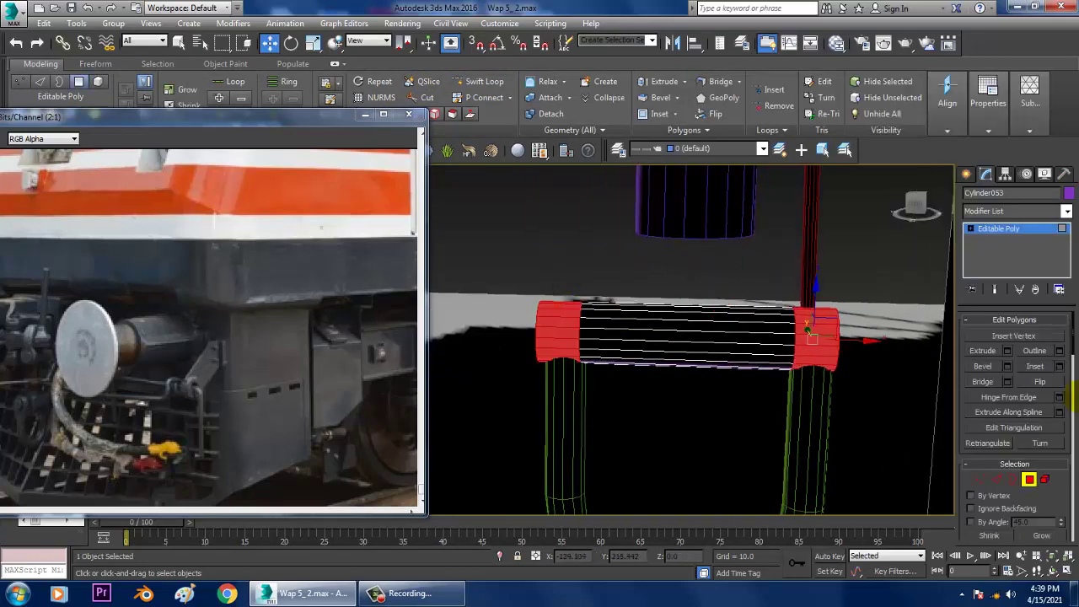
pyautogui.click(1008, 350)
pyautogui.click(546, 348)
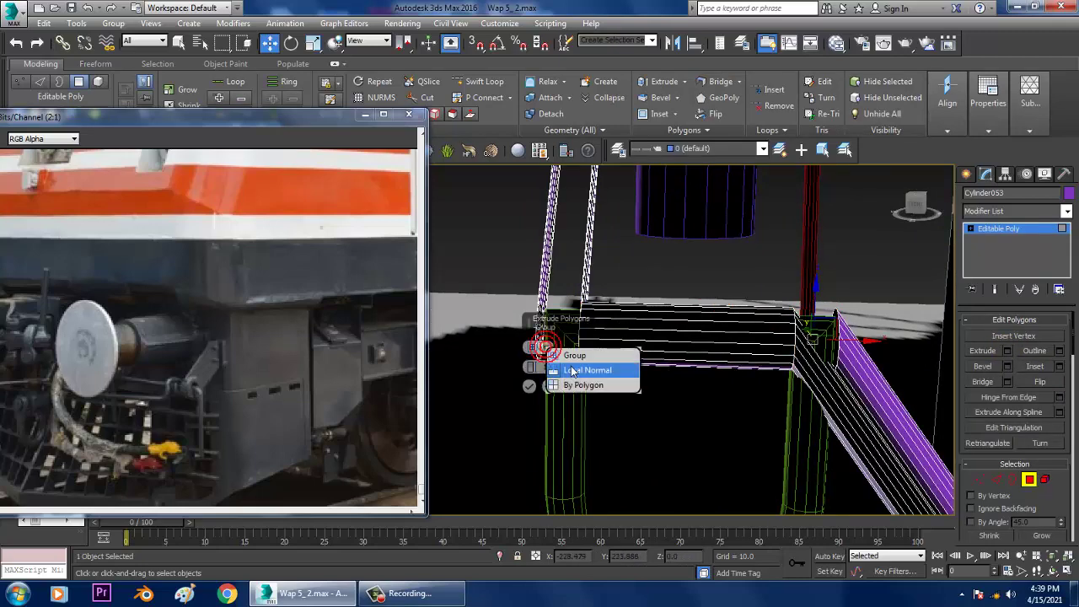
pyautogui.click(541, 367)
pyautogui.moveTo(531, 371); pyautogui.dragTo(560, 429)
pyautogui.click(529, 386)
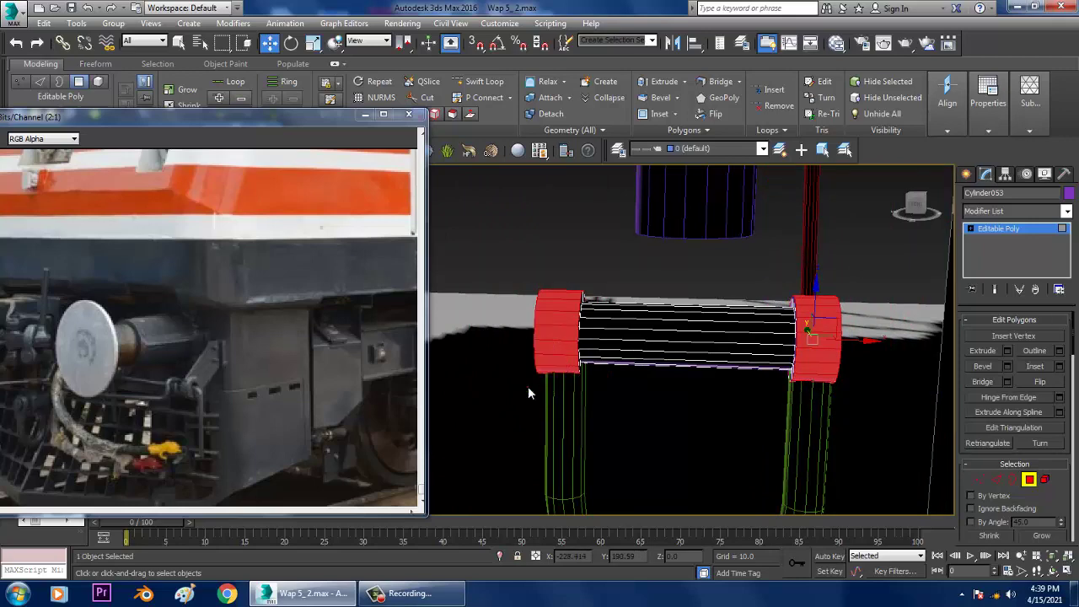
pyautogui.click(1008, 229)
pyautogui.keyDown('alt'); pyautogui.moveTo(725, 316); pyautogui.dragTo(829, 333, button='middle'); pyautogui.keyUp('alt')
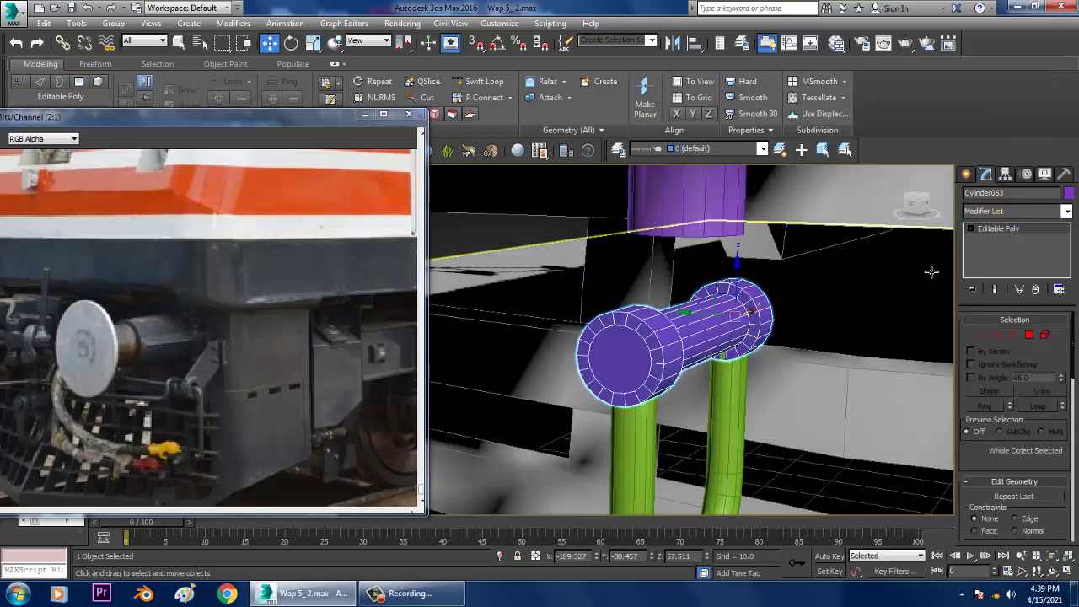
# Step: Raise the collared bar and U-shaped ring together along Z until the bar meets the coupler's vertical cylinder
pyautogui.click(1004, 228)
pyautogui.click(1015, 234)
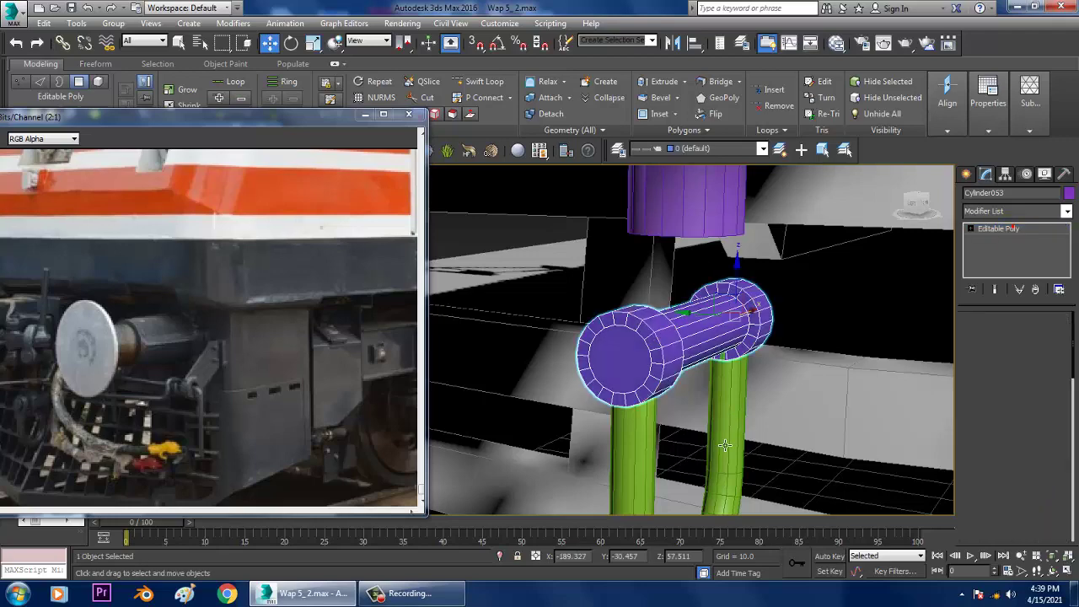
pyautogui.keyDown('ctrl'); pyautogui.click(728, 433); pyautogui.keyUp('ctrl')
pyautogui.moveTo(694, 384); pyautogui.dragTo(695, 295)
pyautogui.scroll(-10, 700, 299)
pyautogui.scroll(10, 723, 351)
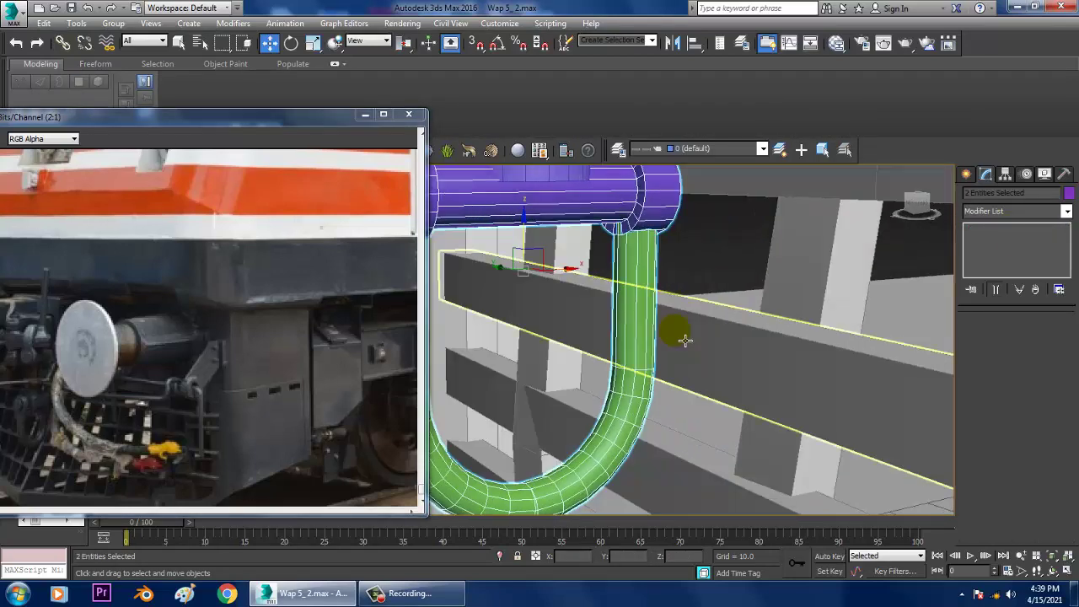
pyautogui.scroll(-8, 713, 376)
pyautogui.keyDown('alt'); pyautogui.moveTo(684, 340); pyautogui.dragTo(762, 367, button='middle'); pyautogui.keyUp('alt')
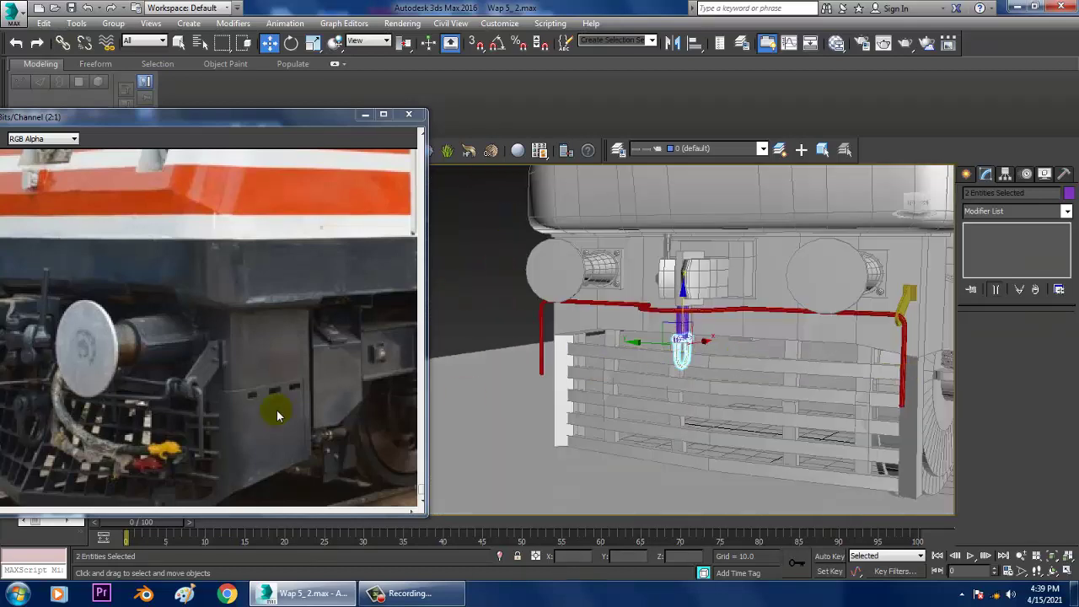
# Step: In the wireframe side view, move the red pipe's upper corner vertices outward to align them with the yellow bracket's round end
pyautogui.moveTo(173, 128); pyautogui.dragTo(237, 124)
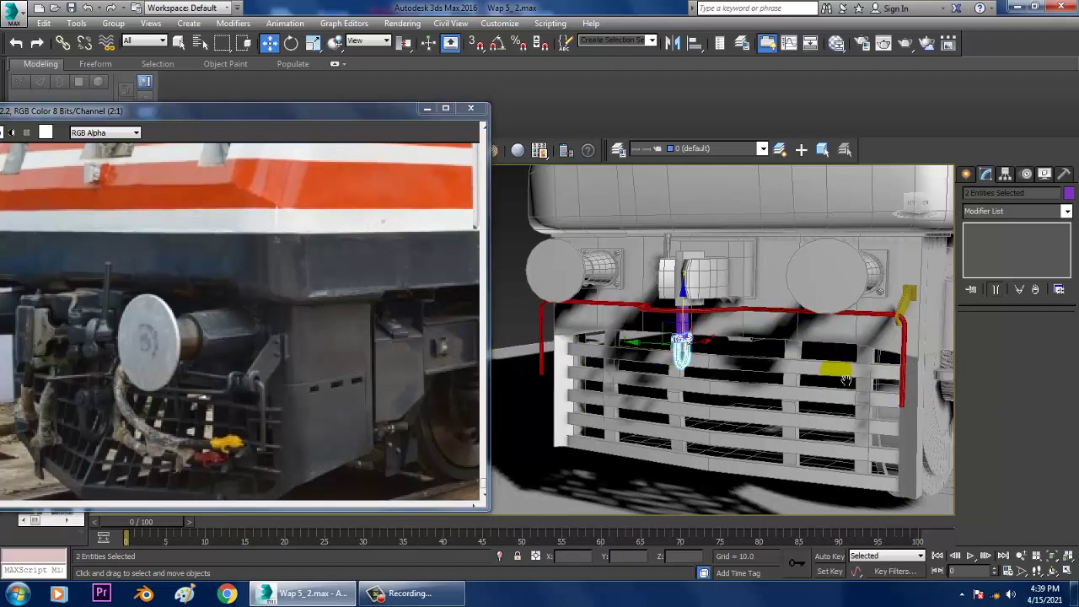
pyautogui.moveTo(842, 374); pyautogui.dragTo(830, 379, button='middle')
pyautogui.hotkey('alt', 'w')
pyautogui.hotkey('alt', 'w')
pyautogui.moveTo(838, 265); pyautogui.dragTo(790, 372, button='middle')
pyautogui.scroll(-8, 815, 277)
pyautogui.scroll(2, 785, 366)
pyautogui.scroll(5, 784, 312)
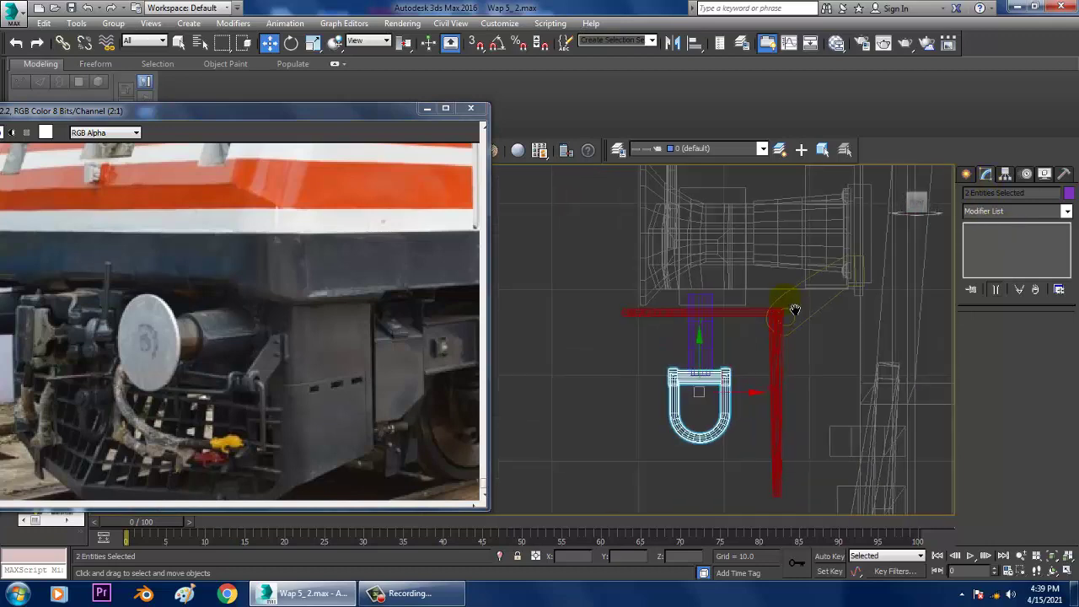
pyautogui.click(693, 290)
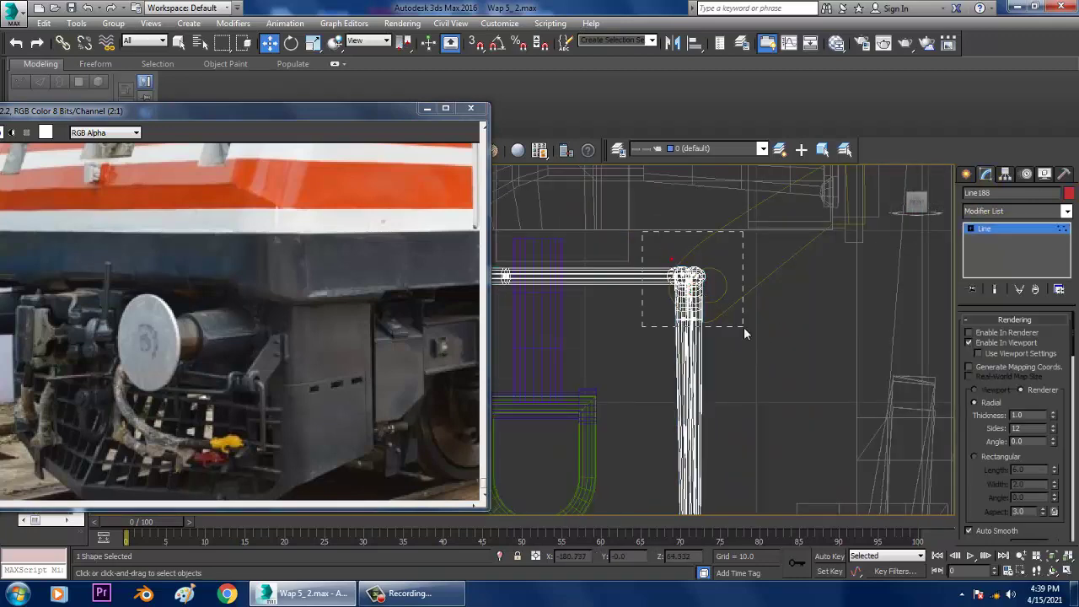
pyautogui.moveTo(744, 328); pyautogui.dragTo(745, 329)
pyautogui.moveTo(718, 266); pyautogui.dragTo(732, 272)
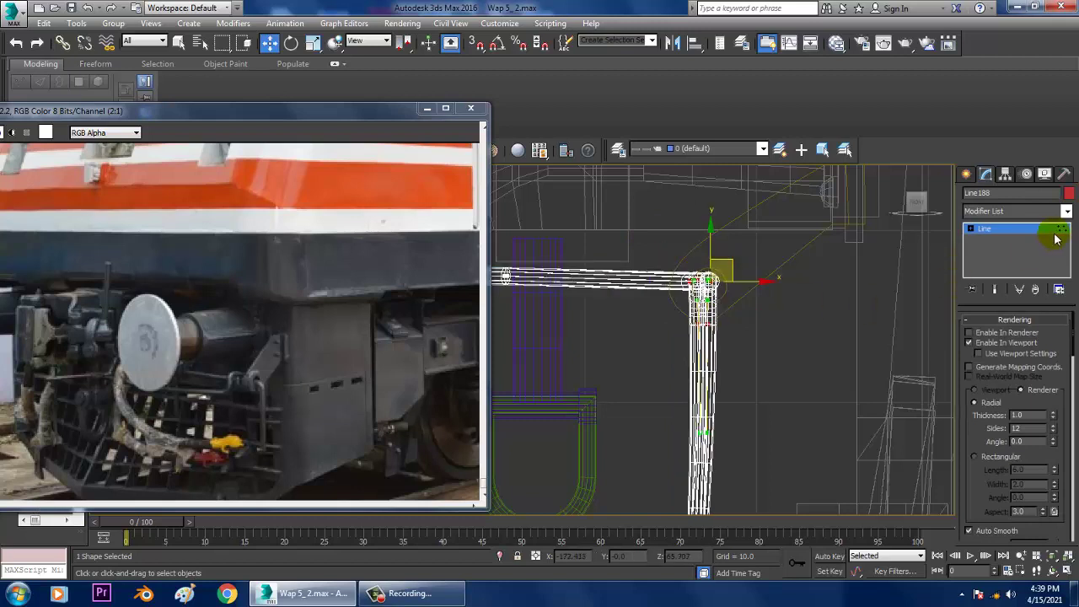
# Step: Move the red pipe's lower end vertices along X so its hanging leg is vertical beneath the corner
pyautogui.scroll(-3, 887, 307)
pyautogui.moveTo(818, 293); pyautogui.dragTo(820, 247, button='middle')
pyautogui.moveTo(762, 343); pyautogui.dragTo(850, 476)
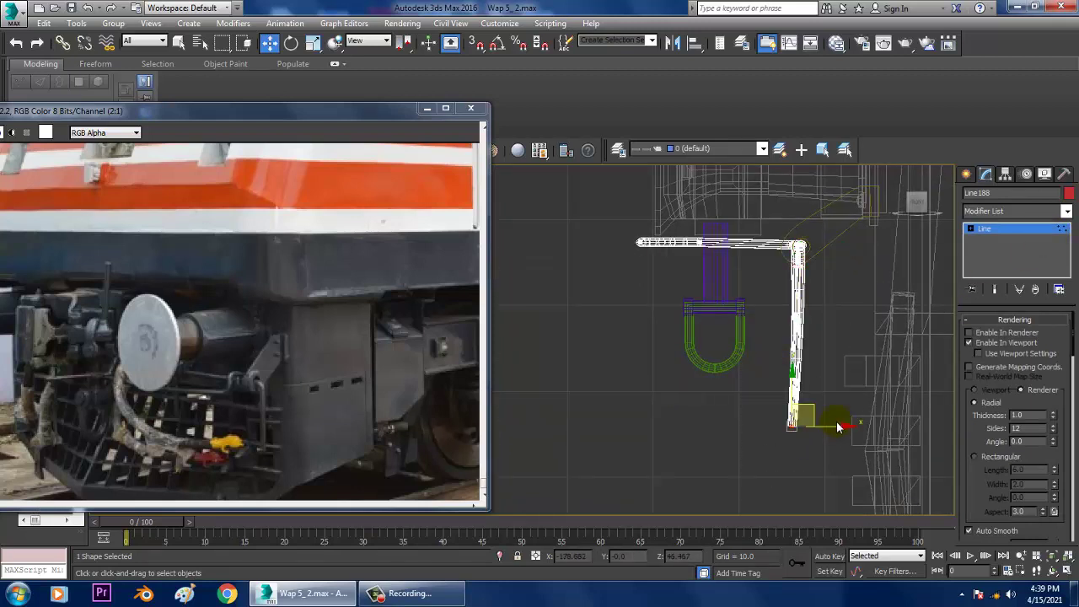
pyautogui.click(838, 426)
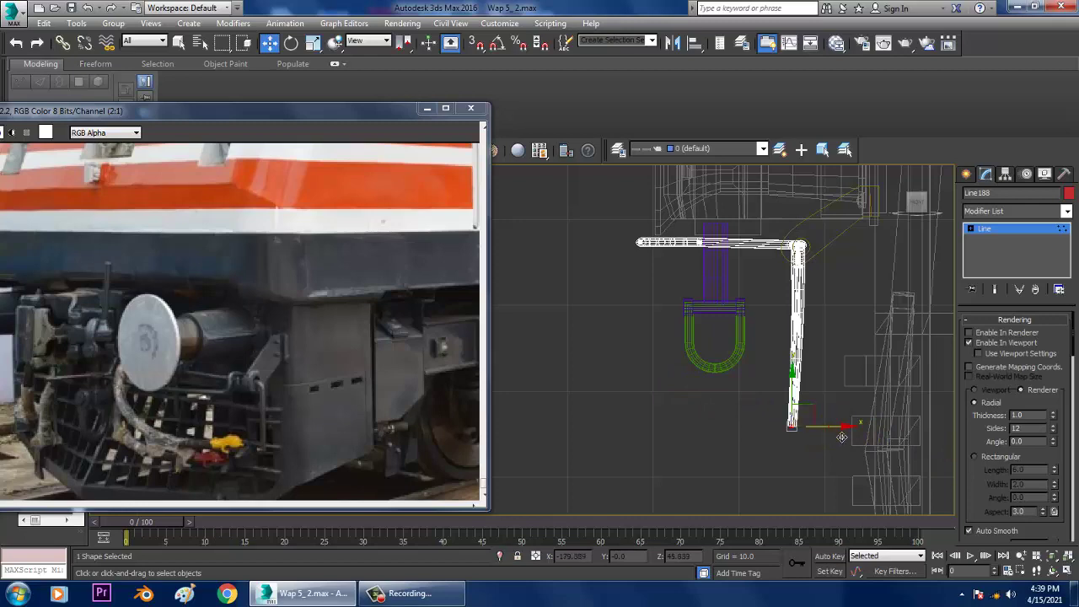
pyautogui.moveTo(830, 426); pyautogui.dragTo(849, 424)
# Step: Draw a new three-segment line beside the bracket: a short top run, a drop of about 3.9, and a long horizontal run toward the front
pyautogui.click(967, 175)
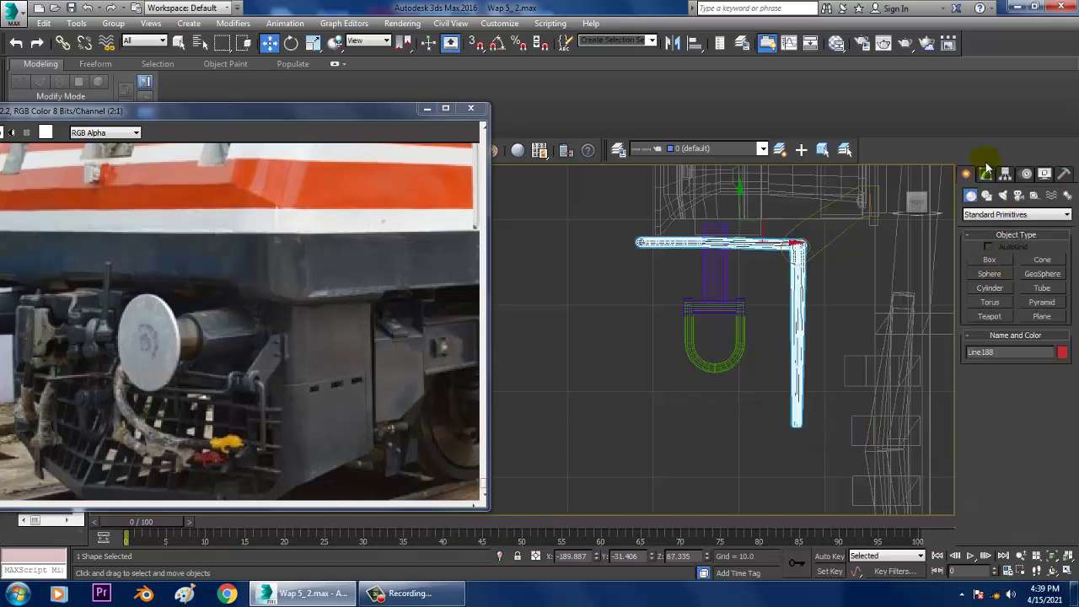
pyautogui.click(987, 195)
pyautogui.click(992, 271)
pyautogui.scroll(5, 759, 345)
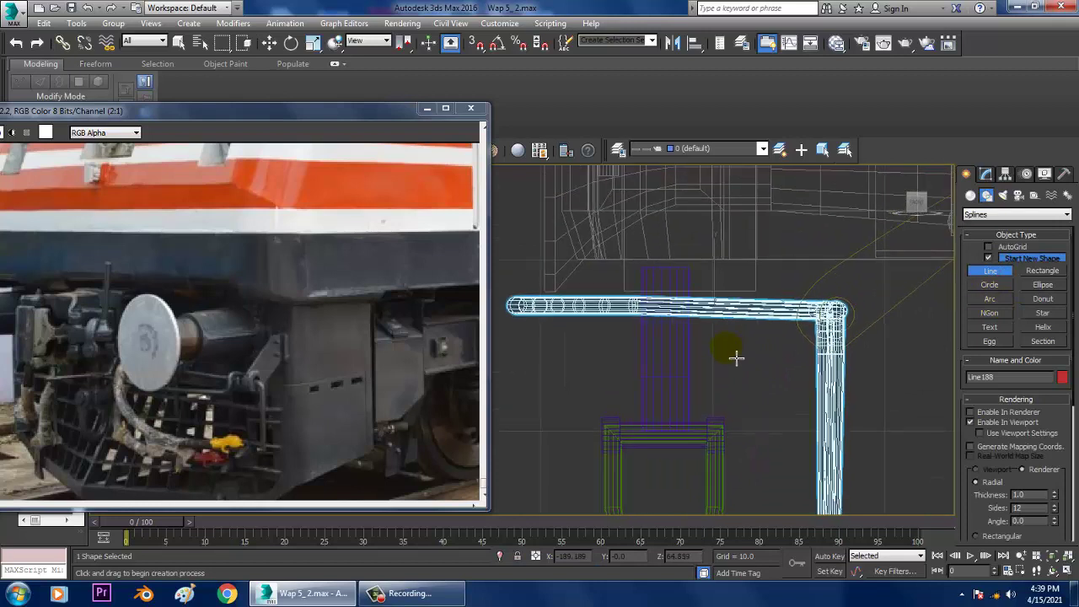
pyautogui.click(836, 288)
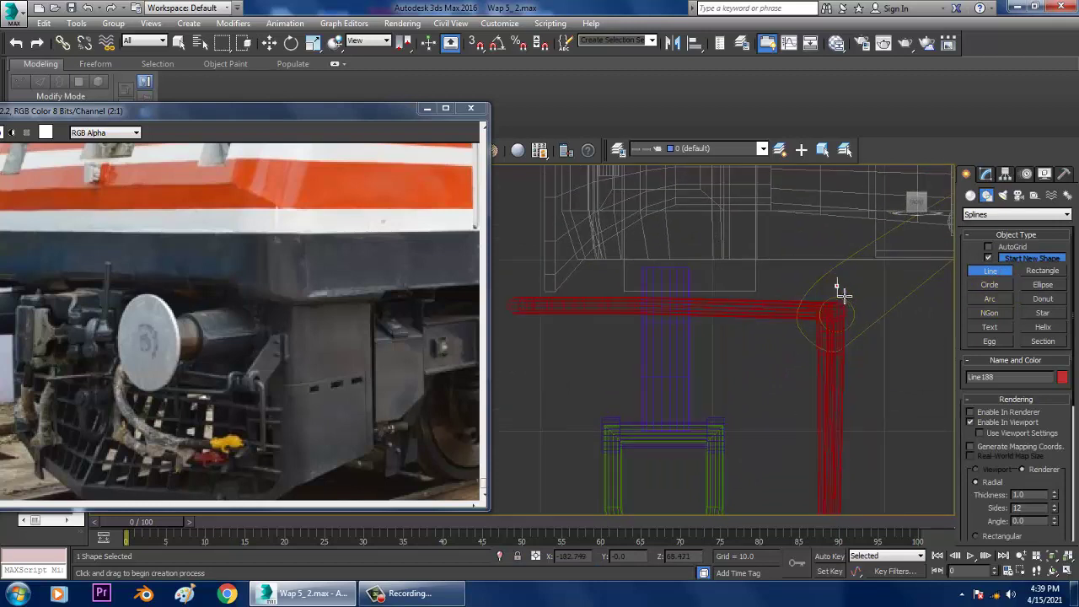
pyautogui.rightClick(799, 288)
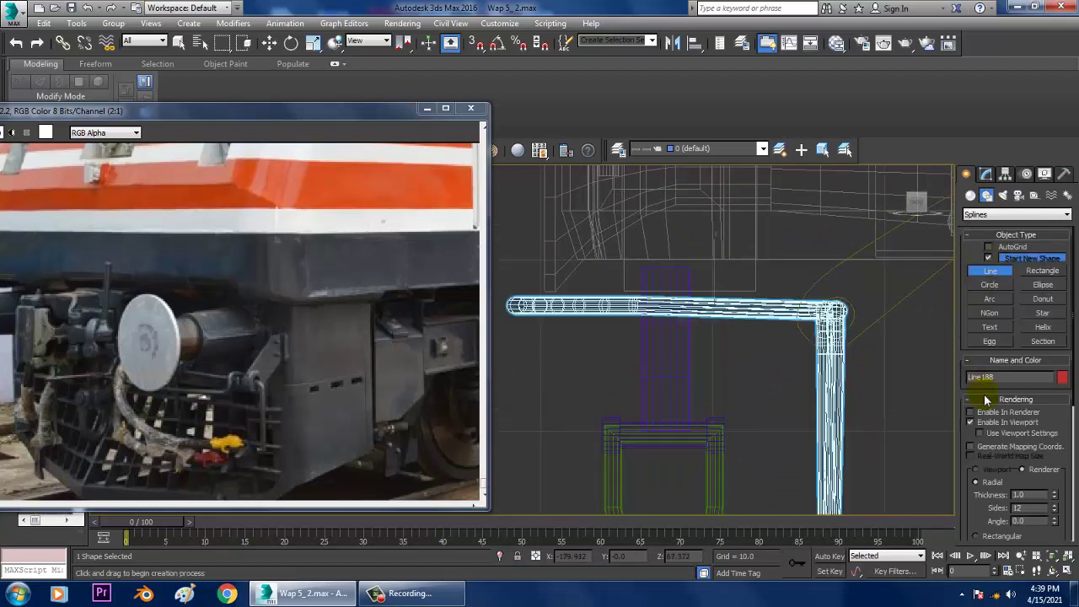
pyautogui.click(860, 291)
pyautogui.click(807, 288)
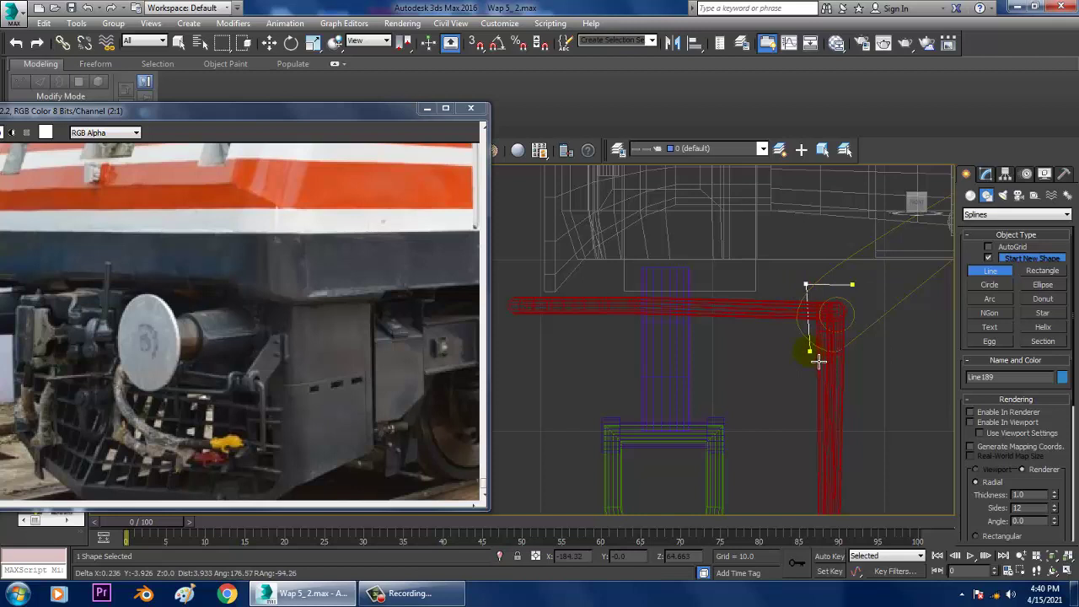
pyautogui.click(808, 351)
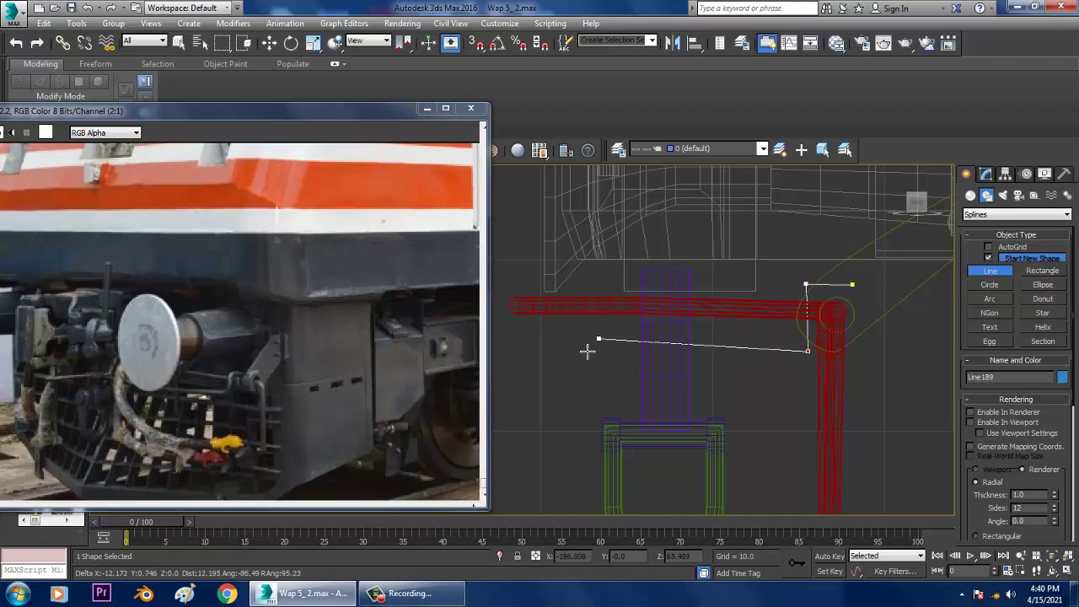
pyautogui.click(523, 352)
pyautogui.rightClick(522, 352)
pyautogui.press('w')
# Step: Move the new line along Y to about -77, beside the yellow bracket under the buffer
pyautogui.hotkey('alt', 'w')
pyautogui.rightClick(848, 403)
pyautogui.hotkey('alt', 'w')
pyautogui.scroll(-3, 840, 402)
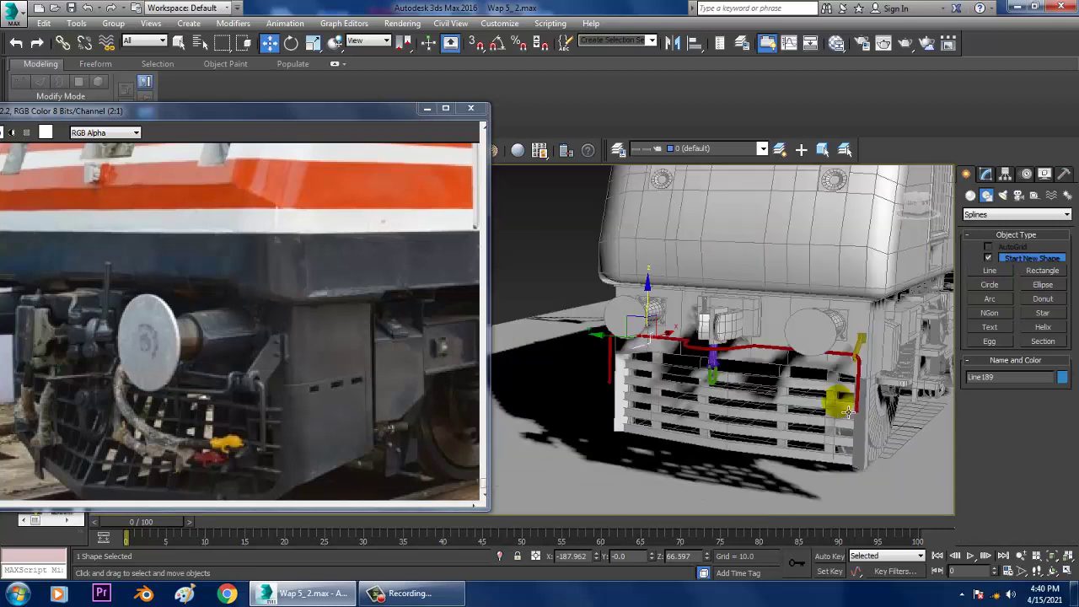
pyautogui.moveTo(849, 412); pyautogui.dragTo(857, 399, button='middle')
pyautogui.moveTo(617, 326); pyautogui.dragTo(821, 360)
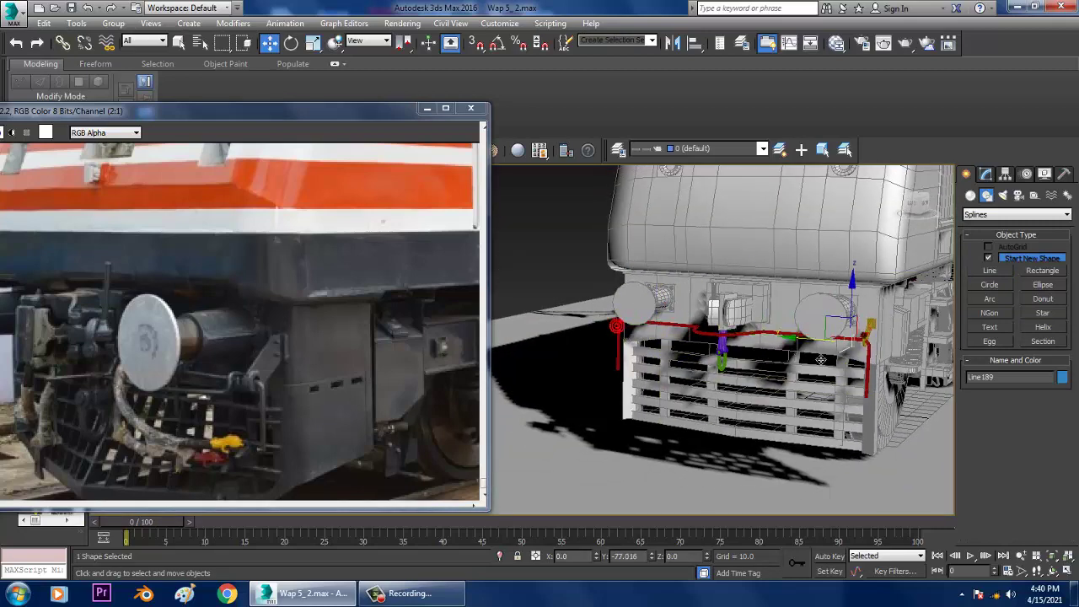
pyautogui.press('z')
pyautogui.scroll(-6, 810, 349)
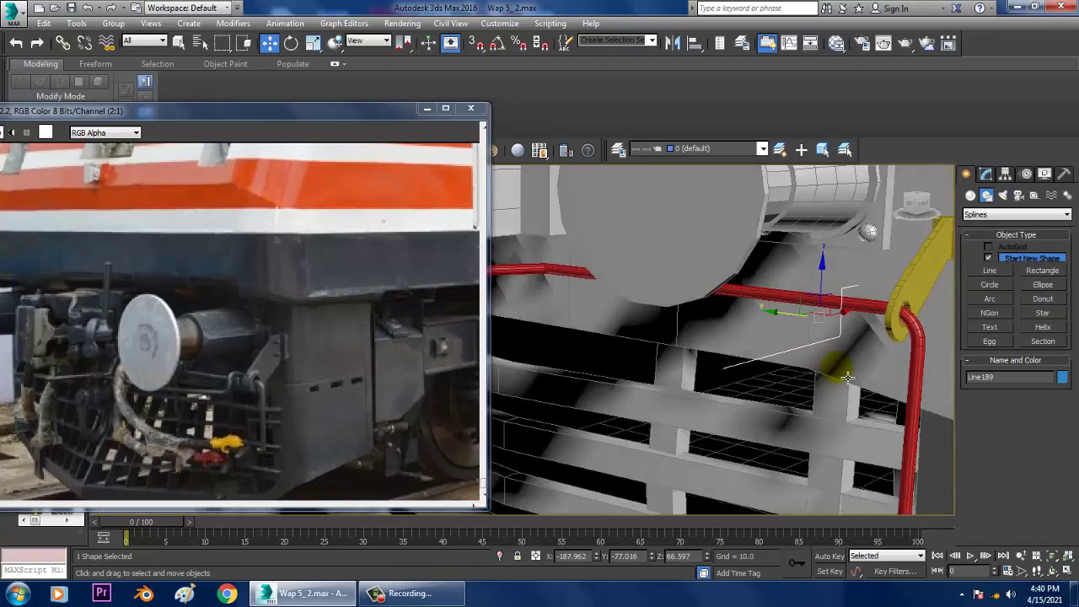
# Step: Move the new line's free end vertex toward the coupler's hanging cylinder, at about X -191.3, Y -32.2, Z 64.6
pyautogui.keyDown('alt'); pyautogui.moveTo(849, 377); pyautogui.dragTo(739, 393, button='middle'); pyautogui.keyUp('alt')
pyautogui.press('1')
pyautogui.moveTo(734, 378); pyautogui.dragTo(835, 420)
pyautogui.keyDown('alt'); pyautogui.moveTo(777, 395); pyautogui.dragTo(746, 401, button='middle'); pyautogui.keyUp('alt')
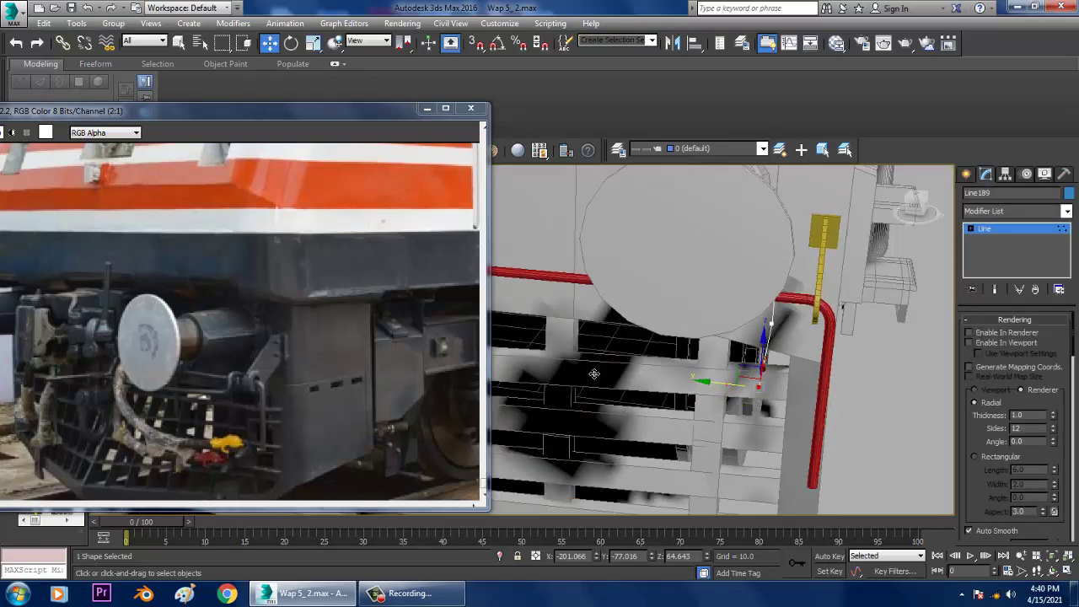
pyautogui.keyDown('alt'); pyautogui.moveTo(594, 374); pyautogui.dragTo(749, 388, button='middle'); pyautogui.keyUp('alt')
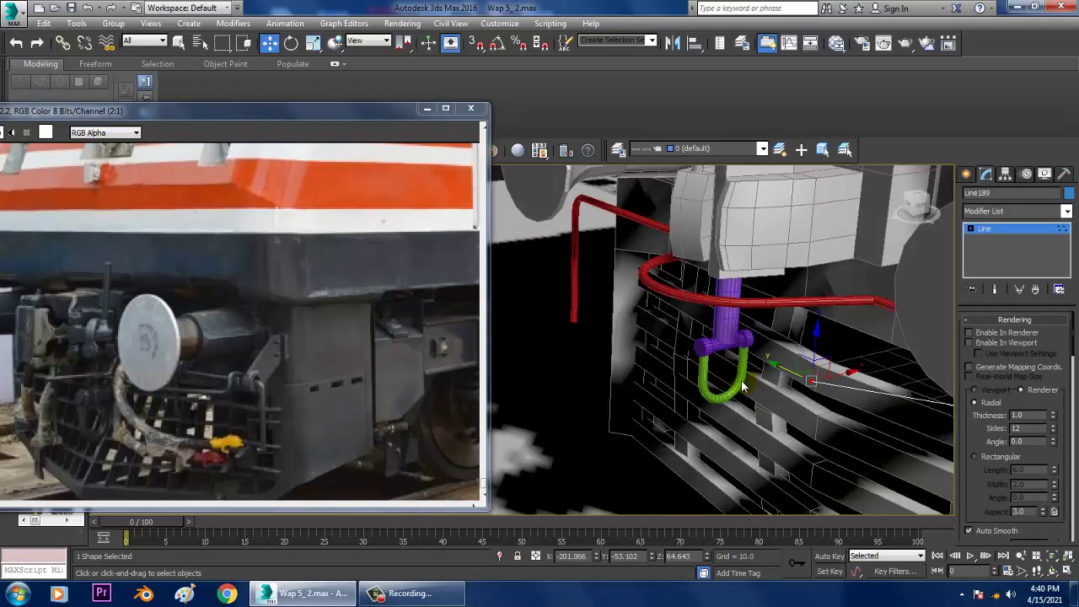
pyautogui.keyDown('alt'); pyautogui.moveTo(857, 384); pyautogui.dragTo(802, 368, button='middle'); pyautogui.keyUp('alt')
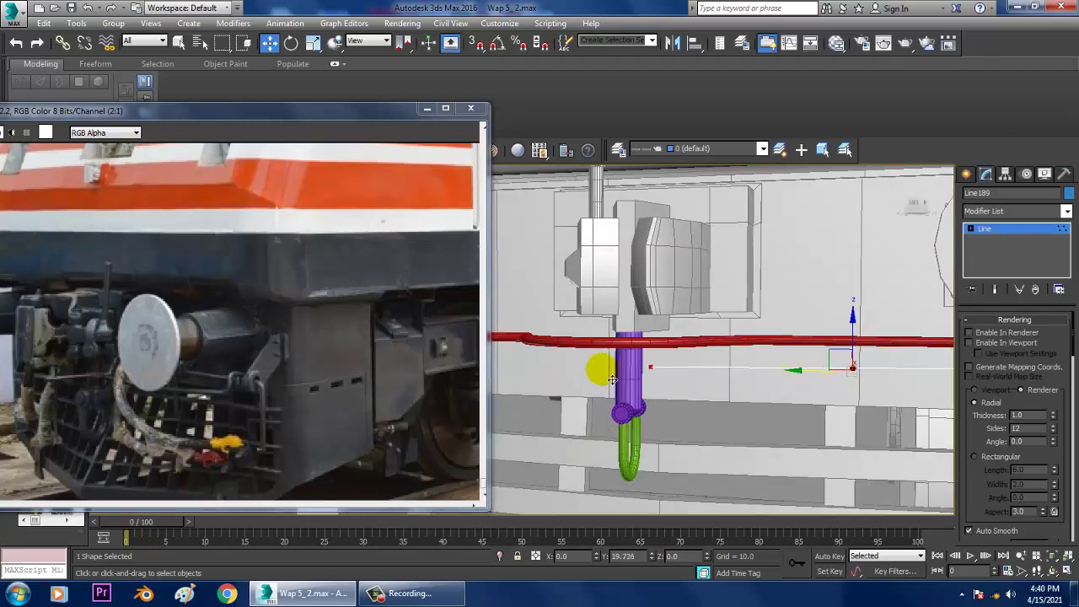
pyautogui.keyDown('alt'); pyautogui.moveTo(599, 366); pyautogui.dragTo(697, 362, button='middle'); pyautogui.keyUp('alt')
pyautogui.moveTo(689, 374); pyautogui.dragTo(726, 367)
pyautogui.keyDown('alt'); pyautogui.moveTo(698, 406); pyautogui.dragTo(726, 387, button='middle'); pyautogui.keyUp('alt')
pyautogui.scroll(5, 722, 388)
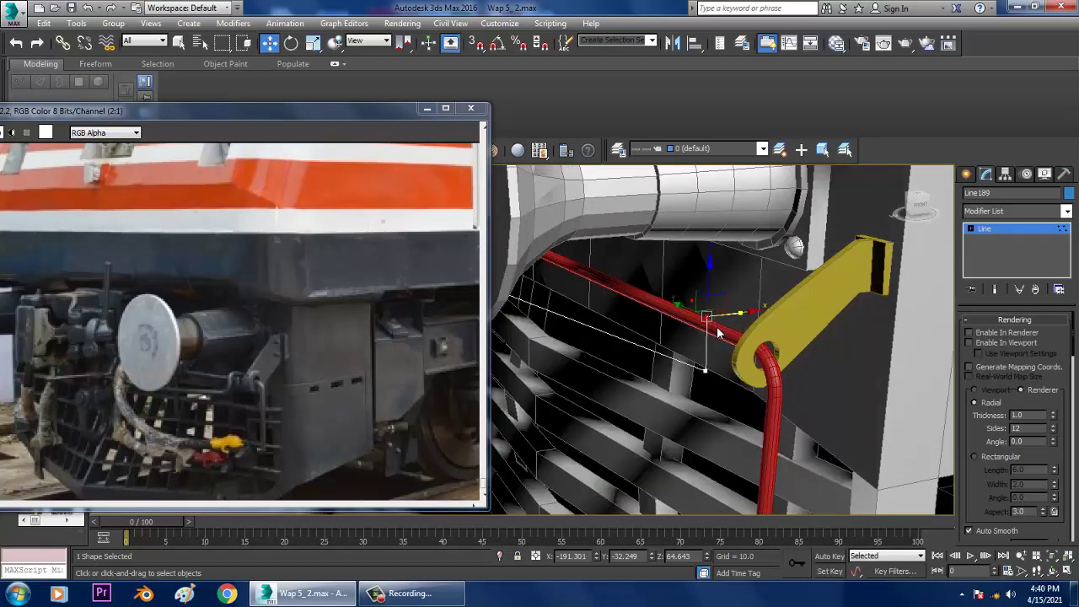
# Step: Fillet both corner vertices of the new linkage line beside the yellow bracket into smooth bends
pyautogui.moveTo(990, 508); pyautogui.dragTo(977, 194)
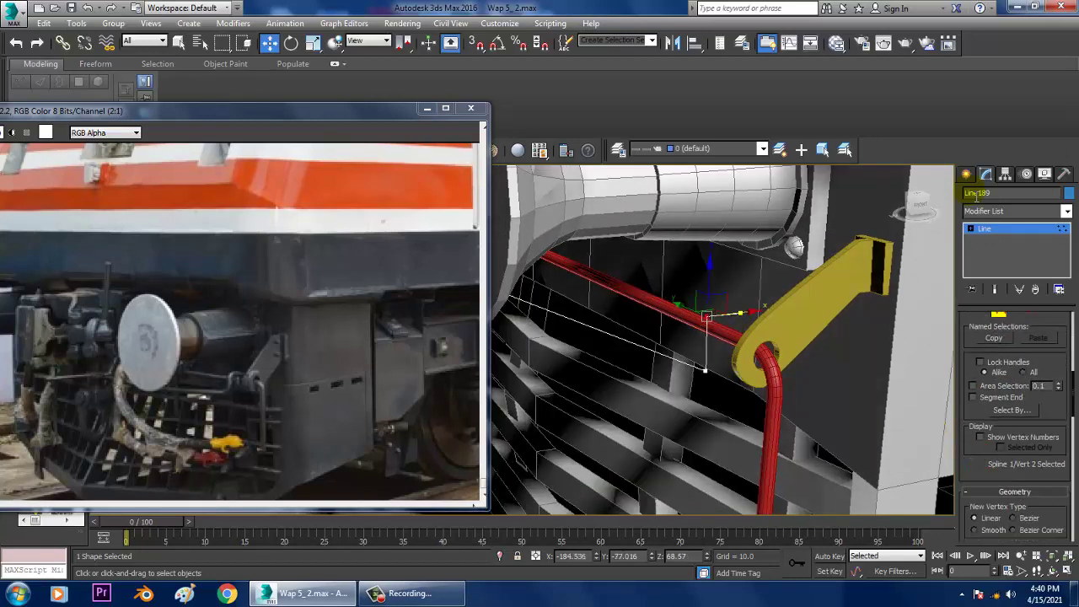
pyautogui.scroll(-5, 979, 503)
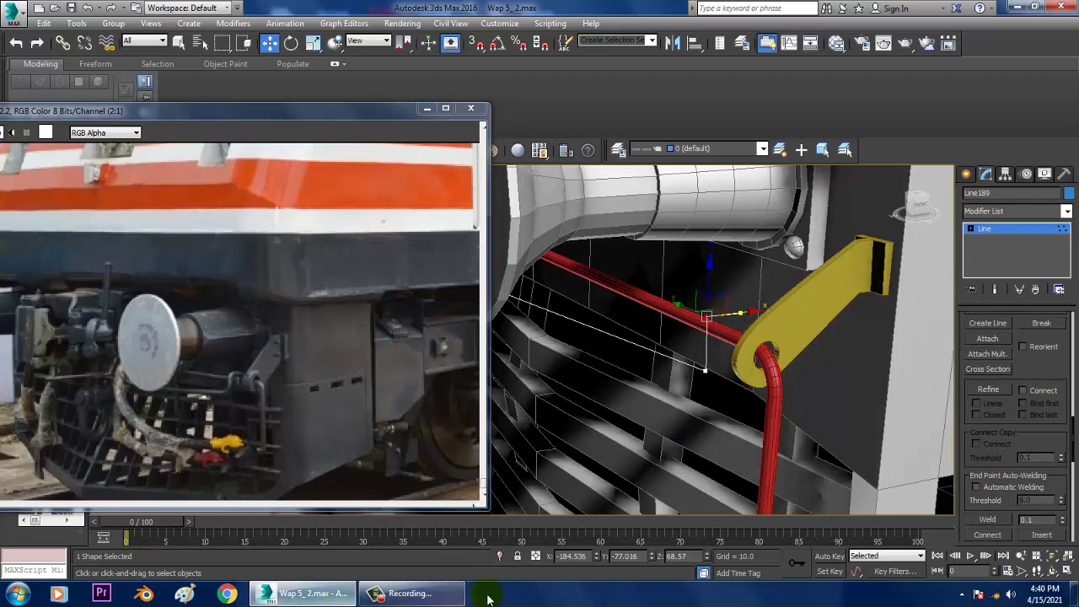
pyautogui.click(426, 595)
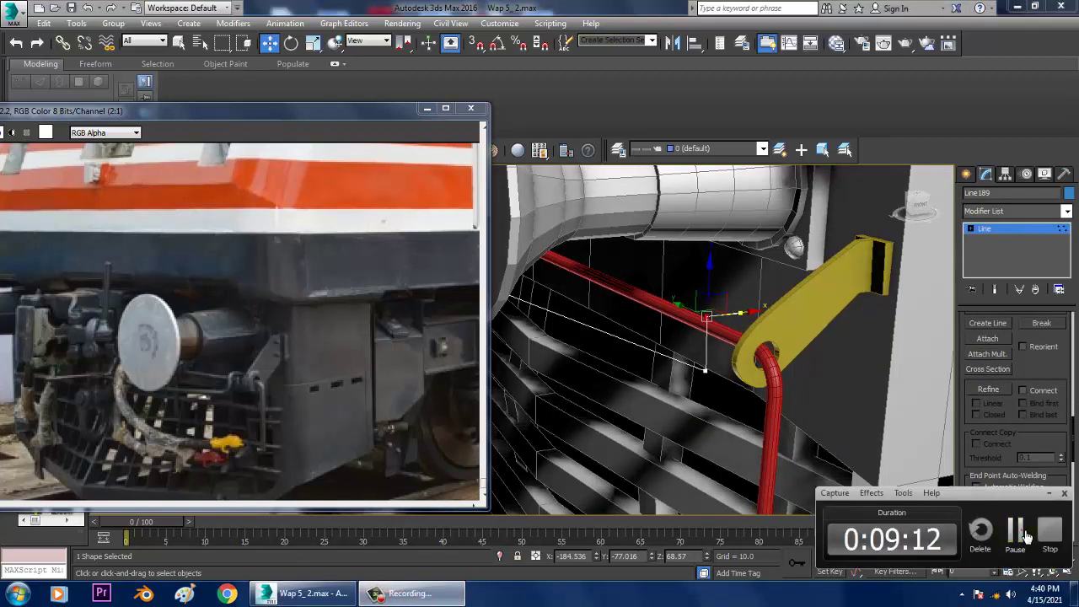
pyautogui.click(1017, 532)
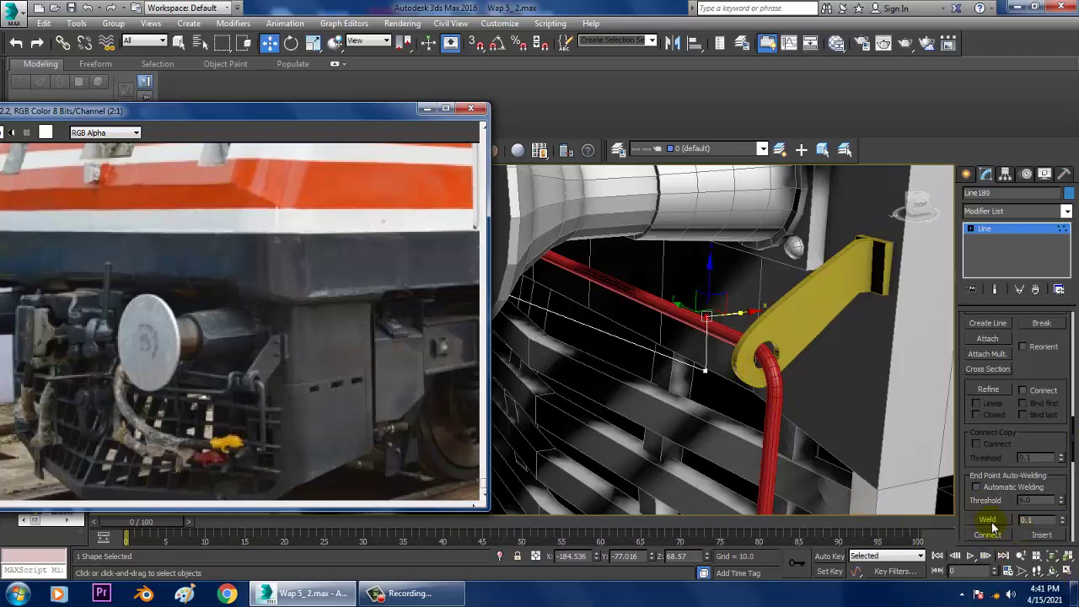
pyautogui.moveTo(1051, 449); pyautogui.dragTo(1051, 331)
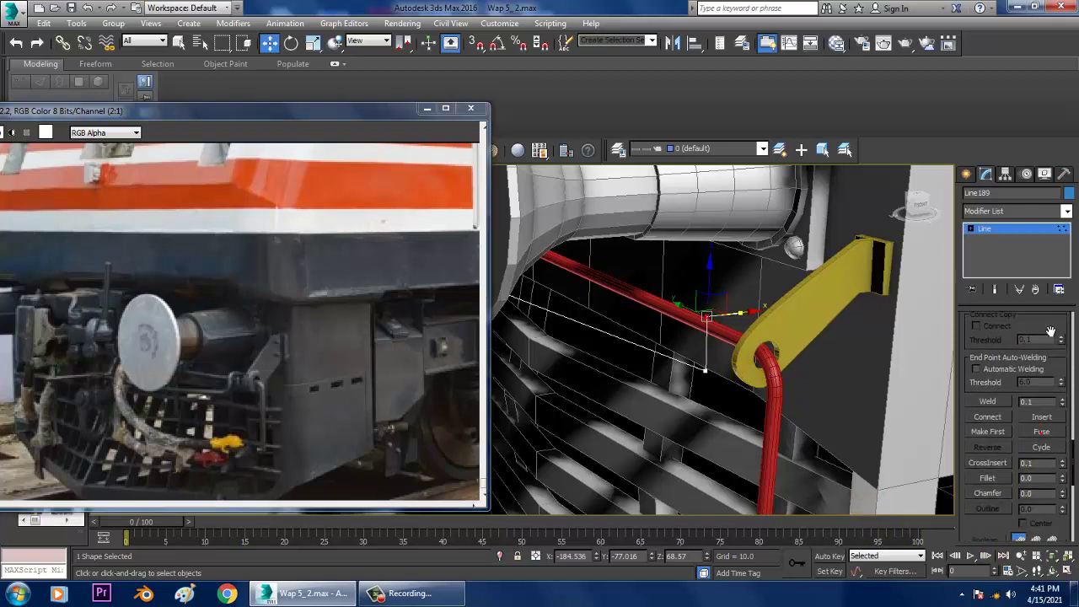
pyautogui.click(988, 479)
pyautogui.moveTo(711, 317); pyautogui.dragTo(705, 308)
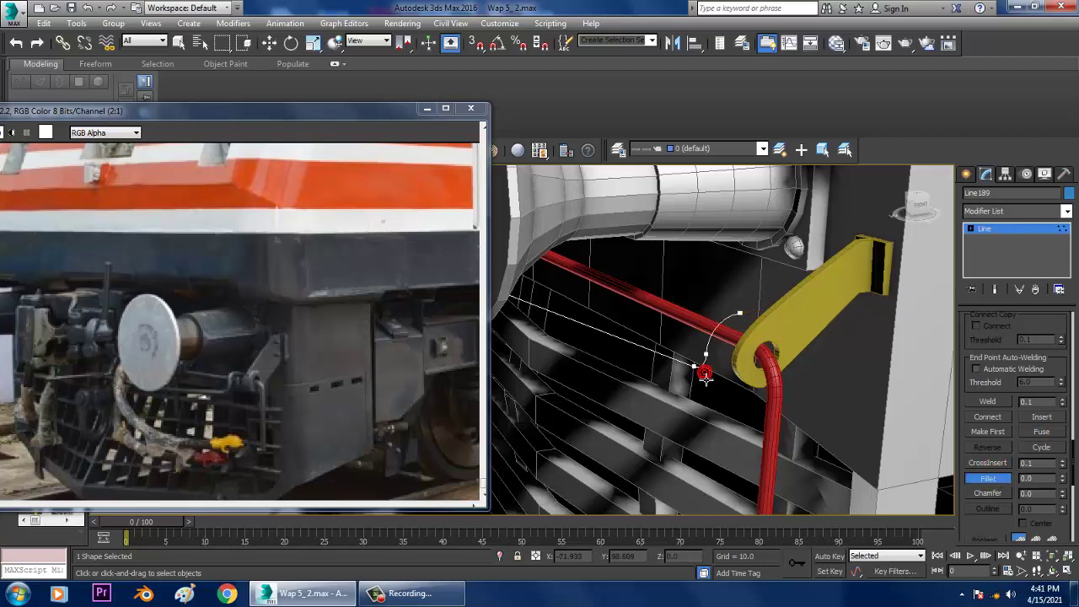
pyautogui.scroll(-6, 705, 377)
pyautogui.press('w')
# Step: Enable the linkage line's rendering in the viewport as a radial rod and set its thickness to 0.75
pyautogui.keyDown('alt'); pyautogui.moveTo(705, 377); pyautogui.dragTo(677, 346, button='middle'); pyautogui.keyUp('alt')
pyautogui.scroll(4, 707, 377)
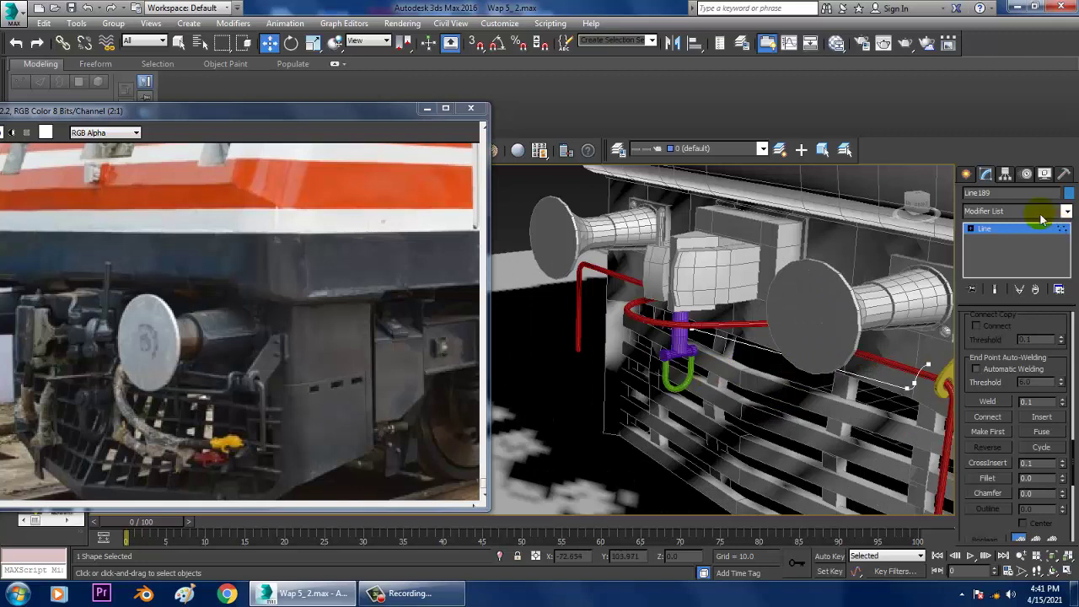
pyautogui.scroll(3, 997, 343)
pyautogui.scroll(5, 982, 383)
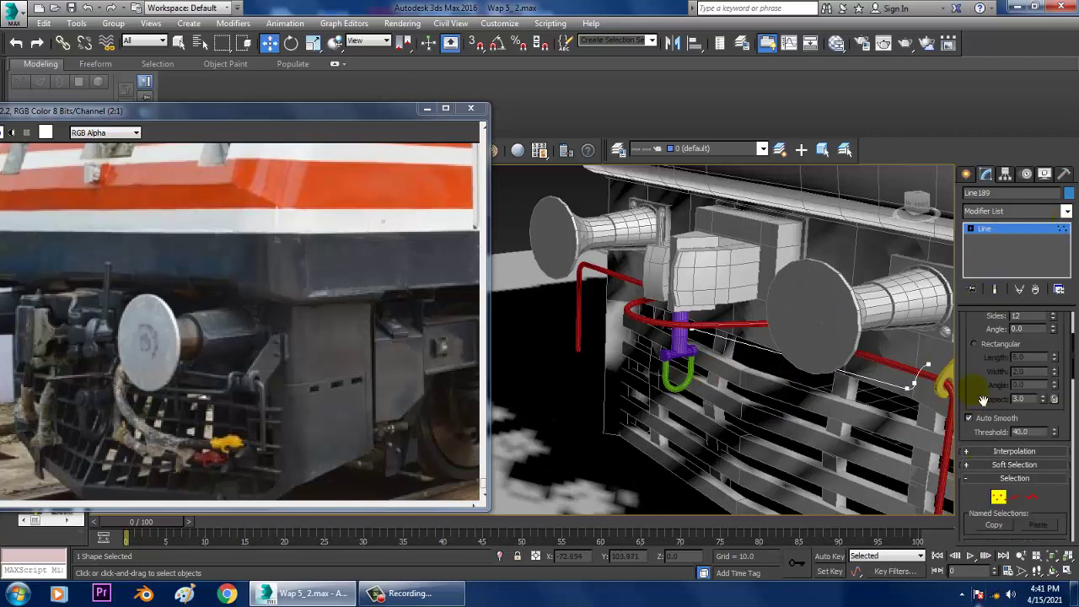
pyautogui.moveTo(985, 345); pyautogui.dragTo(993, 478)
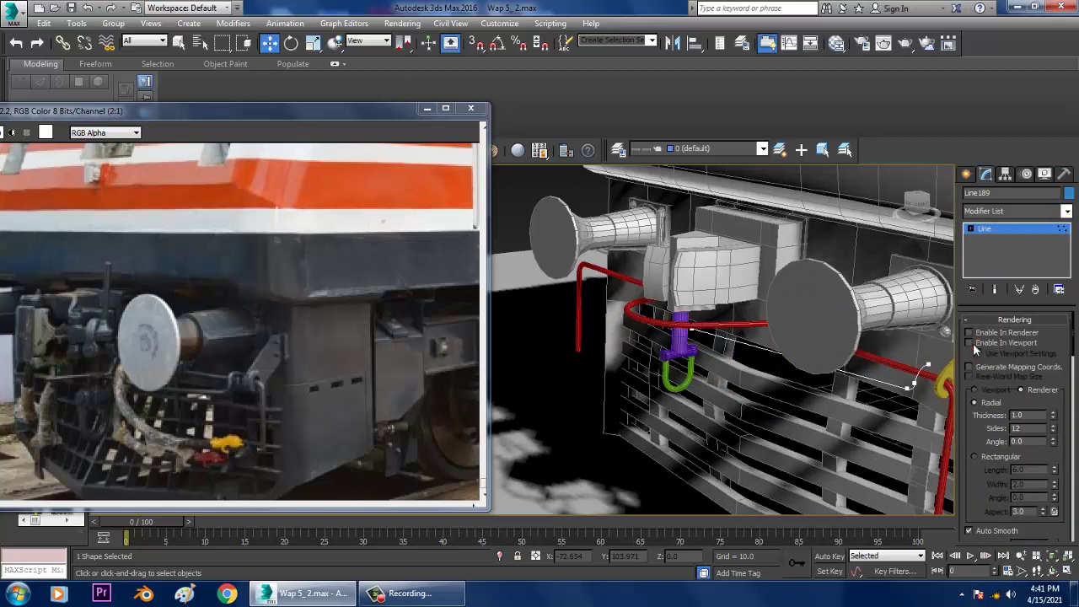
pyautogui.click(970, 343)
pyautogui.scroll(10, 928, 412)
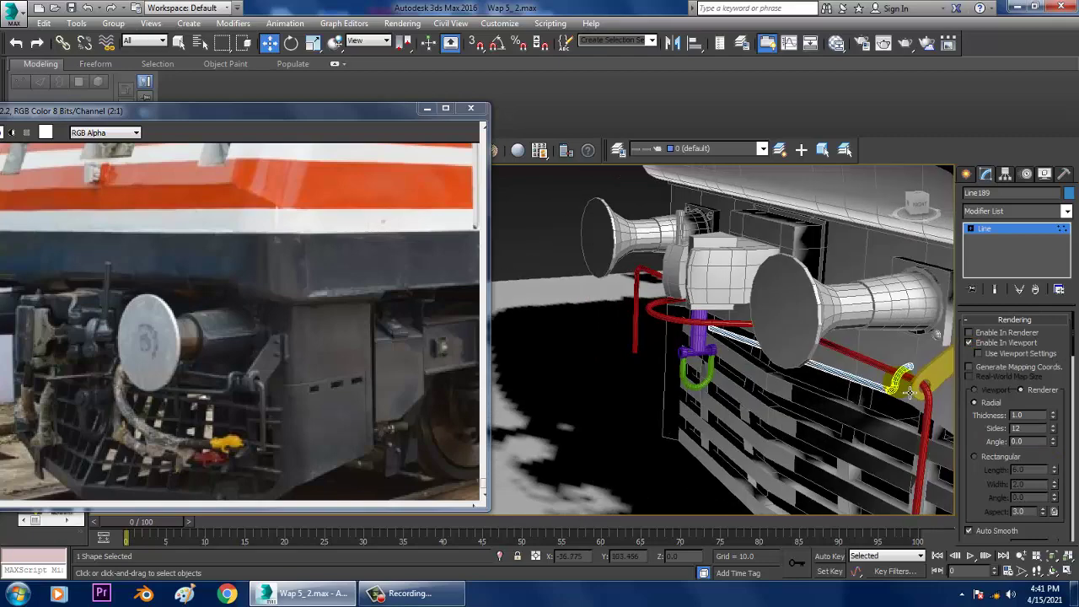
pyautogui.keyDown('alt'); pyautogui.moveTo(754, 289); pyautogui.dragTo(766, 371, button='middle'); pyautogui.keyUp('alt')
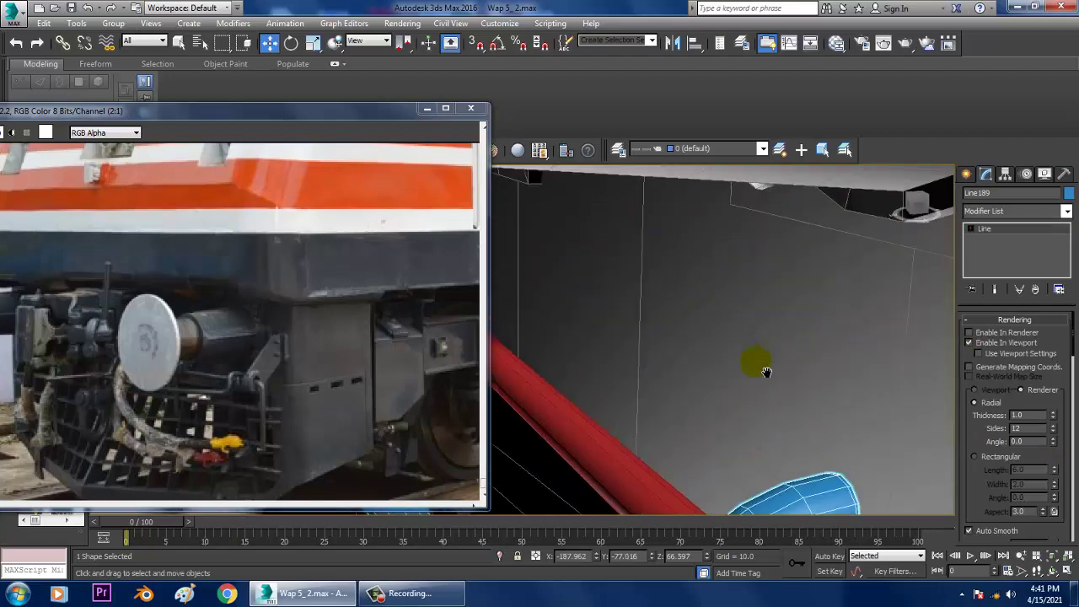
pyautogui.scroll(-6, 765, 371)
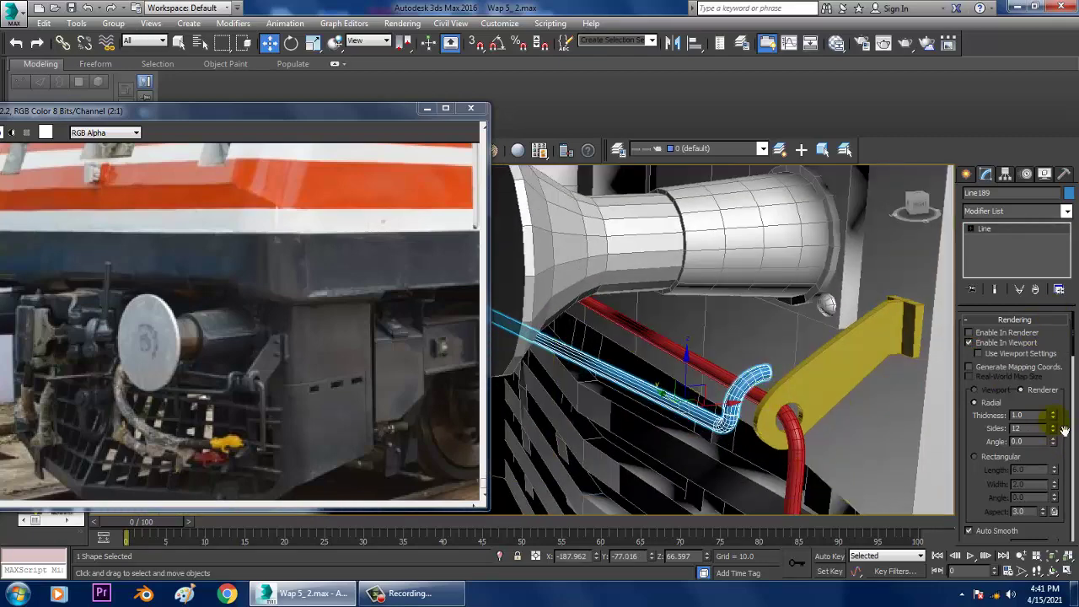
pyautogui.moveTo(1053, 415); pyautogui.dragTo(1053, 430)
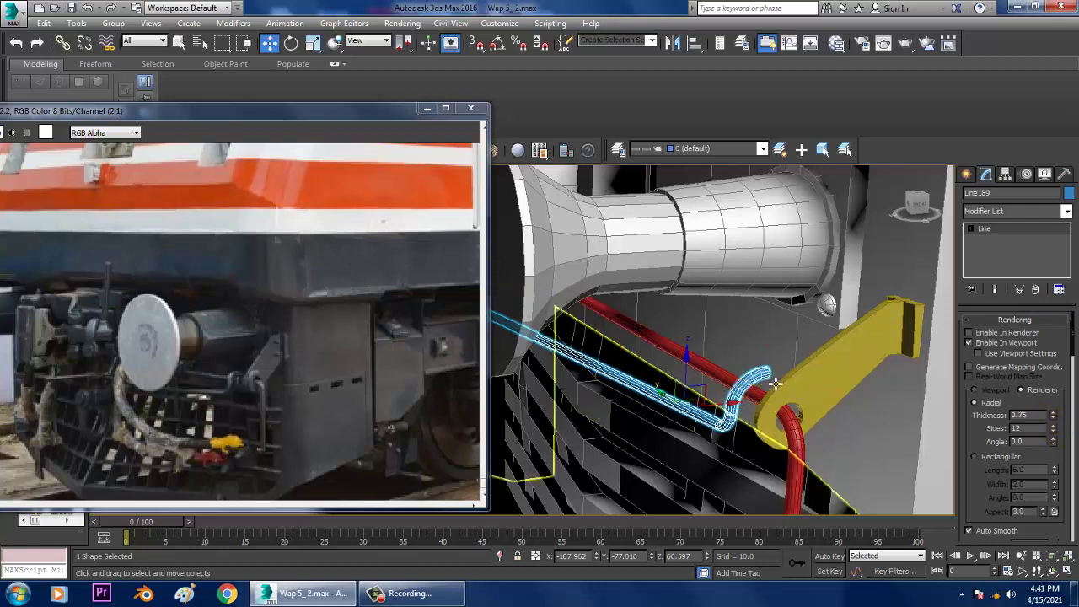
# Step: Adjust the height of the linkage rod's upper bracket-side end vertex and shift it about 3.2 along X toward the yellow bracket
pyautogui.click(770, 347)
pyautogui.click(760, 370)
pyautogui.press('1')
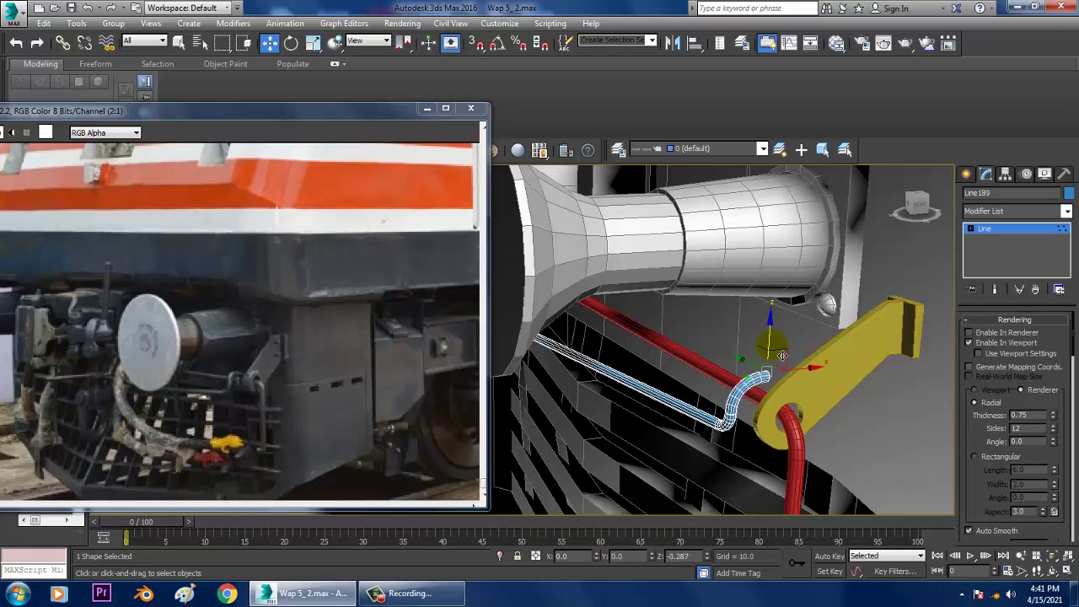
pyautogui.scroll(-5, 757, 413)
pyautogui.scroll(-5, 758, 414)
pyautogui.keyDown('alt'); pyautogui.moveTo(757, 413); pyautogui.dragTo(732, 326, button='middle'); pyautogui.keyUp('alt')
pyautogui.scroll(5, 769, 407)
pyautogui.scroll(3, 770, 389)
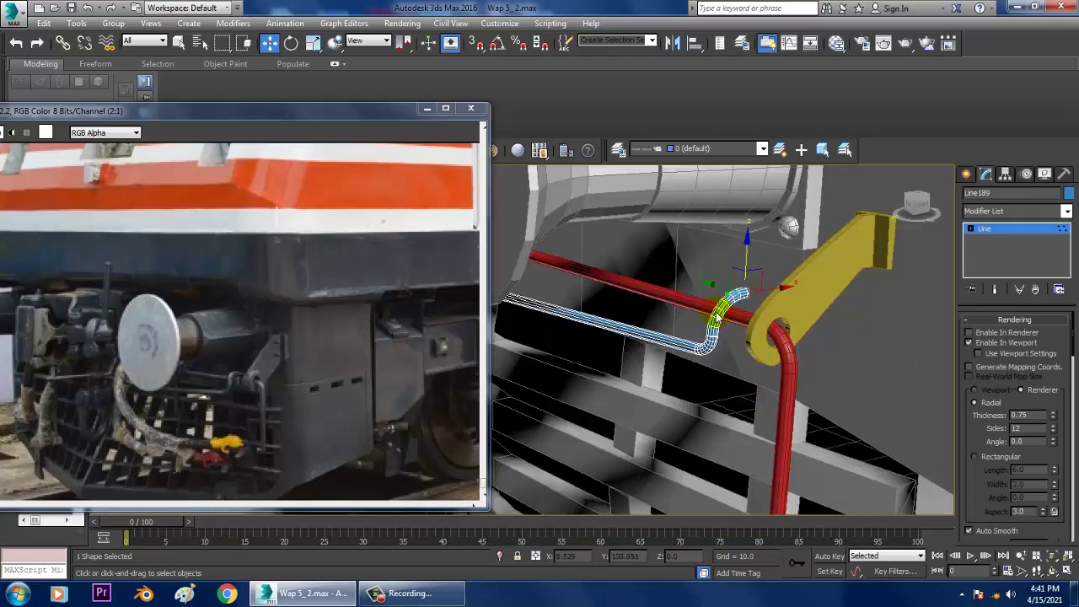
pyautogui.scroll(5, 751, 341)
pyautogui.keyDown('alt'); pyautogui.moveTo(717, 289); pyautogui.dragTo(729, 277, button='middle'); pyautogui.keyUp('alt')
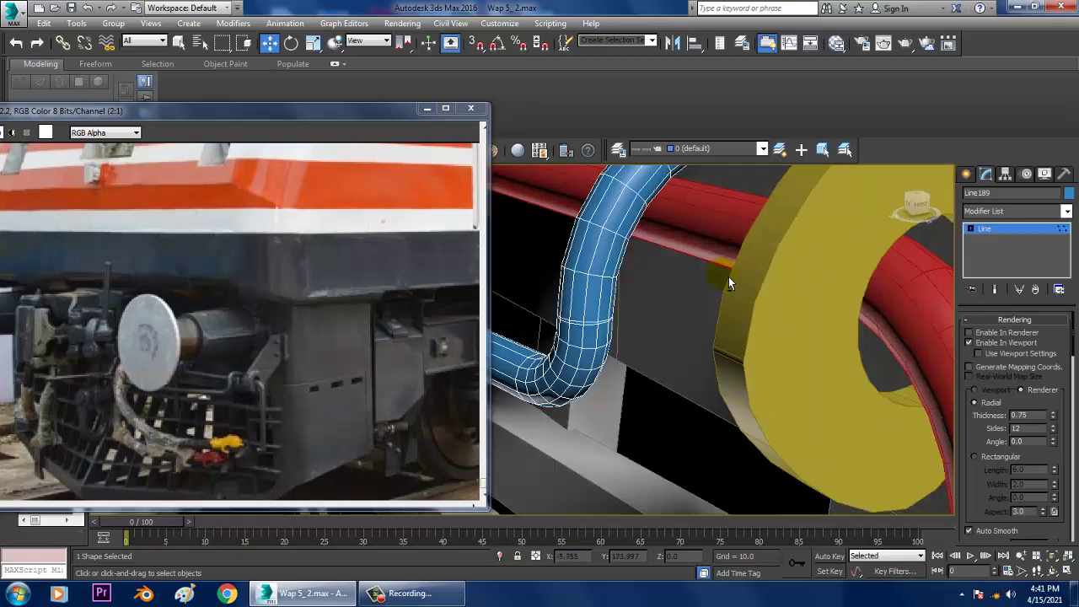
pyautogui.scroll(-8, 729, 276)
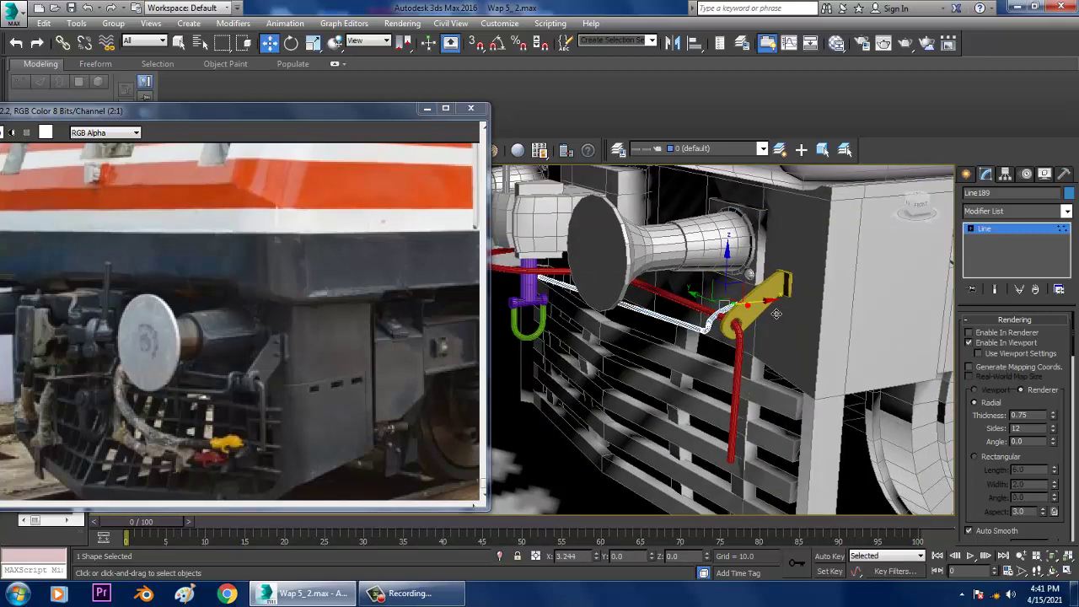
pyautogui.scroll(-3, 765, 313)
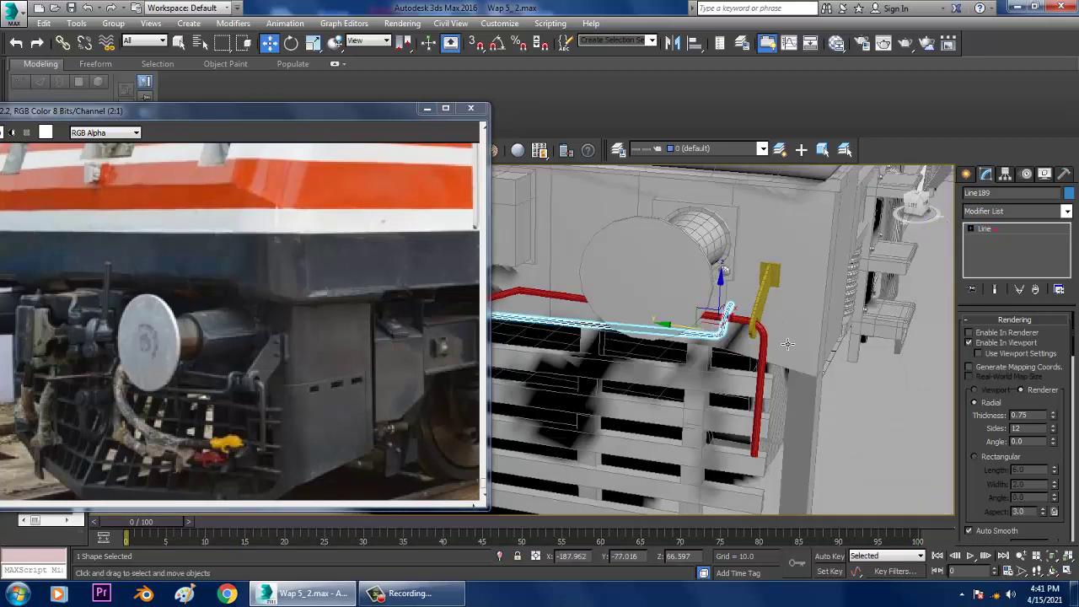
pyautogui.scroll(-4, 749, 357)
pyautogui.moveTo(750, 358); pyautogui.dragTo(798, 355, button='middle')
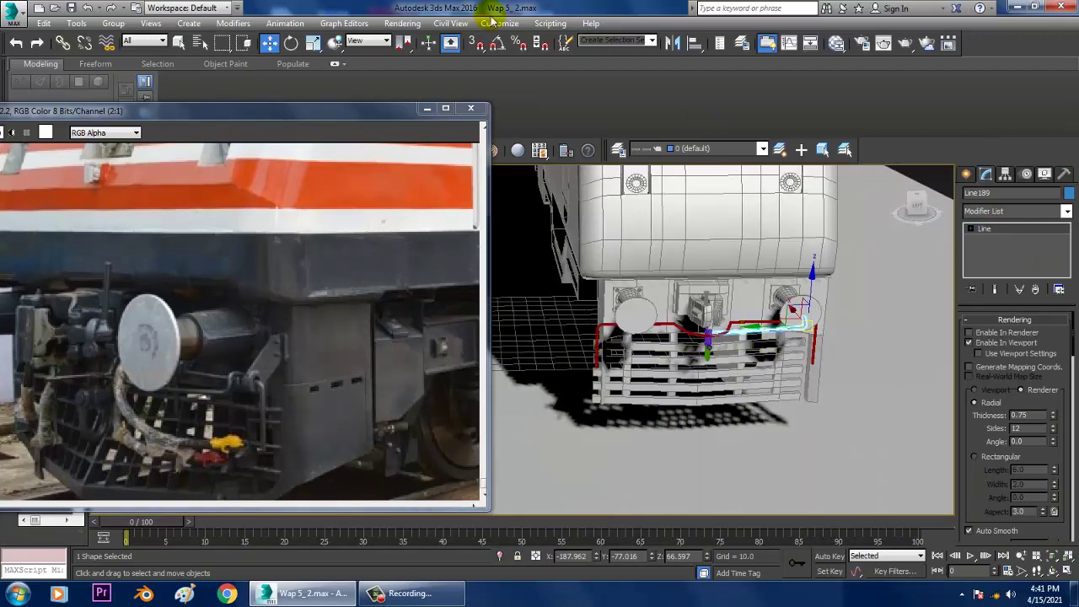
pyautogui.click(675, 42)
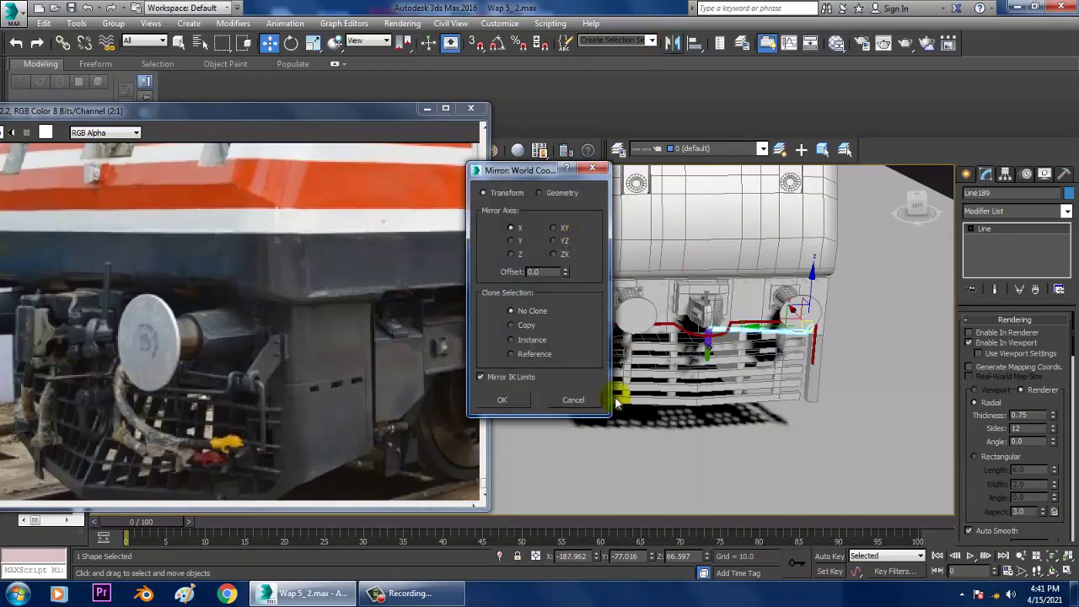
pyautogui.click(573, 400)
# Step: Move the vertices of the red pipe's left corner and vertical leg inward along Y, toward the left buffer
pyautogui.scroll(6, 807, 253)
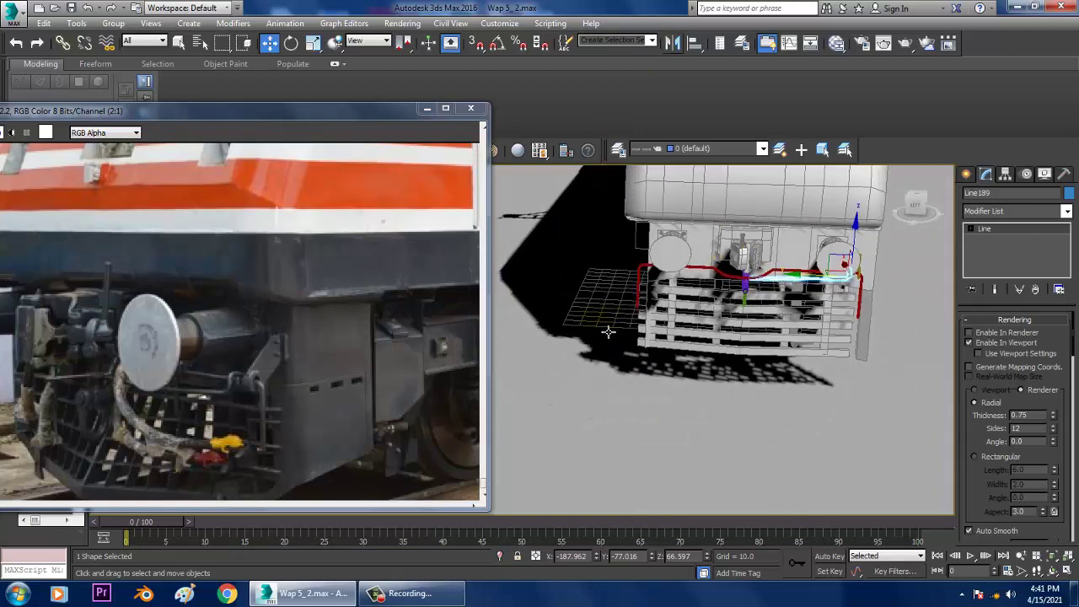
pyautogui.moveTo(808, 254); pyautogui.dragTo(754, 370, button='middle')
pyautogui.click(719, 248)
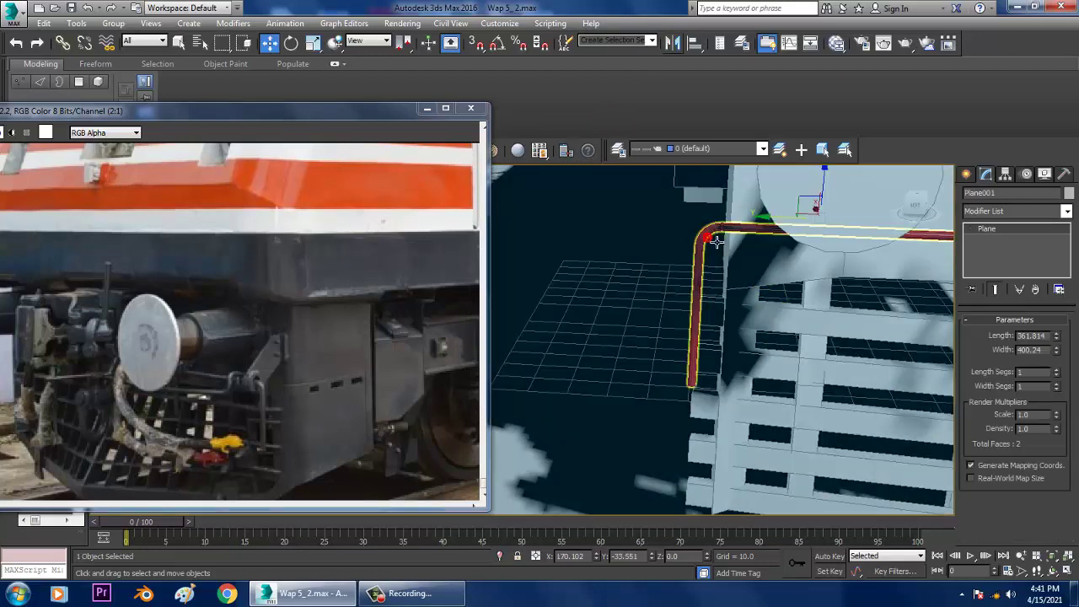
pyautogui.click(718, 242)
pyautogui.moveTo(757, 457); pyautogui.dragTo(758, 458)
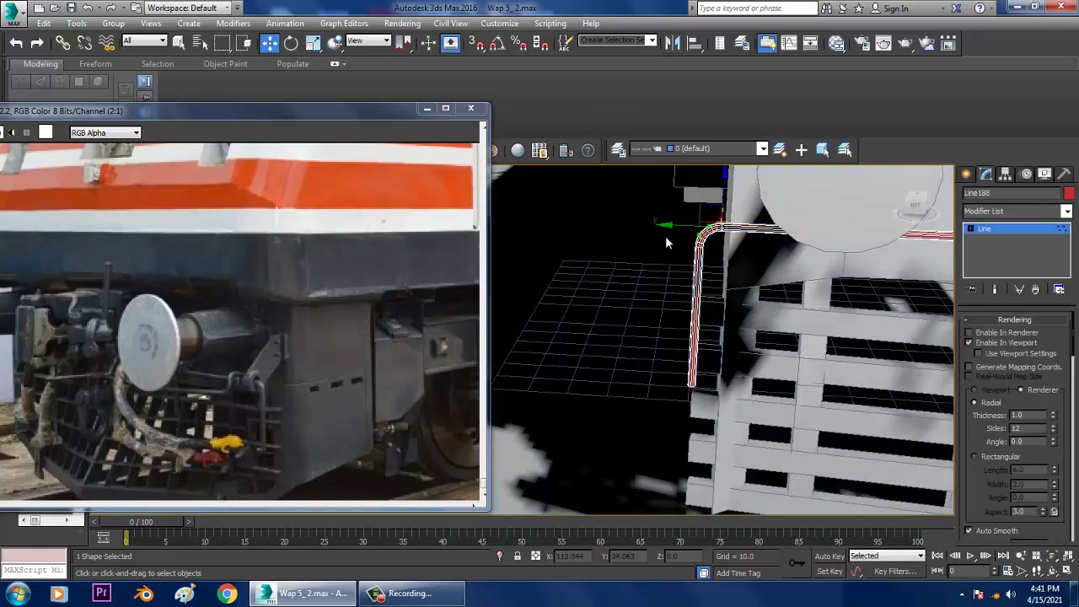
pyautogui.moveTo(717, 231); pyautogui.dragTo(780, 228)
pyautogui.click(1009, 232)
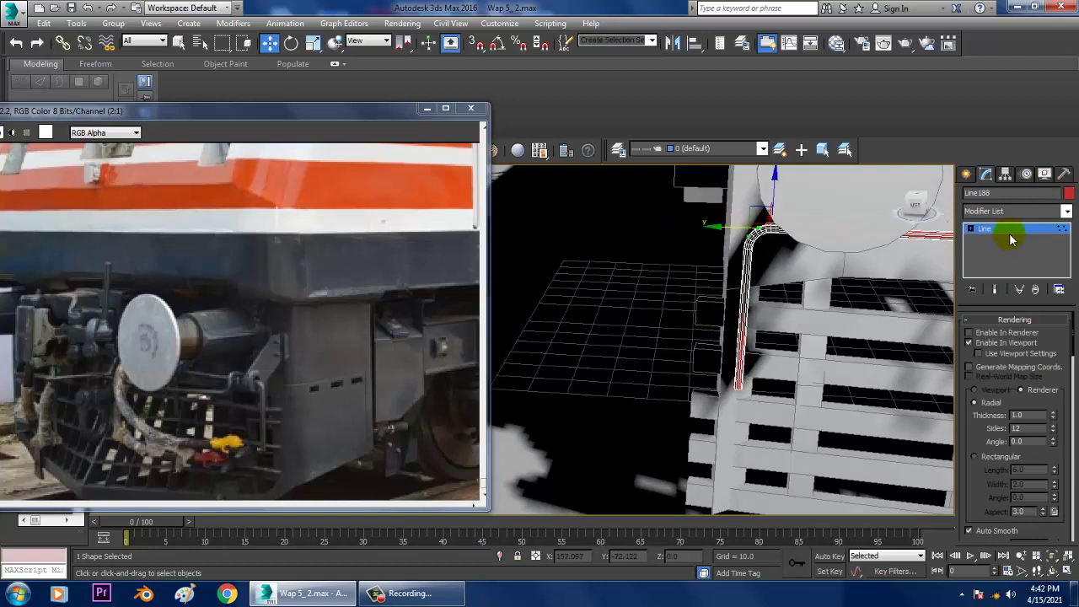
# Step: Mirror the yellow pipe bracket beside the right buffer across the Y axis as a copy
pyautogui.keyDown('alt'); pyautogui.moveTo(861, 371); pyautogui.dragTo(742, 340, button='middle'); pyautogui.keyUp('alt')
pyautogui.moveTo(695, 376); pyautogui.dragTo(826, 310, button='middle')
pyautogui.click(827, 309)
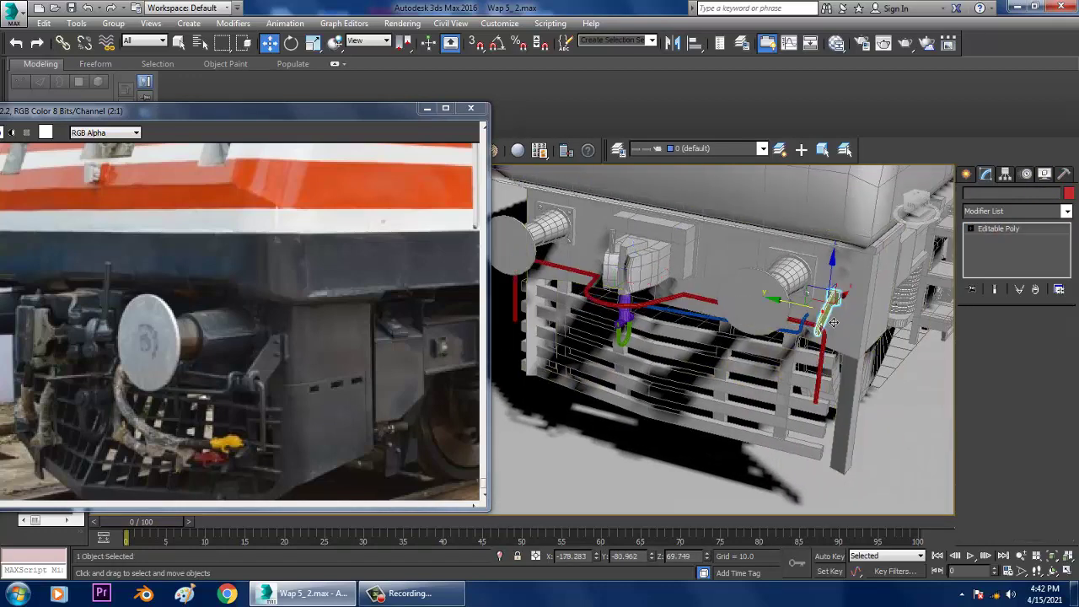
pyautogui.click(676, 43)
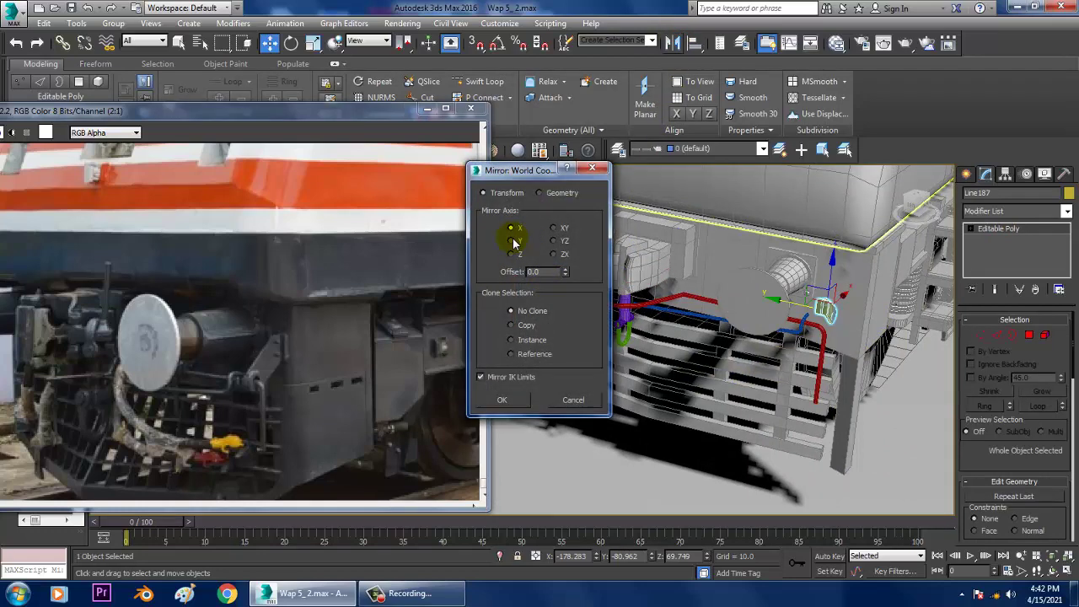
pyautogui.click(512, 326)
pyautogui.click(509, 401)
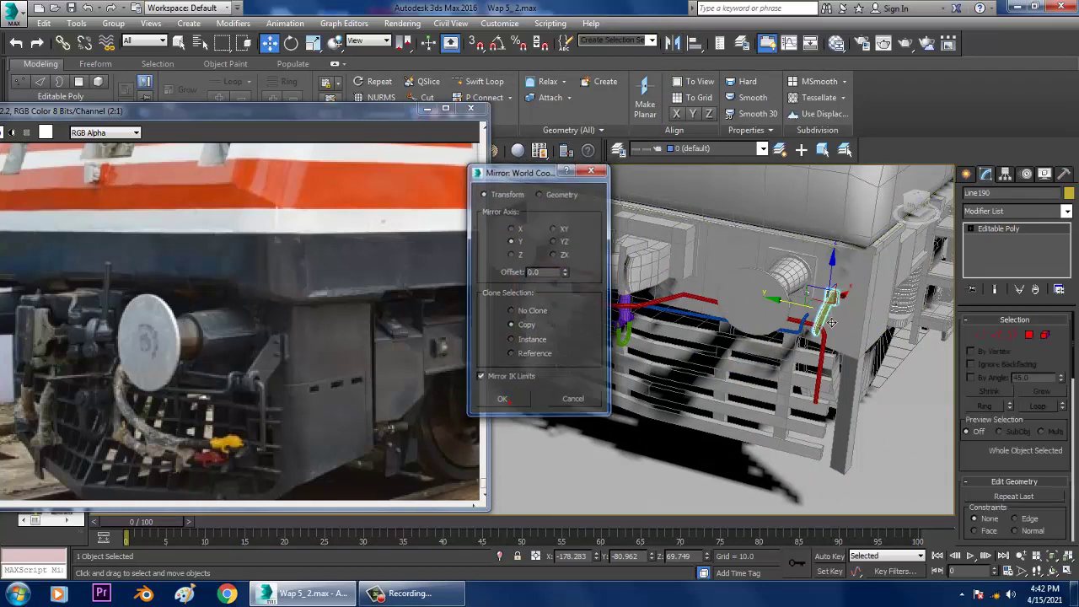
# Step: Move the mirrored bracket along Y to the opposite side, onto the red pipe's corner beside the left buffer
pyautogui.keyDown('alt'); pyautogui.moveTo(626, 337); pyautogui.dragTo(788, 313, button='middle'); pyautogui.keyUp('alt')
pyautogui.moveTo(776, 307); pyautogui.dragTo(516, 274)
pyautogui.keyDown('alt'); pyautogui.moveTo(675, 310); pyautogui.dragTo(852, 310, button='middle'); pyautogui.keyUp('alt')
pyautogui.scroll(3, 721, 308)
pyautogui.moveTo(715, 324); pyautogui.dragTo(593, 327)
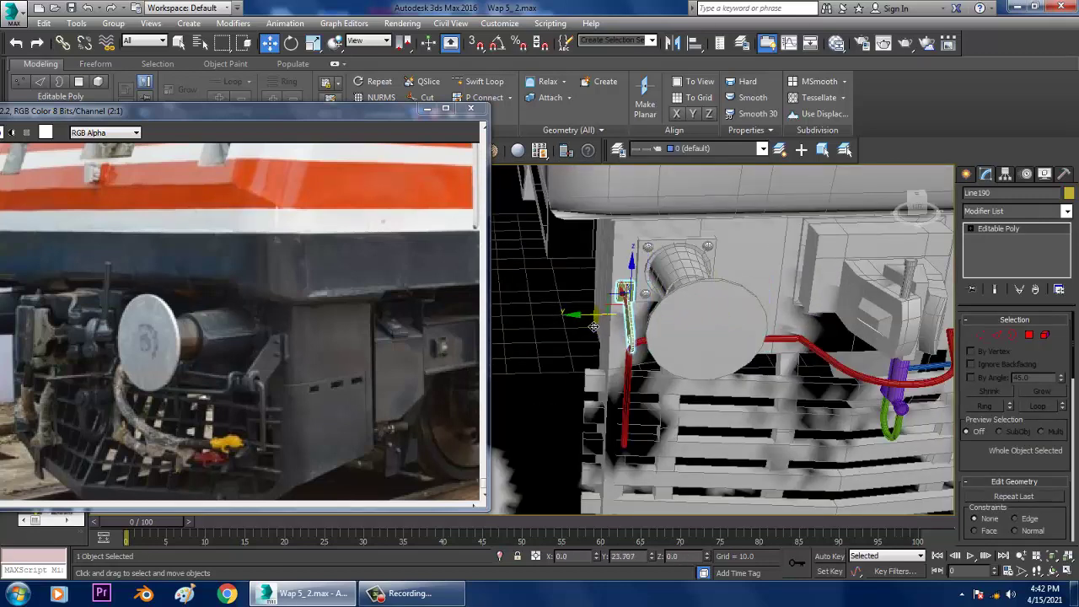
pyautogui.keyDown('alt'); pyautogui.moveTo(748, 338); pyautogui.dragTo(646, 285, button='middle'); pyautogui.keyUp('alt')
pyautogui.keyDown('alt'); pyautogui.moveTo(842, 315); pyautogui.dragTo(696, 307, button='middle'); pyautogui.keyUp('alt')
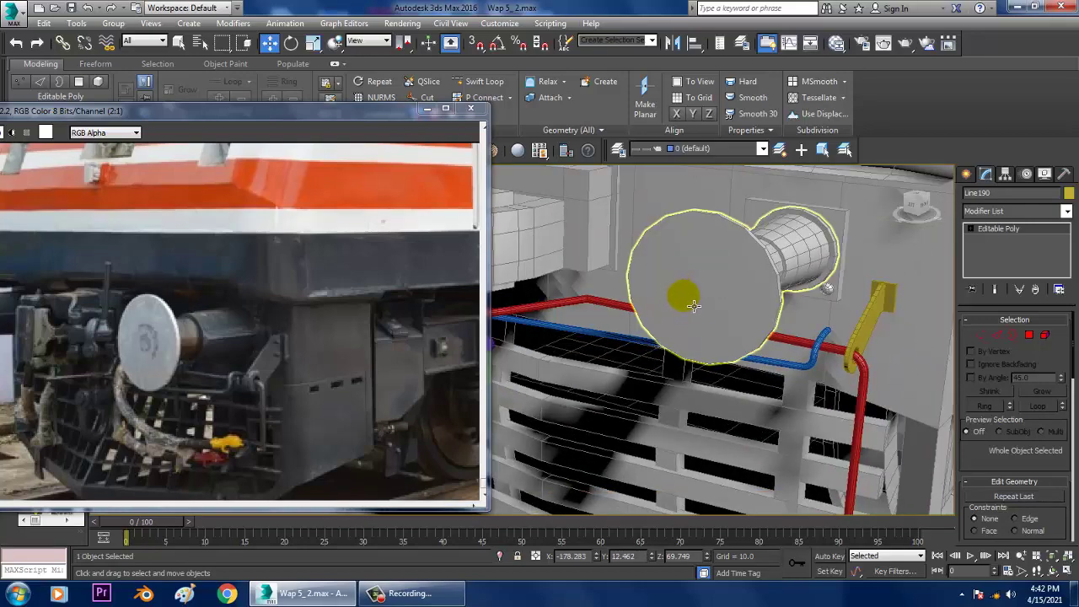
pyautogui.keyDown('alt'); pyautogui.moveTo(548, 320); pyautogui.dragTo(783, 328, button='middle'); pyautogui.keyUp('alt')
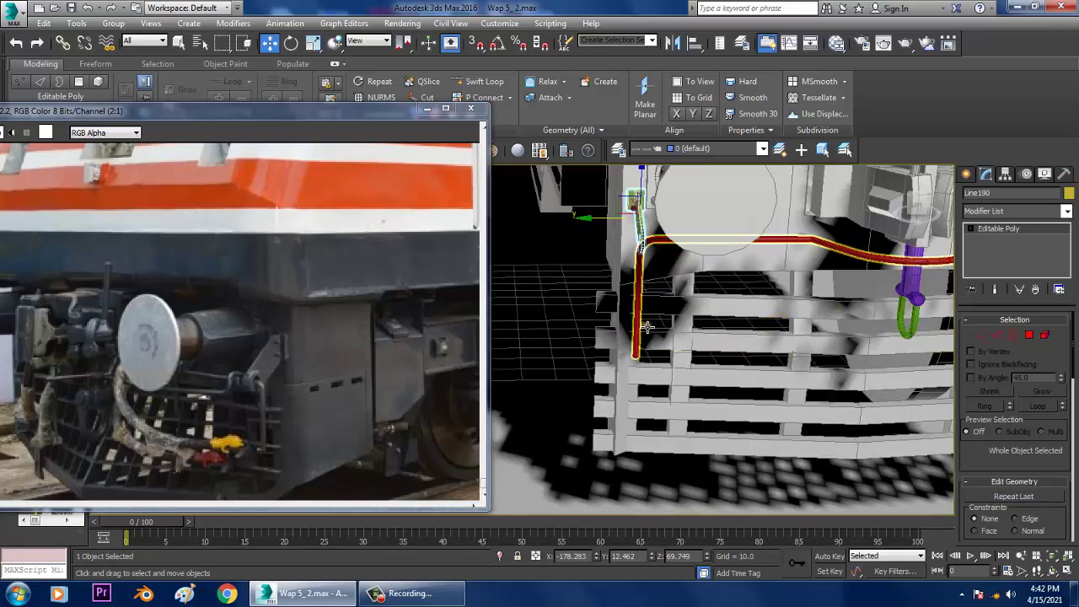
# Step: Try to select the upper horizontal bars of the front grille together, and undo the last action
pyautogui.click(640, 330)
pyautogui.scroll(-4, 639, 316)
pyautogui.moveTo(856, 337); pyautogui.dragTo(676, 341, button='middle')
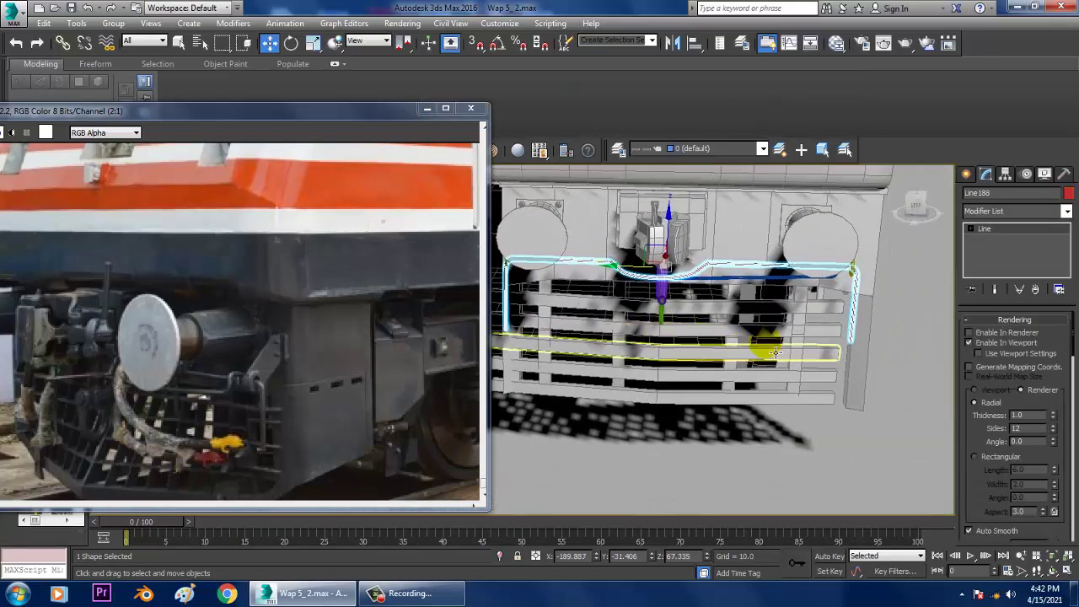
pyautogui.click(713, 312)
pyautogui.keyDown('ctrl'); pyautogui.click(692, 326); pyautogui.keyUp('ctrl')
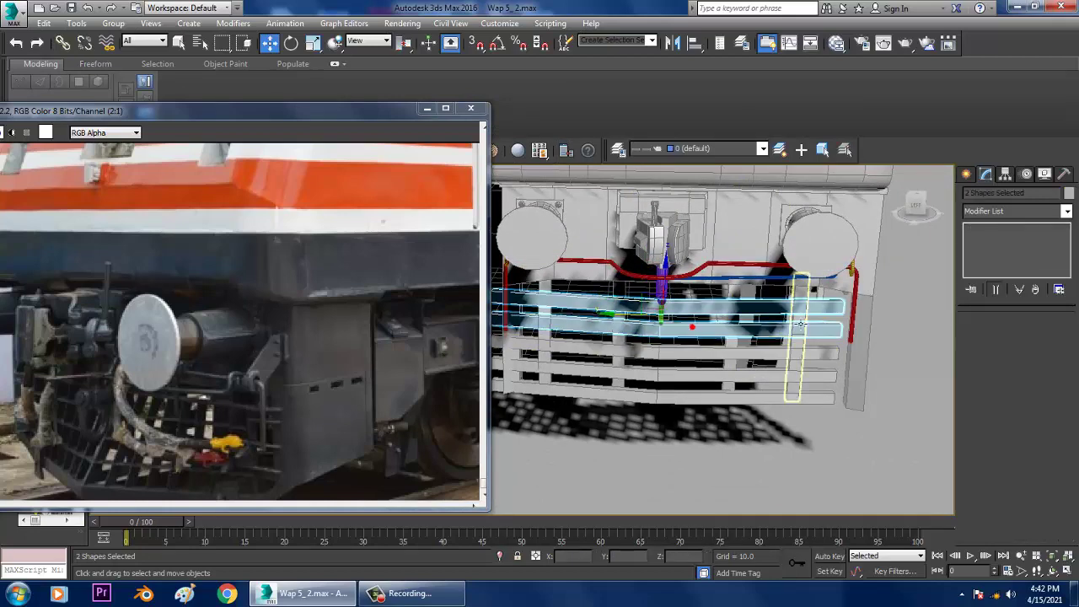
pyautogui.scroll(-3, 823, 344)
pyautogui.moveTo(823, 344); pyautogui.dragTo(818, 363, button='middle')
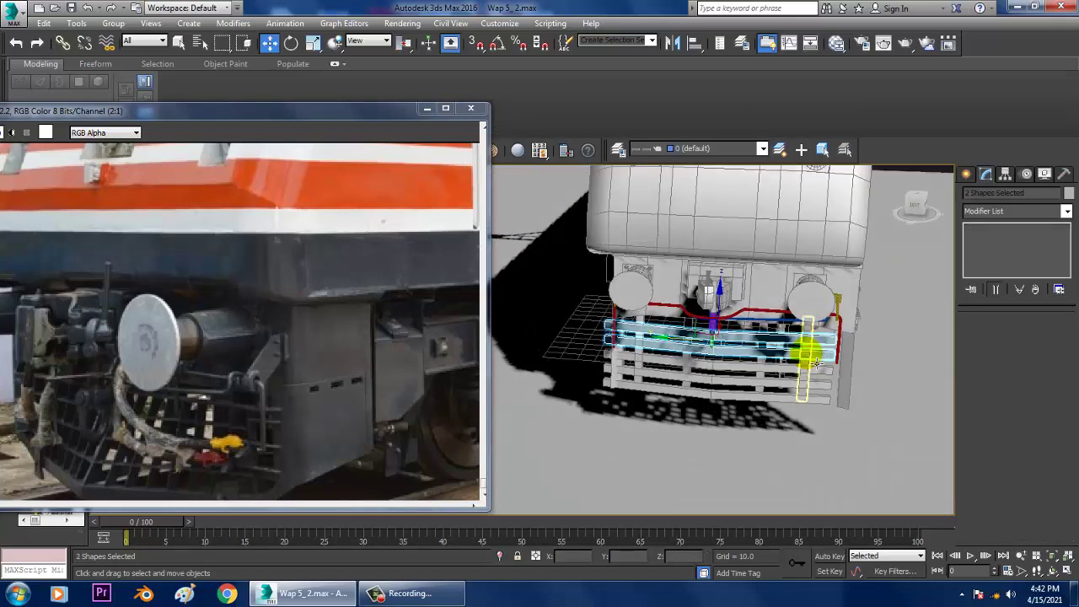
pyautogui.hotkey('ctrl', 'z')
pyautogui.click(816, 360)
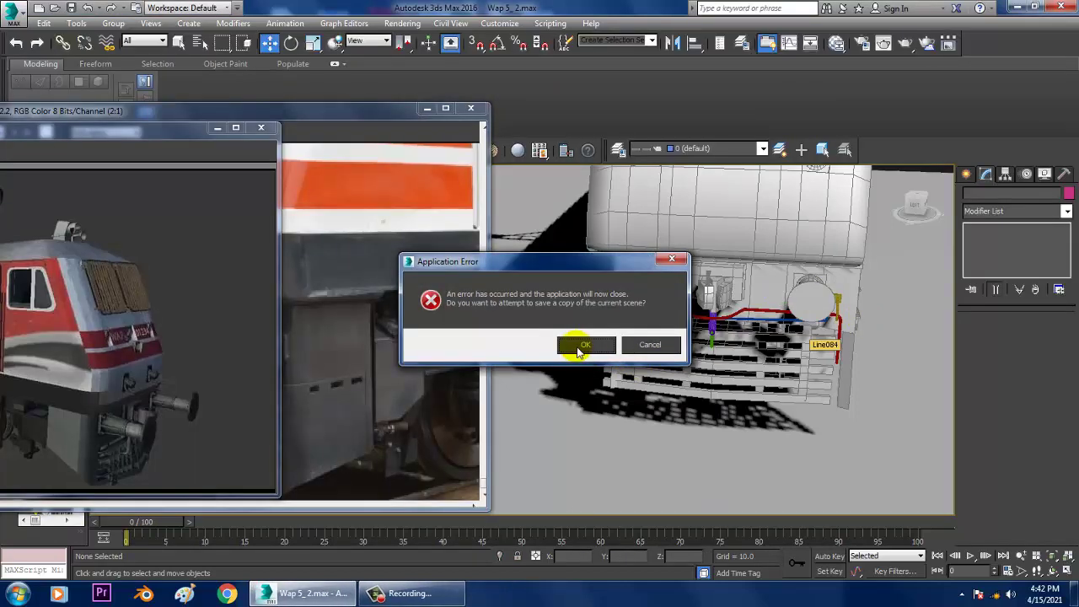
# Step: Save a recovery copy of the crashed scene and dismiss the error report without sending it
pyautogui.click(585, 345)
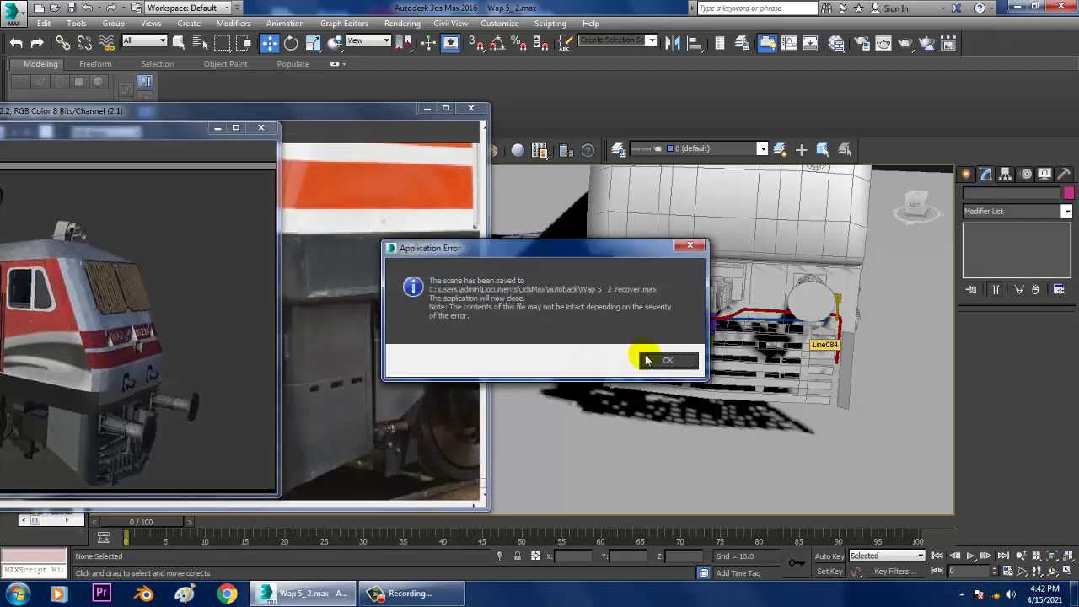
pyautogui.click(668, 360)
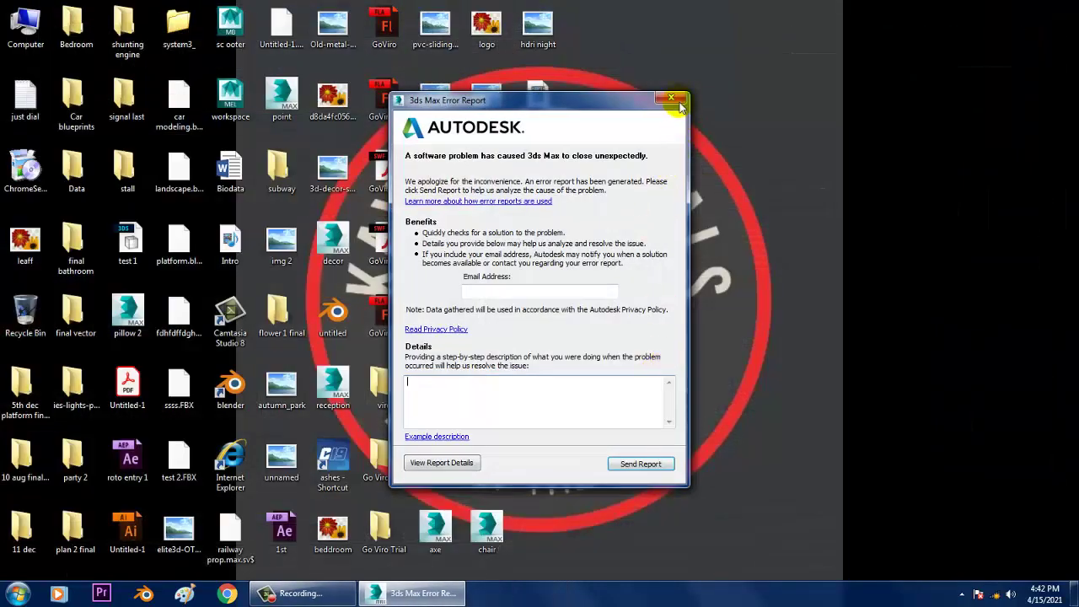
pyautogui.click(672, 98)
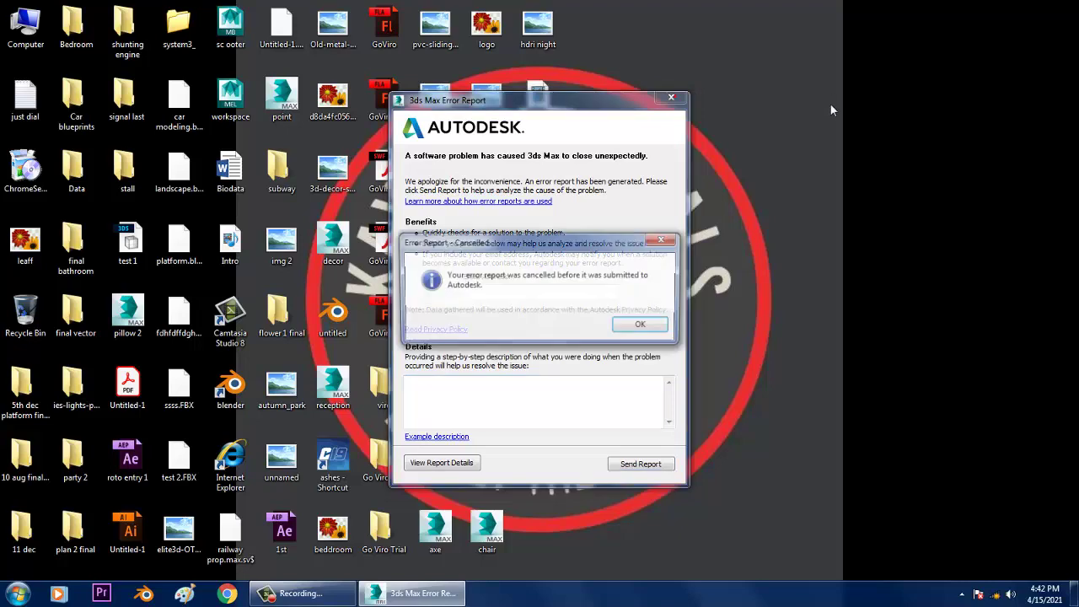
pyautogui.click(641, 322)
# Step: Restart 3ds Max 2016 - English and open the recovered scene Wap 5_ 2_recover.max
pyautogui.click(18, 593)
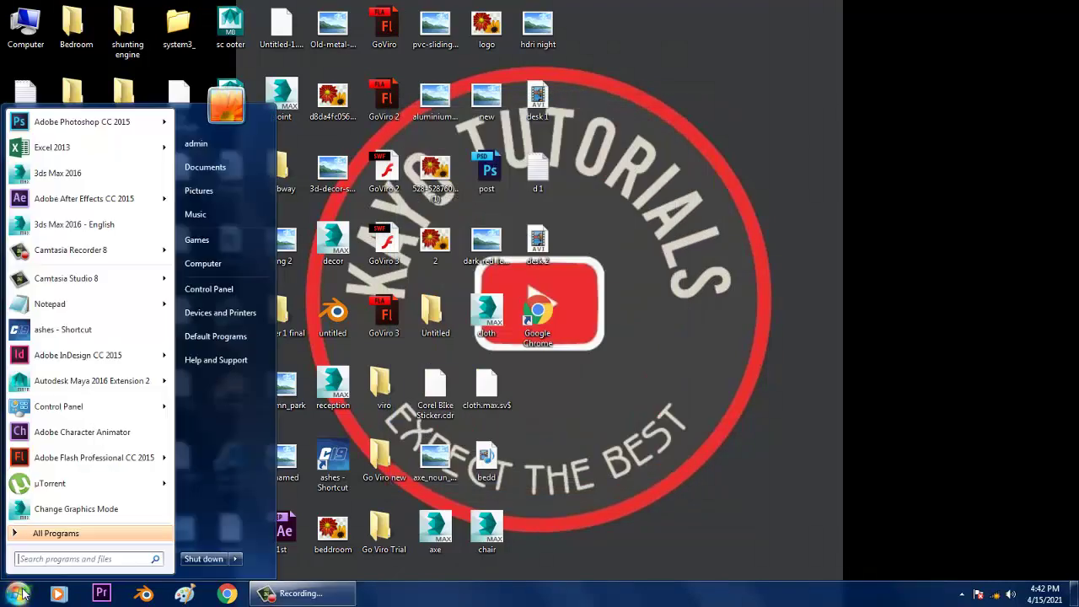
pyautogui.click(74, 230)
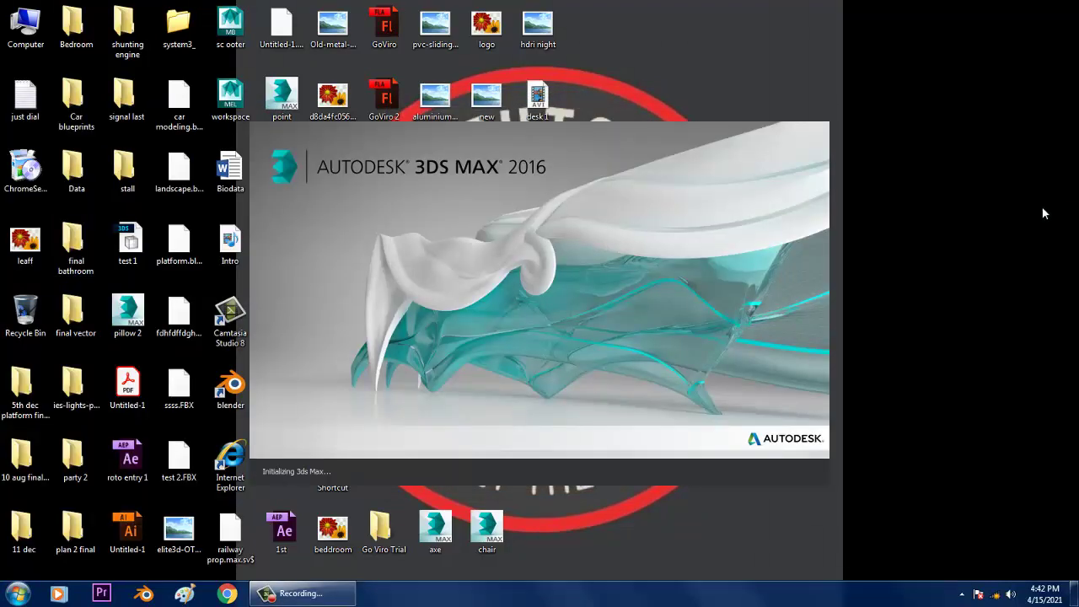
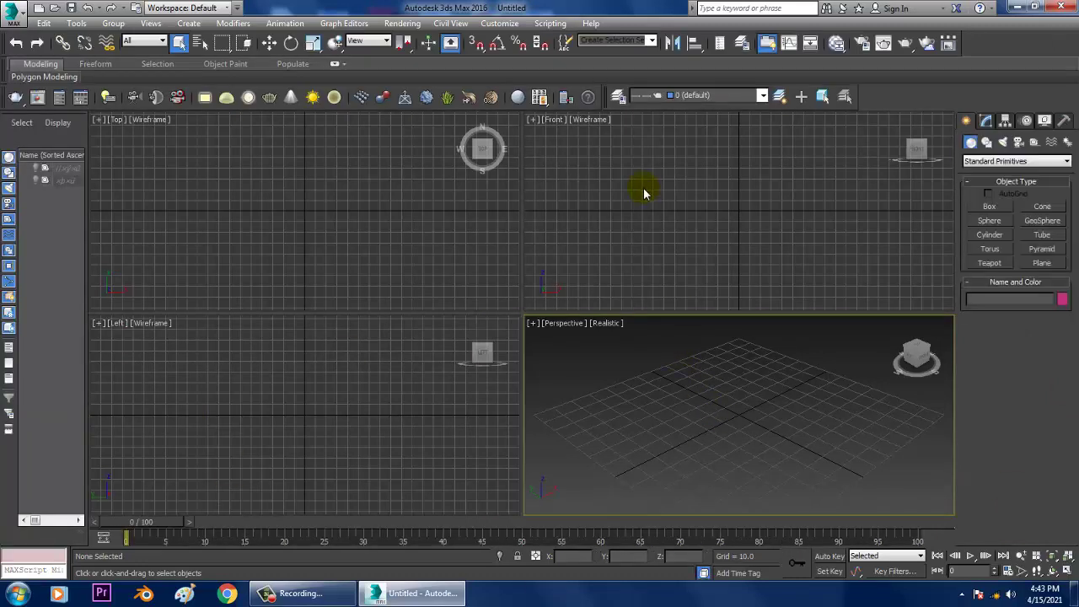
pyautogui.click(15, 11)
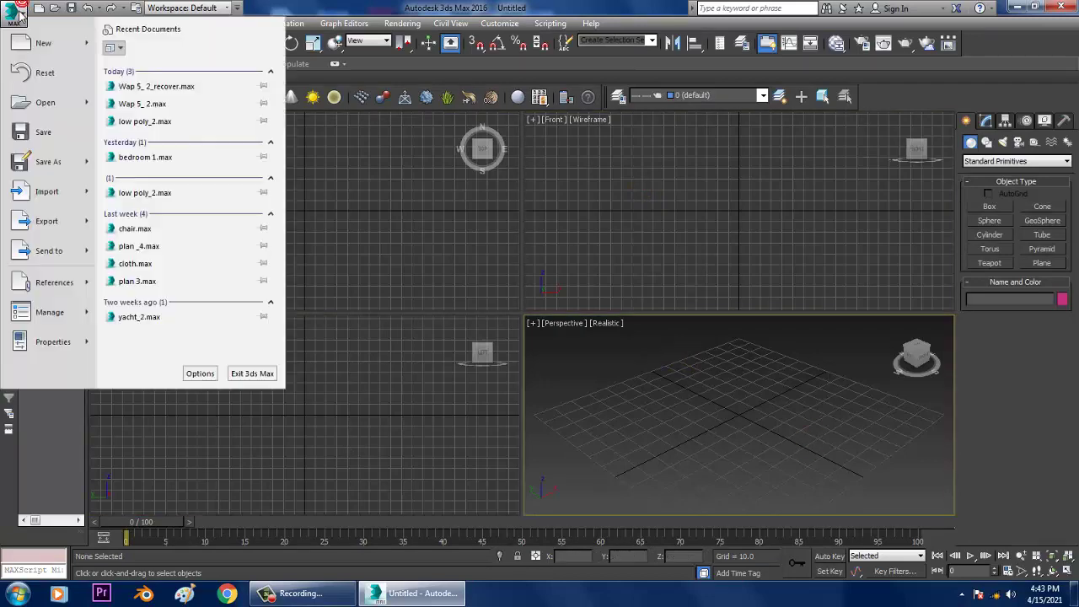
pyautogui.click(141, 86)
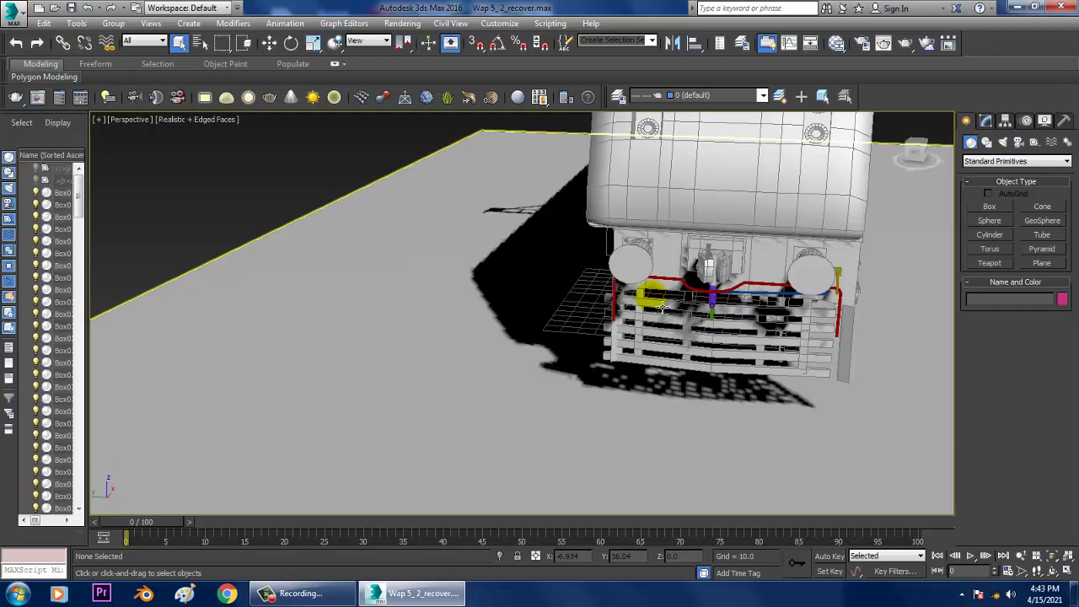
# Step: Select the locomotive's front-end parts in side view without the main body, and clear the selection
pyautogui.moveTo(654, 297); pyautogui.dragTo(560, 273, button='middle')
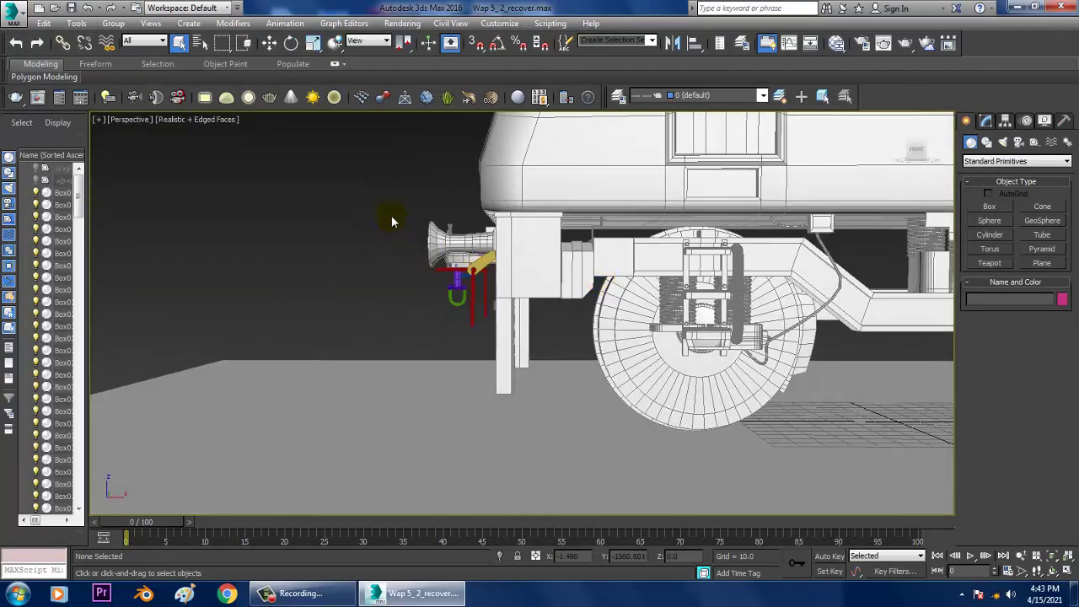
pyautogui.moveTo(532, 389); pyautogui.dragTo(590, 363)
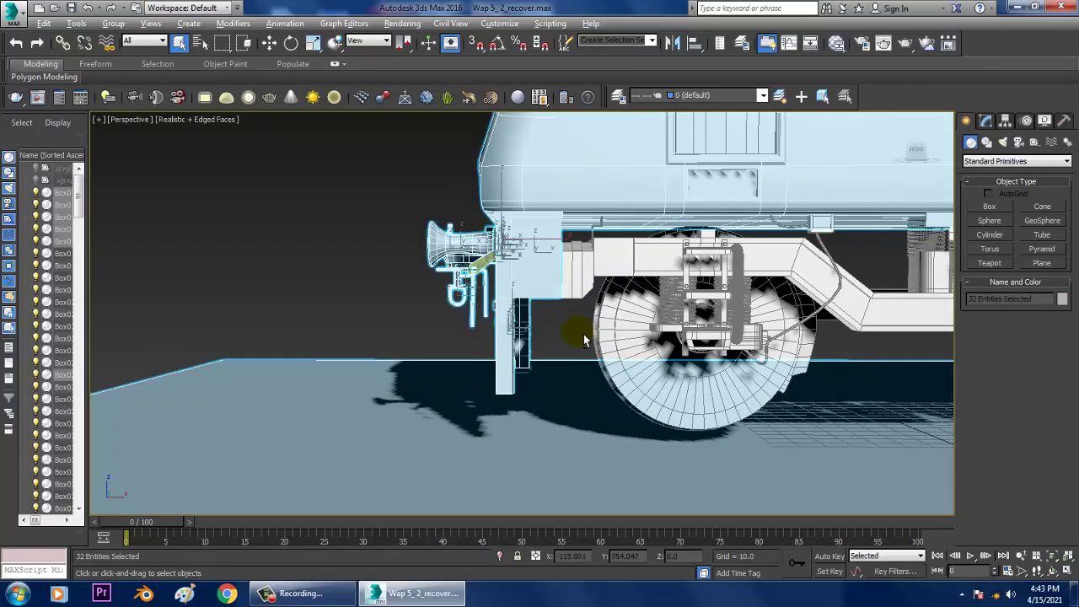
pyautogui.moveTo(727, 169); pyautogui.dragTo(727, 172)
pyautogui.keyDown('alt'); pyautogui.moveTo(727, 172); pyautogui.dragTo(569, 273, button='middle'); pyautogui.keyUp('alt')
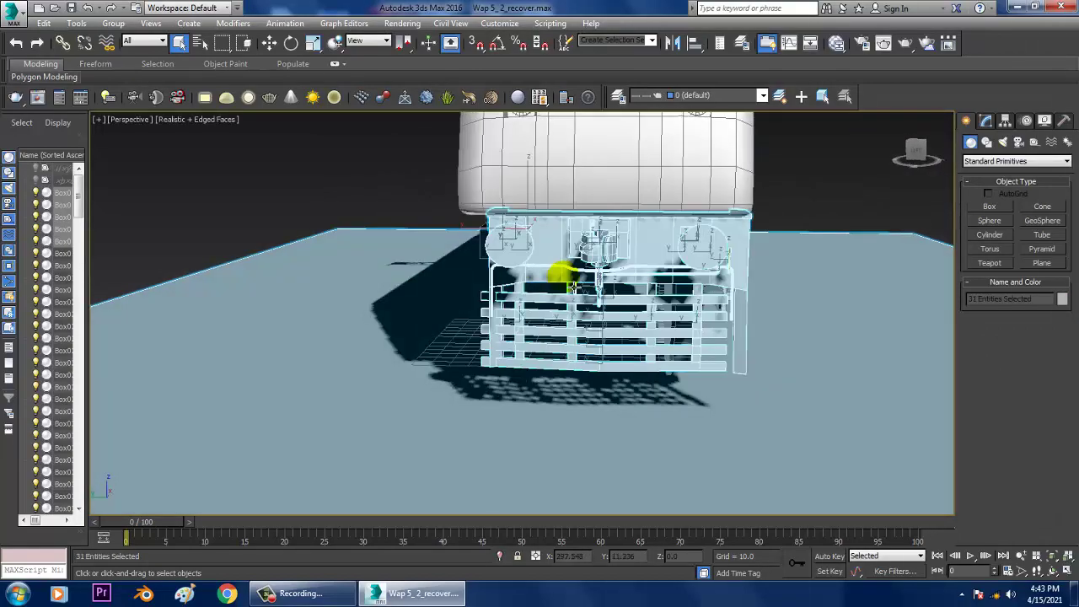
pyautogui.scroll(5, 578, 287)
pyautogui.scroll(-5, 643, 255)
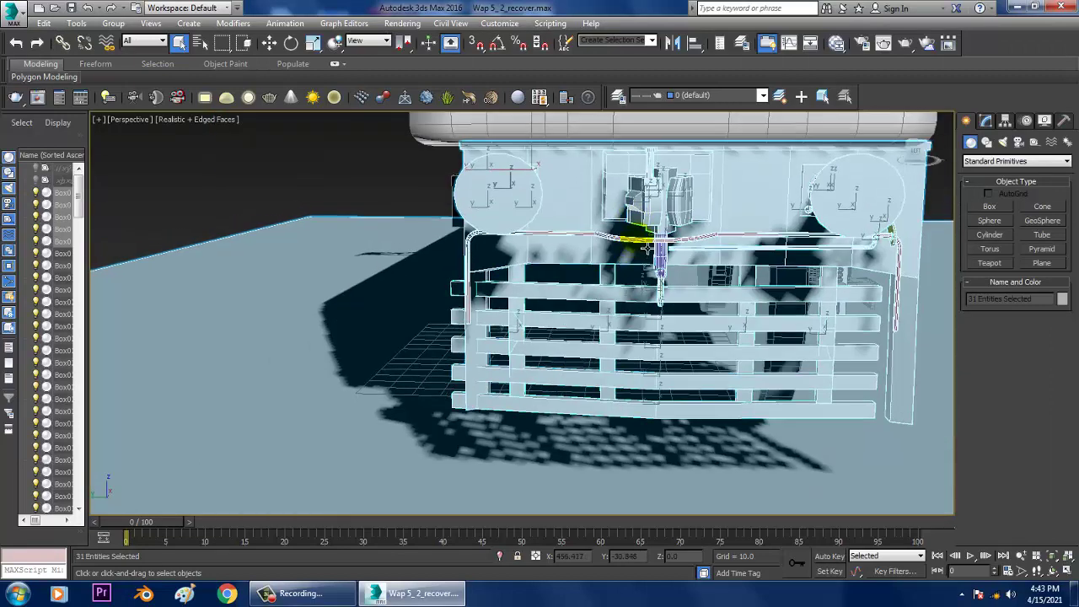
pyautogui.press('w')
pyautogui.moveTo(629, 270); pyautogui.dragTo(602, 279)
pyautogui.click(250, 155)
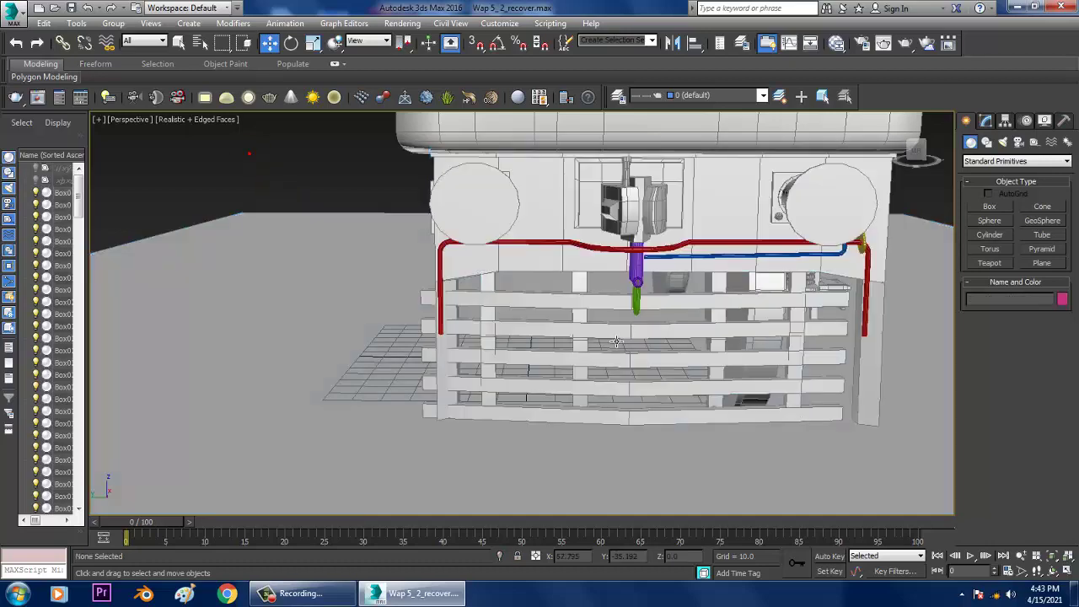
# Step: Select the front grille's four vertical and five horizontal bars and shift them sideways along Y between the side posts
pyautogui.click(777, 319)
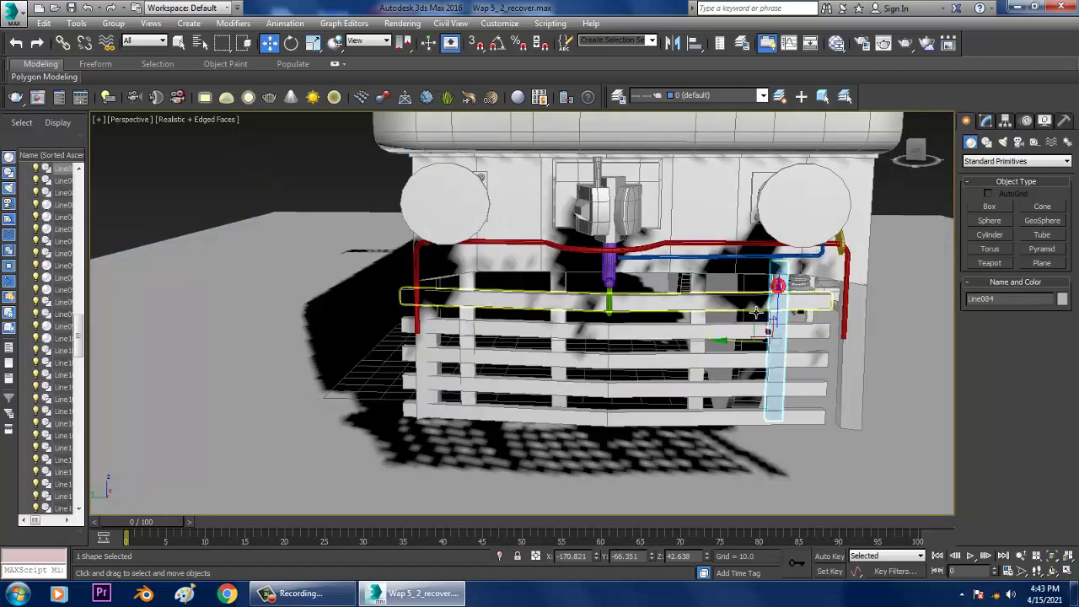
pyautogui.keyDown('ctrl'); pyautogui.click(695, 305); pyautogui.keyUp('ctrl')
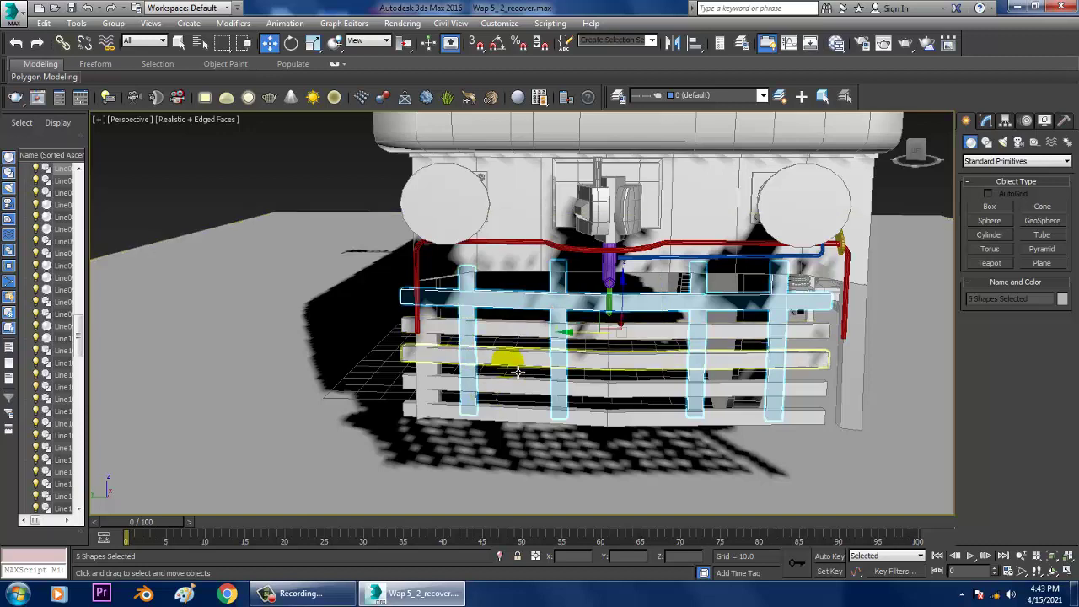
pyautogui.keyDown('ctrl'); pyautogui.click(534, 394); pyautogui.keyUp('ctrl')
pyautogui.keyDown('ctrl'); pyautogui.click(527, 413); pyautogui.keyUp('ctrl')
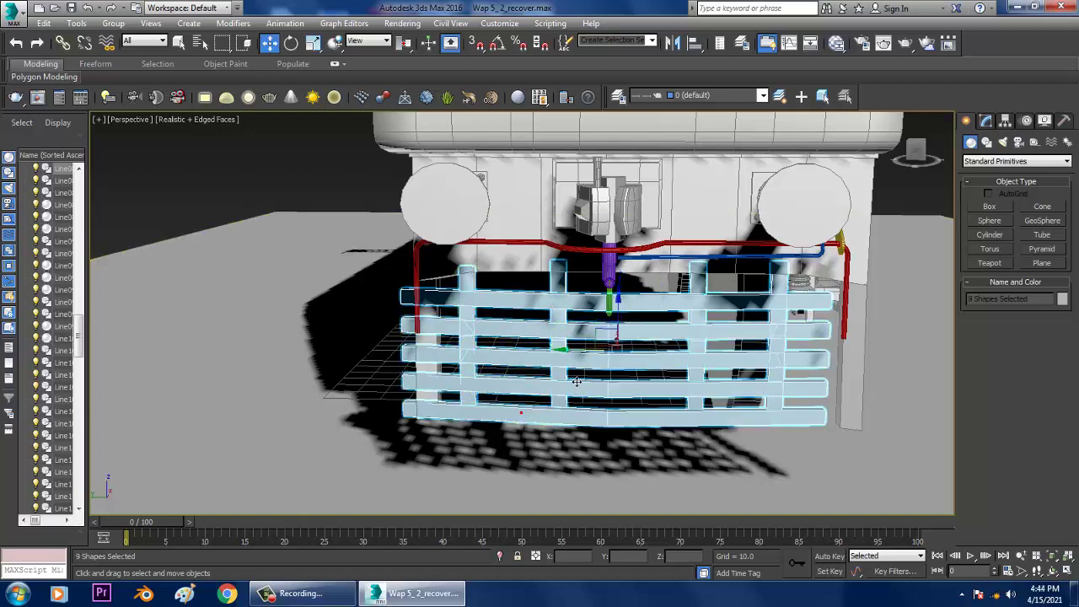
pyautogui.moveTo(581, 363); pyautogui.dragTo(604, 362)
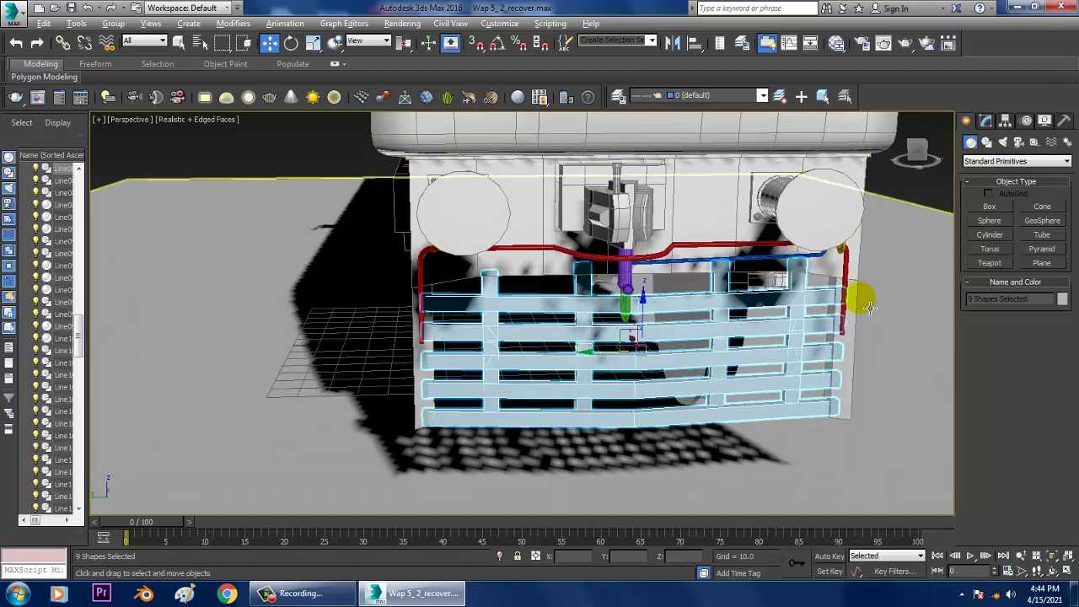
# Step: Shift the front buffer-beam panel with its side posts about 2 units along Y to line up with the grille
pyautogui.keyDown('alt'); pyautogui.moveTo(927, 294); pyautogui.dragTo(755, 222, button='middle'); pyautogui.keyUp('alt')
pyautogui.click(754, 222)
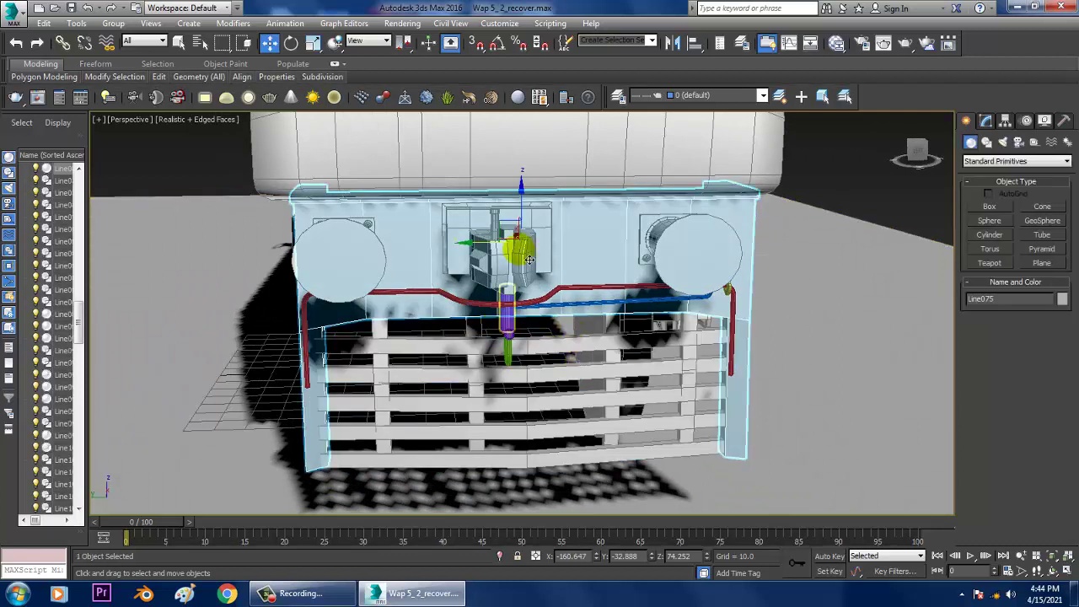
pyautogui.moveTo(476, 244); pyautogui.dragTo(467, 244)
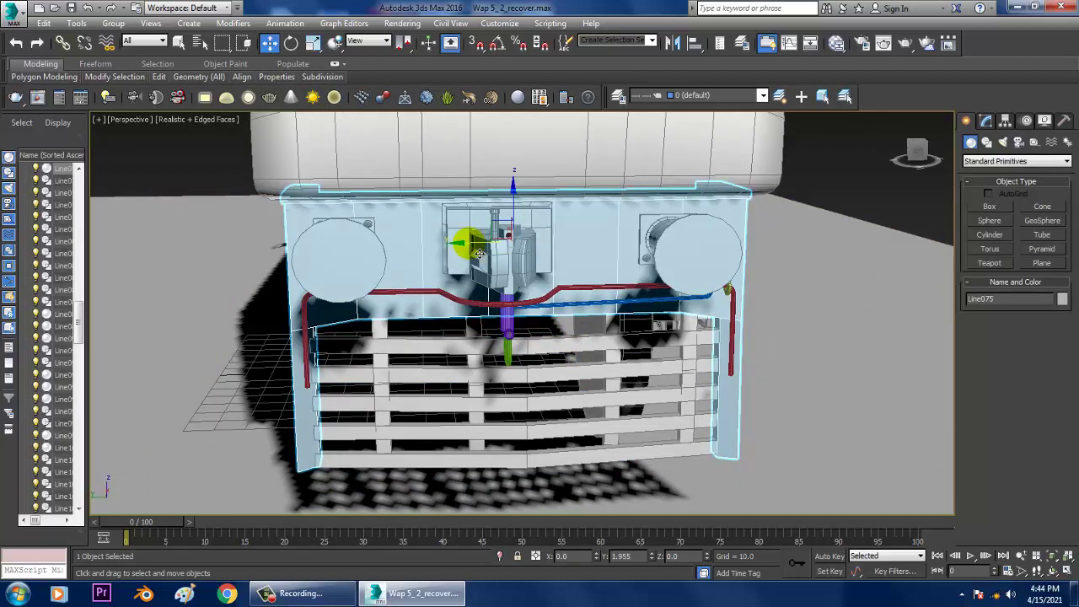
# Step: Mirror the yellow pipe bracket beside the buffer about the Y axis as a copy
pyautogui.keyDown('alt'); pyautogui.moveTo(479, 253); pyautogui.dragTo(785, 305, button='middle'); pyautogui.keyUp('alt')
pyautogui.click(648, 312)
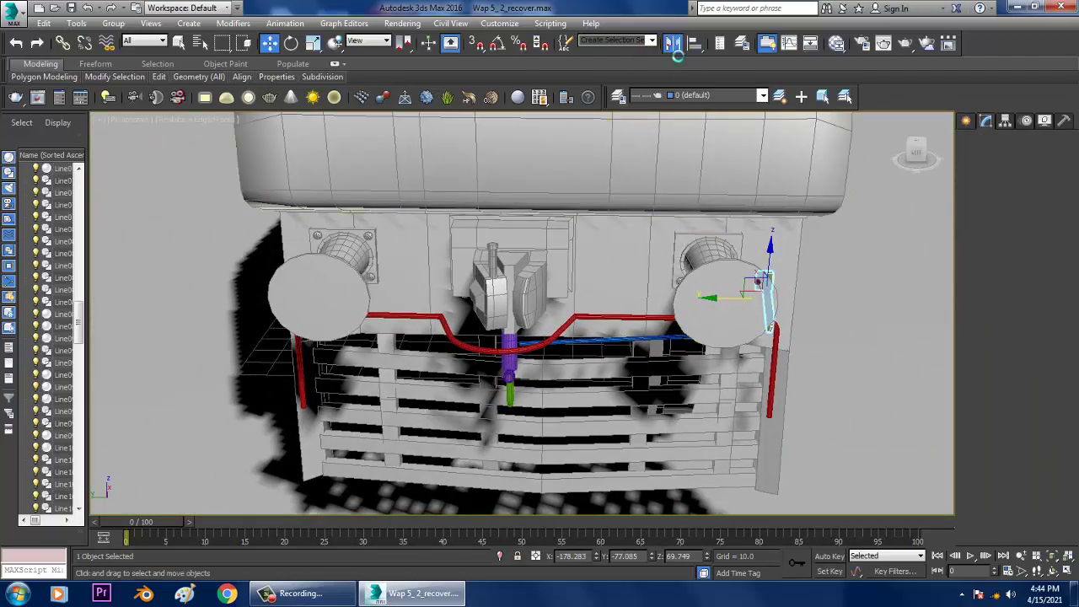
pyautogui.click(672, 43)
pyautogui.click(513, 325)
pyautogui.click(512, 240)
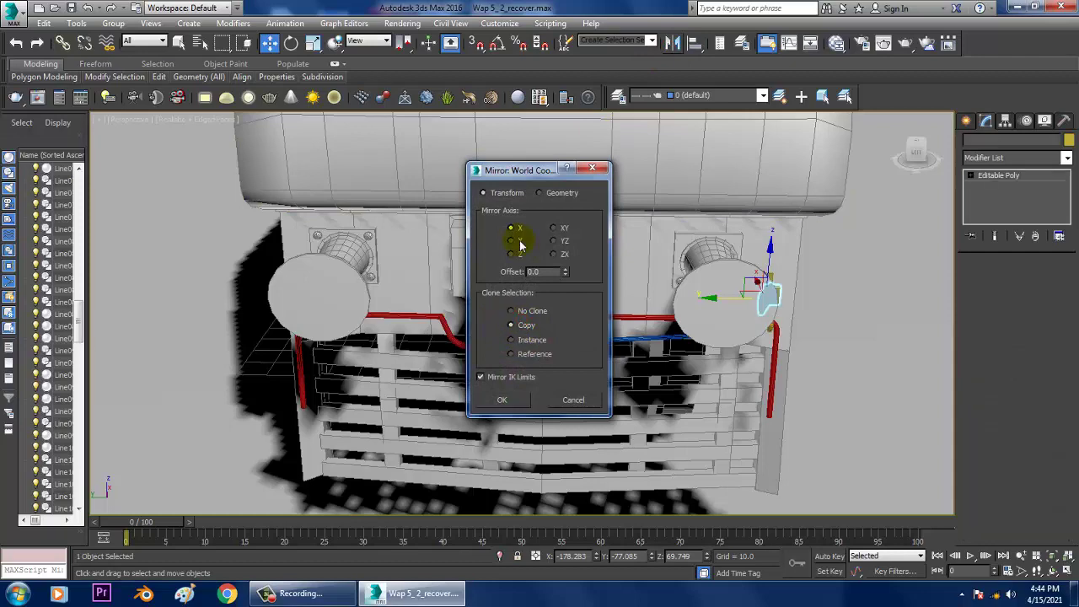
pyautogui.click(512, 405)
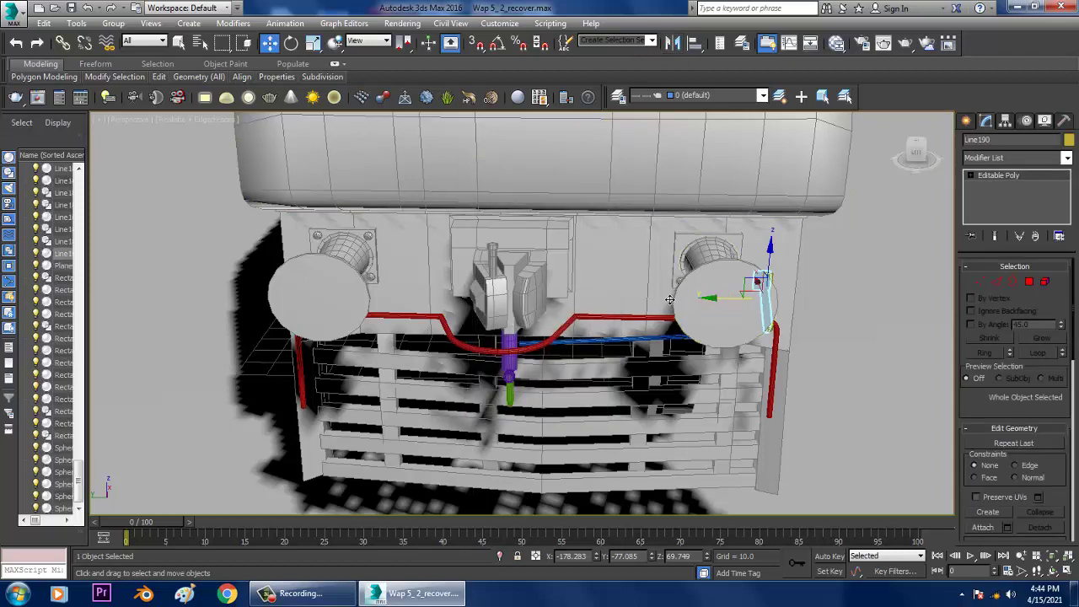
# Step: Move the copied bracket along Y to the opposite end of the buffer beam, beside the red pipe's bend
pyautogui.moveTo(717, 300); pyautogui.dragTo(268, 312)
pyautogui.press('z')
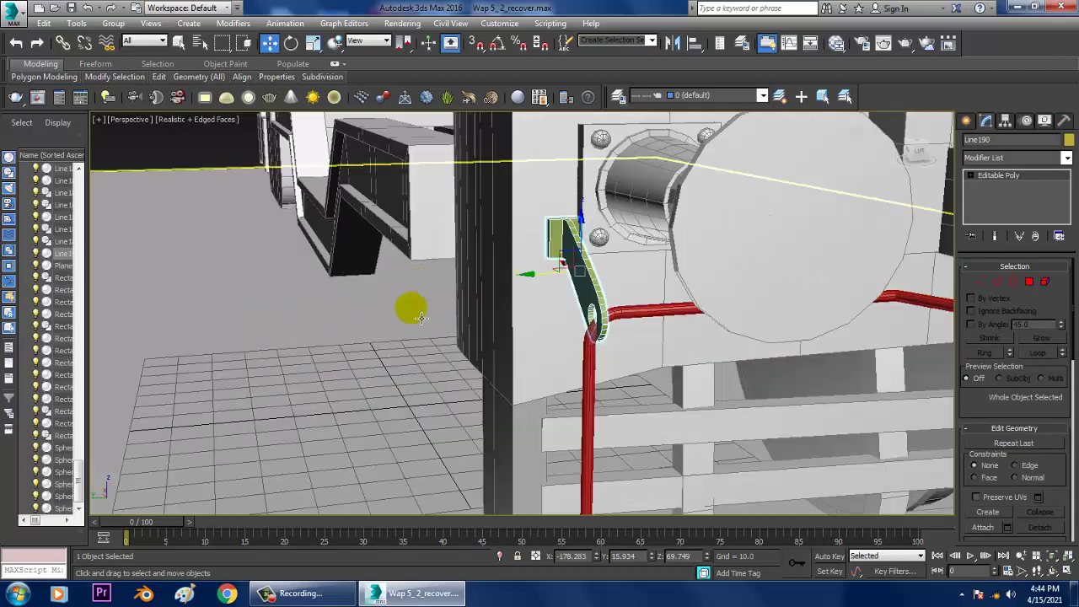
pyautogui.keyDown('alt'); pyautogui.moveTo(558, 302); pyautogui.dragTo(582, 314, button='middle'); pyautogui.keyUp('alt')
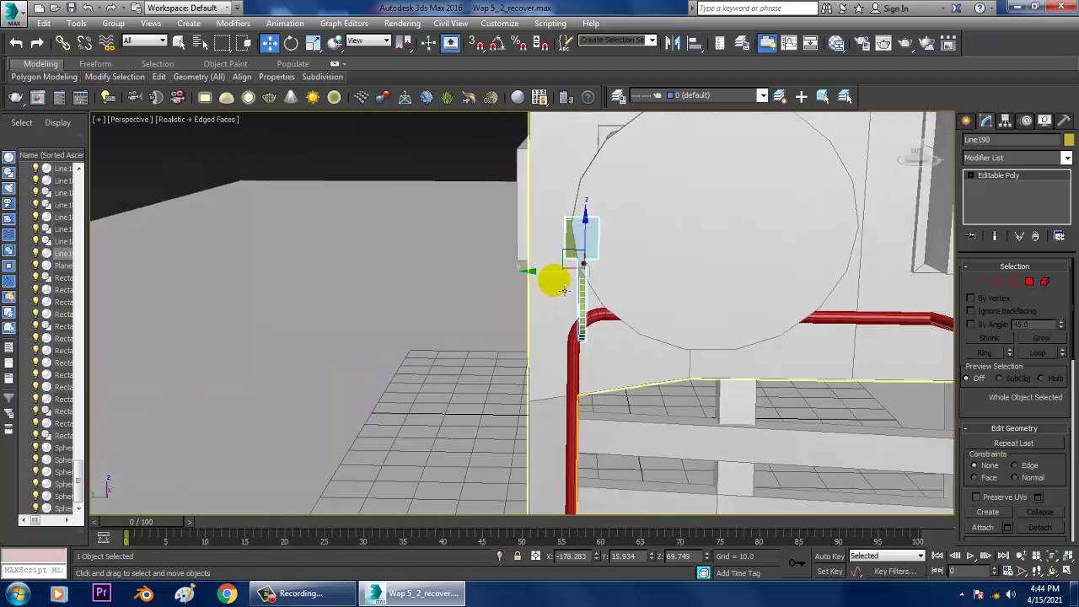
pyautogui.moveTo(554, 281); pyautogui.dragTo(646, 549)
# Step: Shift the red pipe's three end vertices outward along Y to line up with the copied bracket
pyautogui.click(578, 381)
pyautogui.scroll(-4, 580, 382)
pyautogui.press('1')
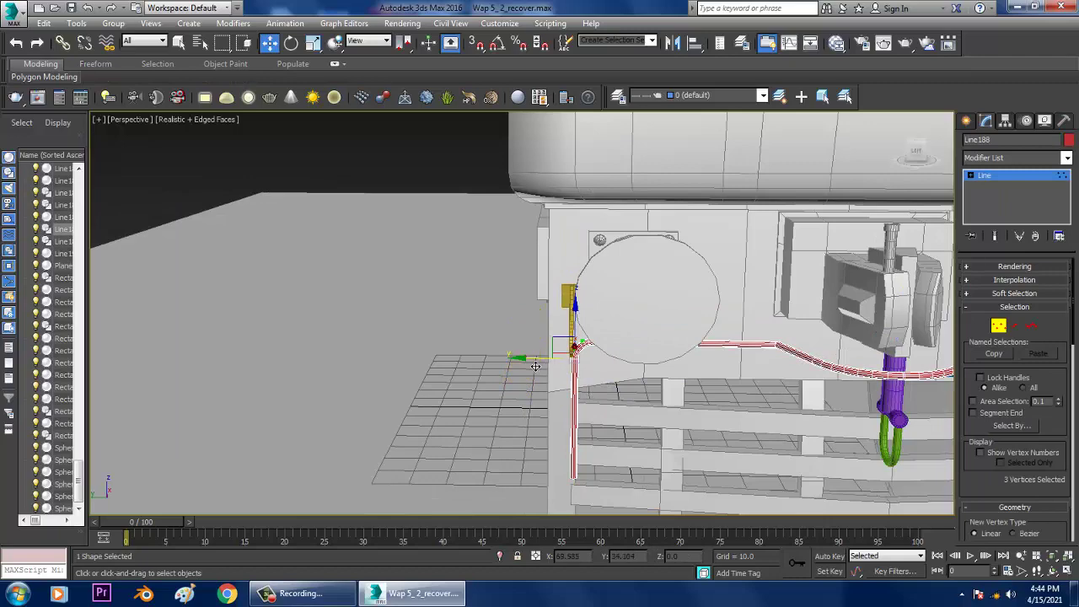
pyautogui.moveTo(536, 365); pyautogui.dragTo(514, 354)
pyautogui.click(1005, 197)
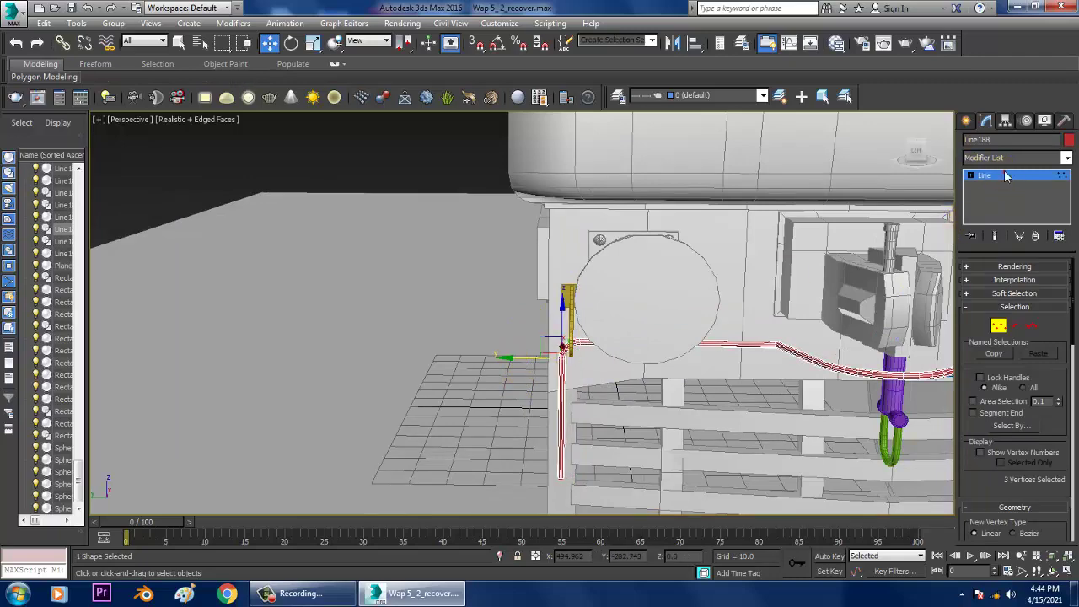
pyautogui.click(1005, 176)
pyautogui.moveTo(674, 204); pyautogui.dragTo(483, 199, button='middle')
pyautogui.keyDown('alt'); pyautogui.moveTo(726, 295); pyautogui.dragTo(713, 292, button='middle'); pyautogui.keyUp('alt')
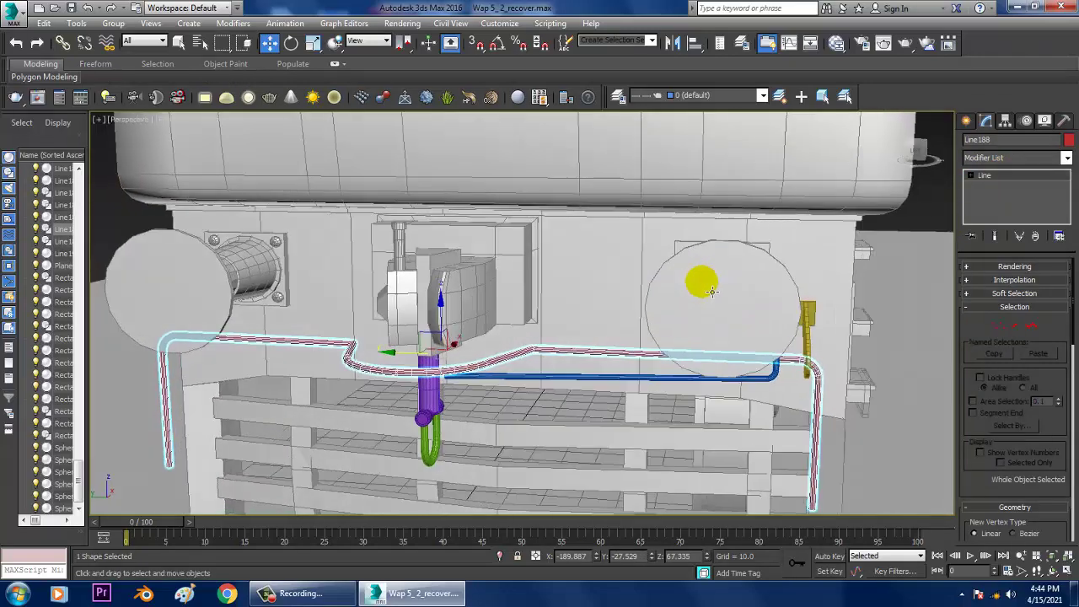
# Step: Save the scene as Wap 5_ 3 in the March\WAP 5 Locomotive folder on drive D
pyautogui.click(15, 29)
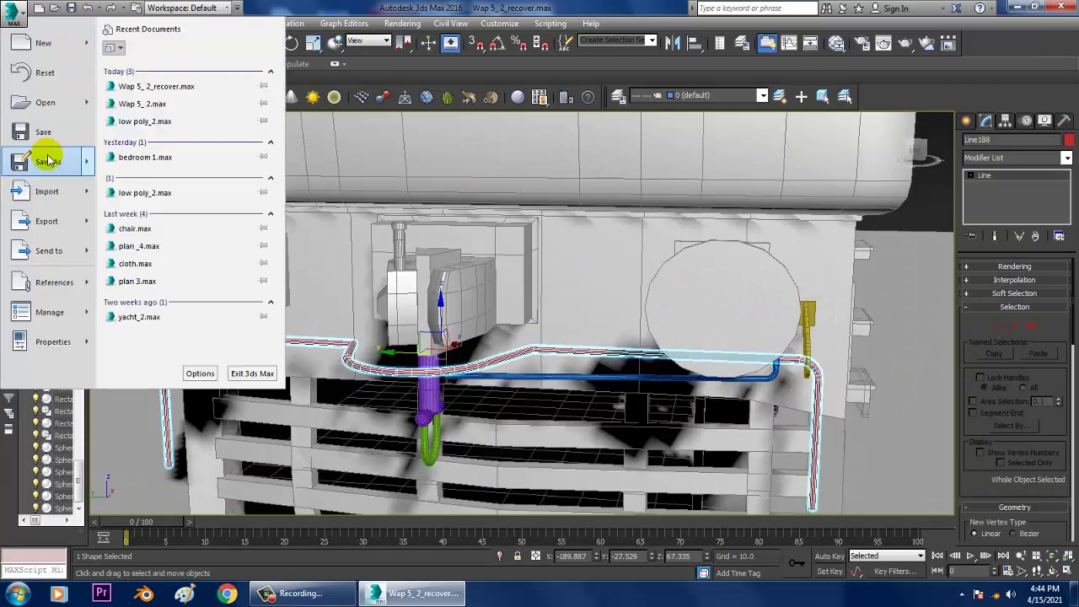
pyautogui.click(49, 160)
pyautogui.click(38, 211)
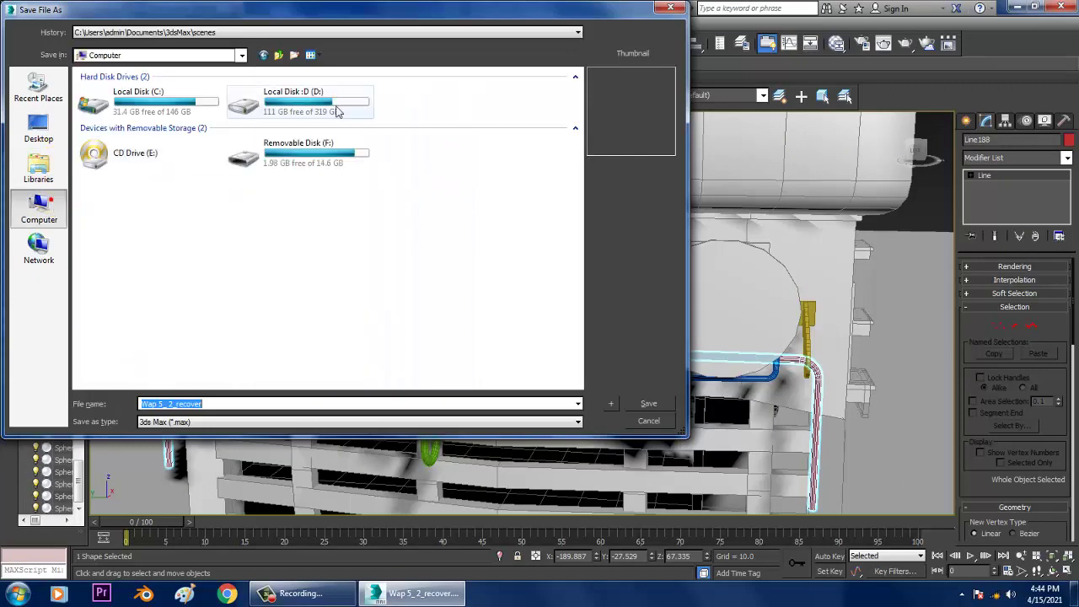
pyautogui.doubleClick(285, 89)
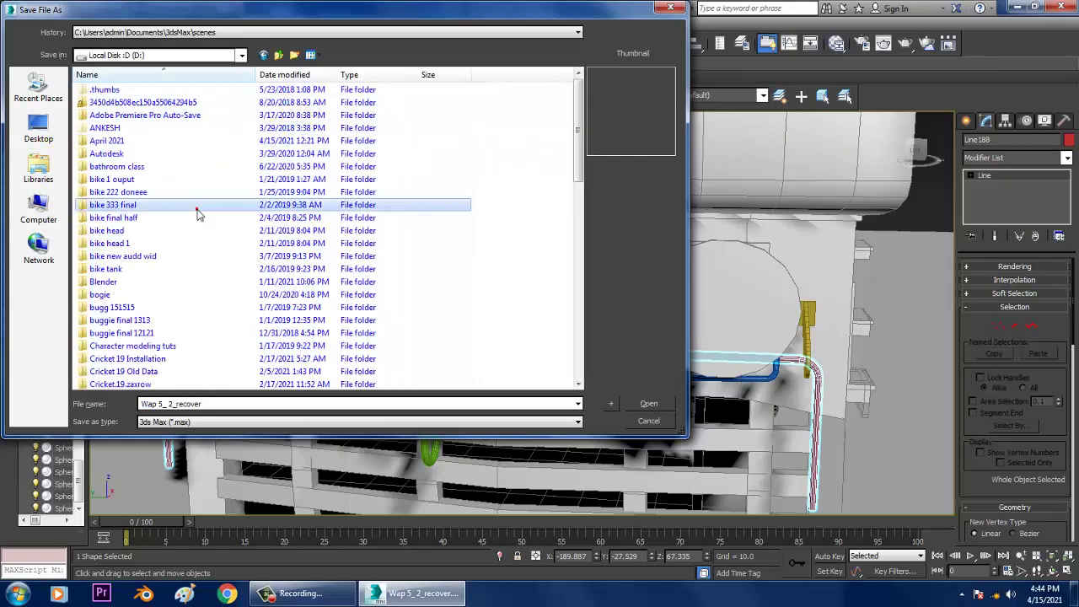
pyautogui.press('m')
pyautogui.doubleClick(125, 92)
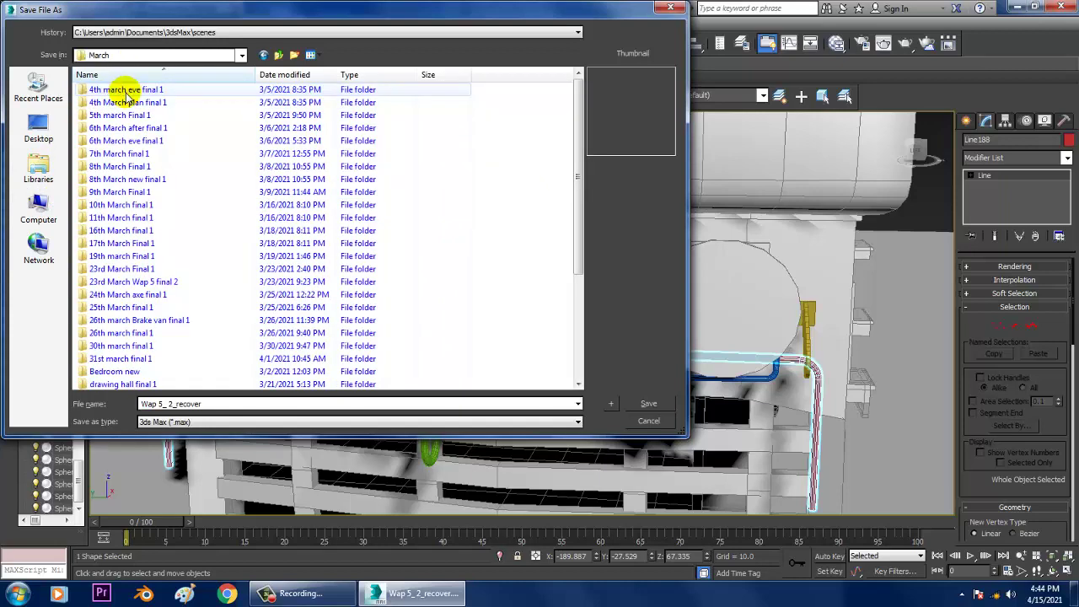
pyautogui.click(118, 153)
pyautogui.press('w')
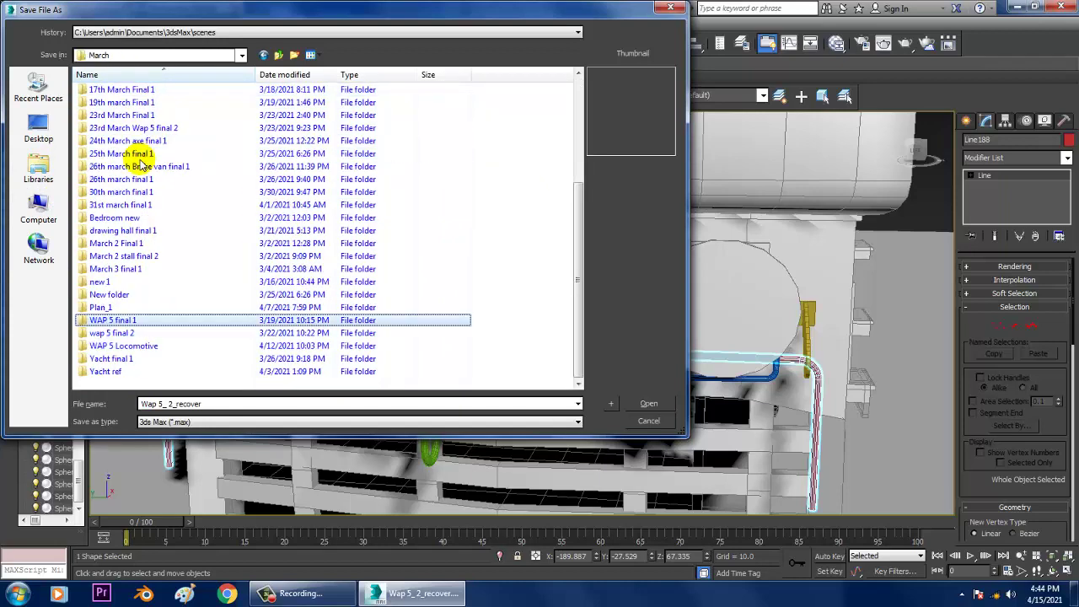
pyautogui.doubleClick(143, 348)
pyautogui.click(199, 130)
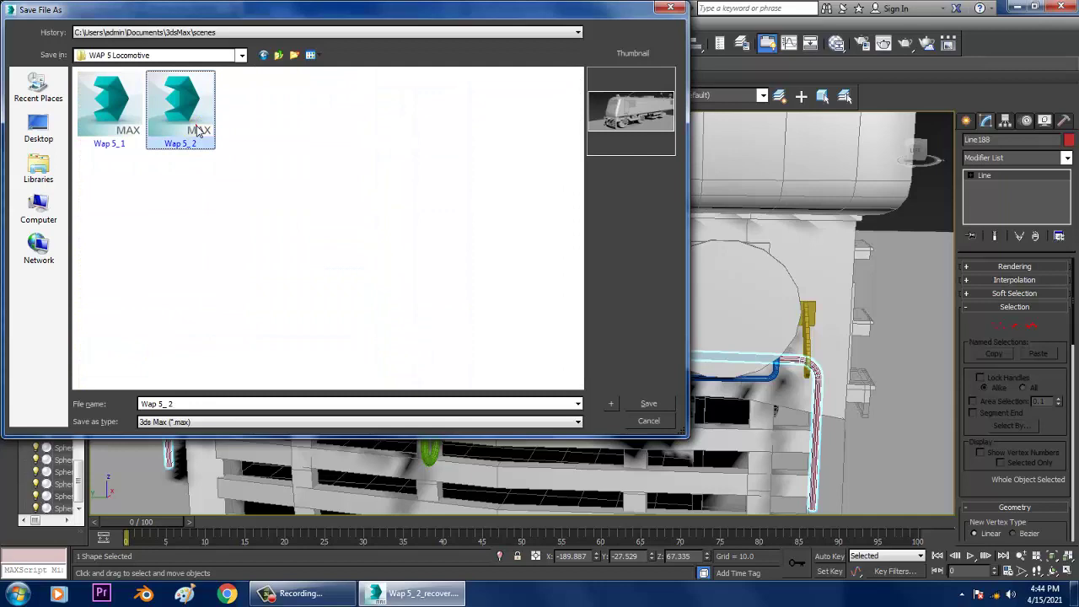
pyautogui.click(203, 406)
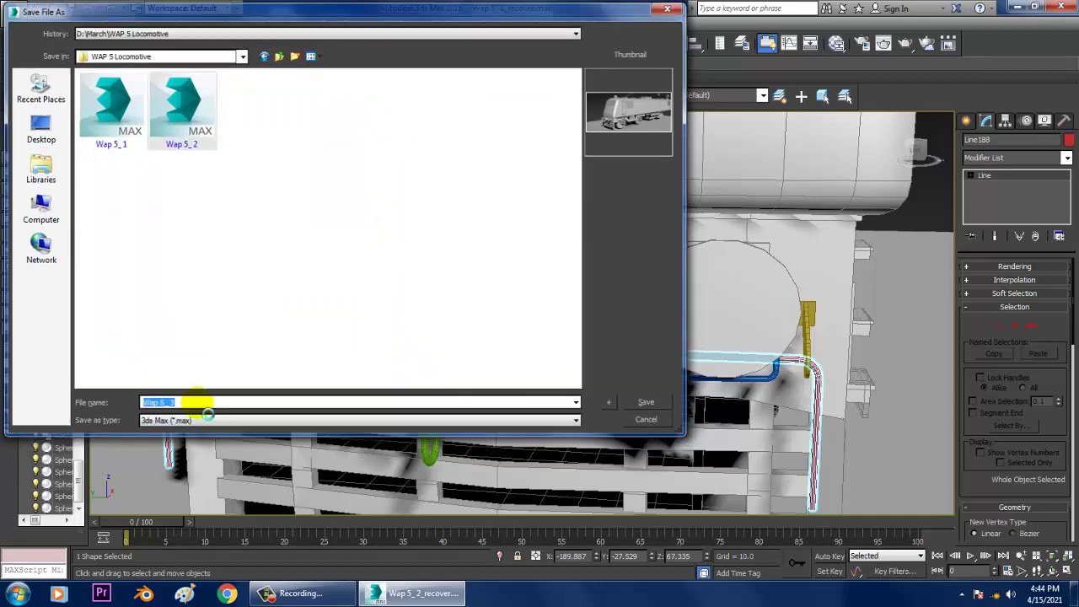
pyautogui.press('Return')
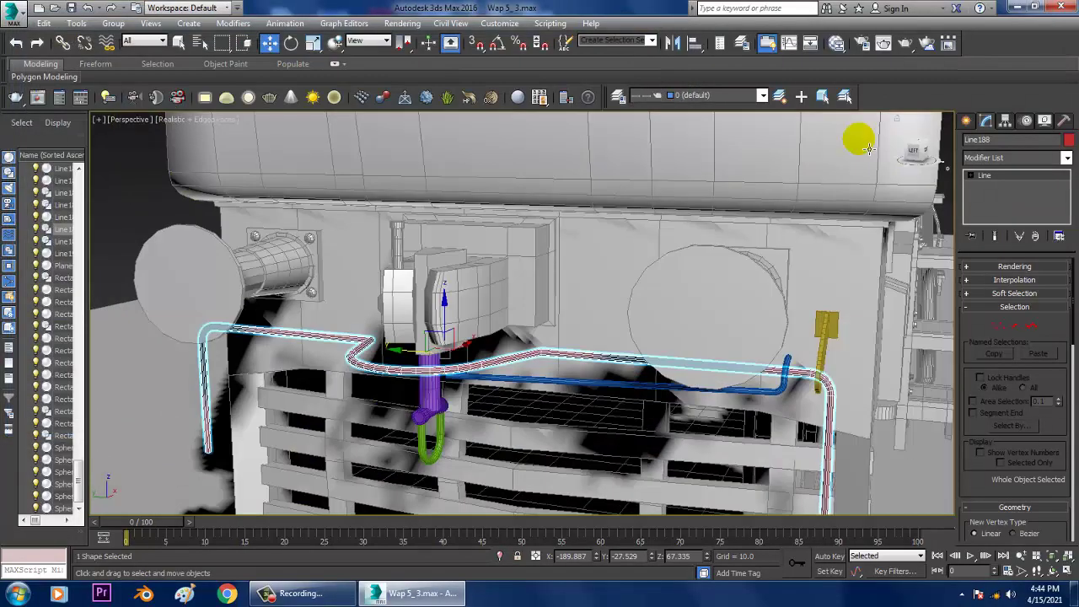
# Step: Mirror the blue pipe about the Y axis as a copy and move it along Y to the opposite side of the coupler
pyautogui.moveTo(868, 149); pyautogui.dragTo(818, 121)
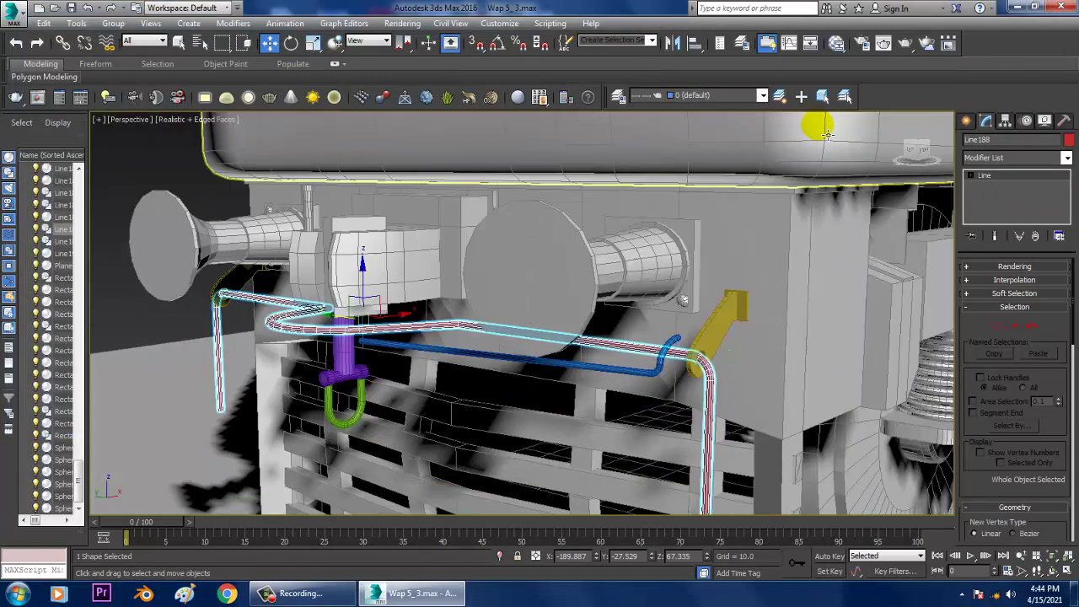
pyautogui.click(665, 363)
pyautogui.keyDown('alt'); pyautogui.moveTo(664, 363); pyautogui.dragTo(694, 338, button='middle'); pyautogui.keyUp('alt')
pyautogui.click(675, 44)
pyautogui.click(673, 43)
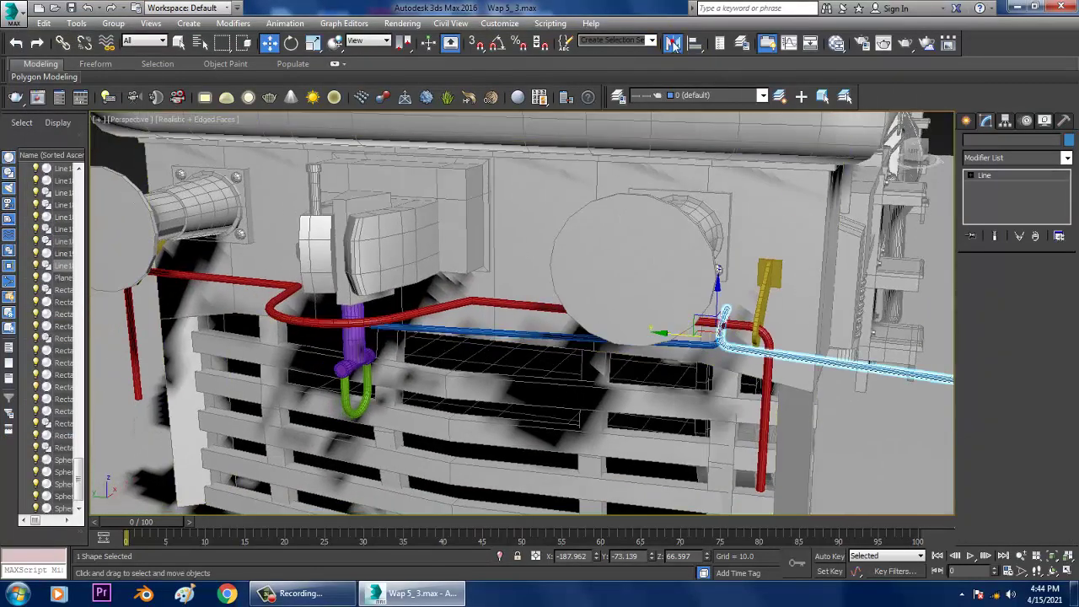
pyautogui.click(511, 400)
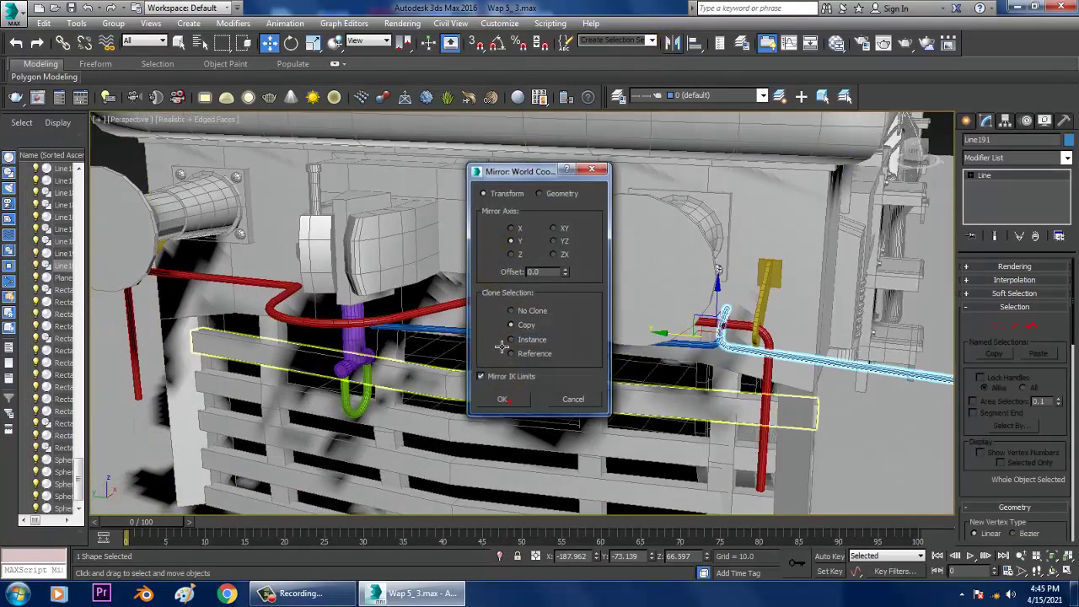
pyautogui.keyDown('alt'); pyautogui.moveTo(503, 346); pyautogui.dragTo(511, 402, button='middle'); pyautogui.keyUp('alt')
pyautogui.moveTo(678, 350); pyautogui.dragTo(256, 326)
pyautogui.keyDown('alt'); pyautogui.moveTo(255, 326); pyautogui.dragTo(604, 274, button='middle'); pyautogui.keyUp('alt')
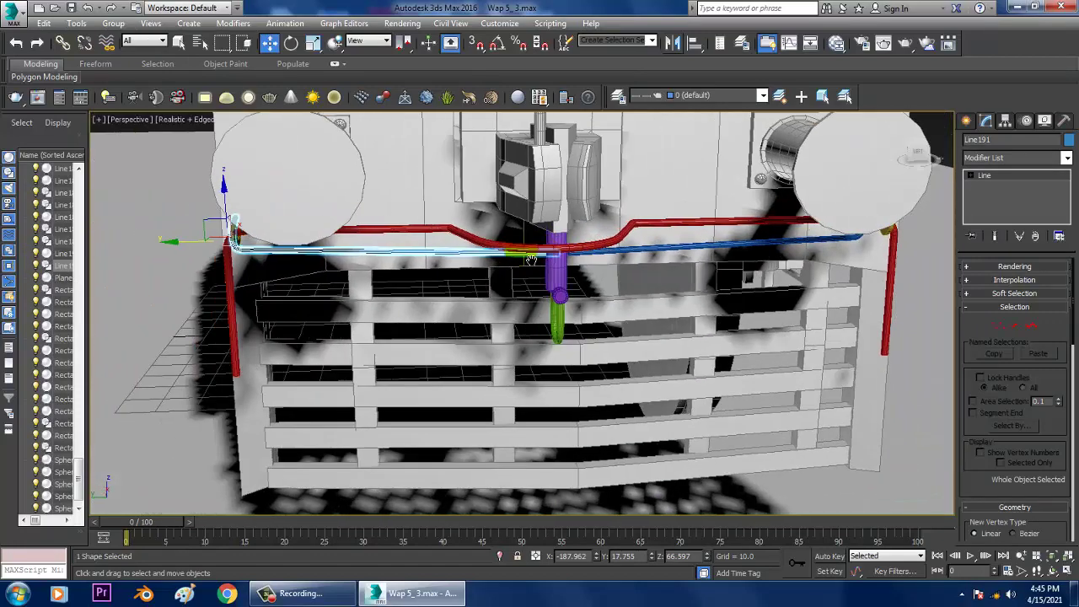
# Step: Shift the copied blue pipe's five end vertices along Y near the bracket and save the scene
pyautogui.press('1')
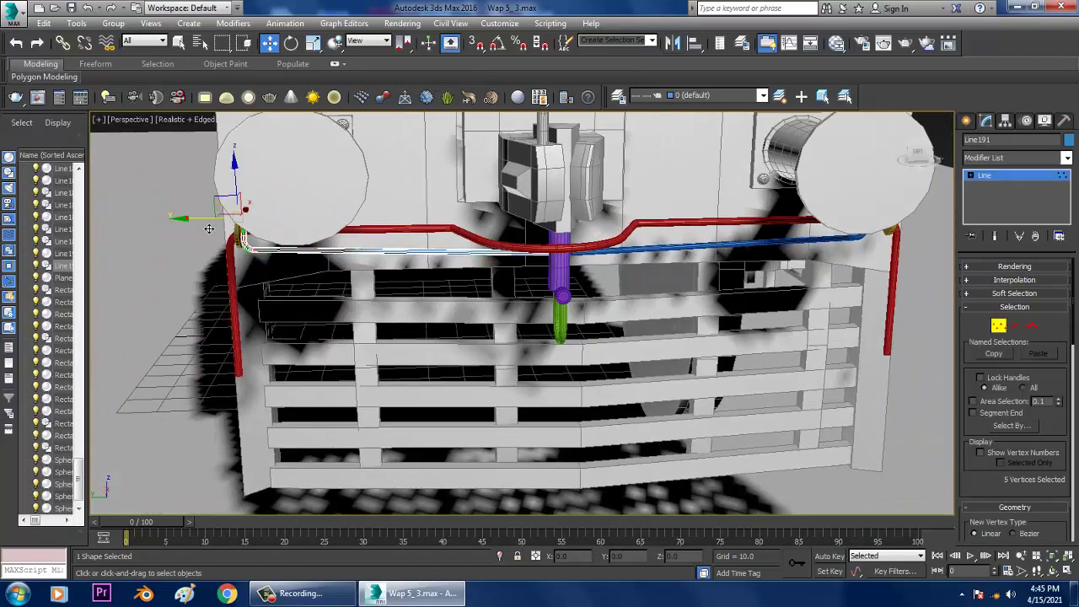
pyautogui.keyDown('alt'); pyautogui.moveTo(244, 227); pyautogui.dragTo(660, 314, button='middle'); pyautogui.keyUp('alt')
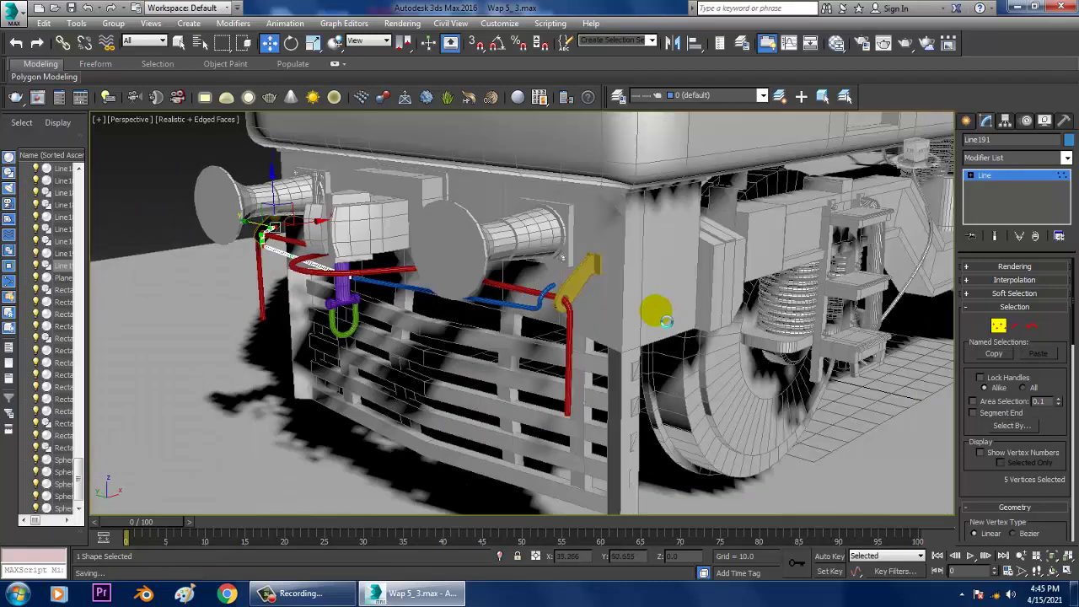
pyautogui.hotkey('ctrl', 'a')
pyautogui.click(1007, 177)
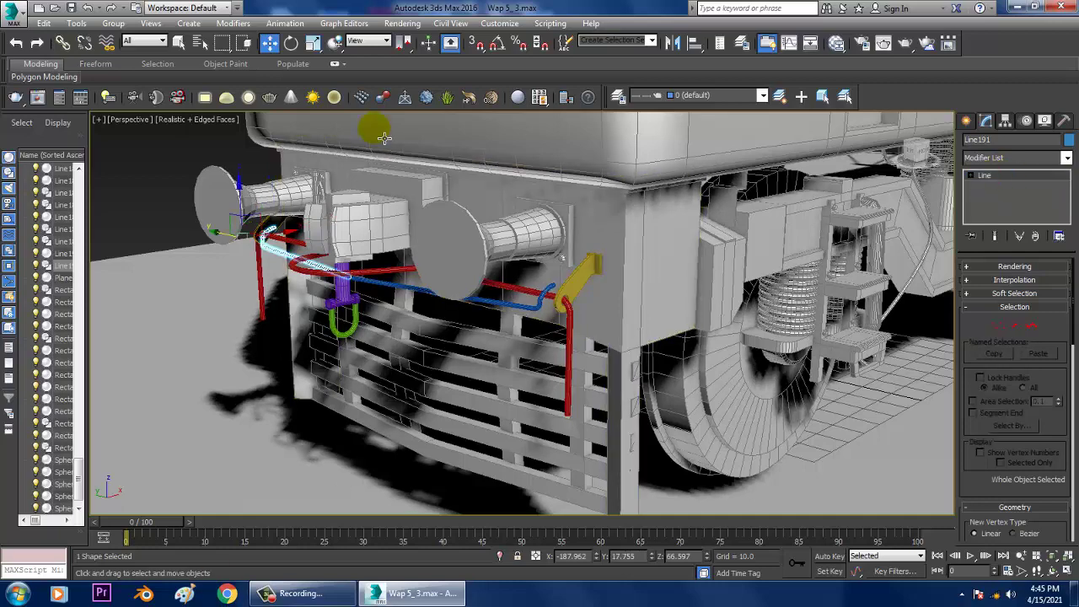
# Step: Open the reference photo wap-5.jpg and enlarge it to 2:1 around the buffers and front grille
pyautogui.click(403, 23)
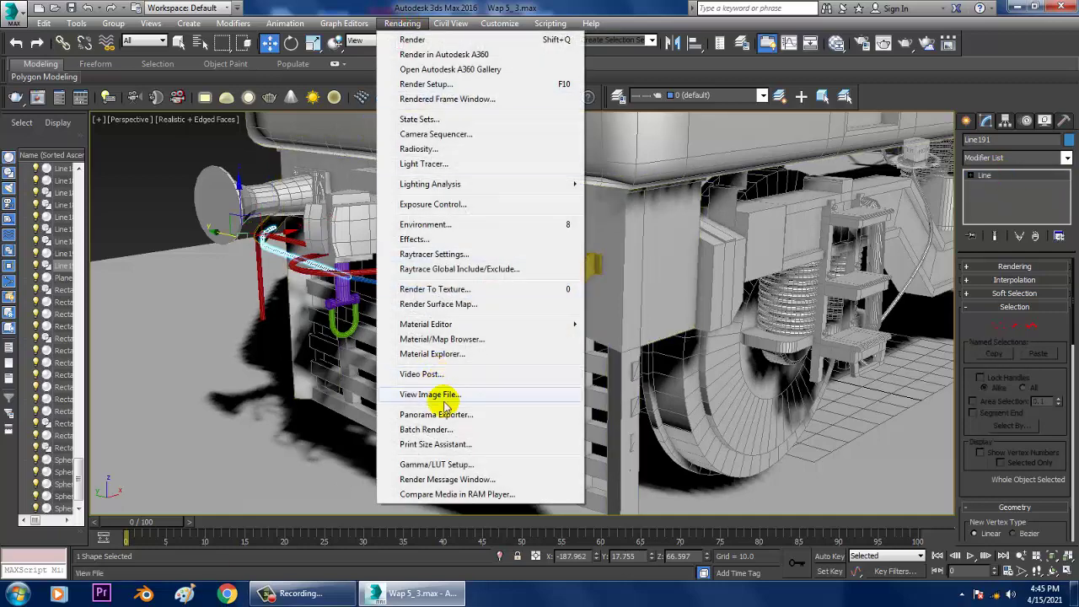
pyautogui.click(447, 395)
pyautogui.click(548, 123)
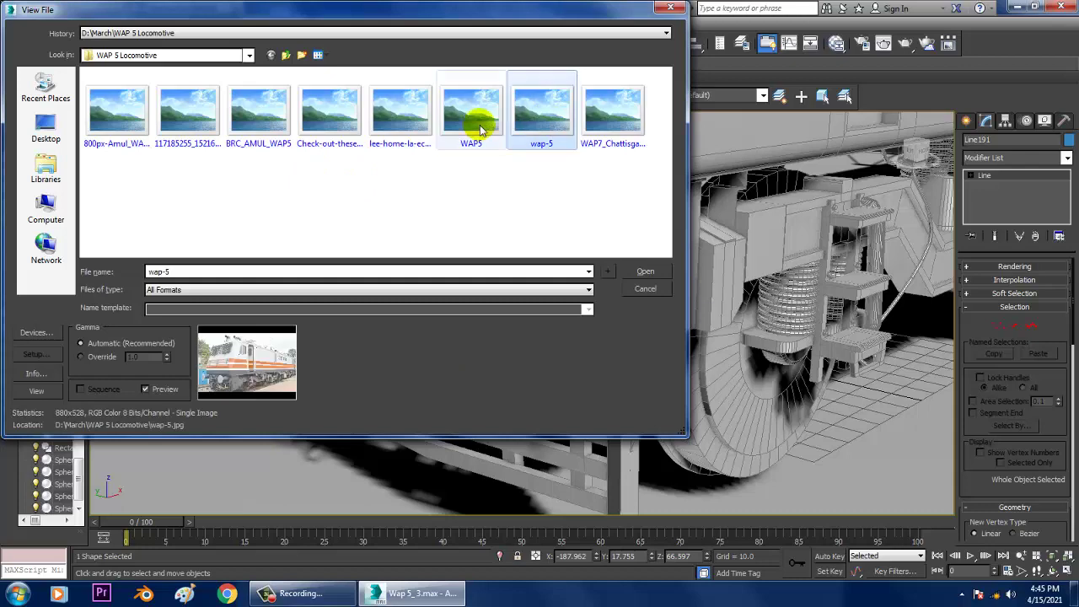
pyautogui.doubleClick(544, 119)
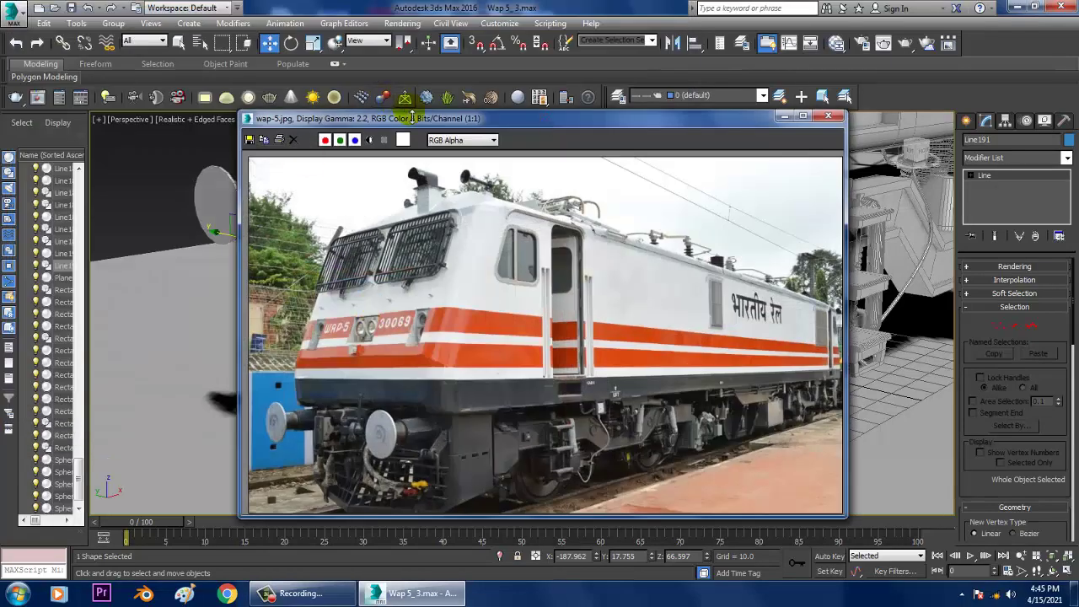
pyautogui.moveTo(413, 118); pyautogui.dragTo(140, 57)
pyautogui.scroll(1, 94, 332)
pyautogui.moveTo(94, 332); pyautogui.dragTo(195, 132, button='middle')
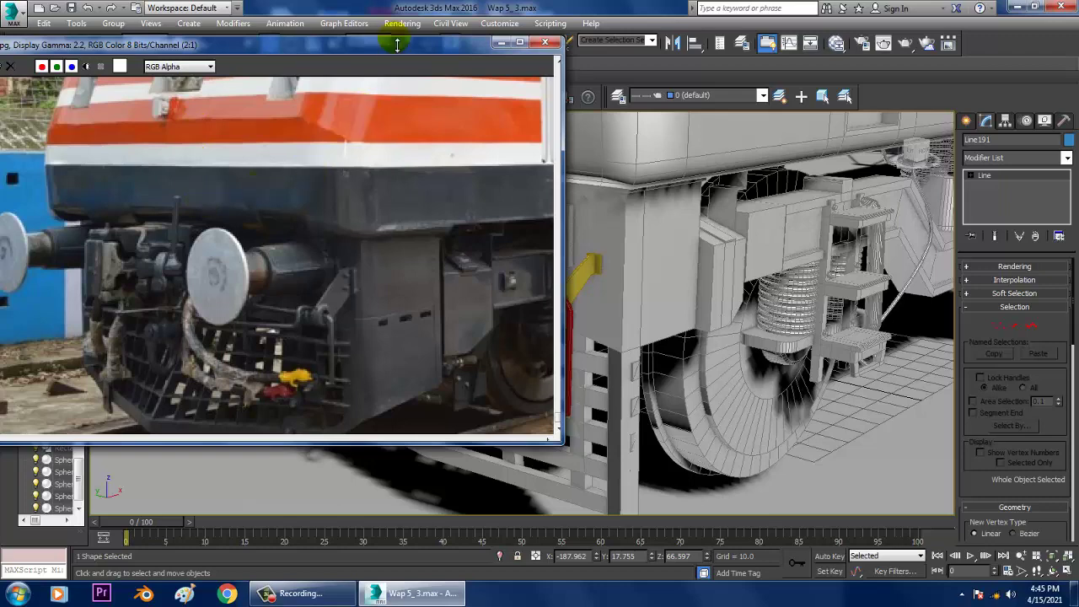
# Step: Arrange the reference photo beside the model and examine the locomotive's lower front and side skirt
pyautogui.moveTo(400, 53); pyautogui.dragTo(188, 18)
pyautogui.keyDown('alt'); pyautogui.moveTo(700, 349); pyautogui.dragTo(812, 341, button='middle'); pyautogui.keyUp('alt')
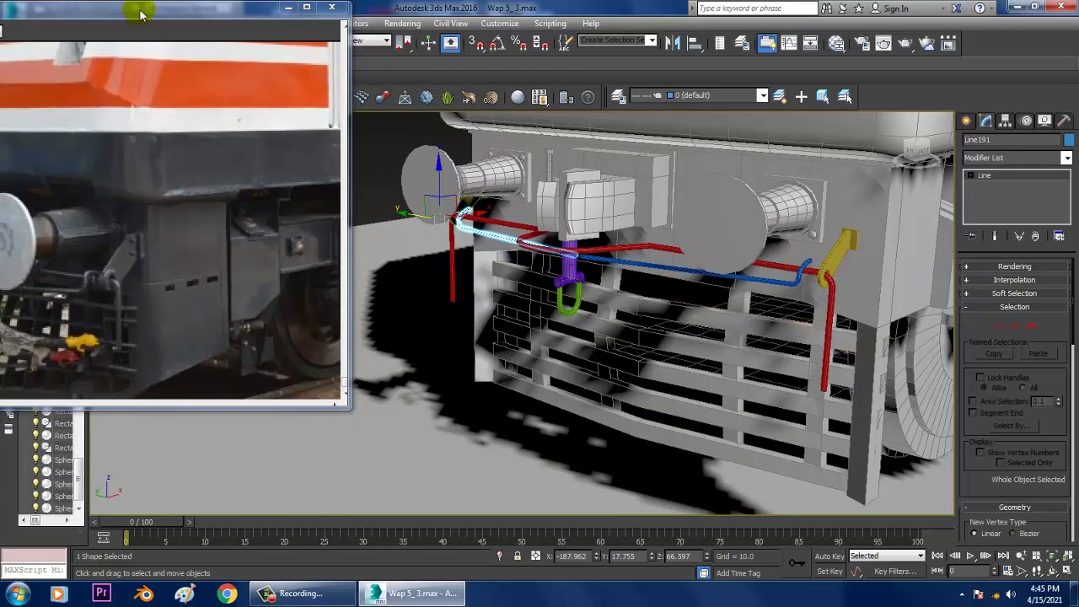
pyautogui.moveTo(140, 11); pyautogui.dragTo(351, 4)
pyautogui.doubleClick(351, 4)
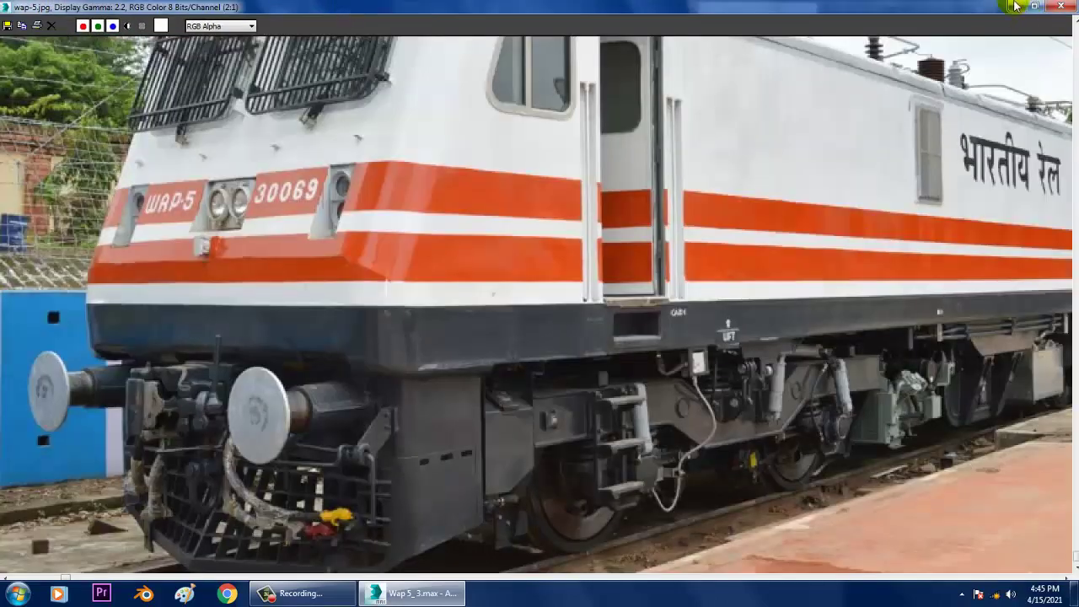
pyautogui.click(1034, 6)
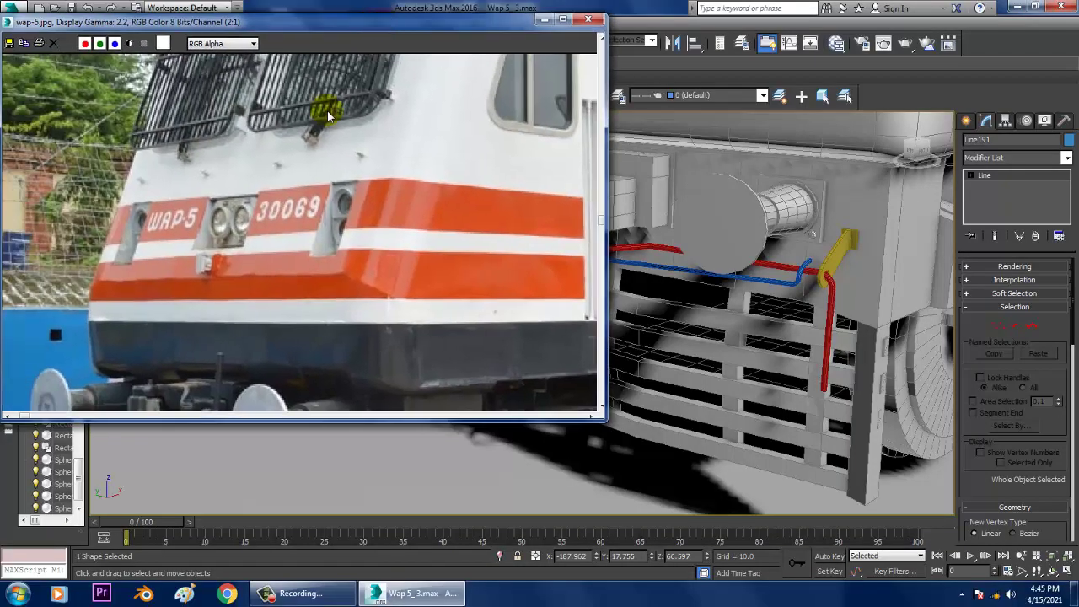
pyautogui.moveTo(279, 243); pyautogui.dragTo(232, 109, button='middle')
pyautogui.scroll(-3, 185, 259)
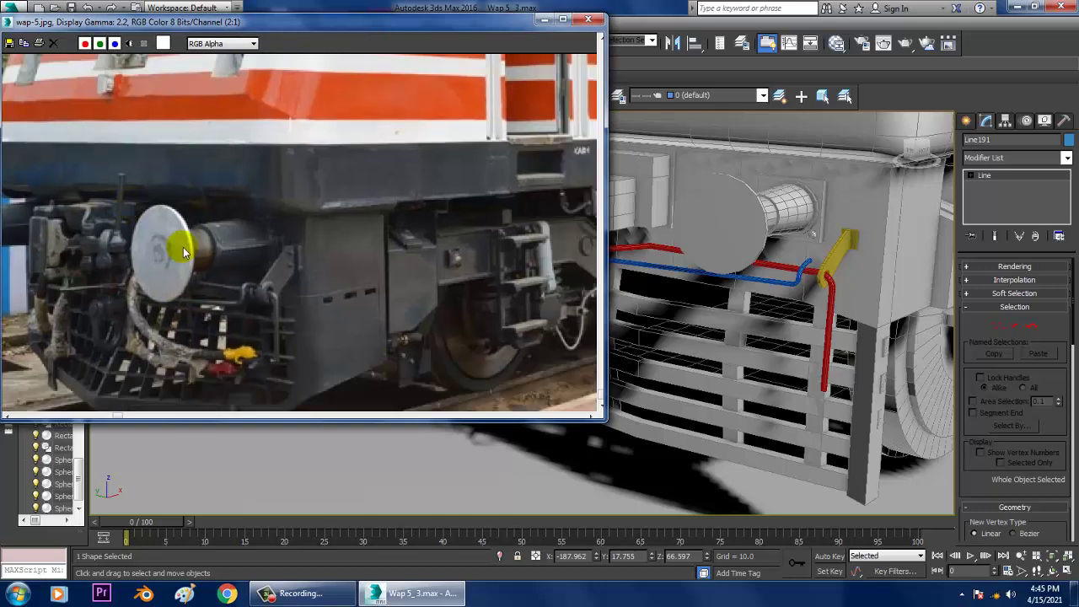
# Step: Draw a curved open line in the top view, from beside the coupler out around the buffer toward the body's corner
pyautogui.click(966, 121)
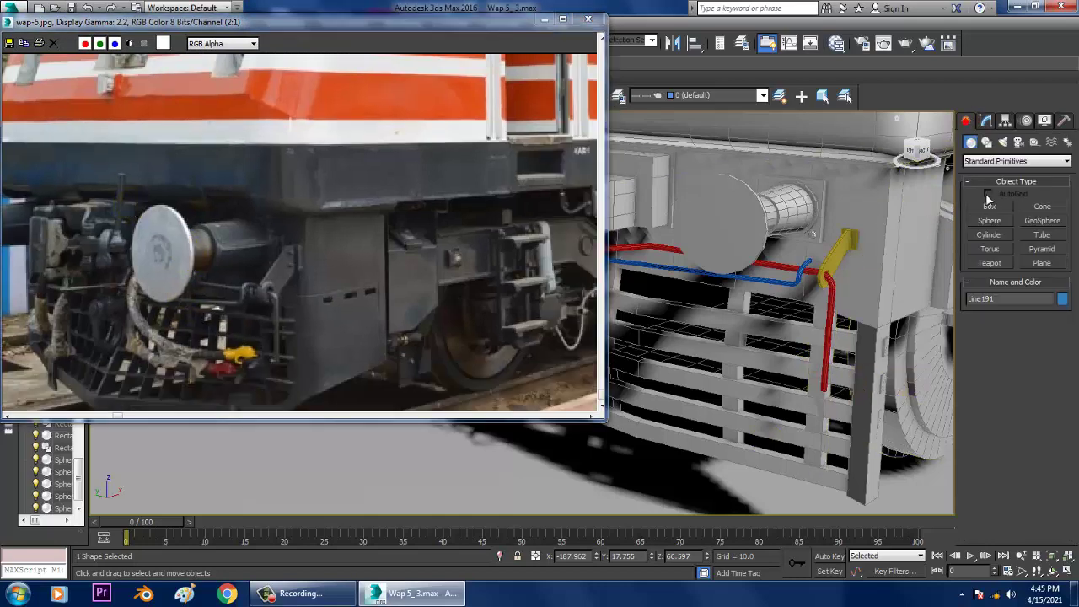
pyautogui.click(987, 144)
pyautogui.click(990, 218)
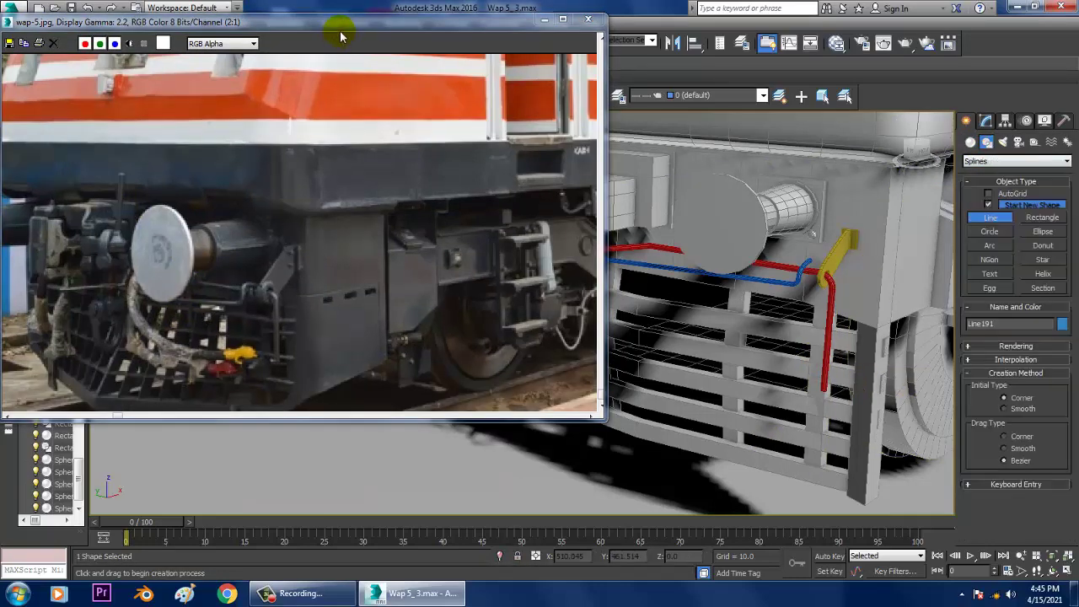
pyautogui.moveTo(341, 32); pyautogui.dragTo(160, 51)
pyautogui.moveTo(538, 244); pyautogui.dragTo(597, 274, button='middle')
pyautogui.hotkey('alt', 'w')
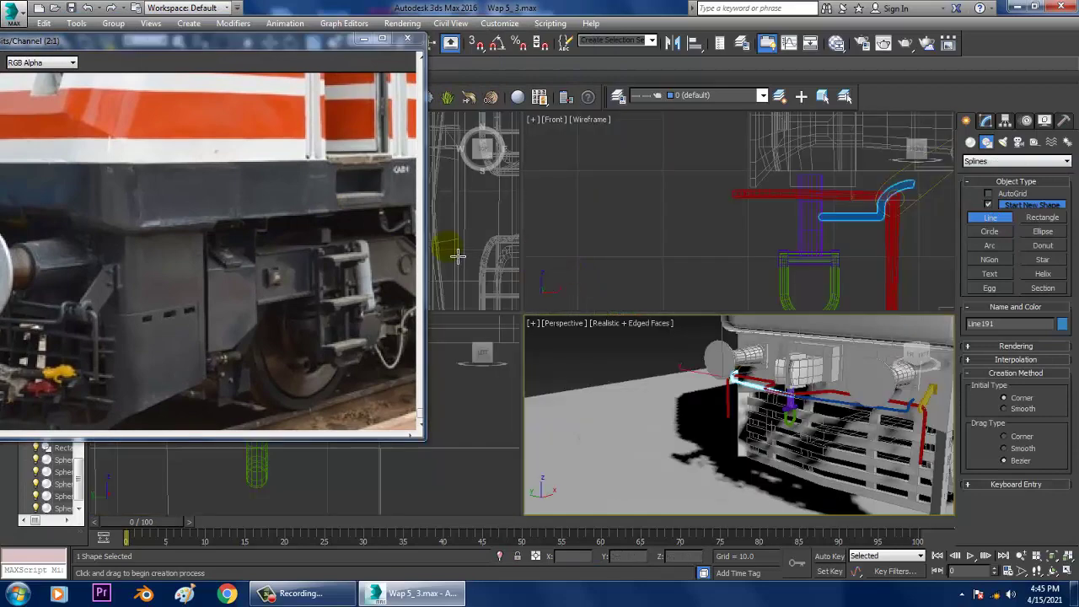
pyautogui.middleClick(479, 248)
pyautogui.hotkey('alt', 'w')
pyautogui.moveTo(489, 244); pyautogui.dragTo(564, 199, button='middle')
pyautogui.scroll(-5, 564, 200)
pyautogui.moveTo(627, 229); pyautogui.dragTo(662, 250, button='middle')
pyautogui.moveTo(187, 42); pyautogui.dragTo(366, 21)
pyautogui.moveTo(711, 253); pyautogui.dragTo(767, 258, button='middle')
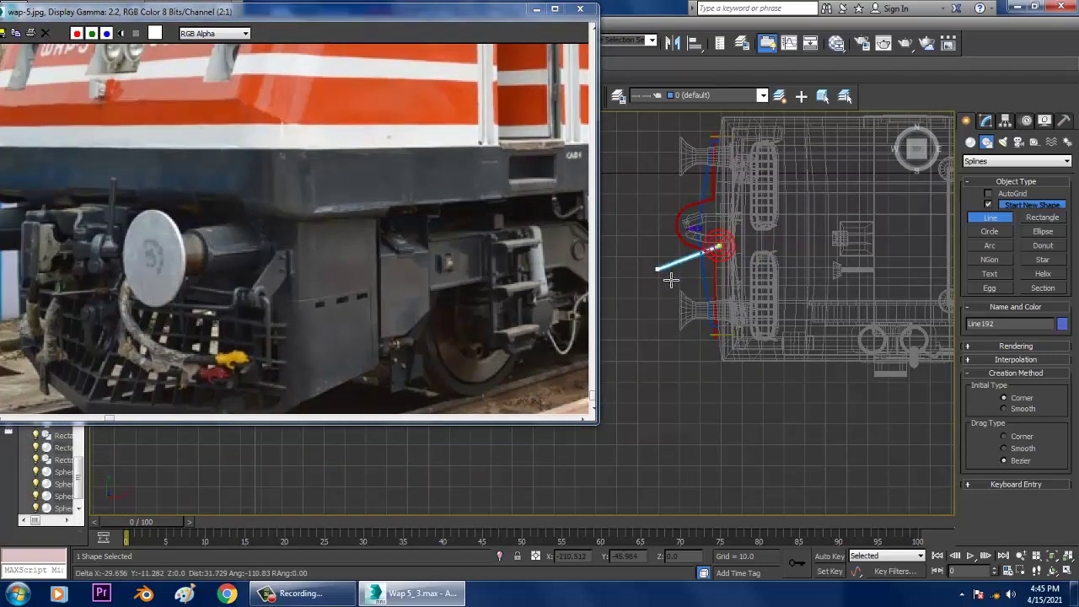
pyautogui.moveTo(672, 269); pyautogui.dragTo(664, 295)
pyautogui.click(665, 310)
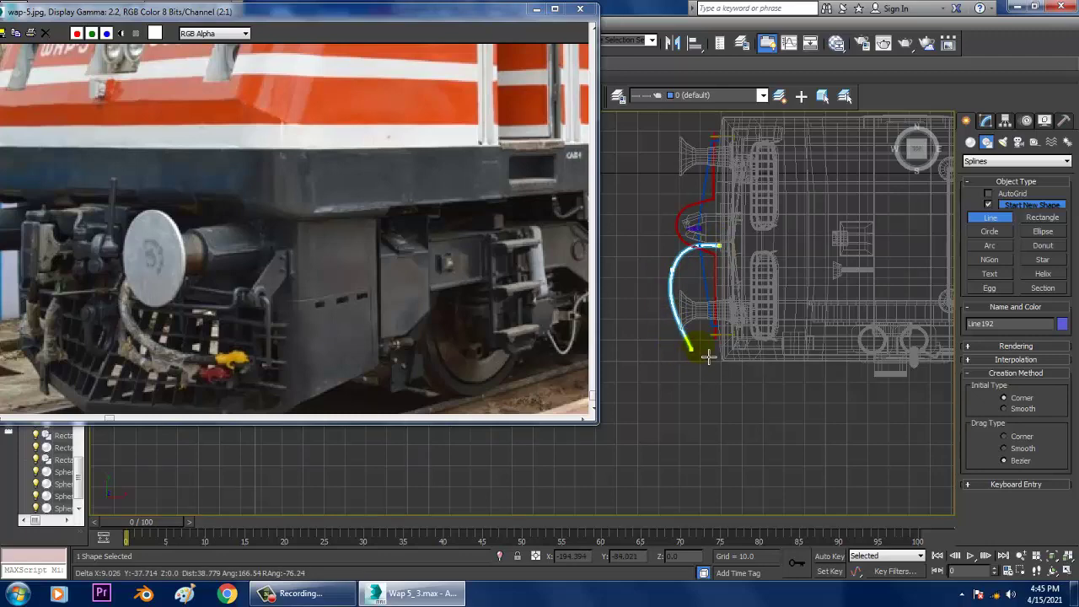
pyautogui.click(700, 346)
pyautogui.rightClick(709, 356)
# Step: Raise the new curved line along Z to about 73.3 so it sits at coupler height
pyautogui.hotkey('alt', 'w')
pyautogui.rightClick(754, 385)
pyautogui.hotkey('alt', 'w')
pyautogui.scroll(-5, 716, 366)
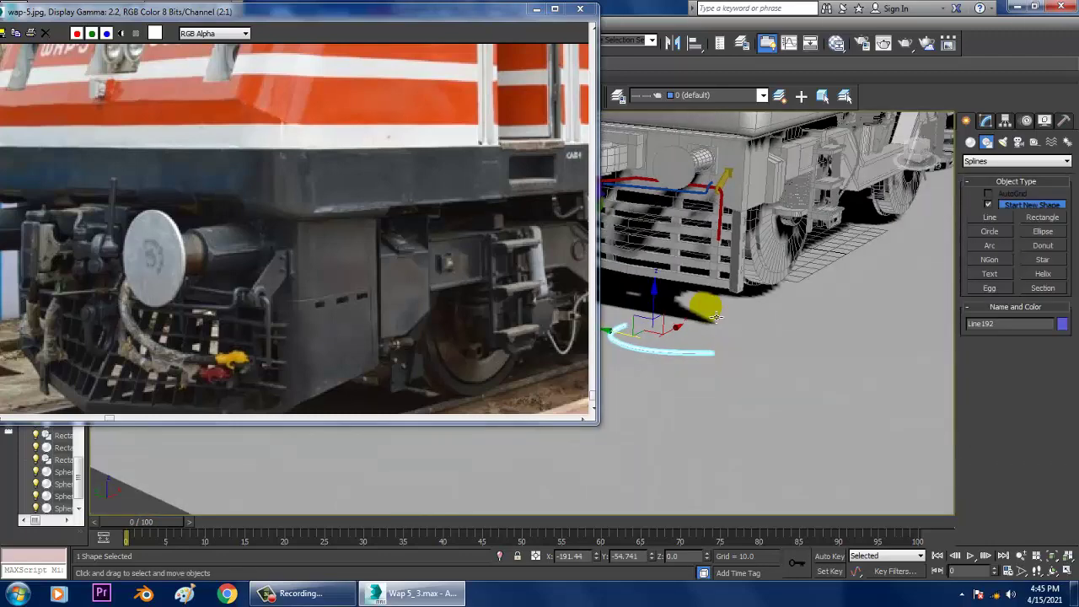
pyautogui.moveTo(696, 306); pyautogui.dragTo(677, 392, button='middle')
pyautogui.moveTo(676, 393); pyautogui.dragTo(713, 238)
pyautogui.keyDown('alt'); pyautogui.moveTo(713, 238); pyautogui.dragTo(742, 291, button='middle'); pyautogui.keyUp('alt')
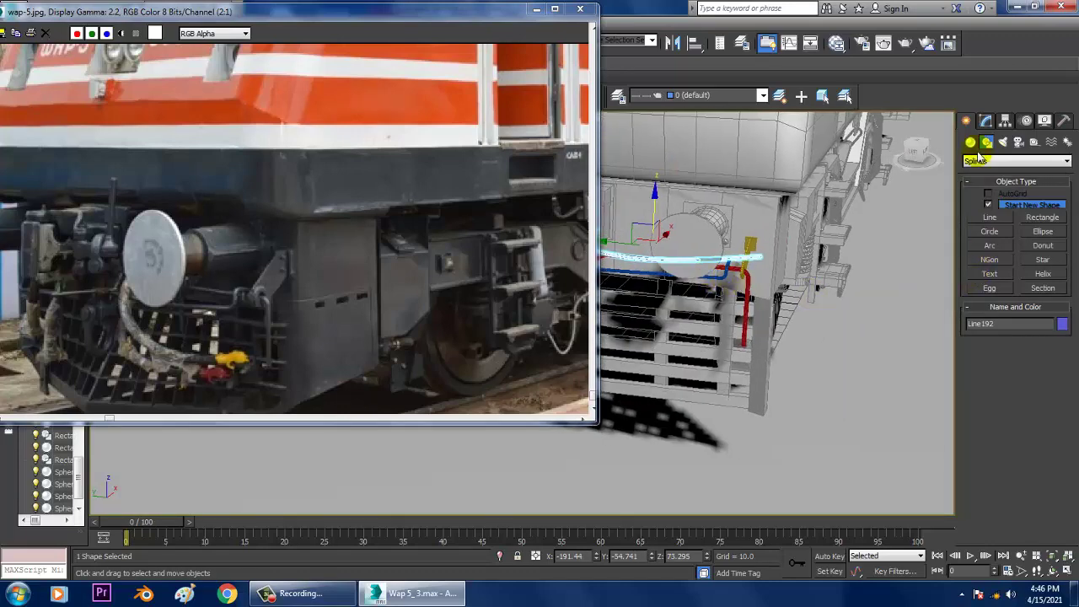
# Step: Thicken the curved line into a hose with a radial rendering thickness of 2.76
pyautogui.click(986, 119)
pyautogui.click(989, 267)
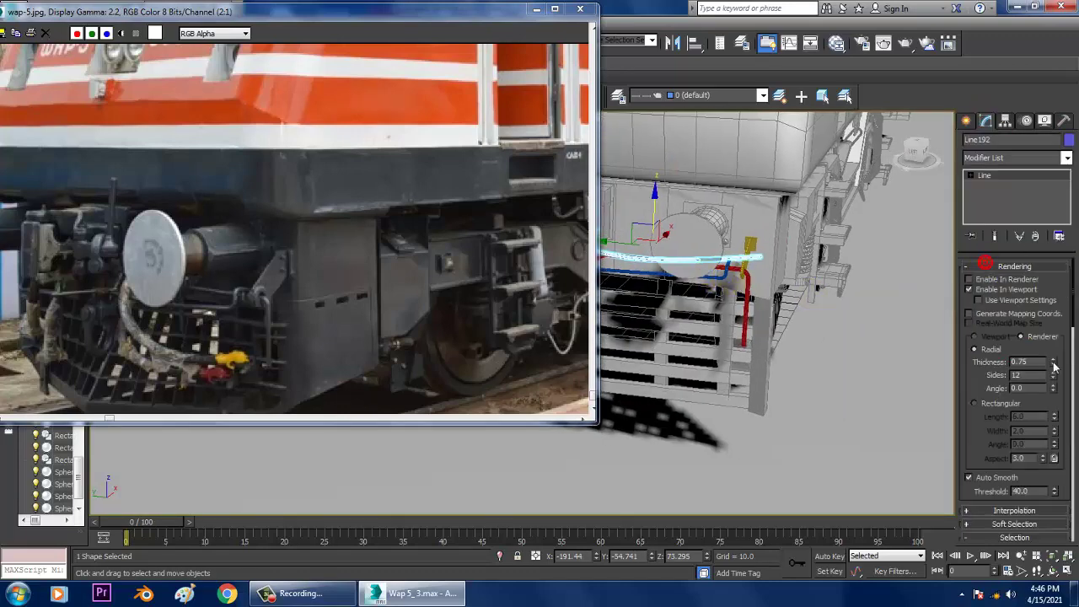
pyautogui.moveTo(1053, 363); pyautogui.dragTo(1047, 234)
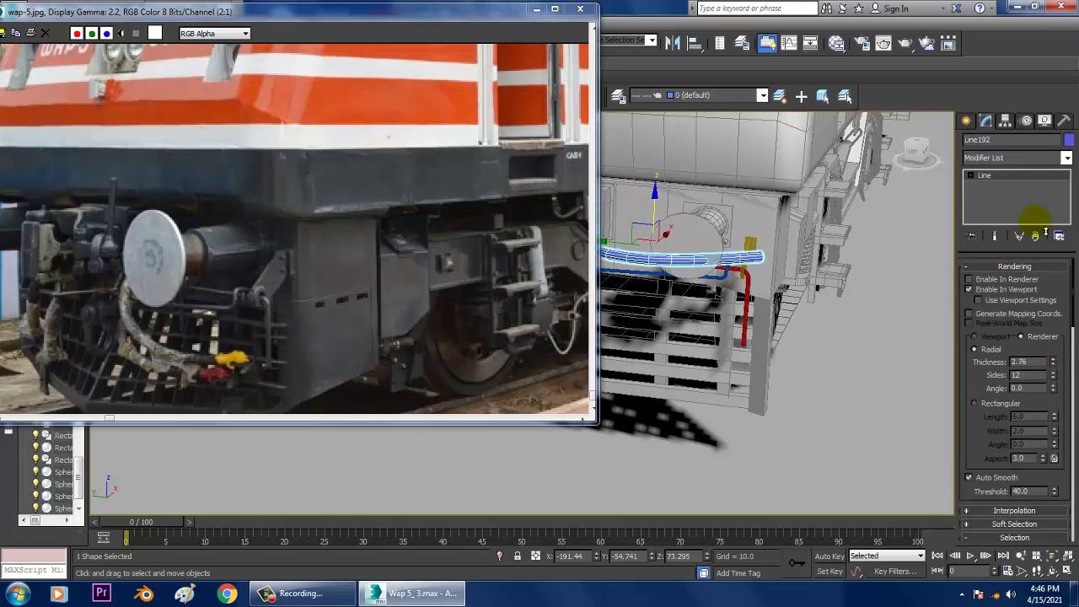
# Step: Lower the hose's outer end vertex along Z to about 47.1, in front of the grille's corner
pyautogui.press('1')
pyautogui.click(763, 256)
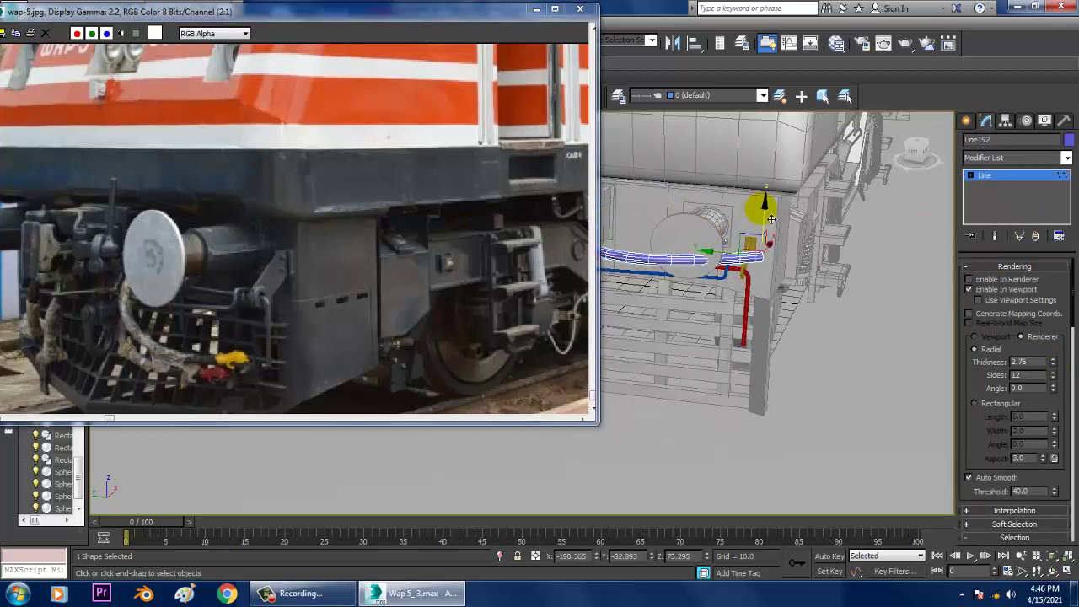
pyautogui.moveTo(771, 219); pyautogui.dragTo(691, 341)
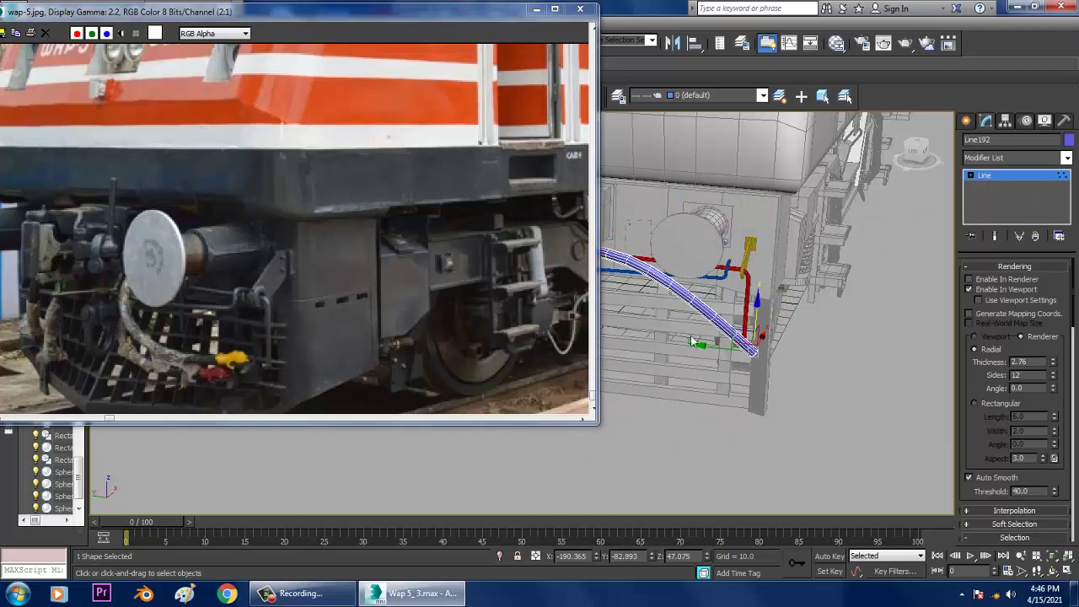
pyautogui.keyDown('alt'); pyautogui.moveTo(691, 342); pyautogui.dragTo(803, 374, button='middle'); pyautogui.keyUp('alt')
# Step: Try to refine the hose with a vertex midway along its slope and reposition it, and undo the change
pyautogui.rightClick(738, 280)
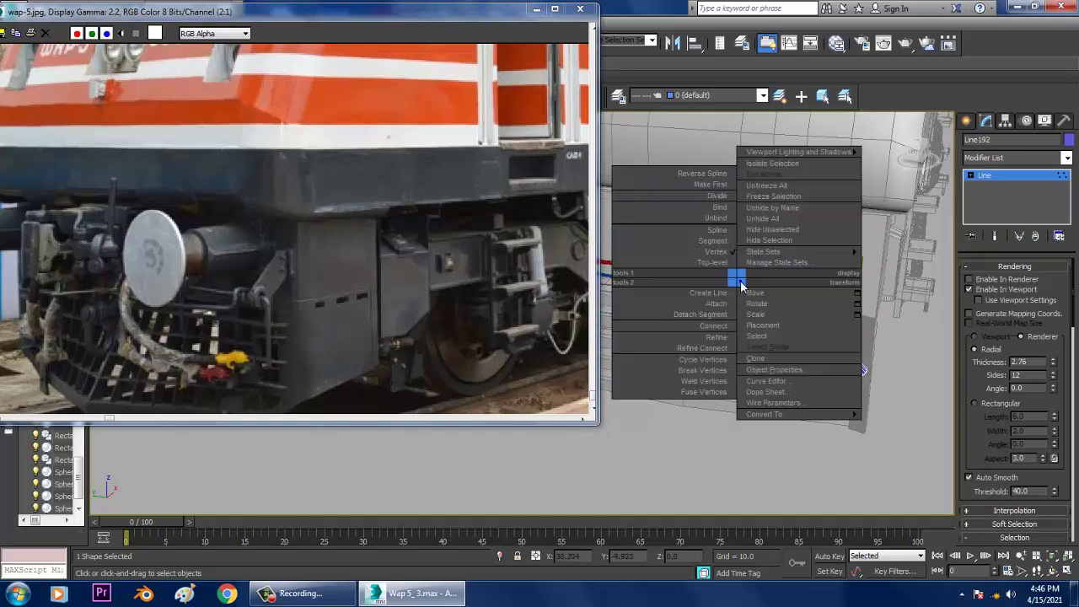
pyautogui.click(713, 338)
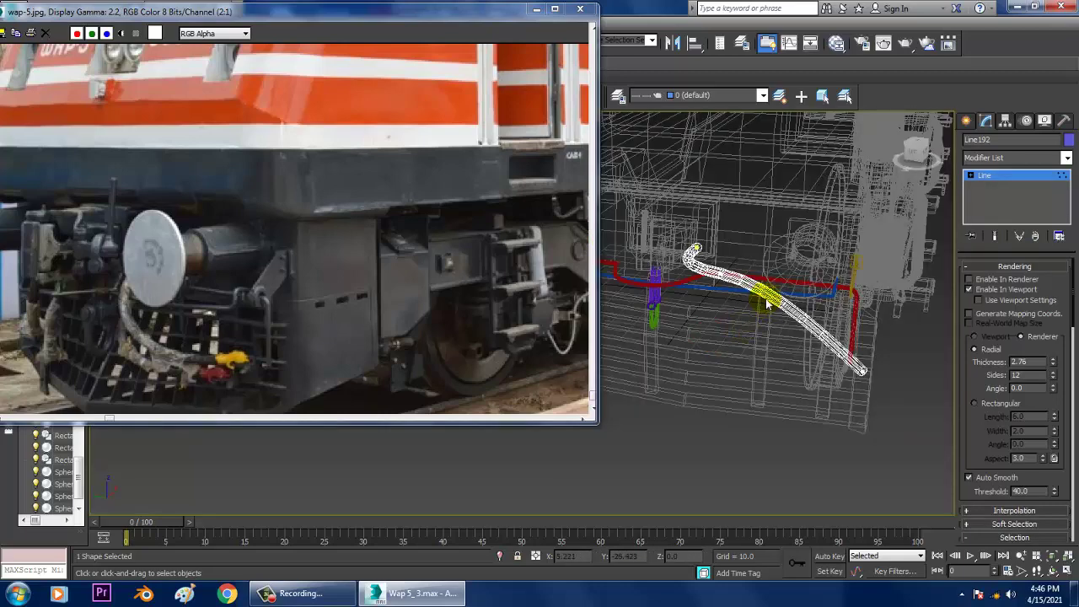
pyautogui.click(767, 300)
pyautogui.press('1')
pyautogui.press('1')
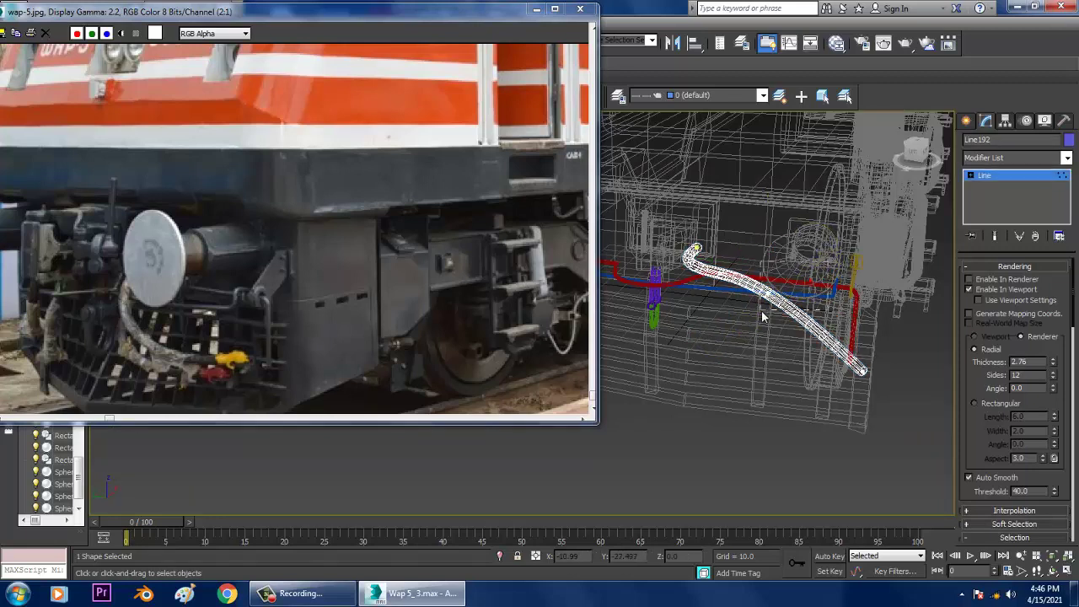
pyautogui.moveTo(763, 312); pyautogui.dragTo(777, 294)
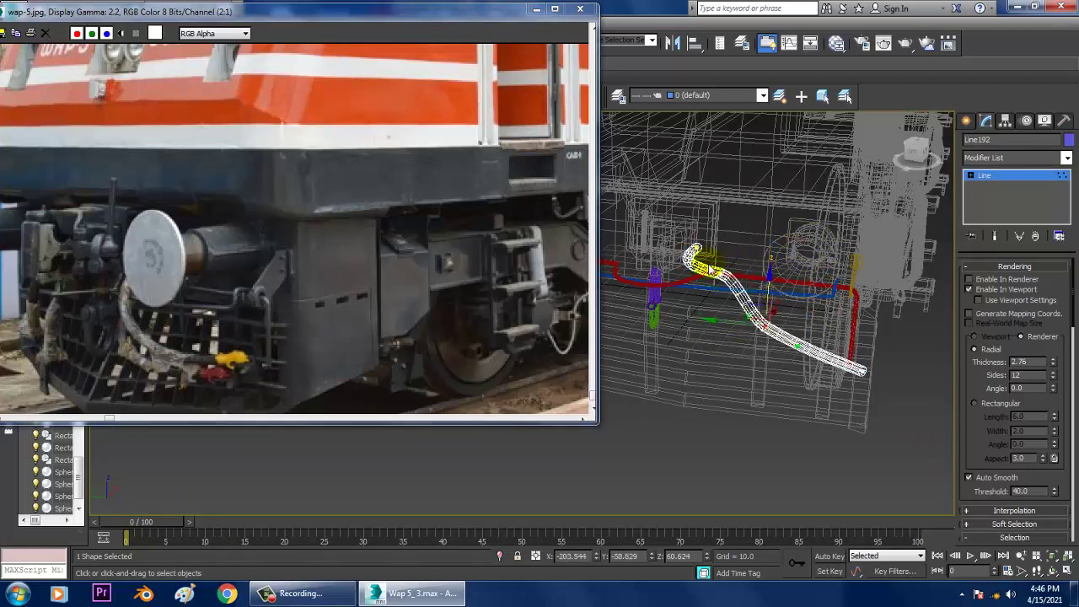
pyautogui.hotkey('ctrl', 'z')
pyautogui.hotkey('ctrl', 'z')
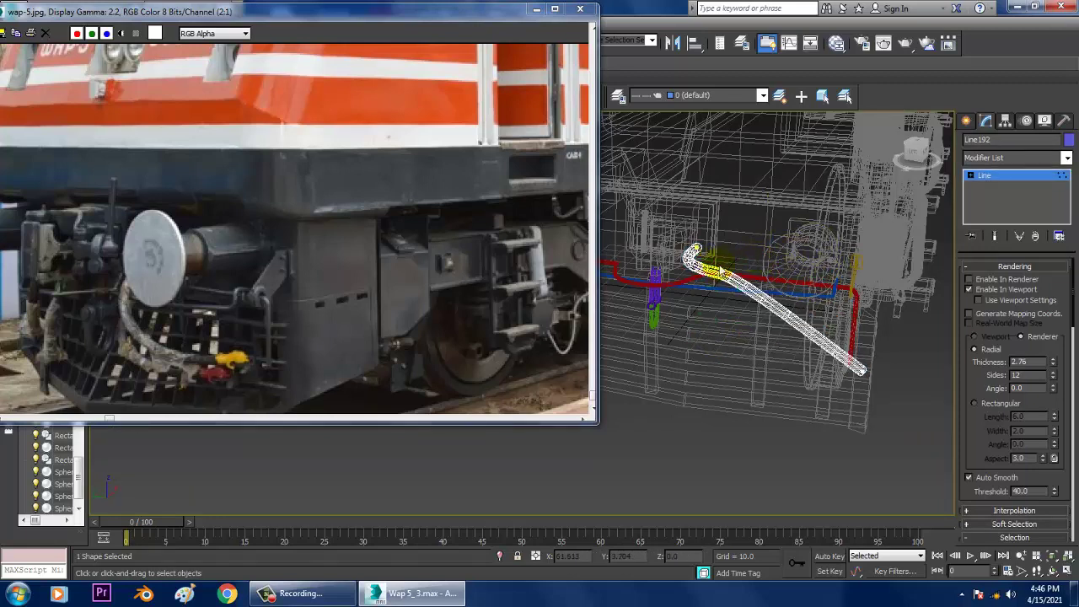
# Step: Lower the hose's middle vertex along Z to about 57.7 to form the bend below the coupler
pyautogui.moveTo(732, 252); pyautogui.dragTo(752, 295)
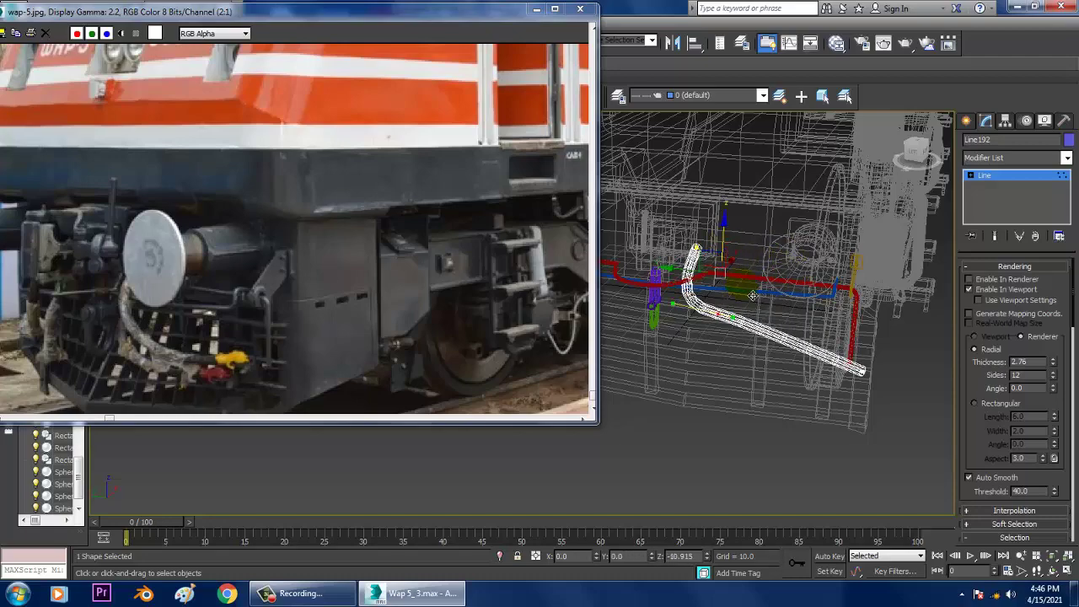
pyautogui.scroll(6, 757, 301)
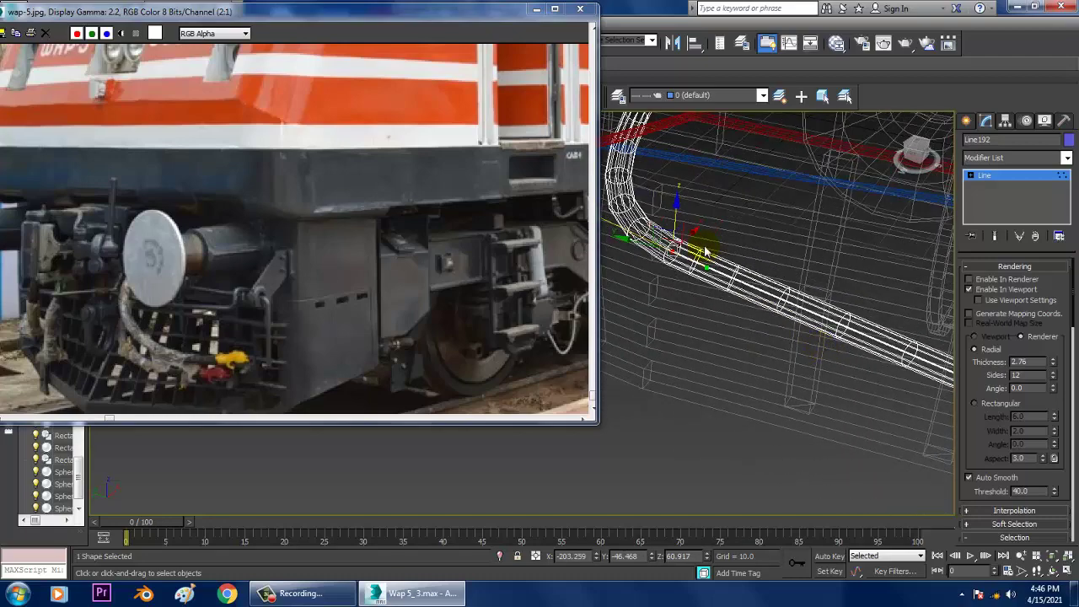
pyautogui.scroll(-6, 765, 236)
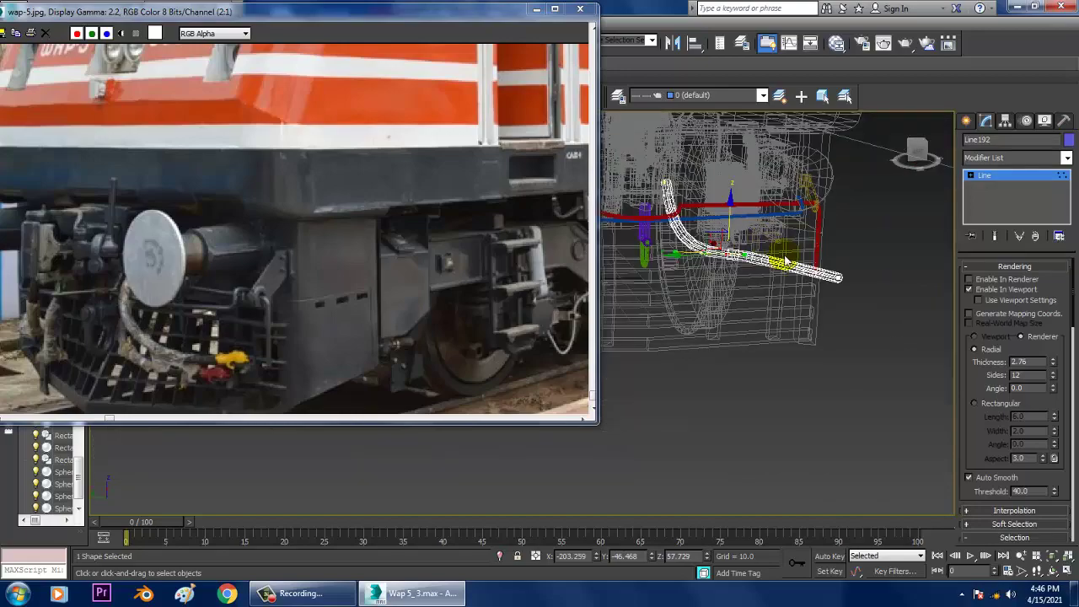
# Step: Move the hose's outer end vertex to about X -178.0, Y -73.4, Z 41.6, close to the grille
pyautogui.scroll(-3, 780, 257)
pyautogui.scroll(5, 793, 244)
pyautogui.keyDown('alt'); pyautogui.moveTo(833, 224); pyautogui.dragTo(886, 270, button='middle'); pyautogui.keyUp('alt')
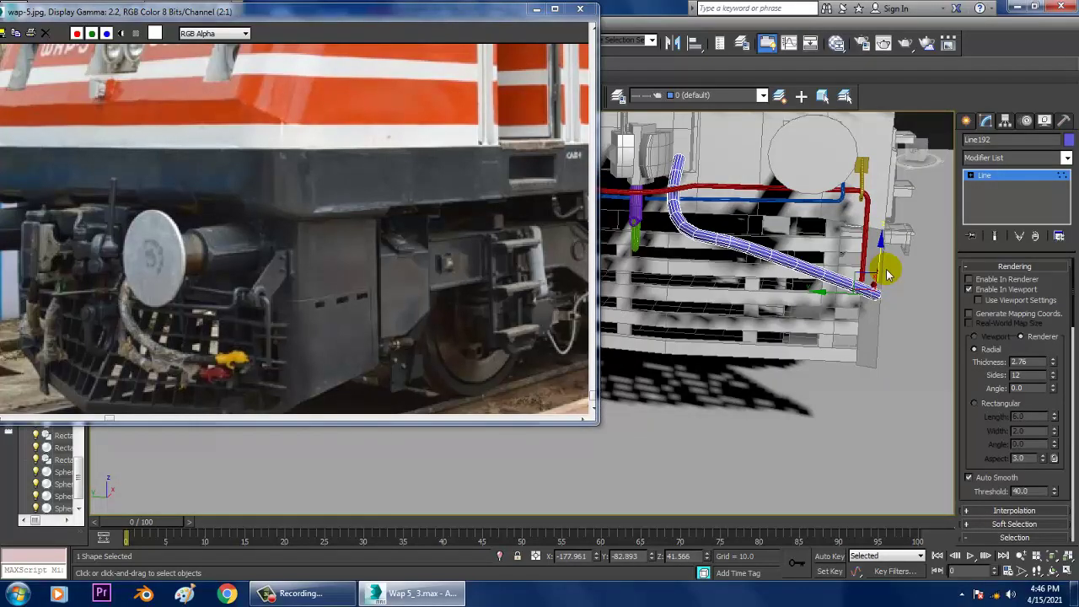
pyautogui.moveTo(845, 307); pyautogui.dragTo(701, 244)
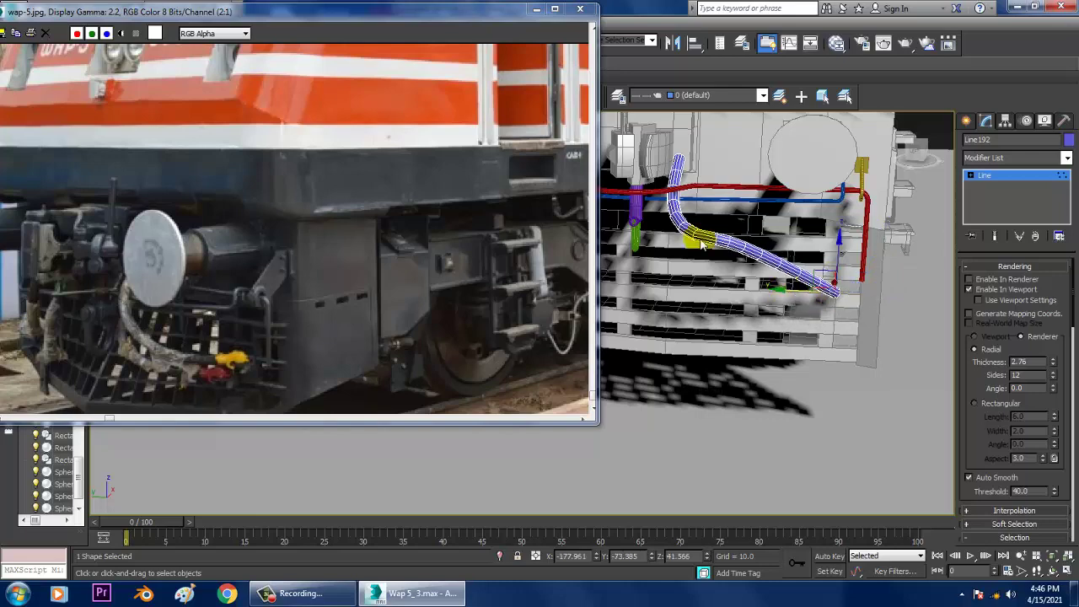
# Step: Shift the hose's bend vertex down to Z about 52.2 and back toward the grille to X about -196.8
pyautogui.moveTo(756, 290); pyautogui.dragTo(757, 290)
pyautogui.moveTo(719, 210); pyautogui.dragTo(715, 234)
pyautogui.keyDown('alt'); pyautogui.moveTo(716, 253); pyautogui.dragTo(674, 270, button='middle'); pyautogui.keyUp('alt')
pyautogui.moveTo(765, 269); pyautogui.dragTo(780, 264)
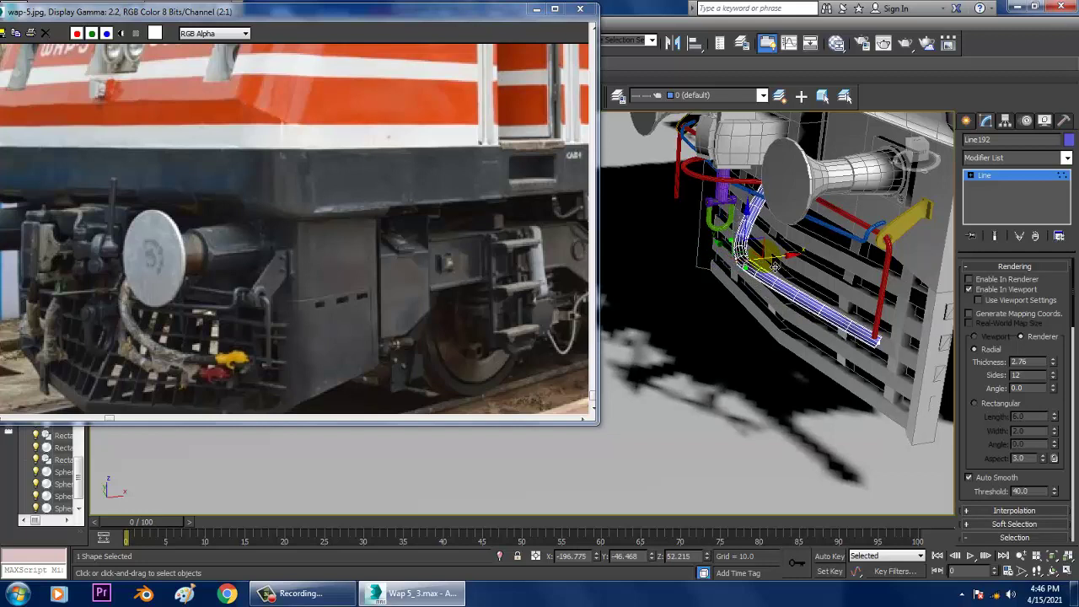
# Step: Refine the hose with an extra vertex just below its upper end beside the coupler
pyautogui.keyDown('alt'); pyautogui.moveTo(729, 290); pyautogui.dragTo(743, 266, button='middle'); pyautogui.keyUp('alt')
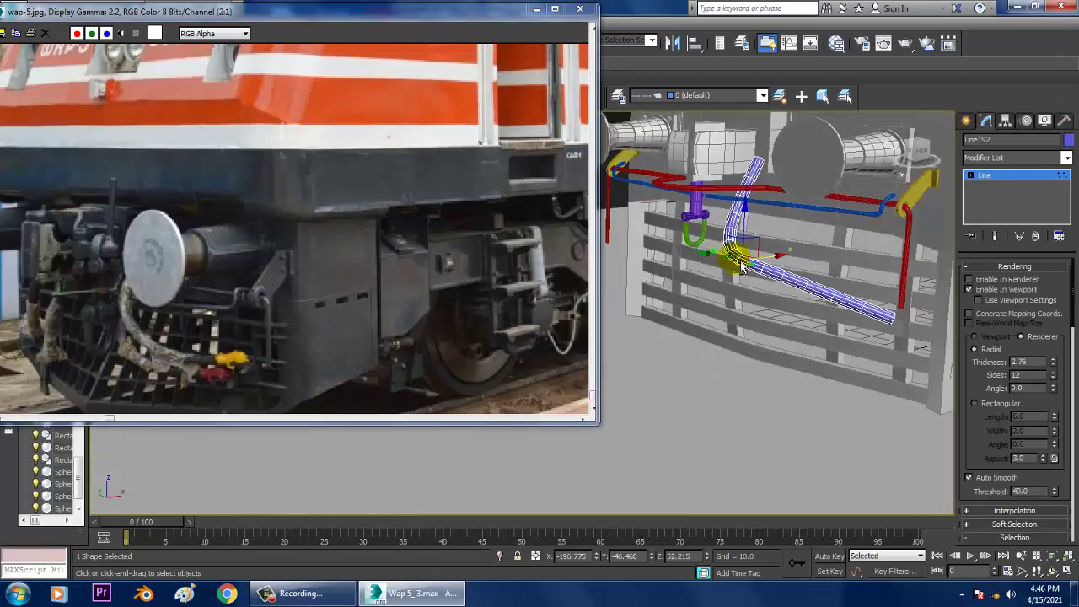
pyautogui.moveTo(748, 193); pyautogui.dragTo(774, 252, button='middle')
pyautogui.scroll(4, 780, 256)
pyautogui.rightClick(831, 331)
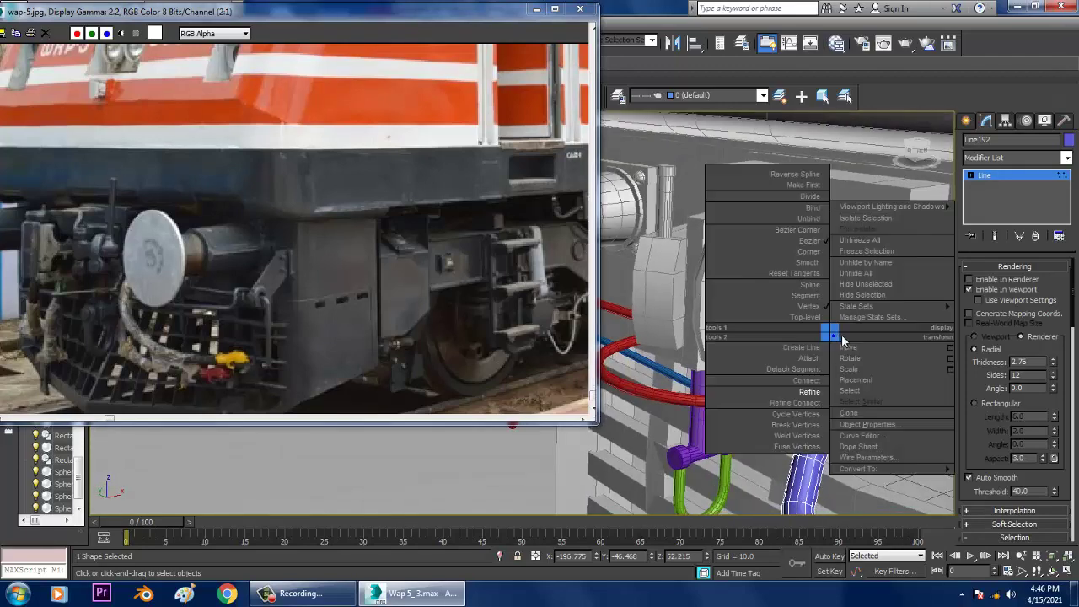
pyautogui.click(809, 393)
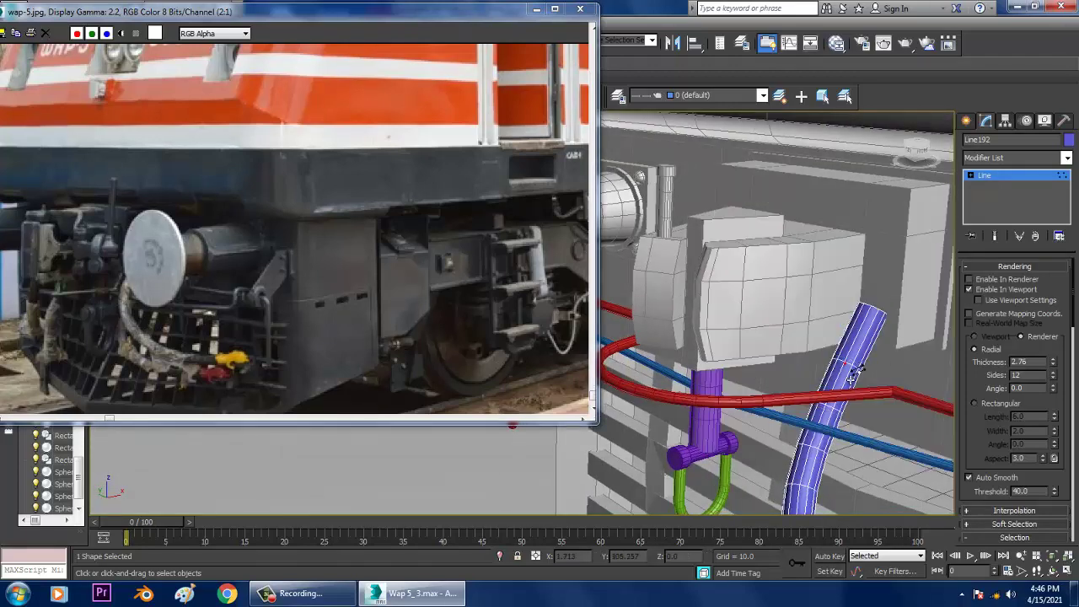
pyautogui.moveTo(921, 330); pyautogui.dragTo(920, 329)
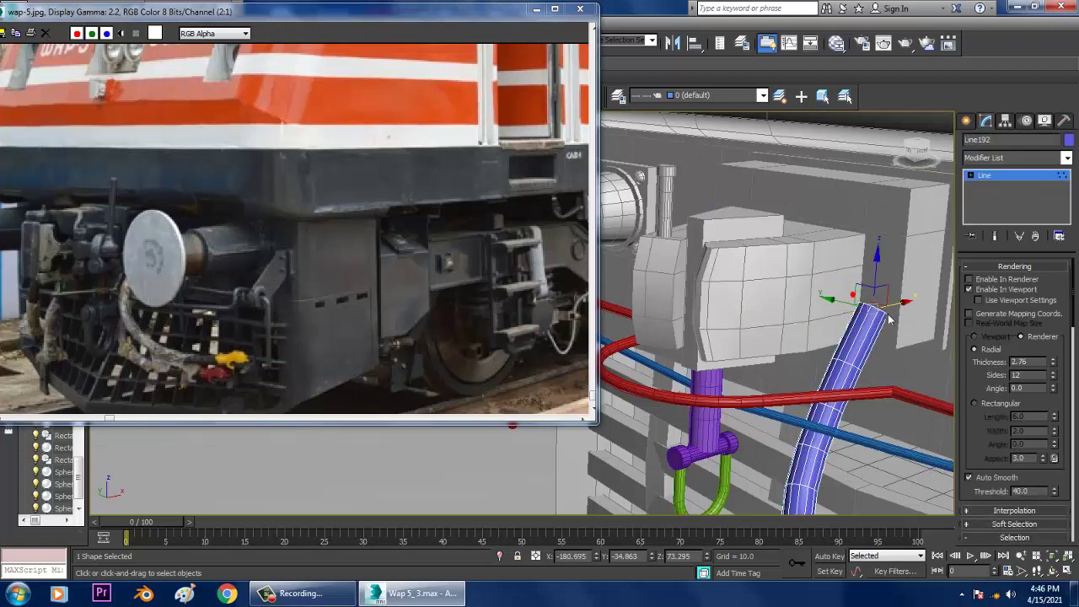
pyautogui.click(295, 594)
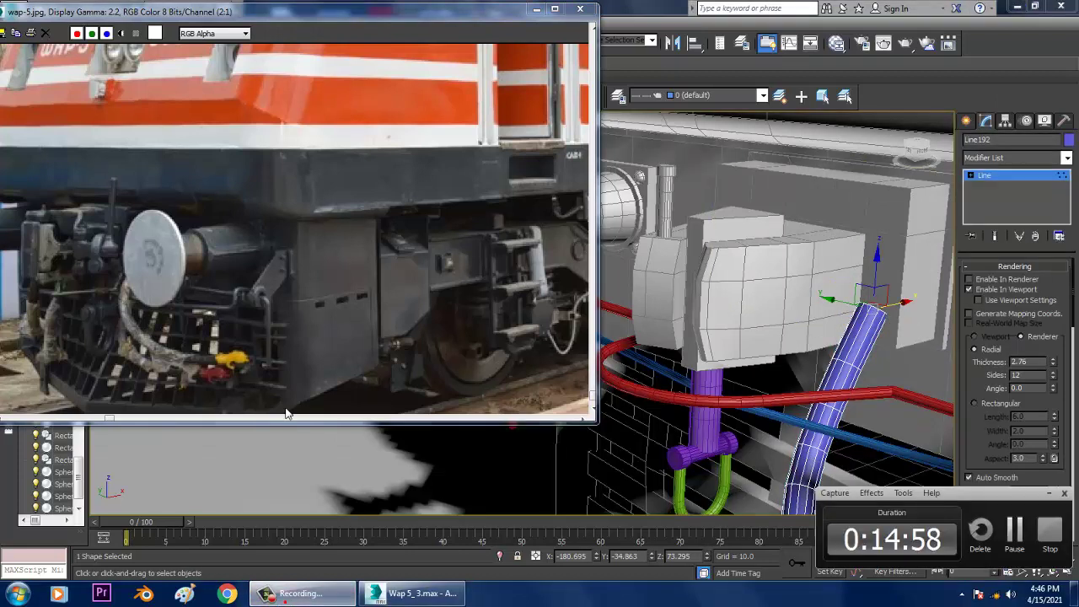
pyautogui.click(1017, 528)
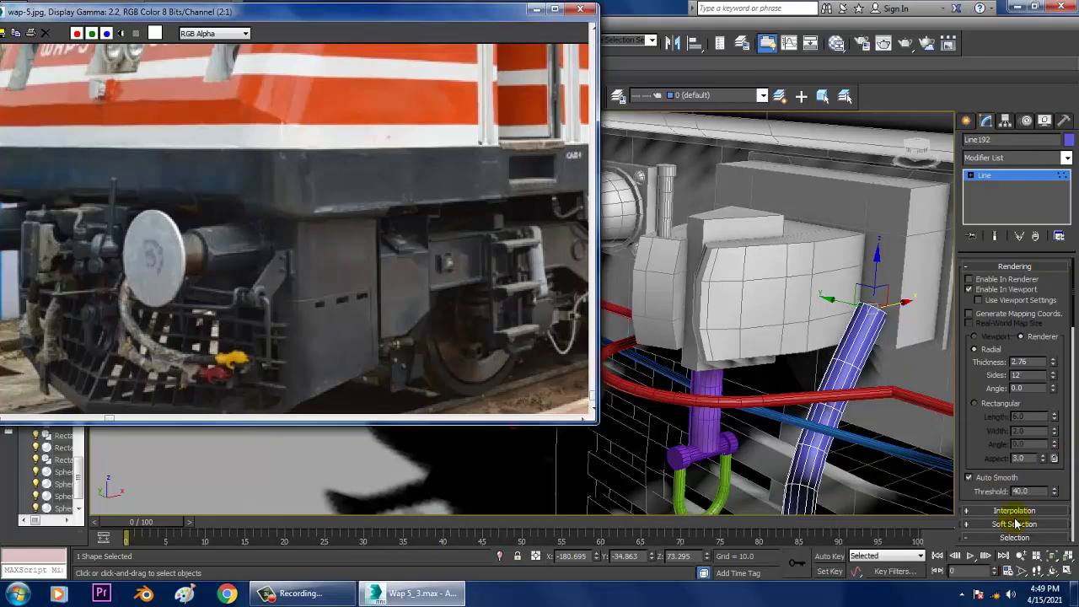
# Step: Move the hose's upper end vertex to about X -177.5 and Z 71.0 so the end curves toward the body
pyautogui.moveTo(768, 408); pyautogui.dragTo(760, 374, button='middle')
pyautogui.moveTo(781, 229); pyautogui.dragTo(739, 531, button='middle')
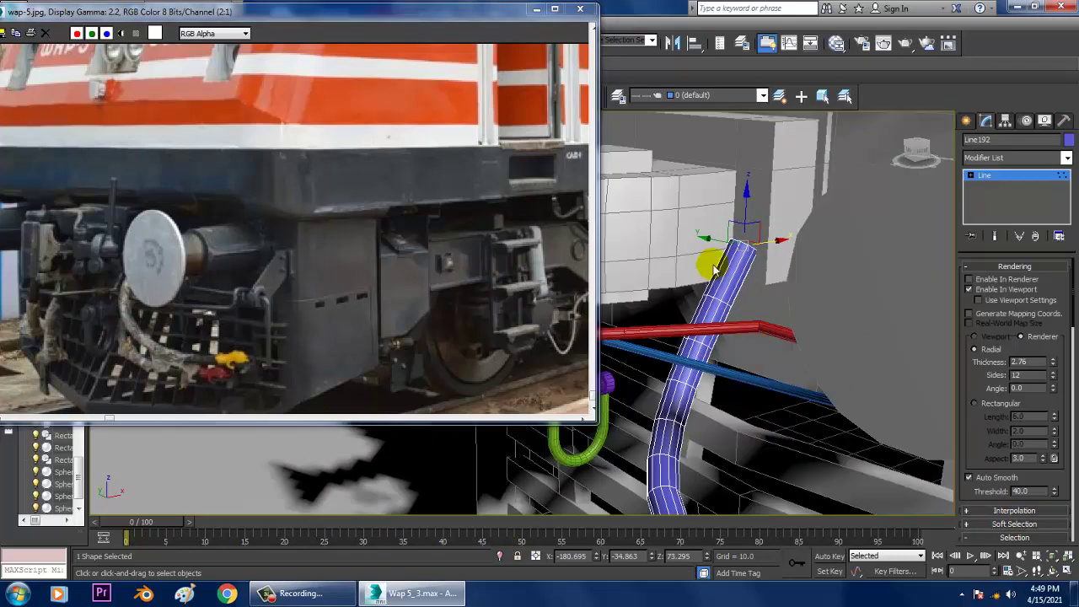
pyautogui.rightClick(727, 277)
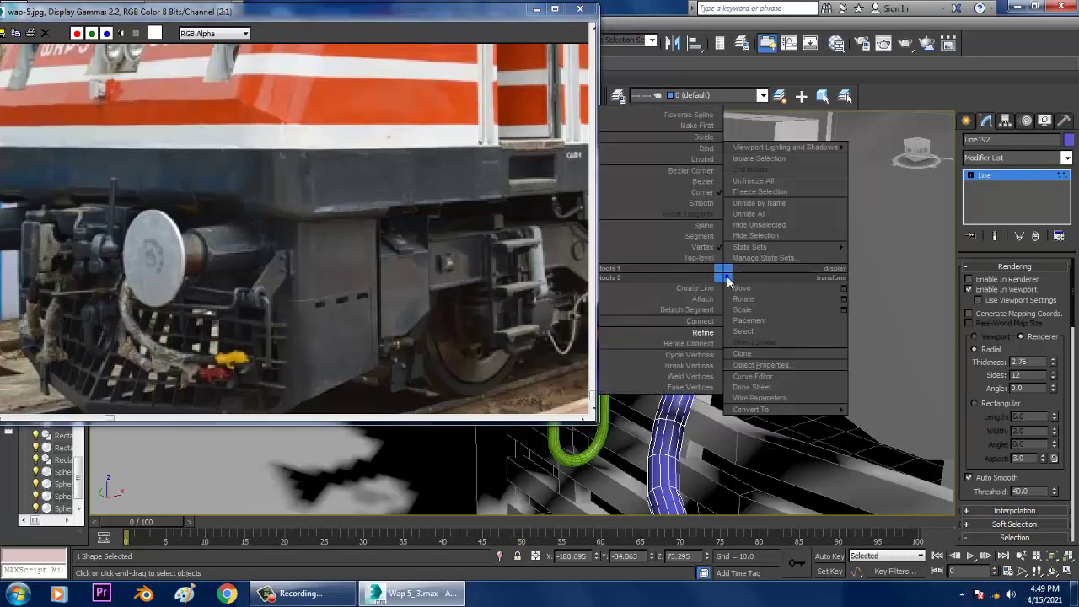
pyautogui.click(705, 338)
pyautogui.rightClick(736, 297)
pyautogui.press('1')
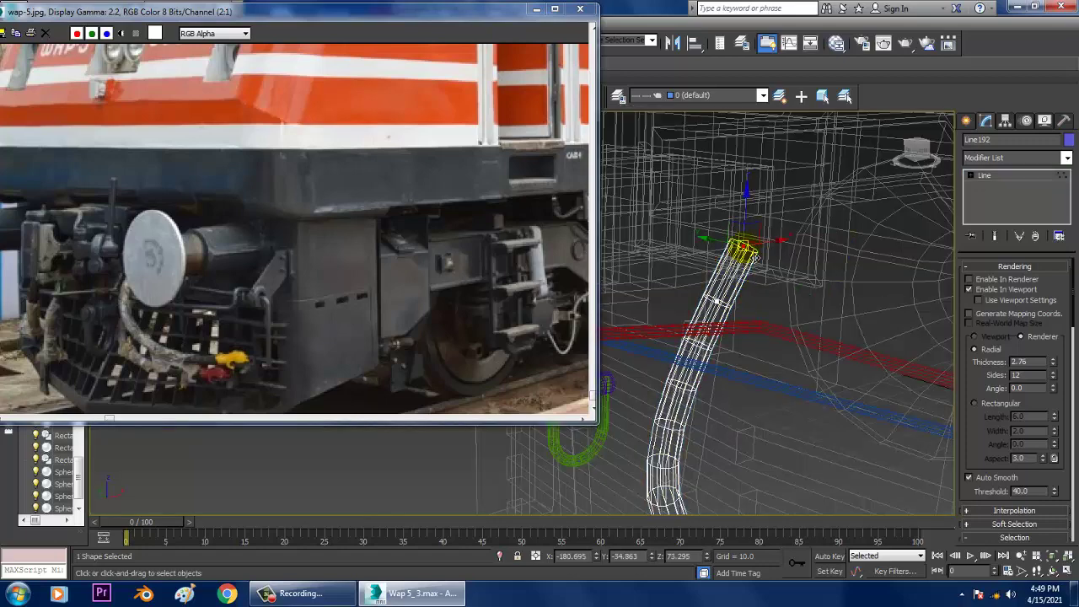
pyautogui.press('1')
pyautogui.moveTo(782, 253); pyautogui.dragTo(807, 255)
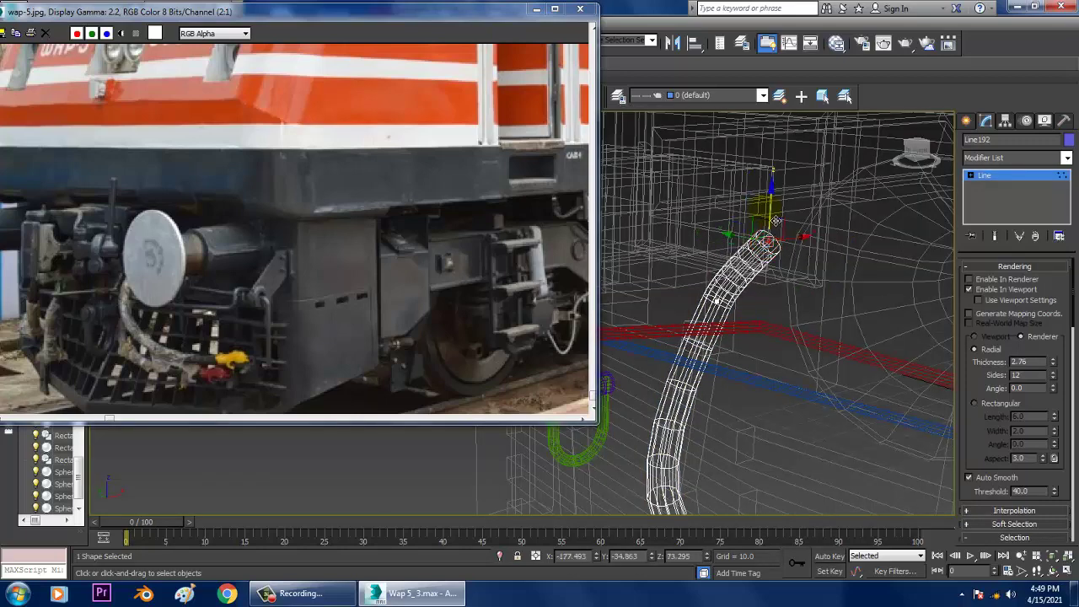
pyautogui.moveTo(784, 219); pyautogui.dragTo(792, 245)
pyautogui.press('F3')
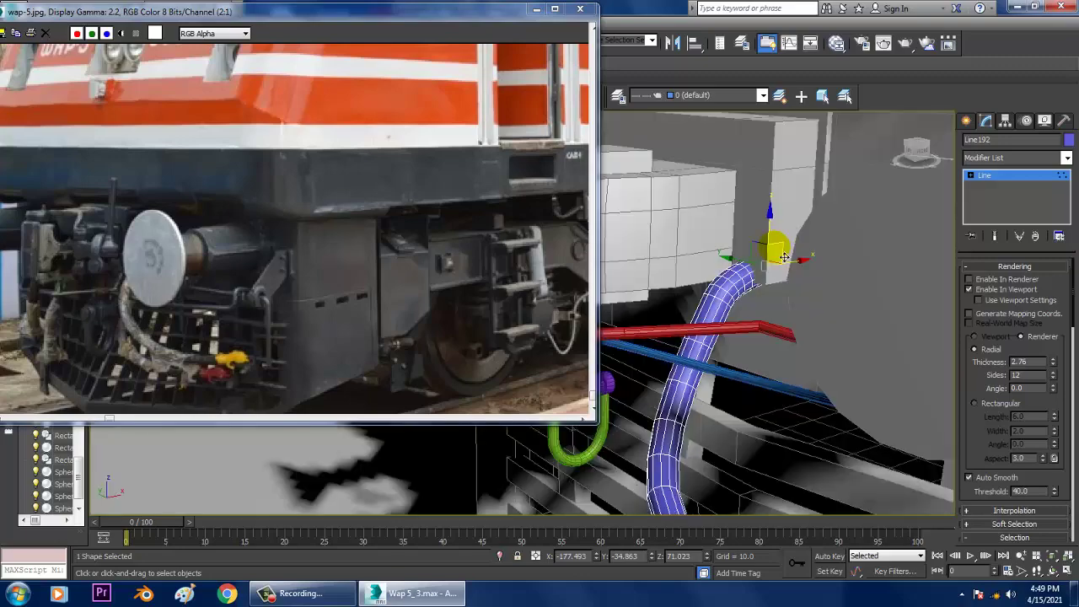
# Step: Examine the hose's overall shape and its lower end beside the red vertical pipe
pyautogui.keyDown('alt'); pyautogui.moveTo(787, 256); pyautogui.dragTo(767, 261, button='middle'); pyautogui.keyUp('alt')
pyautogui.scroll(-5, 769, 253)
pyautogui.moveTo(830, 370); pyautogui.dragTo(833, 205, button='middle')
pyautogui.scroll(5, 740, 267)
pyautogui.scroll(-5, 772, 274)
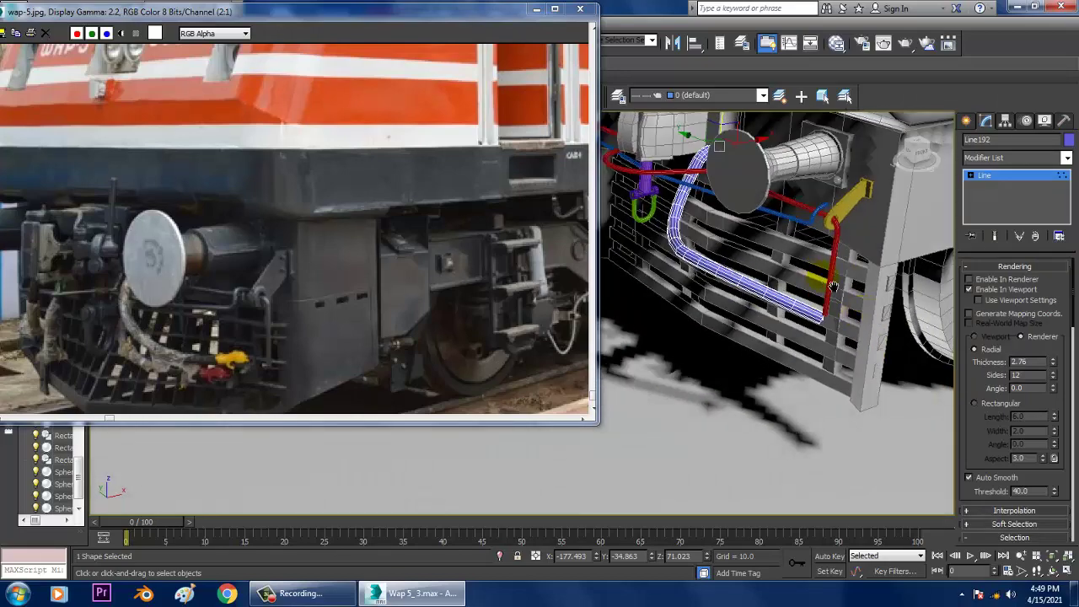
pyautogui.scroll(6, 860, 333)
pyautogui.keyDown('alt'); pyautogui.moveTo(835, 318); pyautogui.dragTo(838, 315, button='middle'); pyautogui.keyUp('alt')
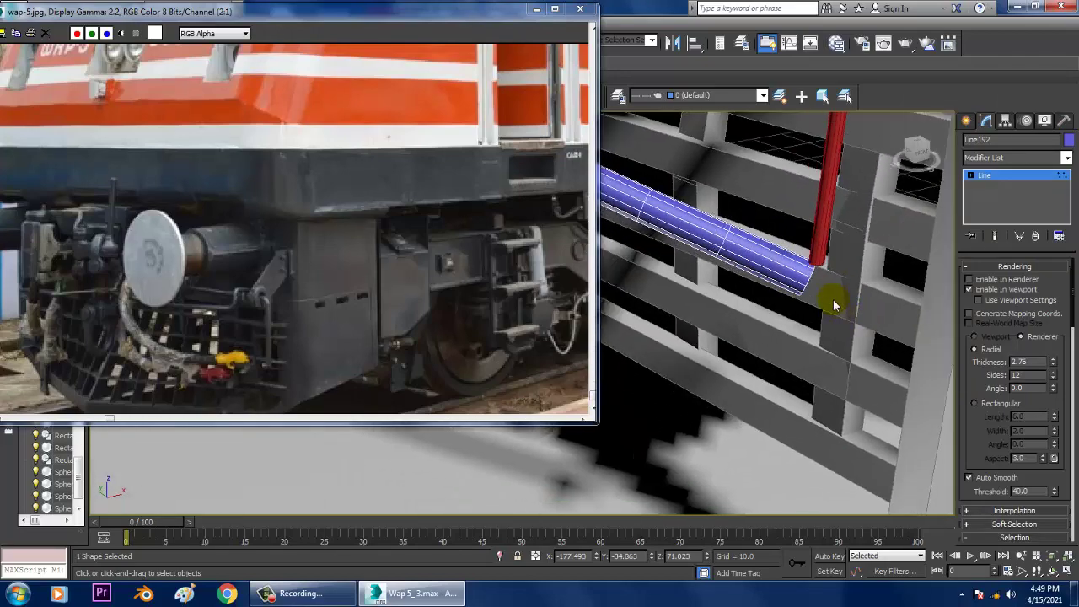
# Step: Convert the brake hose spline to an editable poly and switch to editing its edges
pyautogui.rightClick(748, 246)
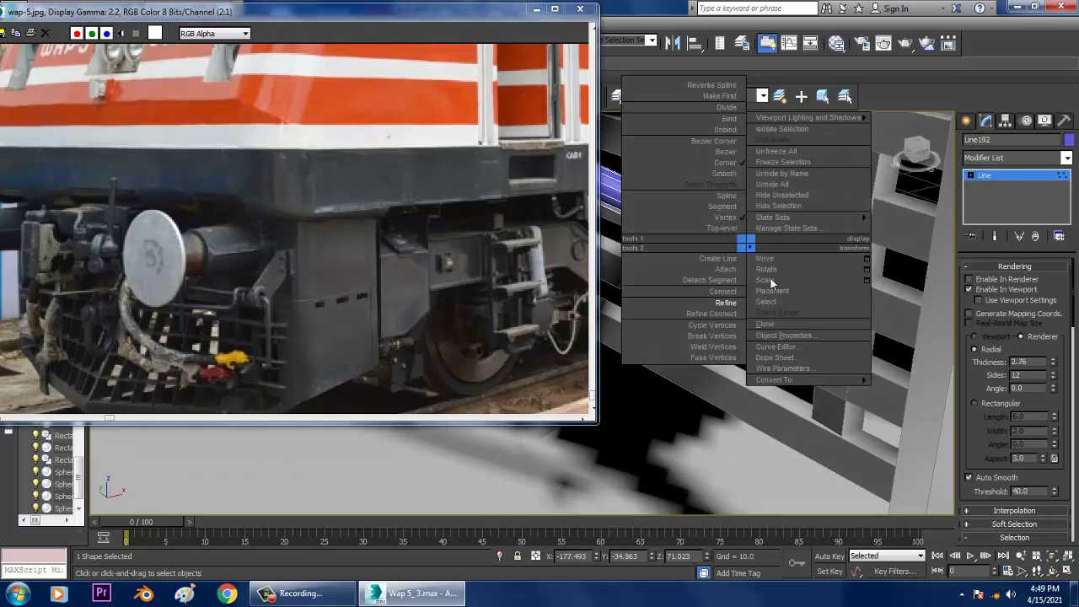
pyautogui.moveTo(832, 380)
pyautogui.click(918, 403)
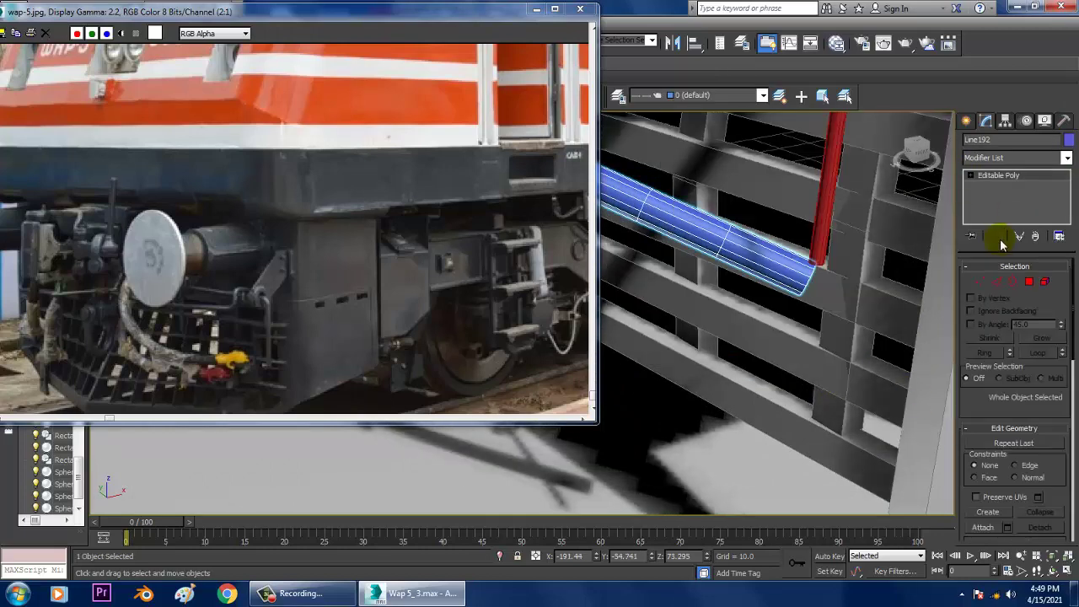
pyautogui.click(997, 283)
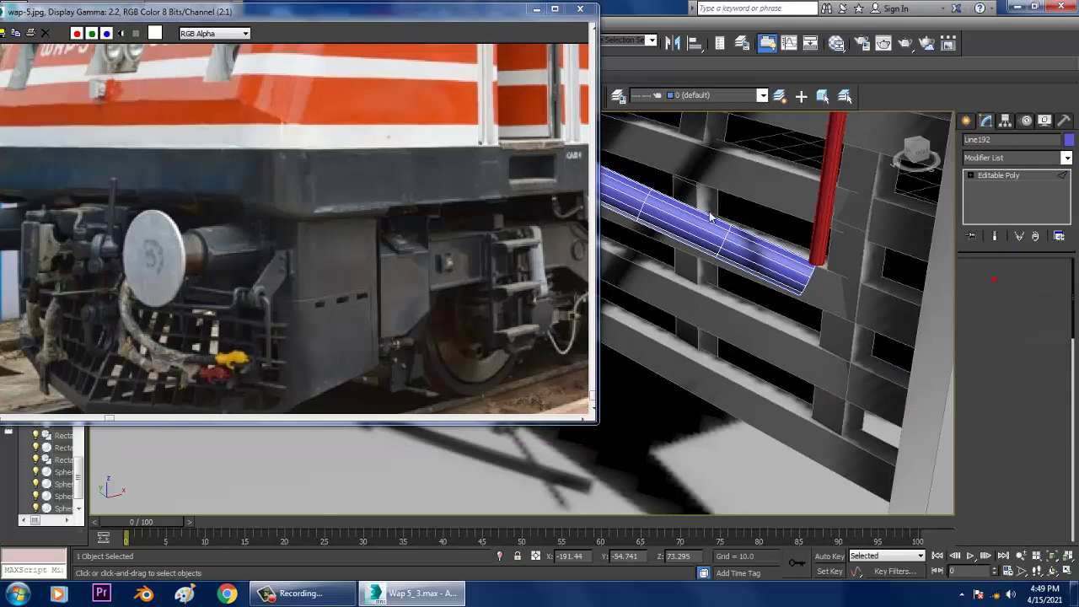
# Step: Connect the lengthwise edges of the hose's last section with one edge loop close to its lower tip
pyautogui.click(774, 278)
pyautogui.keyDown('alt'); pyautogui.moveTo(770, 311); pyautogui.dragTo(807, 326, button='middle'); pyautogui.keyUp('alt')
pyautogui.press('f')
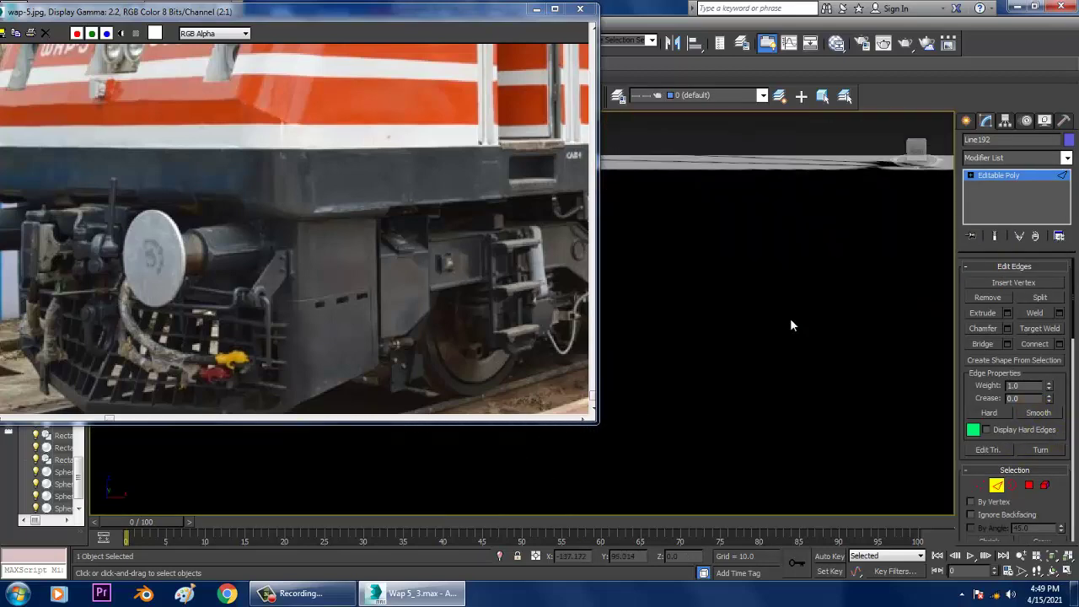
pyautogui.press('2')
pyautogui.press('z')
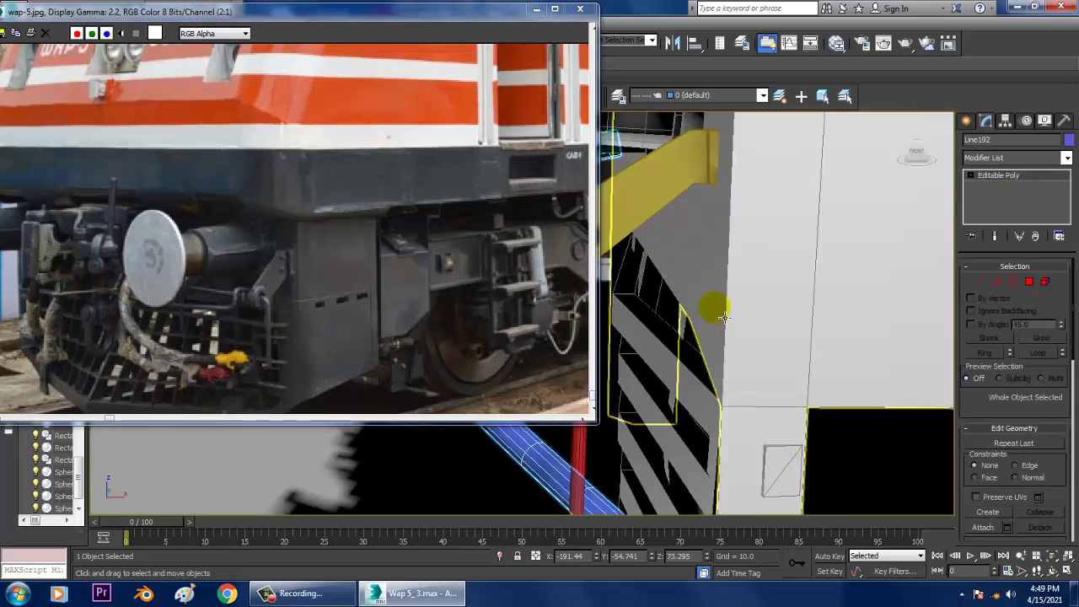
pyautogui.moveTo(722, 314); pyautogui.dragTo(731, 282, button='middle')
pyautogui.scroll(2, 708, 302)
pyautogui.press('2')
pyautogui.scroll(2, 730, 281)
pyautogui.click(730, 283)
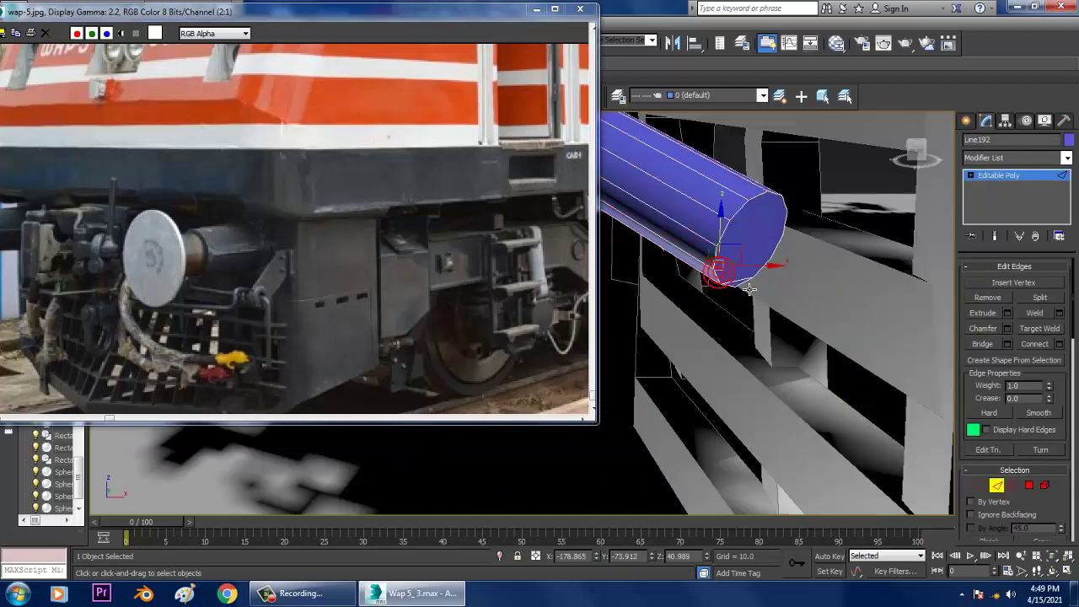
pyautogui.click(748, 289)
pyautogui.click(747, 288)
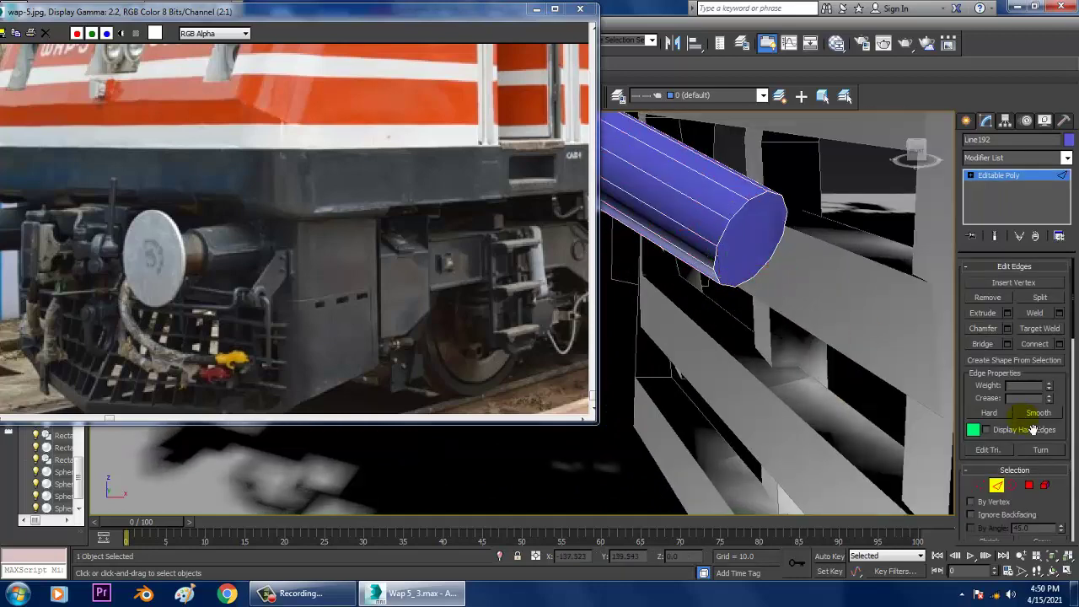
pyautogui.moveTo(744, 242); pyautogui.dragTo(877, 327, button='middle')
pyautogui.moveTo(793, 188); pyautogui.dragTo(723, 400)
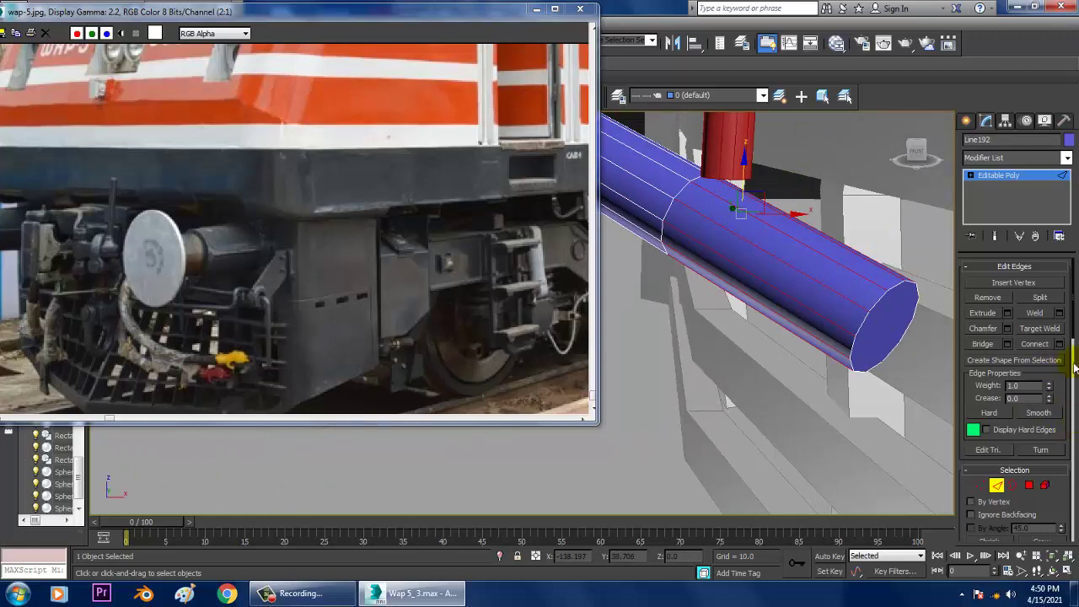
pyautogui.click(1059, 343)
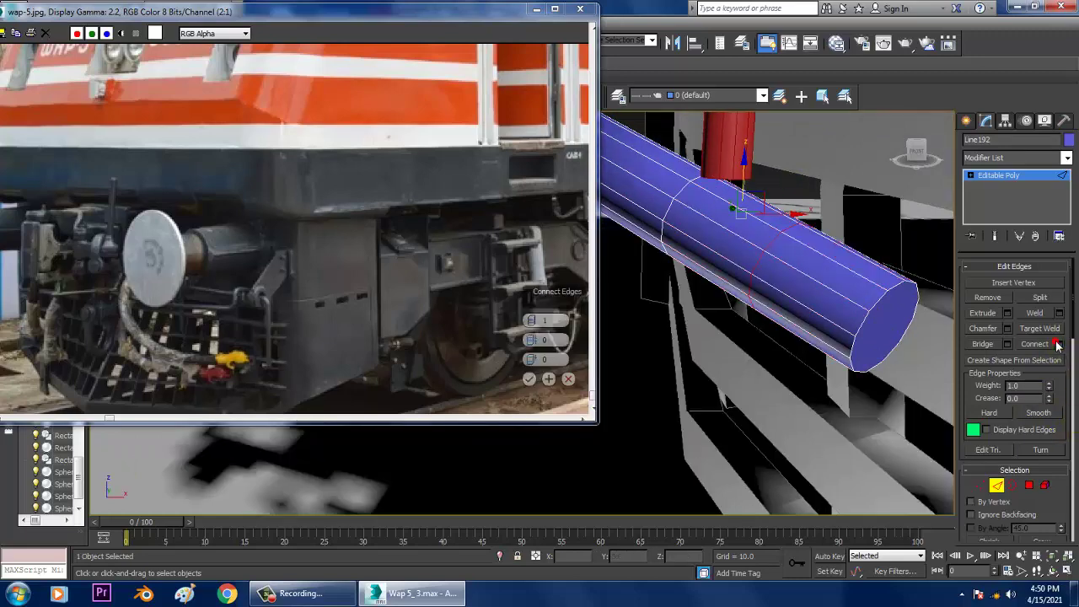
pyautogui.click(530, 379)
# Step: Extrude the short ring of polygons around the hose's lower tip along local normals by 0.172 as a raised collar
pyautogui.keyDown('alt'); pyautogui.moveTo(755, 329); pyautogui.dragTo(809, 347, button='middle'); pyautogui.keyUp('alt')
pyautogui.press('4')
pyautogui.press('4')
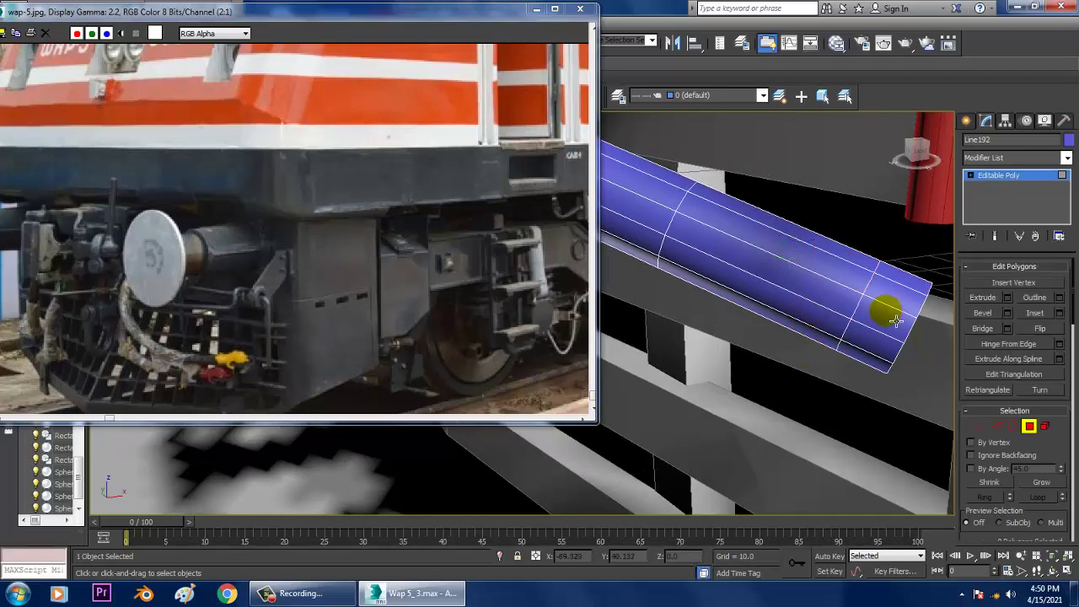
pyautogui.press('2')
pyautogui.click(896, 311)
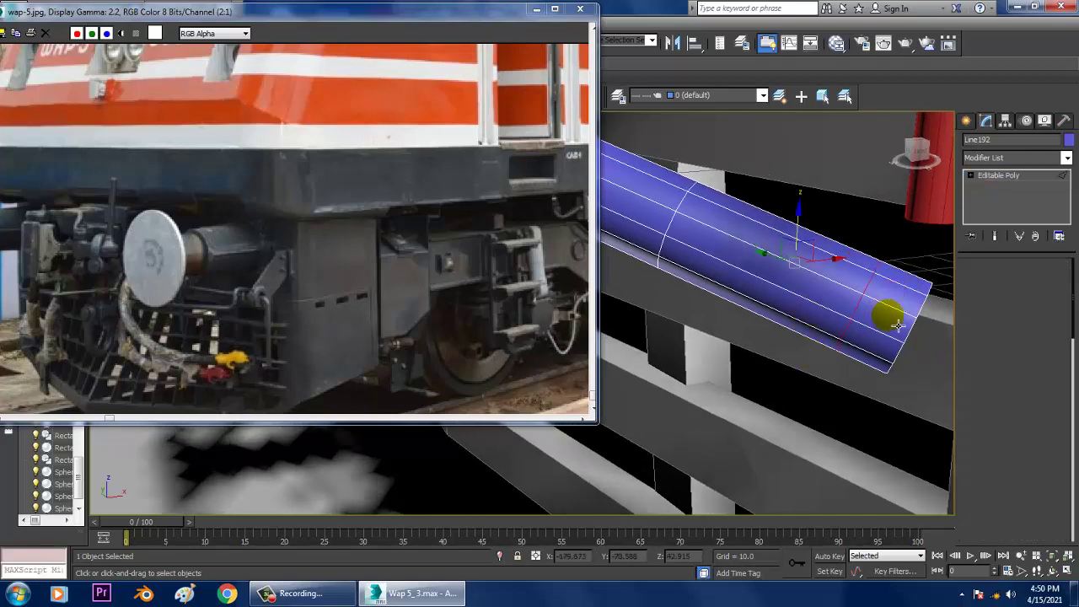
pyautogui.doubleClick(900, 316)
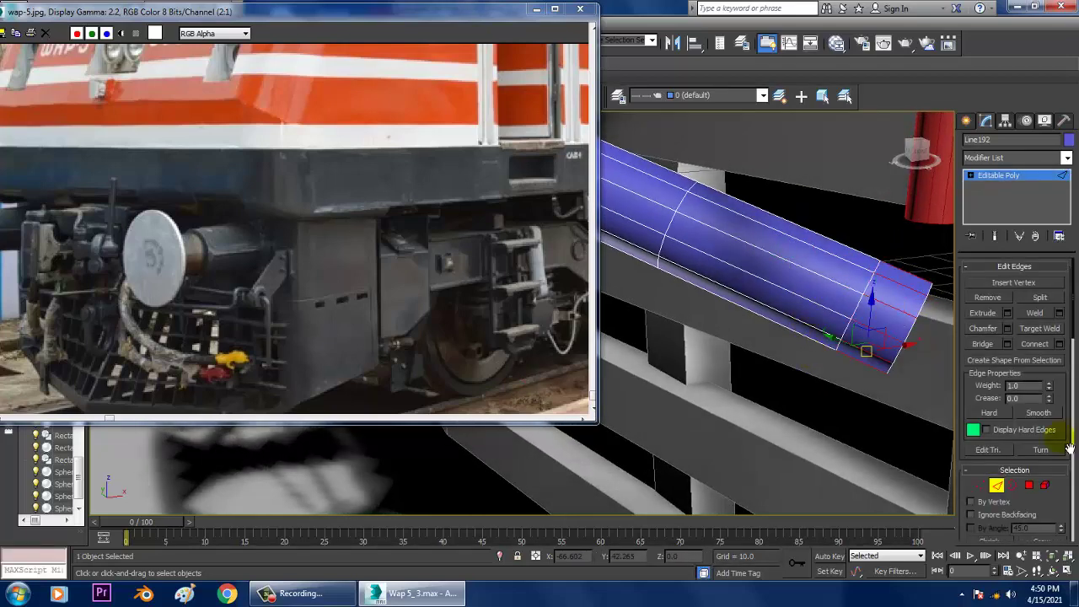
pyautogui.keyDown('ctrl'); pyautogui.click(1030, 487); pyautogui.keyUp('ctrl')
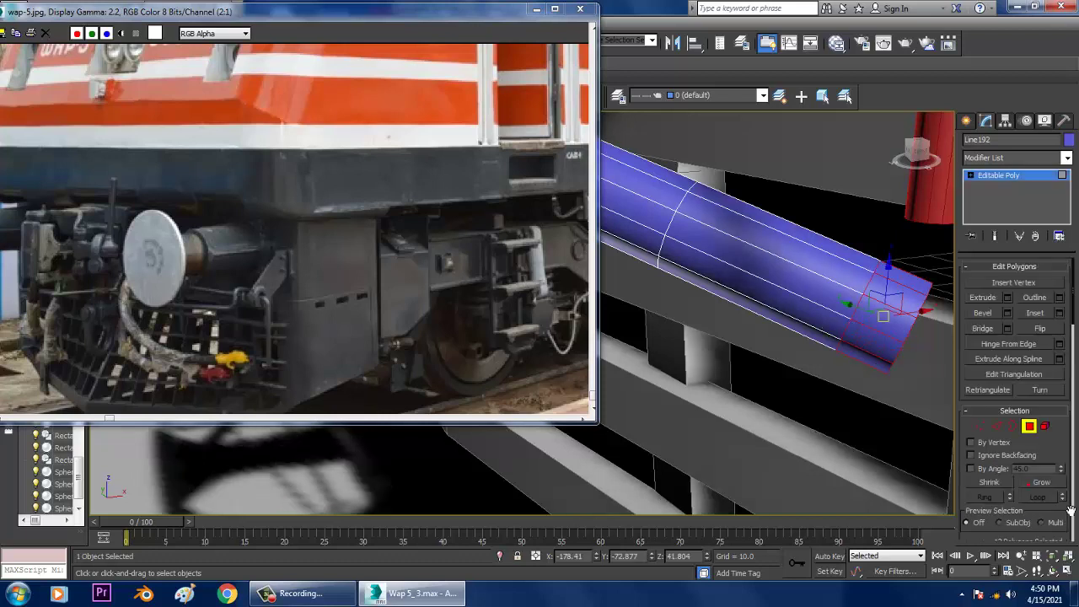
pyautogui.click(1008, 298)
pyautogui.click(544, 322)
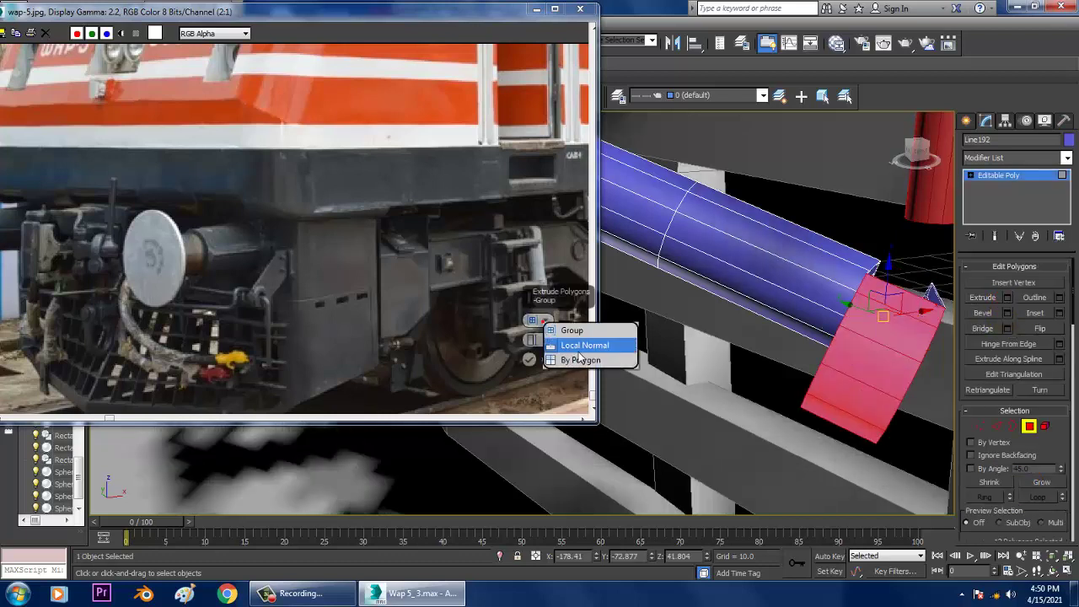
pyautogui.click(575, 340)
pyautogui.moveTo(535, 346); pyautogui.dragTo(563, 399)
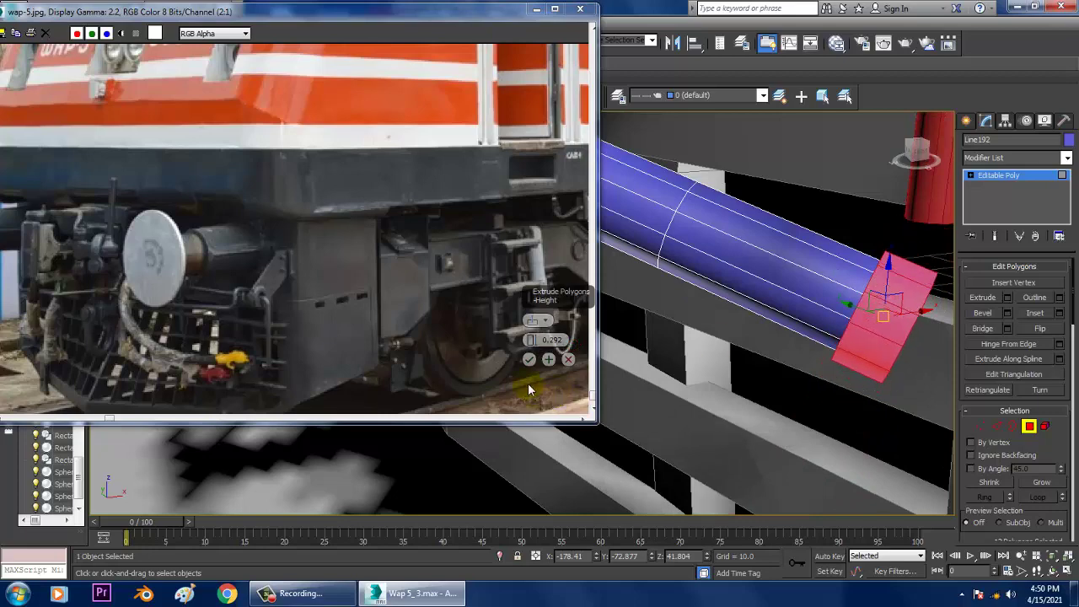
pyautogui.keyDown('alt'); pyautogui.moveTo(940, 318); pyautogui.dragTo(970, 327, button='middle'); pyautogui.keyUp('alt')
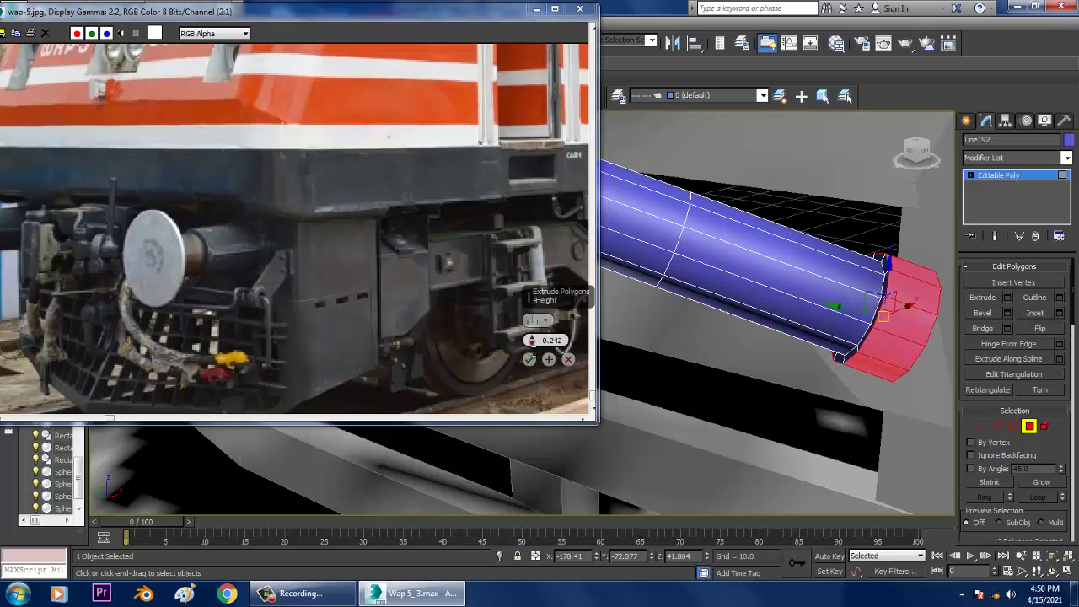
pyautogui.moveTo(532, 346); pyautogui.dragTo(533, 350)
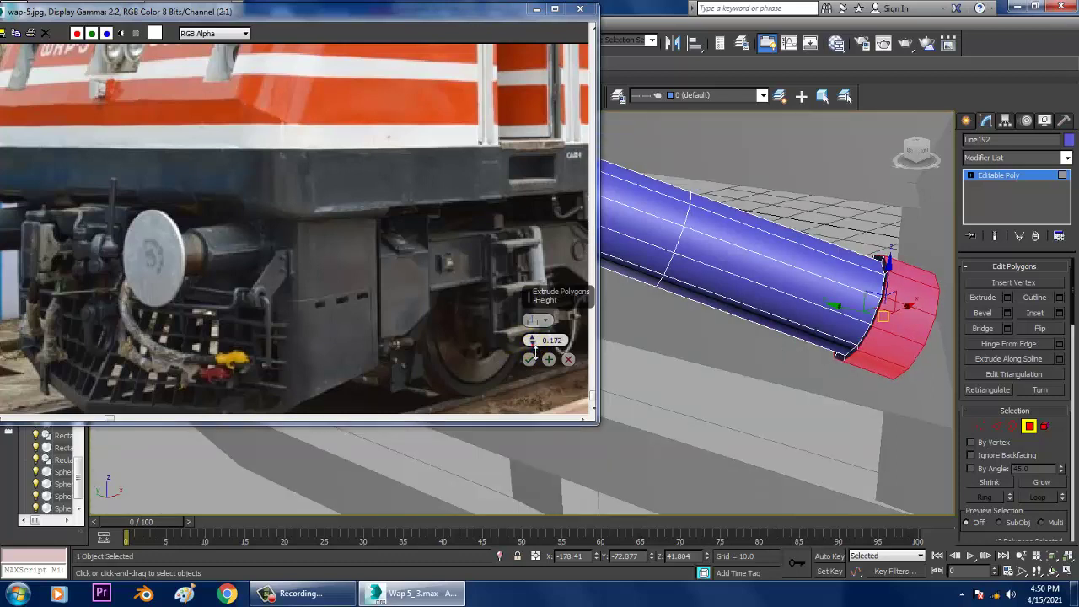
pyautogui.click(530, 360)
# Step: Bevel the collar's end cap into a tapered nozzle with height 1.457 and outline about -0.353
pyautogui.keyDown('alt'); pyautogui.moveTo(671, 372); pyautogui.dragTo(772, 346, button='middle'); pyautogui.keyUp('alt')
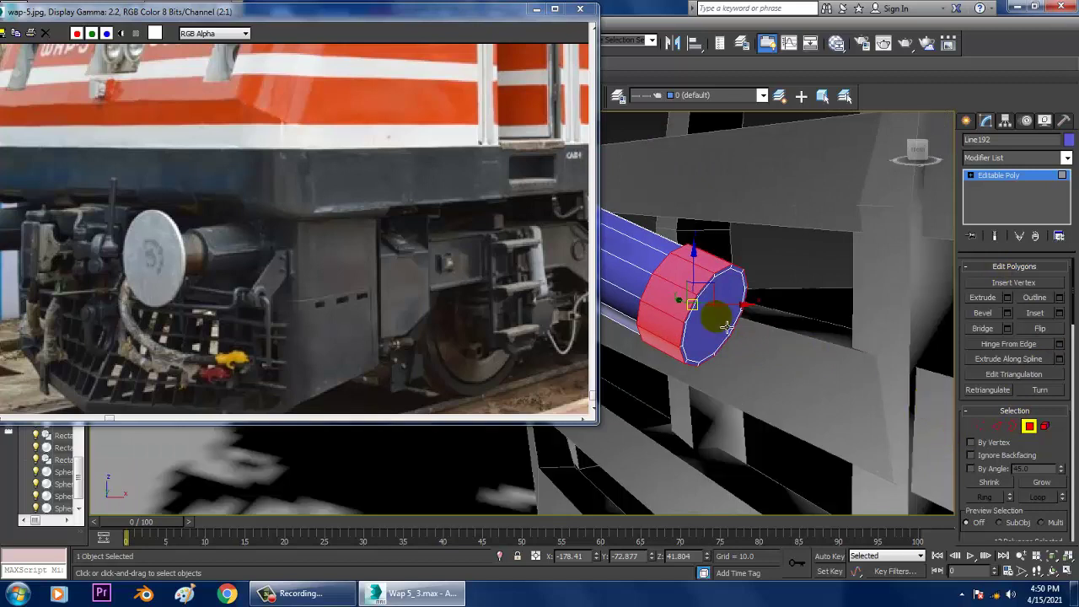
pyautogui.click(719, 317)
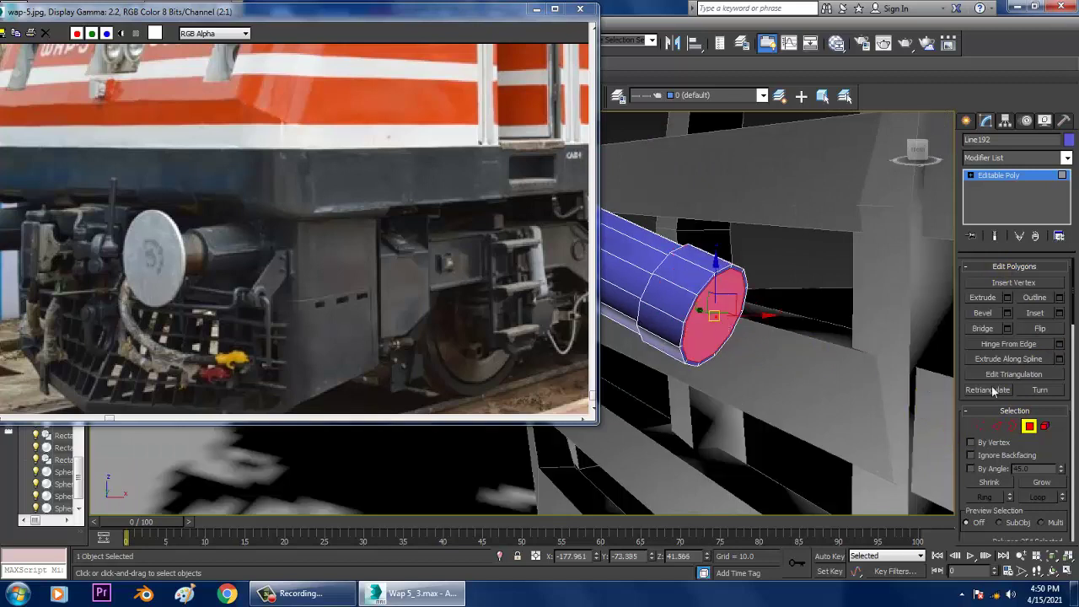
pyautogui.click(1010, 315)
pyautogui.moveTo(533, 341); pyautogui.dragTo(531, 360)
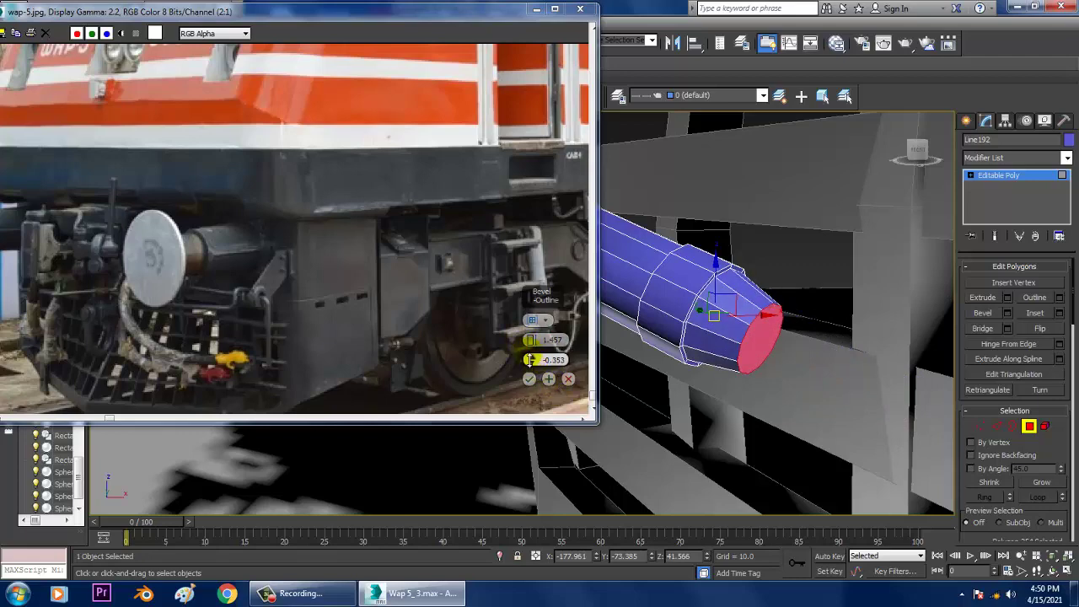
pyautogui.click(529, 379)
# Step: Isolate the brake hose and bring its tapered end face into view
pyautogui.scroll(5, 755, 338)
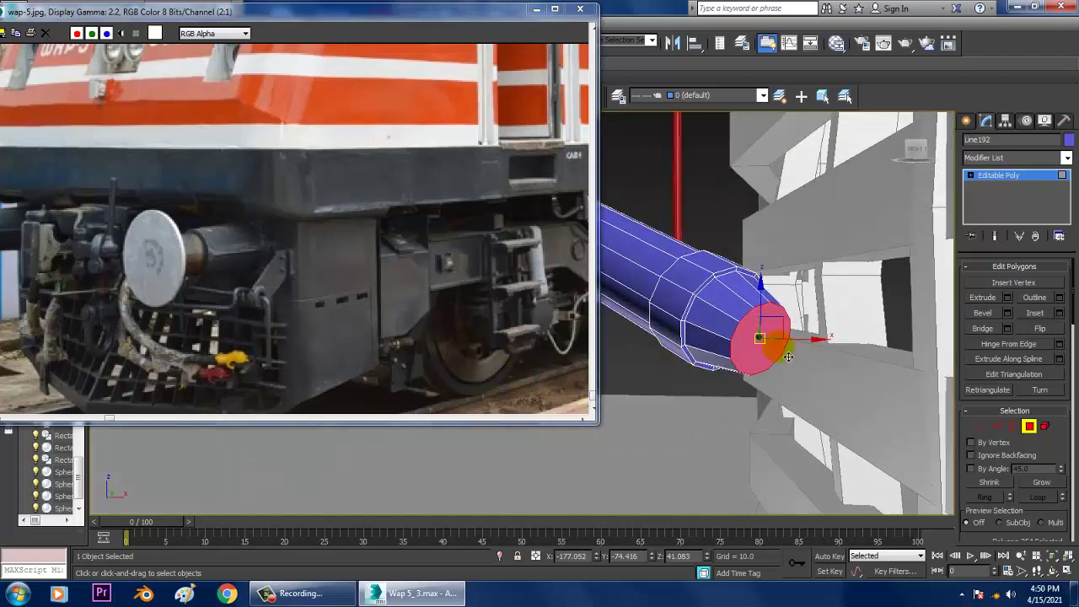
pyautogui.scroll(3, 755, 338)
pyautogui.rightClick(757, 308)
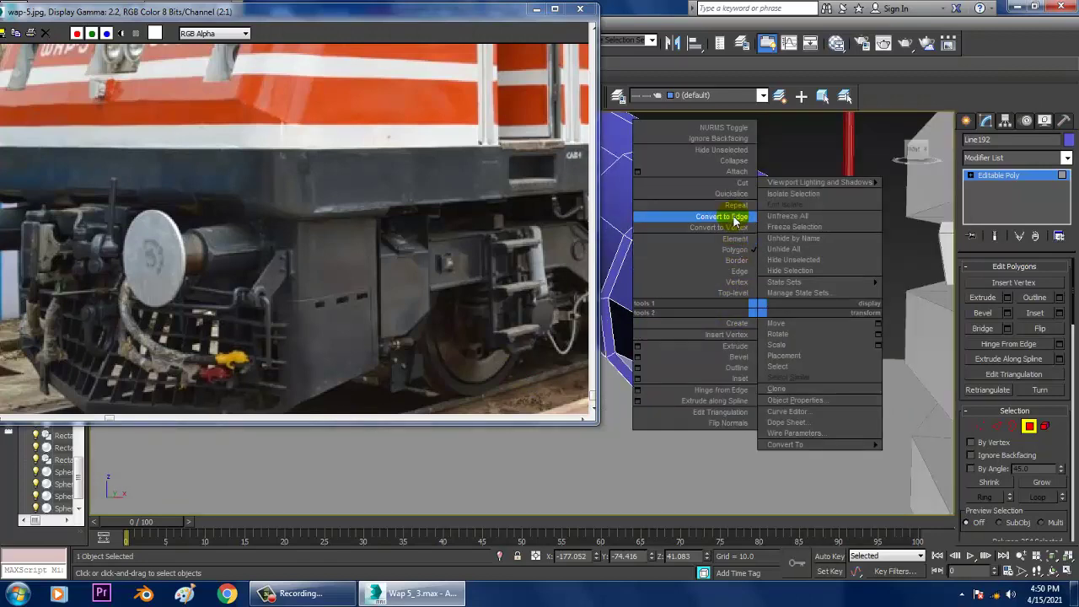
pyautogui.click(740, 182)
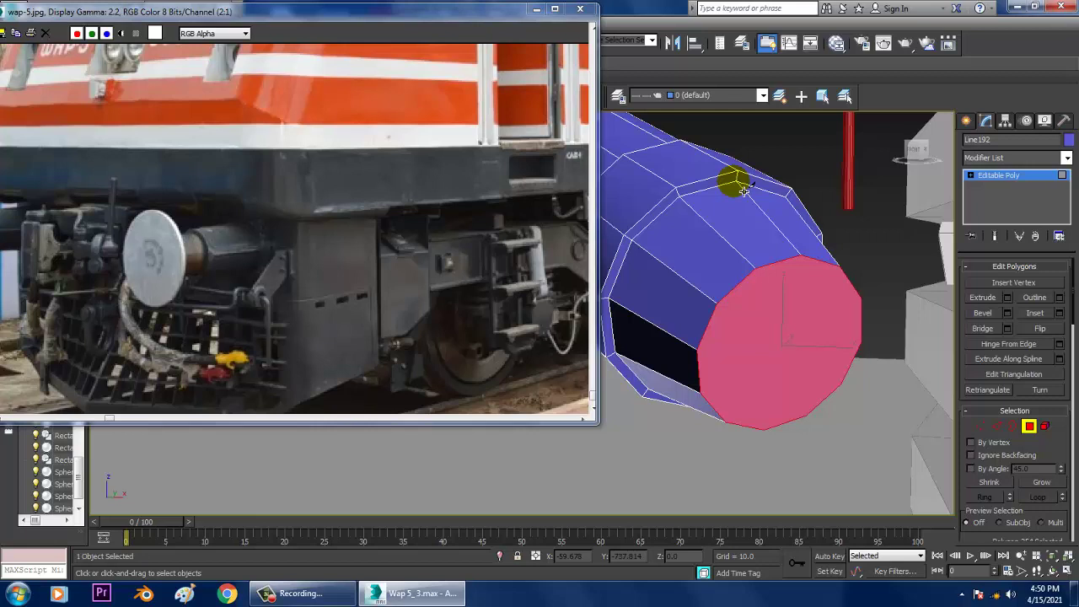
pyautogui.keyDown('alt'); pyautogui.moveTo(761, 355); pyautogui.dragTo(895, 325, button='middle'); pyautogui.keyUp('alt')
pyautogui.hotkey('alt', 'q')
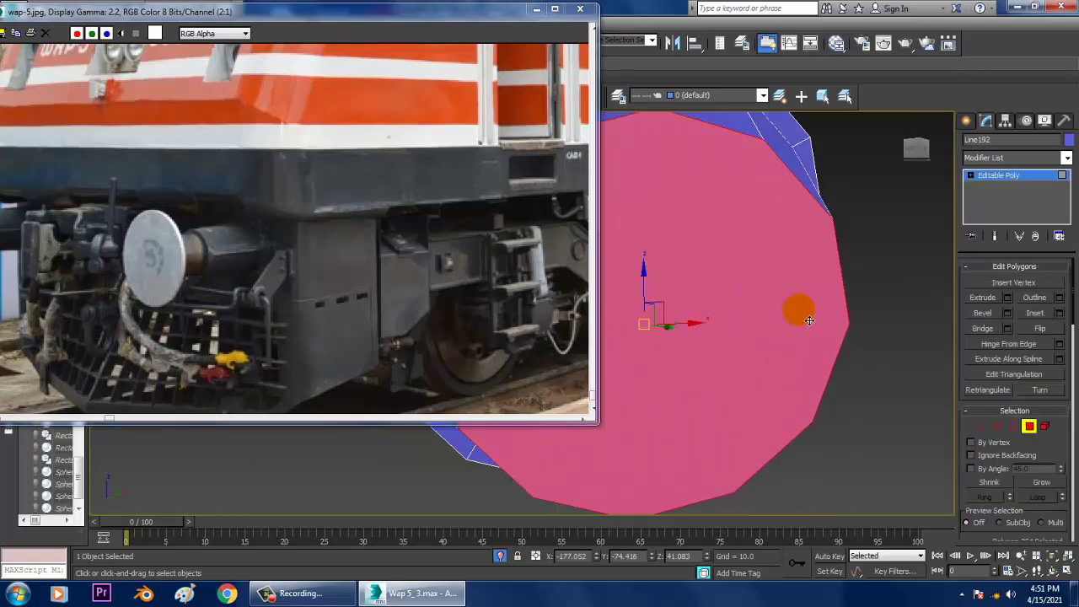
pyautogui.keyDown('alt'); pyautogui.moveTo(810, 320); pyautogui.dragTo(690, 249, button='middle'); pyautogui.keyUp('alt')
# Step: Cut two parallel edges across the nozzle's end face to separate an upper and a lower segment
pyautogui.rightClick(661, 251)
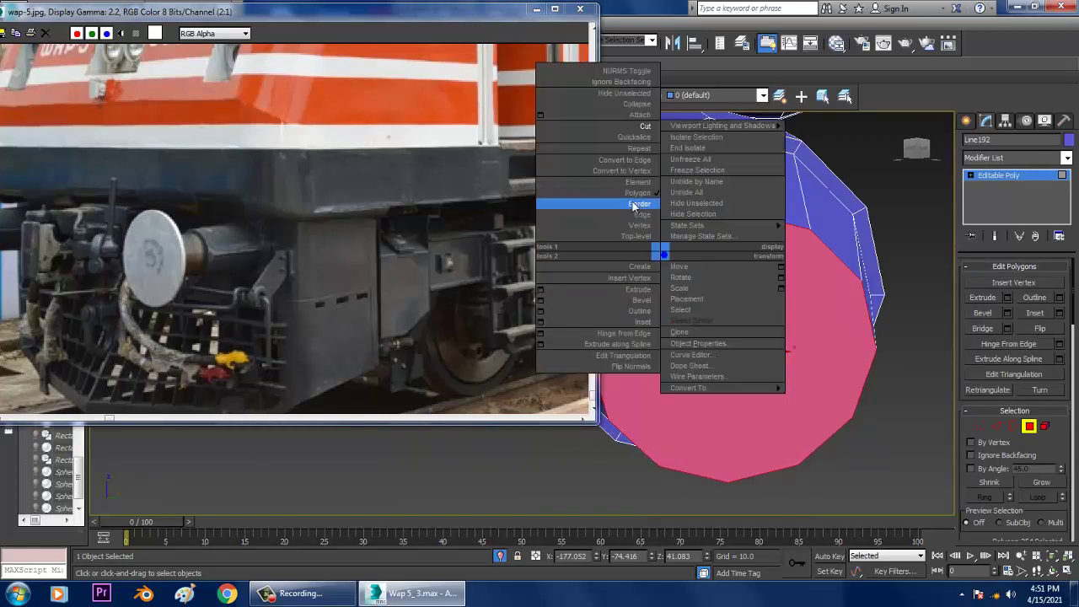
pyautogui.click(632, 137)
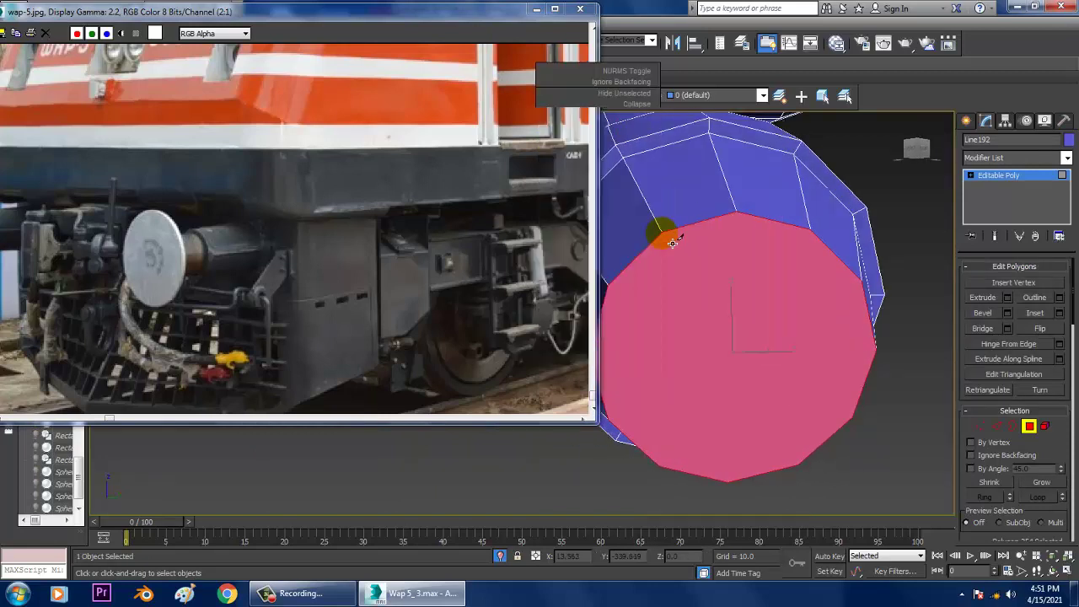
pyautogui.click(672, 242)
pyautogui.keyDown('alt'); pyautogui.moveTo(872, 291); pyautogui.dragTo(753, 356, button='middle'); pyautogui.keyUp('alt')
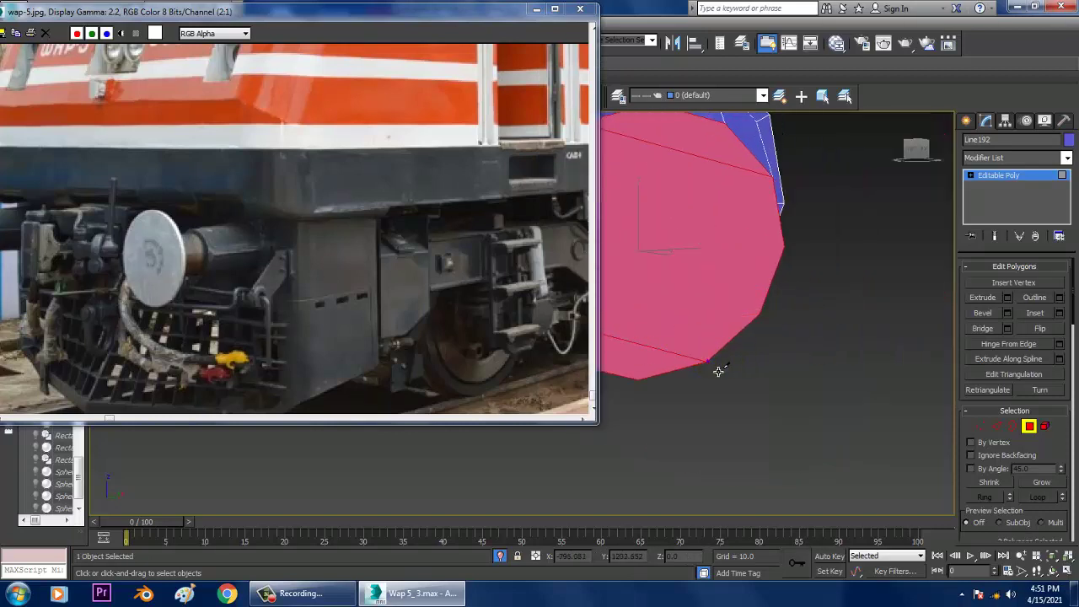
pyautogui.rightClick(725, 347)
pyautogui.keyDown('alt'); pyautogui.moveTo(741, 268); pyautogui.dragTo(800, 305, button='middle'); pyautogui.keyUp('alt')
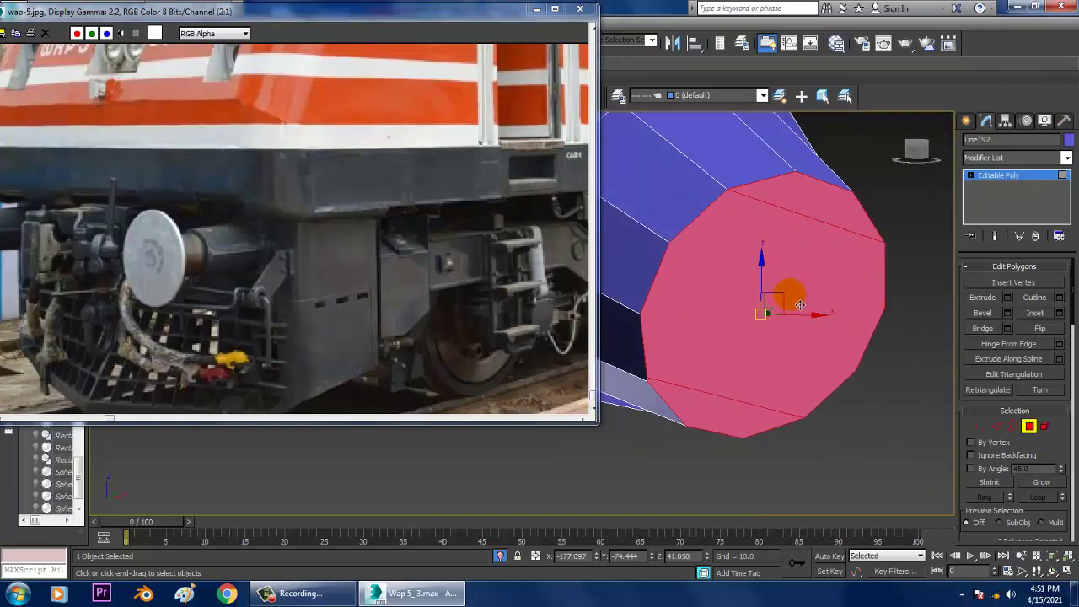
# Step: Extrude the upper and lower segments of the nozzle's end face into two long prongs
pyautogui.press('4')
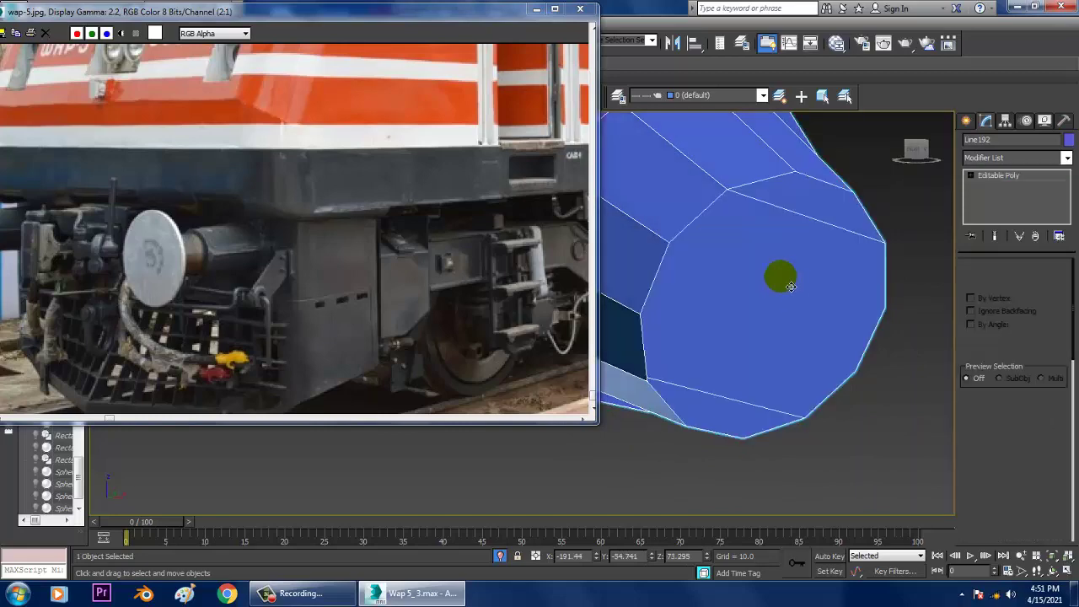
pyautogui.click(1031, 280)
pyautogui.click(806, 203)
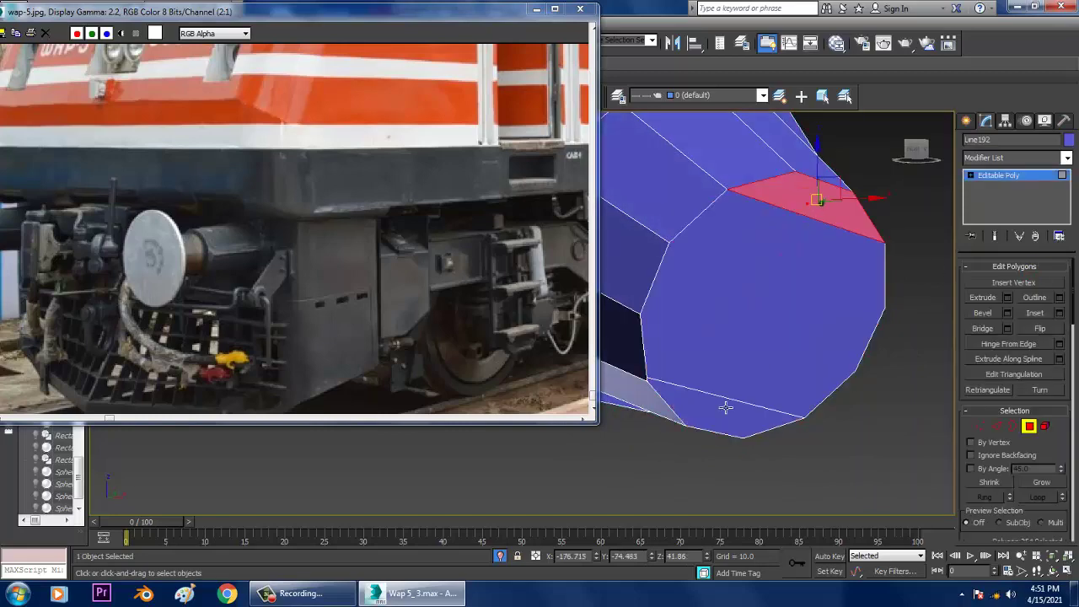
pyautogui.keyDown('ctrl'); pyautogui.click(722, 404); pyautogui.keyUp('ctrl')
pyautogui.click(1008, 297)
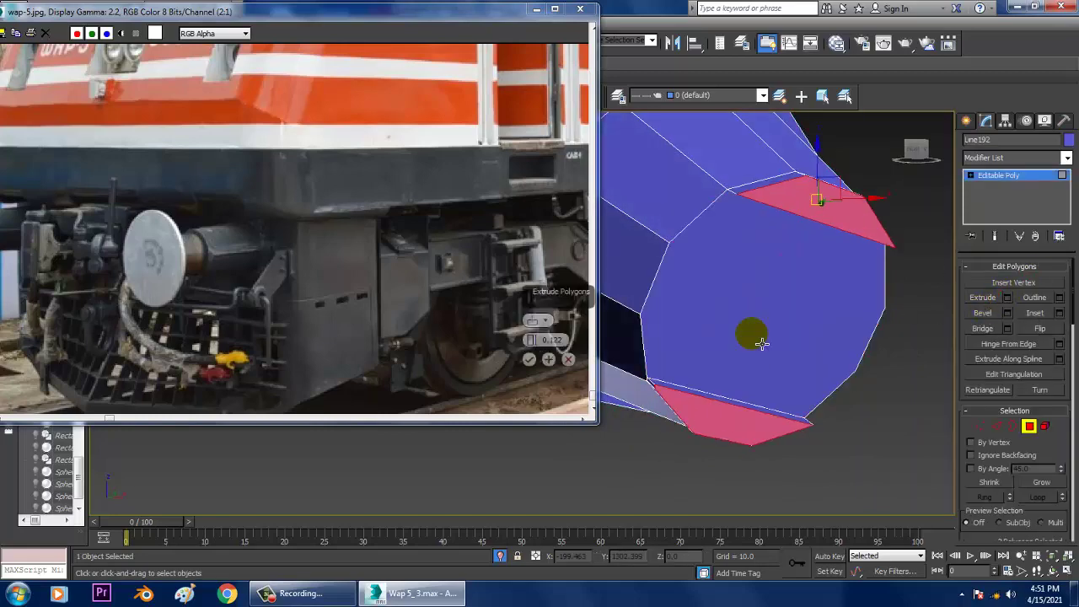
pyautogui.scroll(-6, 762, 338)
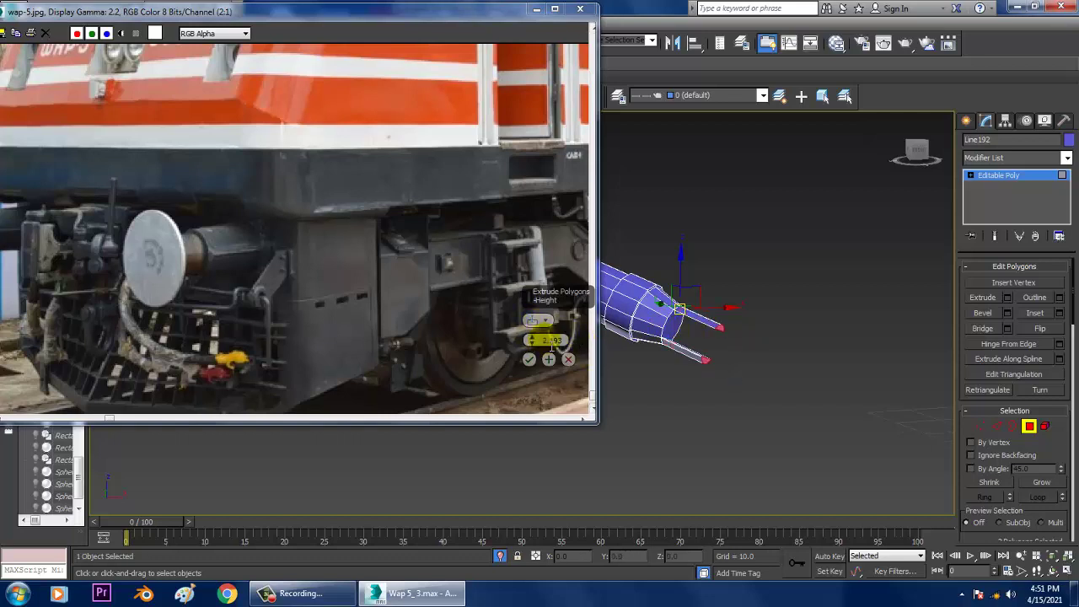
pyautogui.click(529, 359)
# Step: Scale the upper prong's four tip vertices uniformly to about 218% so the prong widens toward its end
pyautogui.scroll(5, 706, 322)
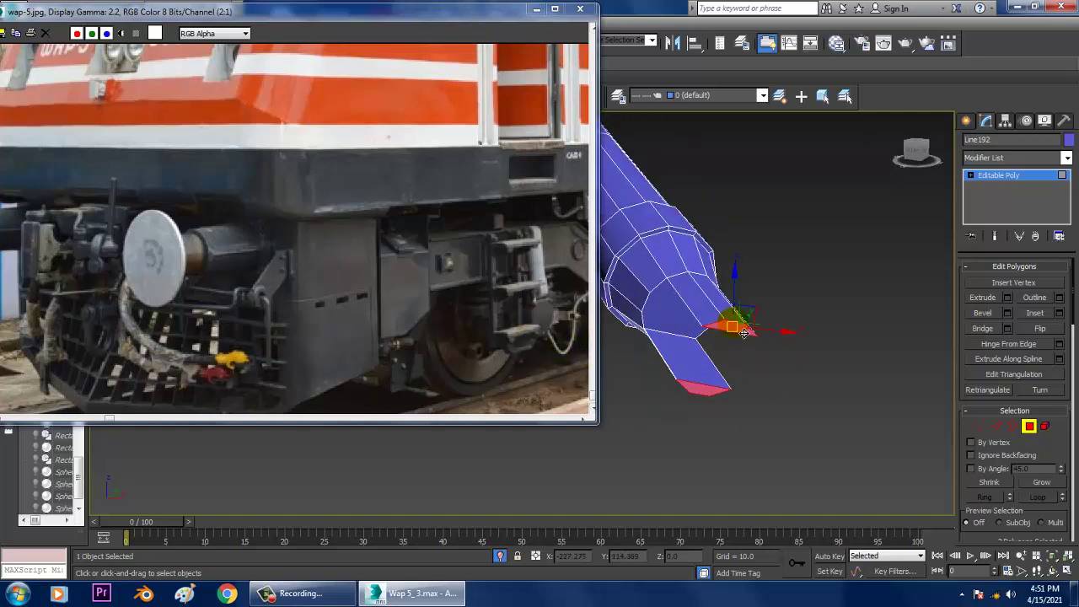
pyautogui.moveTo(745, 334)
pyautogui.keyDown('alt'); pyautogui.mouseDown(button='middle')
pyautogui.moveTo(771, 357)
pyautogui.moveTo(734, 327)
pyautogui.moveTo(723, 332)
pyautogui.moveTo(754, 323)
pyautogui.moveTo(674, 359)
pyautogui.moveTo(759, 346)
pyautogui.mouseUp(button='middle'); pyautogui.keyUp('alt')
pyautogui.scroll(-3, 674, 354)
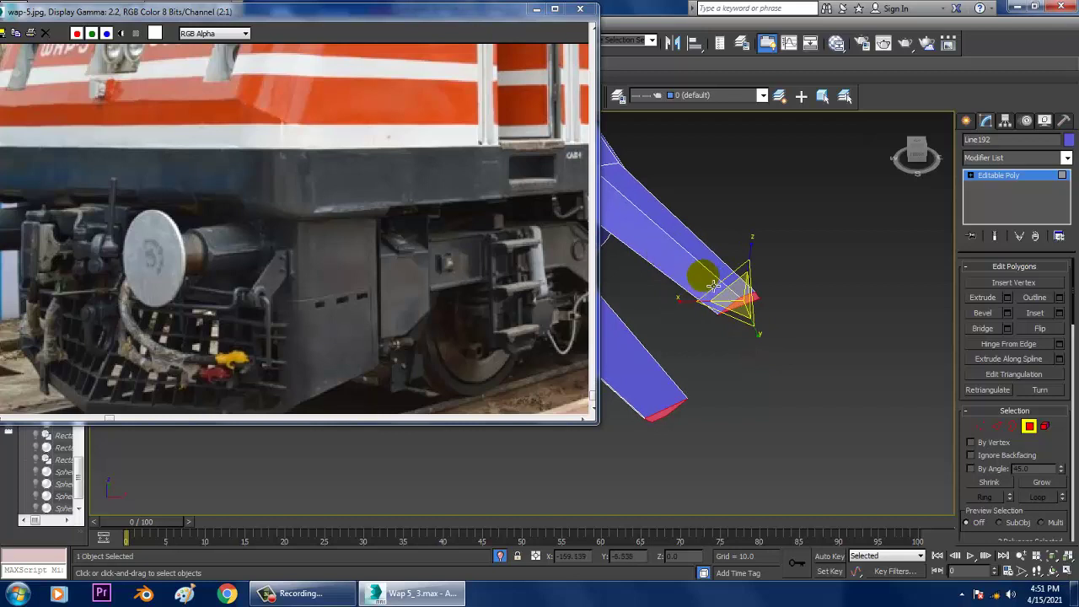
pyautogui.press('1')
pyautogui.moveTo(683, 252); pyautogui.dragTo(692, 223)
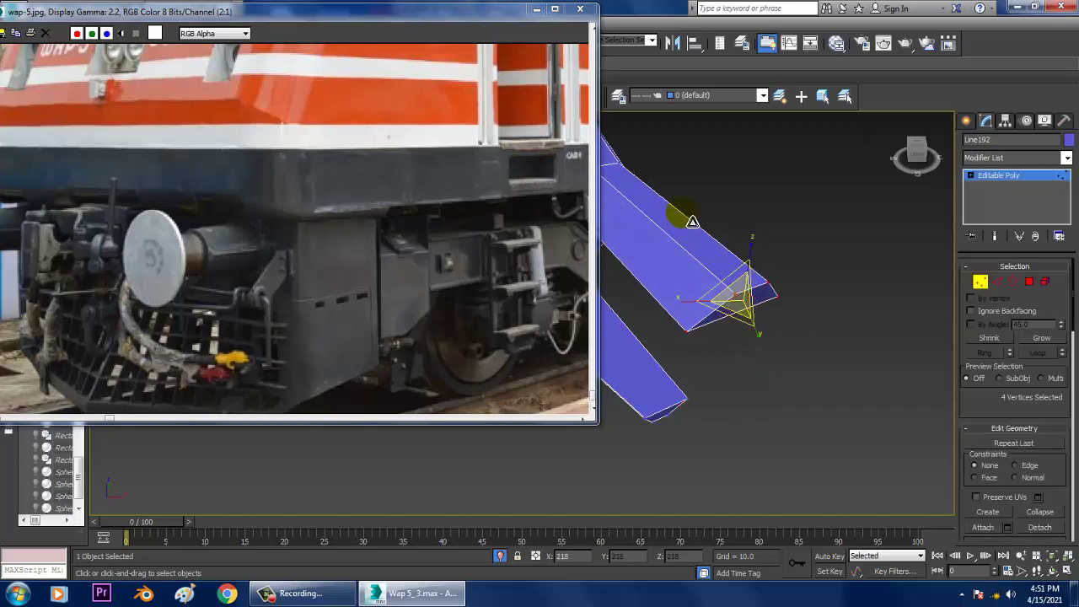
# Step: End the hose's isolation to bring back the whole locomotive and leave vertex editing
pyautogui.keyDown('alt'); pyautogui.moveTo(732, 325); pyautogui.dragTo(789, 384, button='middle'); pyautogui.keyUp('alt')
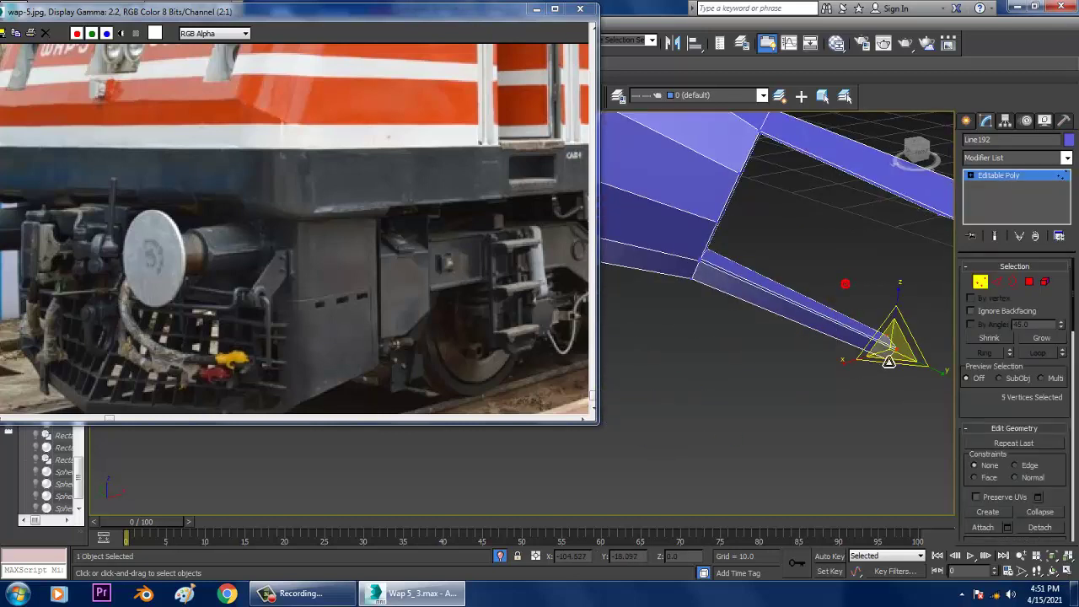
pyautogui.keyDown('alt'); pyautogui.moveTo(836, 253); pyautogui.dragTo(894, 439, button='middle'); pyautogui.keyUp('alt')
pyautogui.rightClick(842, 226)
pyautogui.click(873, 105)
pyautogui.scroll(-8, 884, 335)
pyautogui.click(1011, 177)
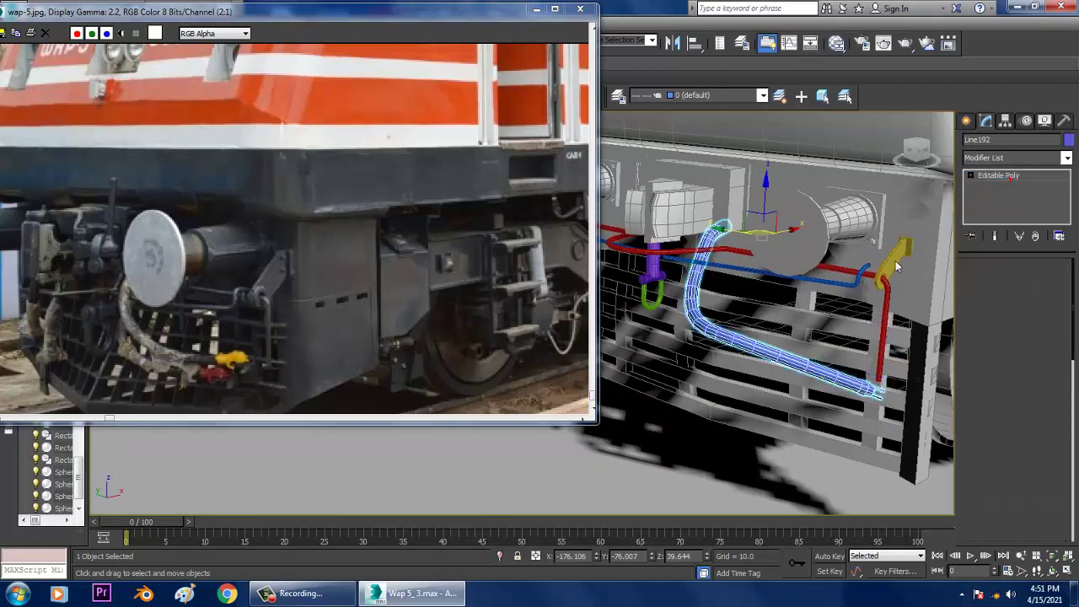
# Step: Clone the brake hose as one independent copy placed about 6.3 units below the original
pyautogui.keyDown('alt'); pyautogui.moveTo(869, 270); pyautogui.dragTo(763, 277, button='middle'); pyautogui.keyUp('alt')
pyautogui.moveTo(763, 277); pyautogui.dragTo(851, 248, button='middle')
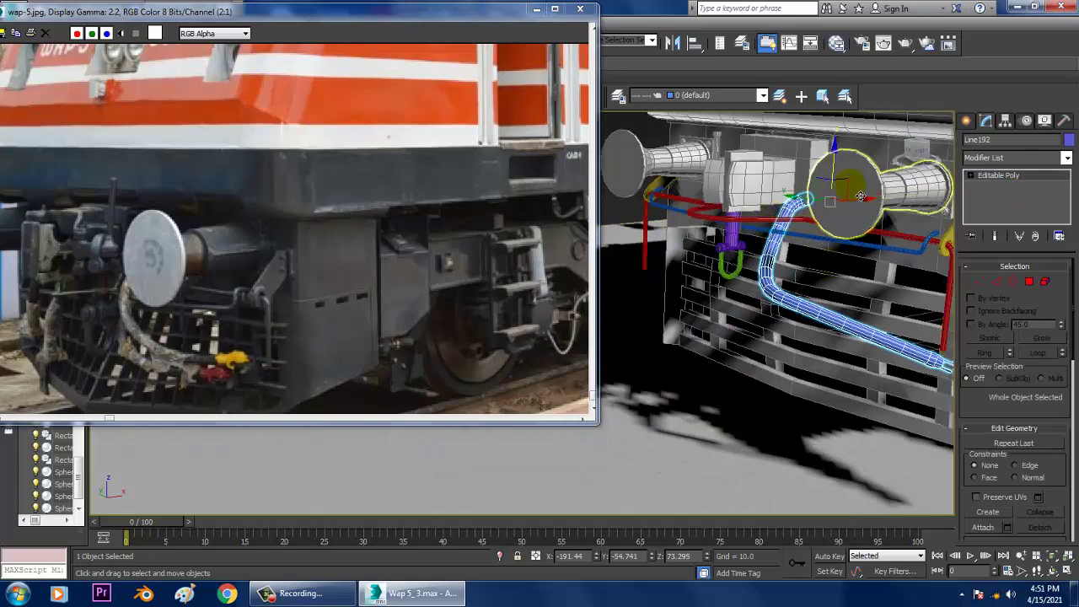
pyautogui.moveTo(858, 199)
pyautogui.keyDown('shift'); pyautogui.mouseDown()
pyautogui.moveTo(868, 242)
pyautogui.moveTo(852, 236)
pyautogui.mouseUp(); pyautogui.keyUp('shift')
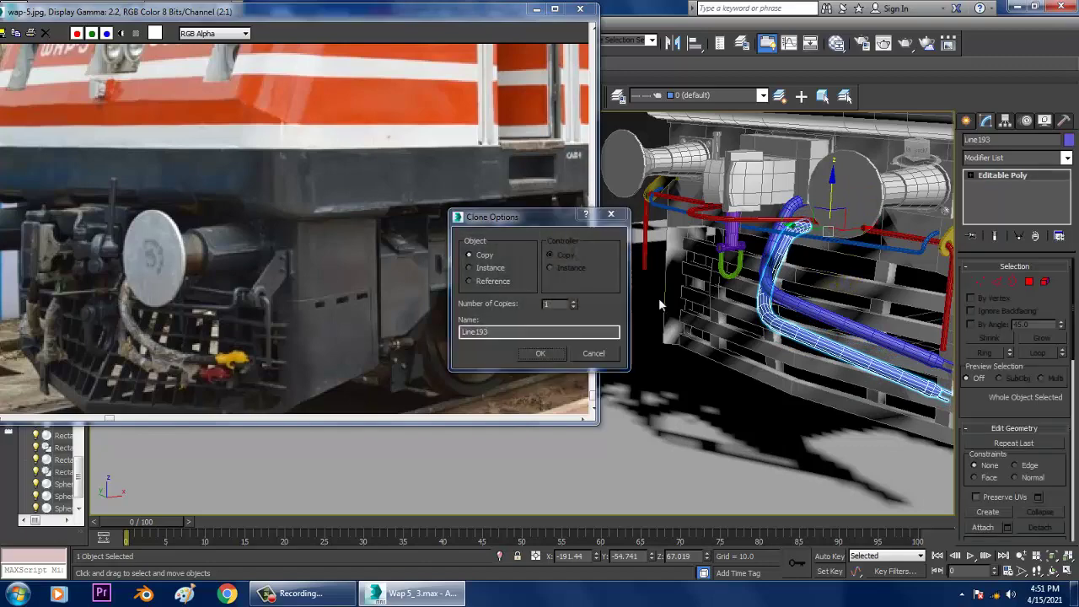
pyautogui.click(559, 354)
# Step: Select the vertices at the copied hose's upper end and adjust their height beneath the original hose
pyautogui.keyDown('alt'); pyautogui.moveTo(691, 270); pyautogui.dragTo(836, 259, button='middle'); pyautogui.keyUp('alt')
pyautogui.press('1')
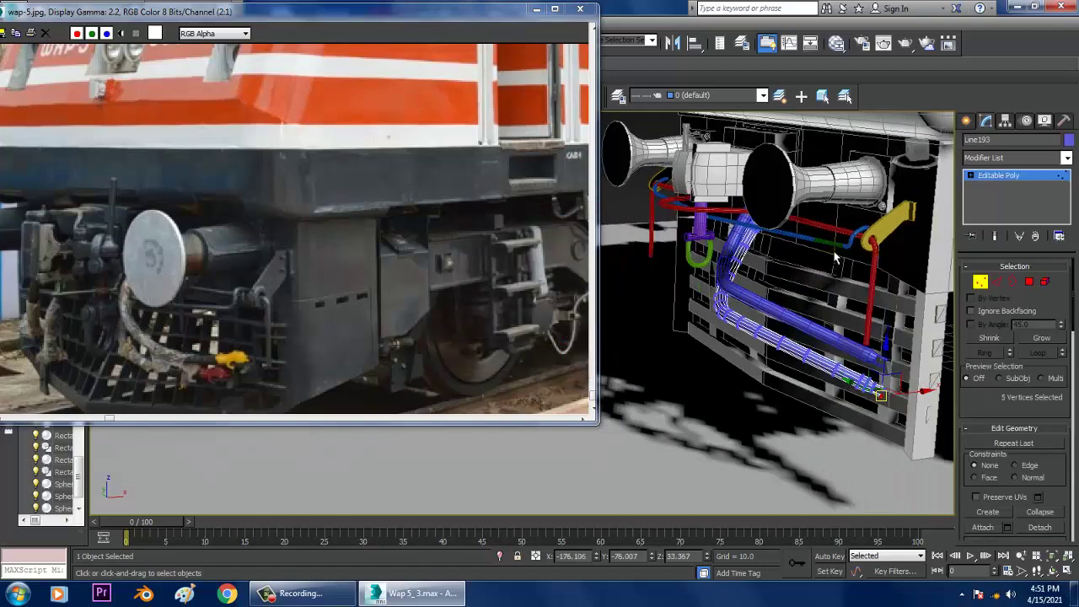
pyautogui.keyDown('alt'); pyautogui.moveTo(875, 359); pyautogui.dragTo(852, 348, button='middle'); pyautogui.keyUp('alt')
pyautogui.moveTo(867, 384); pyautogui.dragTo(814, 325)
pyautogui.keyDown('alt'); pyautogui.moveTo(735, 321); pyautogui.dragTo(754, 300, button='middle'); pyautogui.keyUp('alt')
pyautogui.scroll(5, 757, 299)
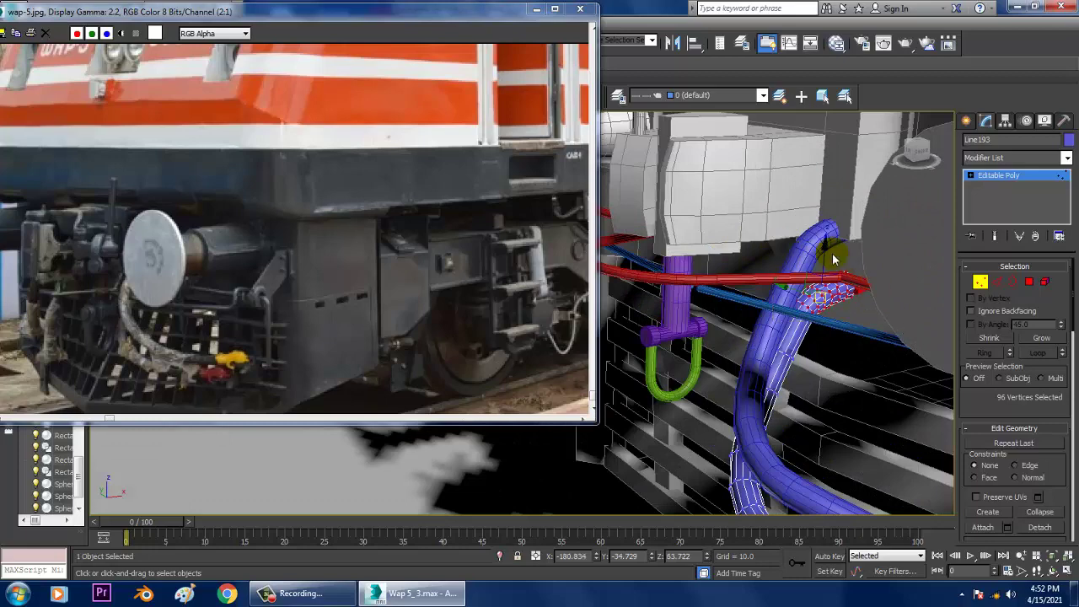
pyautogui.moveTo(825, 257); pyautogui.dragTo(856, 270)
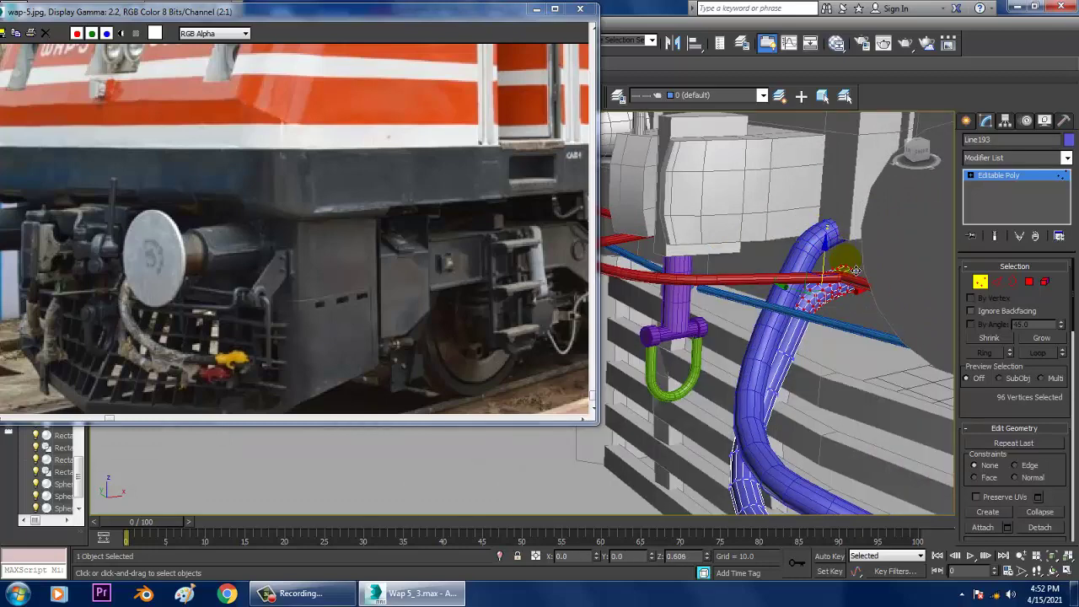
# Step: Reposition the copied hose's lower-end vertices and lower two vertex rings before them by about 0.8 units to smooth the bend
pyautogui.keyDown('alt'); pyautogui.moveTo(856, 270); pyautogui.dragTo(810, 308, button='middle'); pyautogui.keyUp('alt')
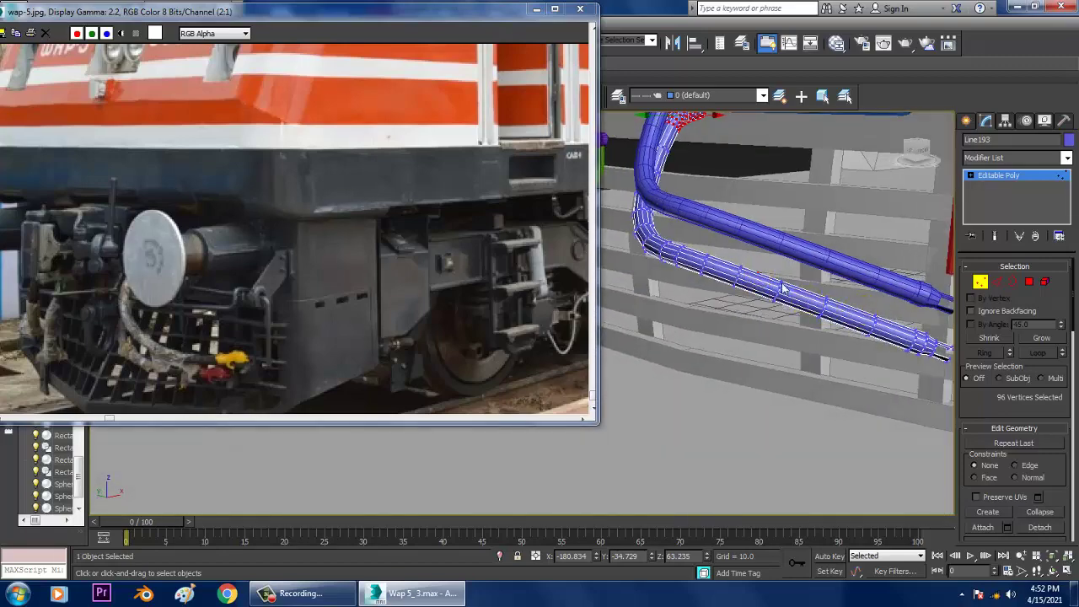
pyautogui.moveTo(764, 261); pyautogui.dragTo(1029, 433)
pyautogui.moveTo(881, 317)
pyautogui.keyDown('alt'); pyautogui.mouseDown(button='middle')
pyautogui.moveTo(912, 324)
pyautogui.moveTo(940, 356)
pyautogui.moveTo(930, 313)
pyautogui.moveTo(897, 335)
pyautogui.moveTo(829, 340)
pyautogui.mouseUp(button='middle'); pyautogui.keyUp('alt')
pyautogui.scroll(3, 829, 340)
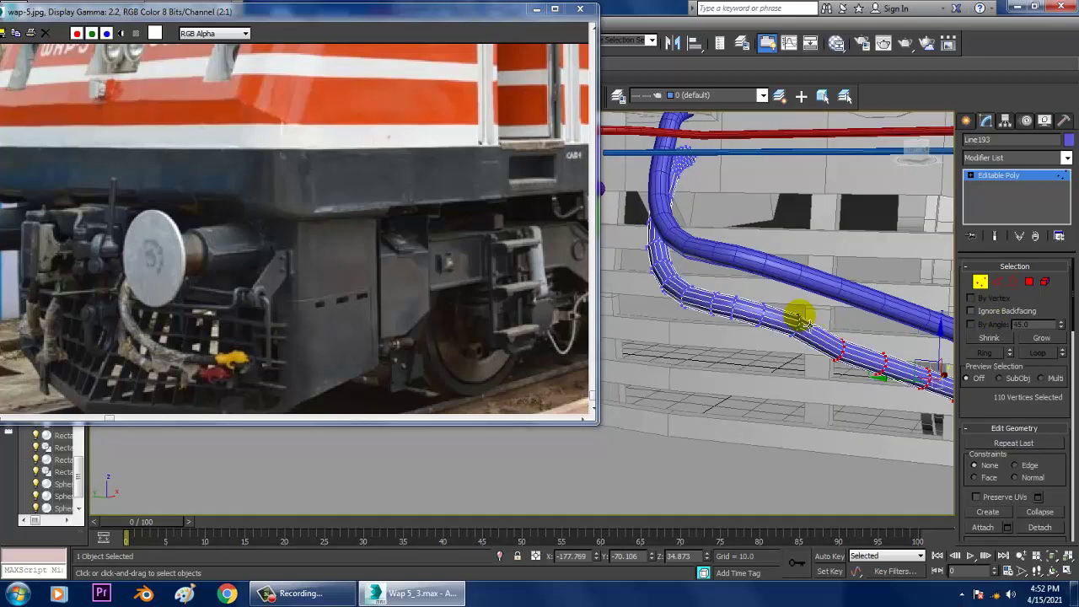
pyautogui.moveTo(748, 295); pyautogui.dragTo(820, 357)
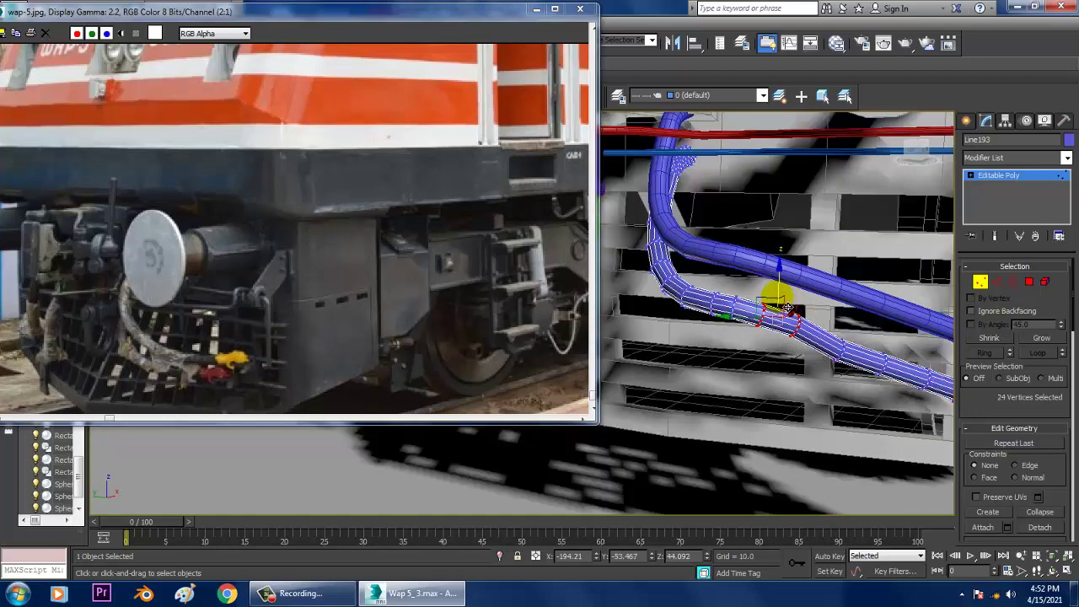
pyautogui.moveTo(780, 299); pyautogui.dragTo(784, 303)
pyautogui.scroll(-3, 830, 346)
pyautogui.keyDown('alt'); pyautogui.moveTo(830, 347); pyautogui.dragTo(760, 353, button='middle'); pyautogui.keyUp('alt')
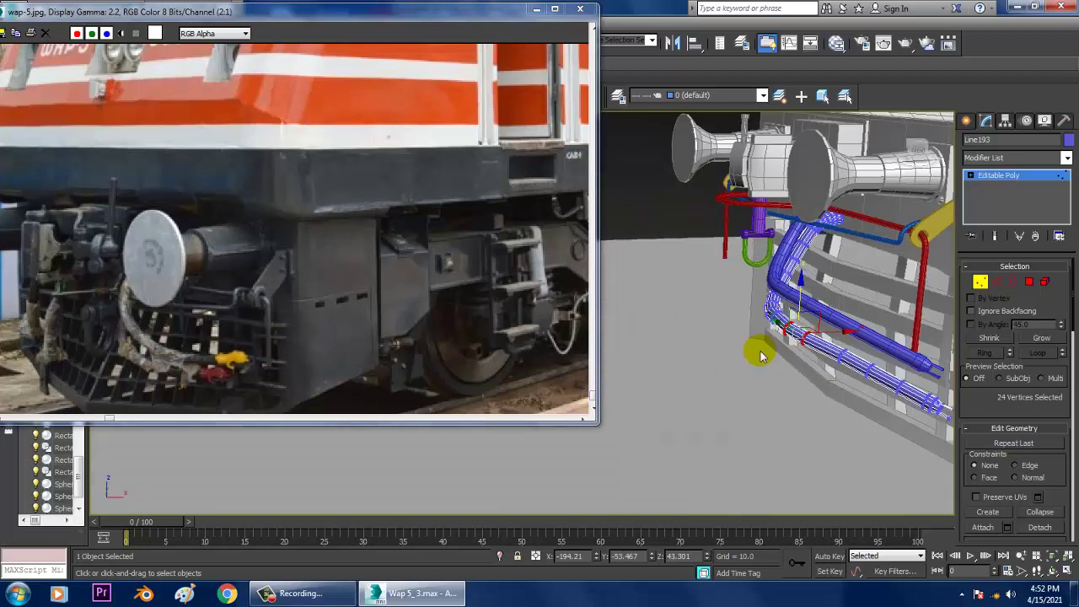
pyautogui.keyDown('alt'); pyautogui.moveTo(804, 317); pyautogui.dragTo(861, 286, button='middle'); pyautogui.keyUp('alt')
pyautogui.scroll(-3, 794, 310)
pyautogui.moveTo(848, 241); pyautogui.dragTo(859, 252, button='middle')
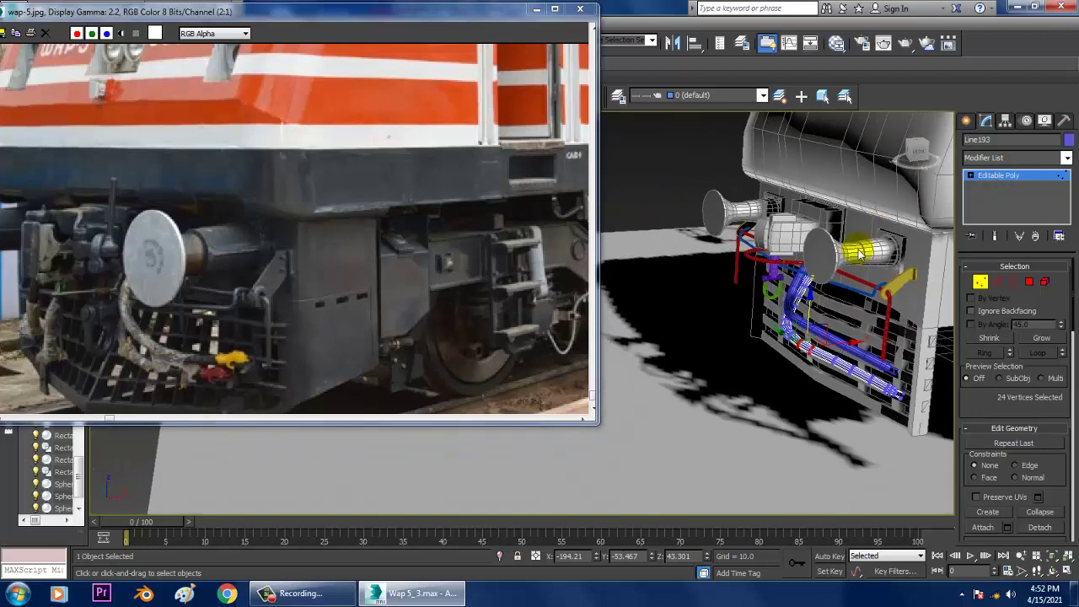
pyautogui.scroll(2, 869, 263)
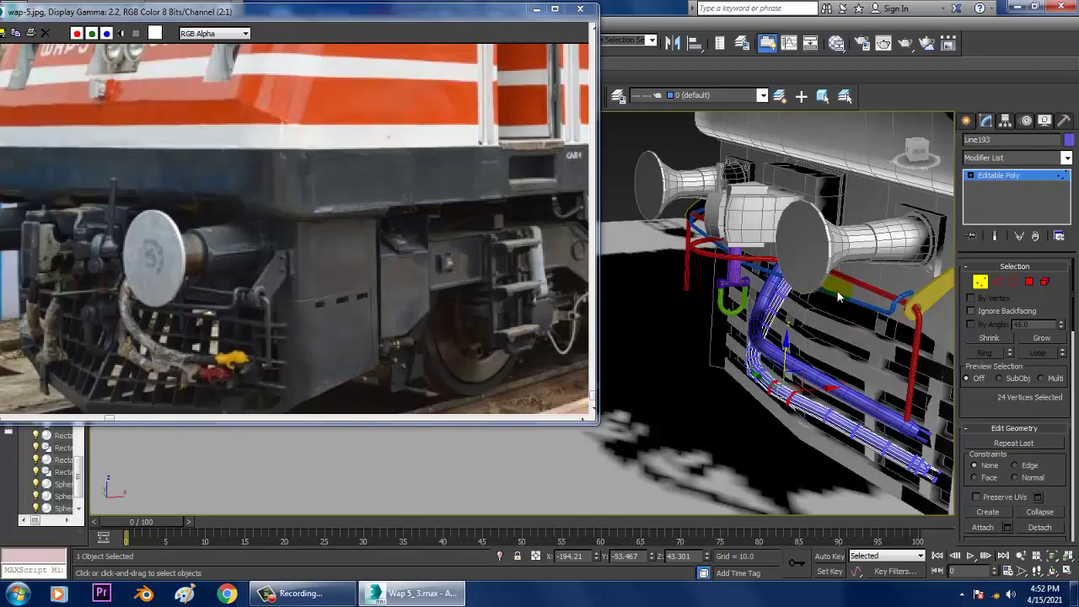
pyautogui.click(1015, 179)
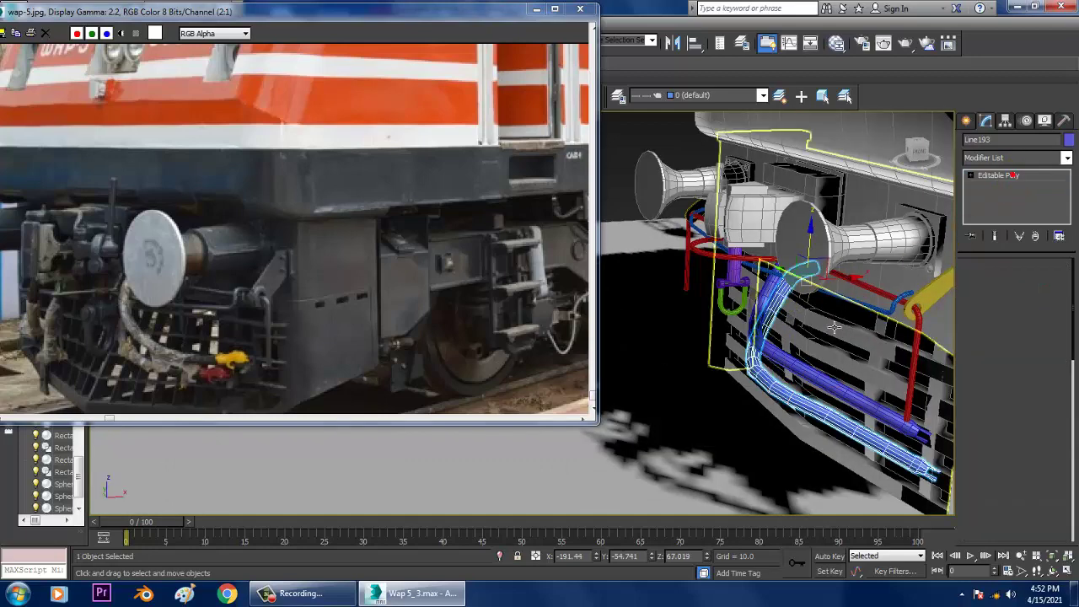
# Step: Mirror both brake hoses together across the Y axis as a copy with zero offset
pyautogui.keyDown('ctrl'); pyautogui.click(773, 316); pyautogui.keyUp('ctrl')
pyautogui.click(1069, 139)
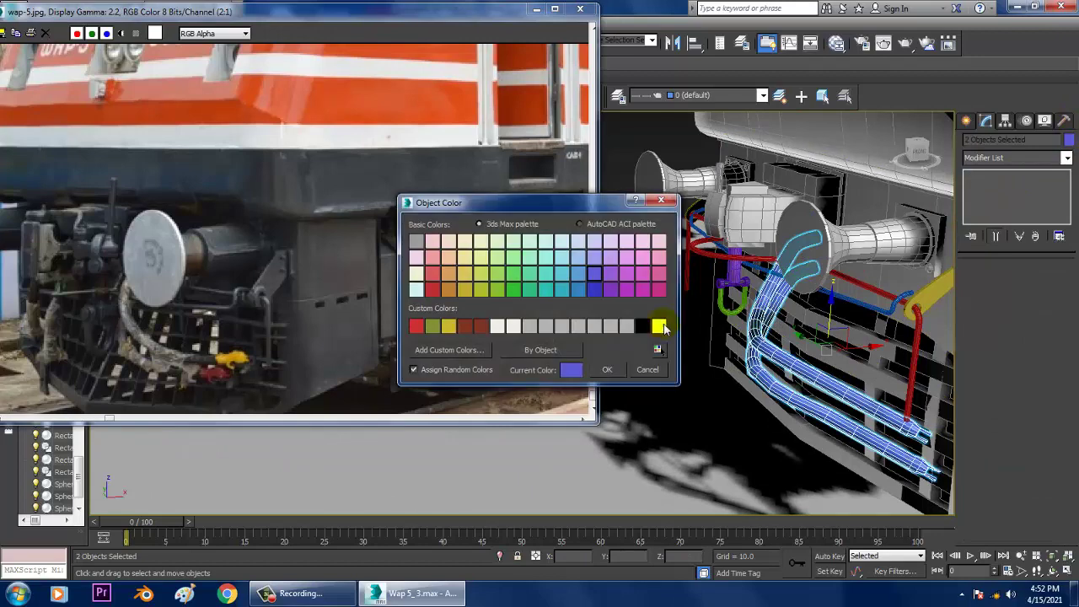
pyautogui.click(646, 371)
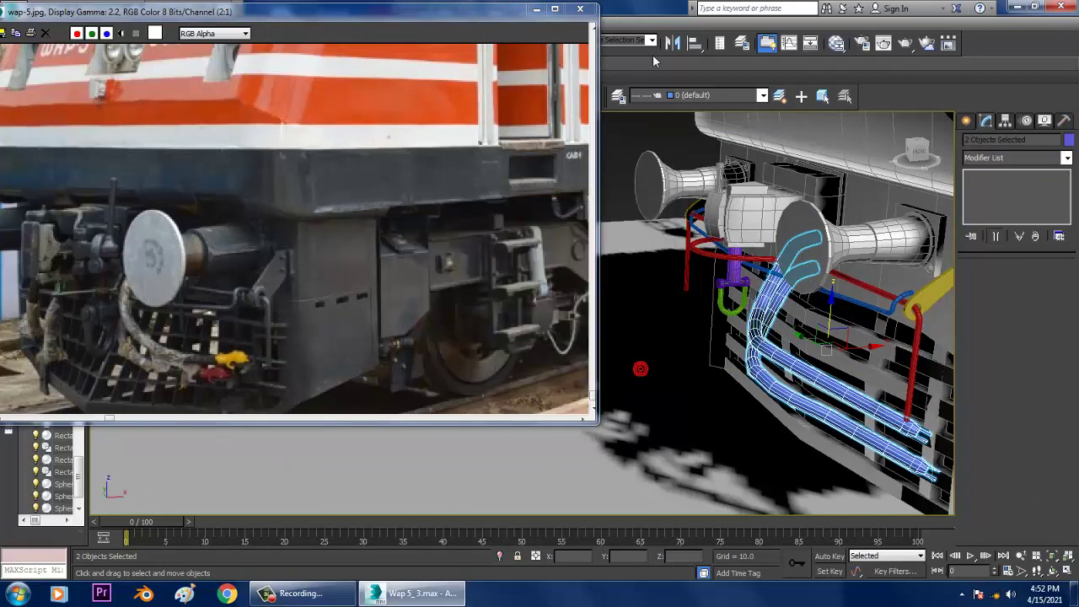
pyautogui.click(679, 43)
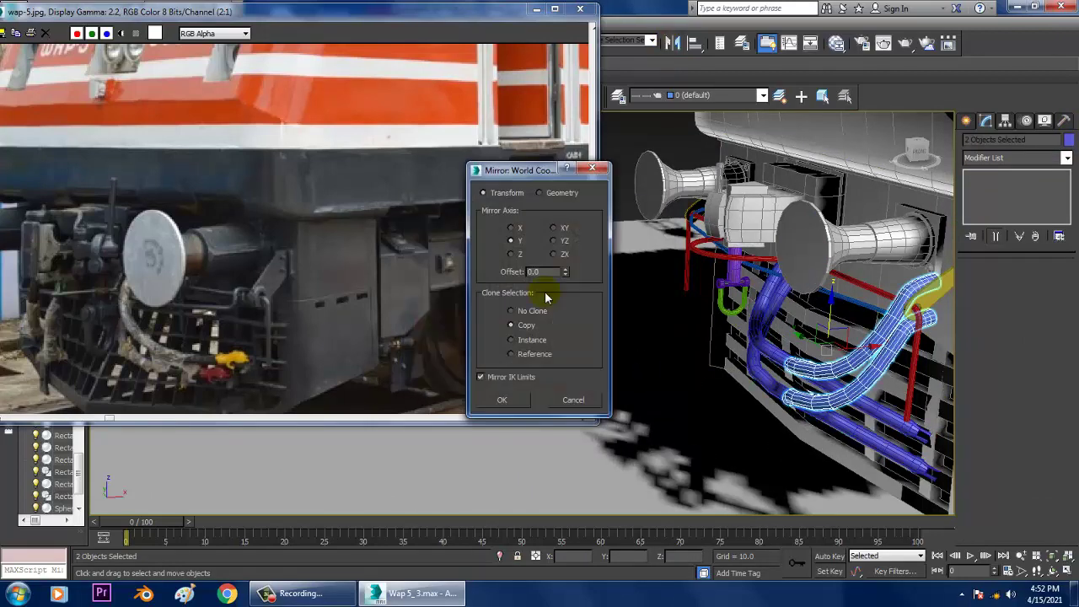
pyautogui.click(518, 404)
# Step: Move the mirrored hose pair about 55 units along Y to the opposite side of the central coupler
pyautogui.keyDown('alt'); pyautogui.moveTo(726, 329); pyautogui.dragTo(786, 292, button='middle'); pyautogui.keyUp('alt')
pyautogui.scroll(-4, 780, 297)
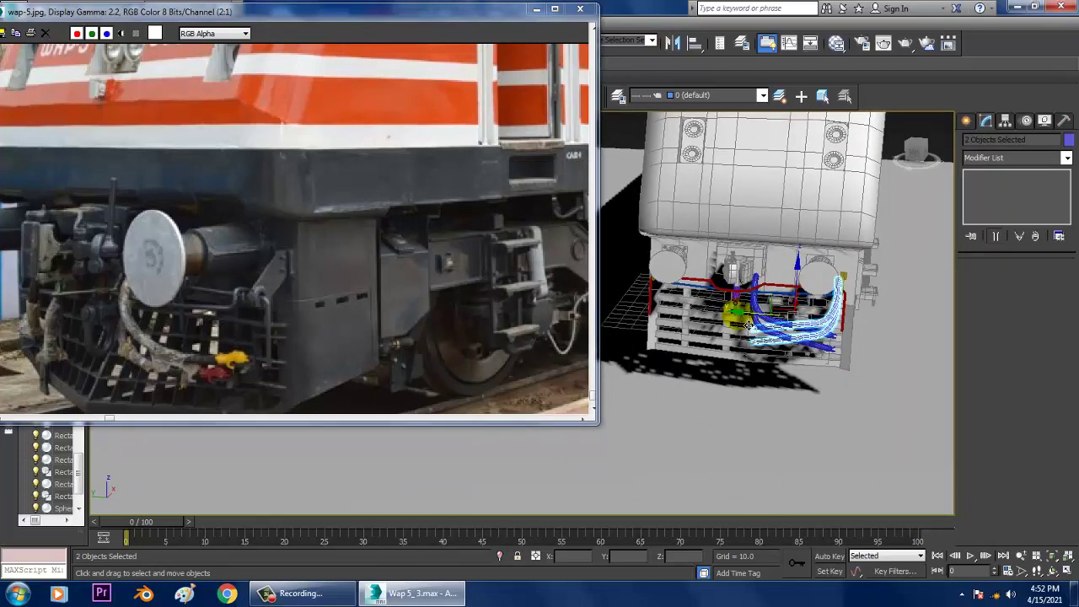
pyautogui.moveTo(749, 325); pyautogui.dragTo(629, 317)
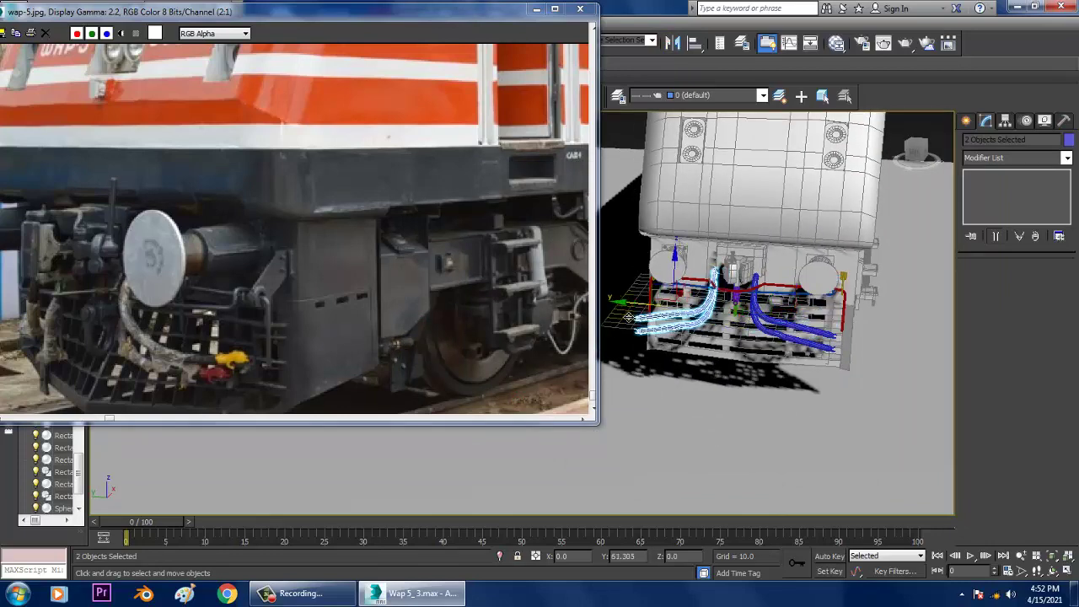
pyautogui.keyDown('alt'); pyautogui.moveTo(709, 303); pyautogui.dragTo(898, 310, button='middle'); pyautogui.keyUp('alt')
pyautogui.scroll(4, 776, 287)
pyautogui.scroll(3, 760, 316)
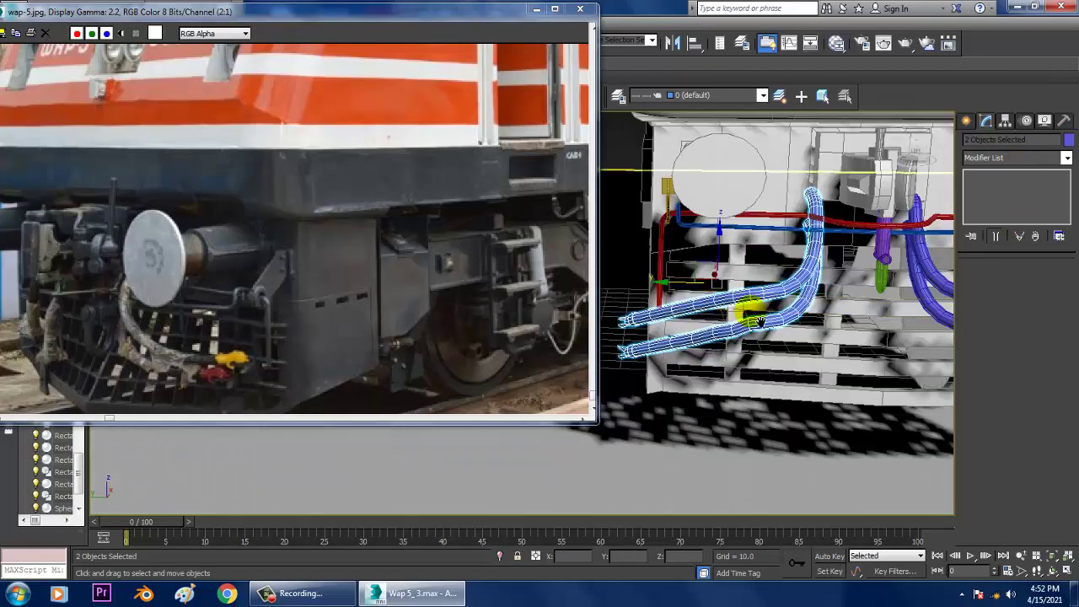
pyautogui.moveTo(753, 316); pyautogui.dragTo(702, 267, button='middle')
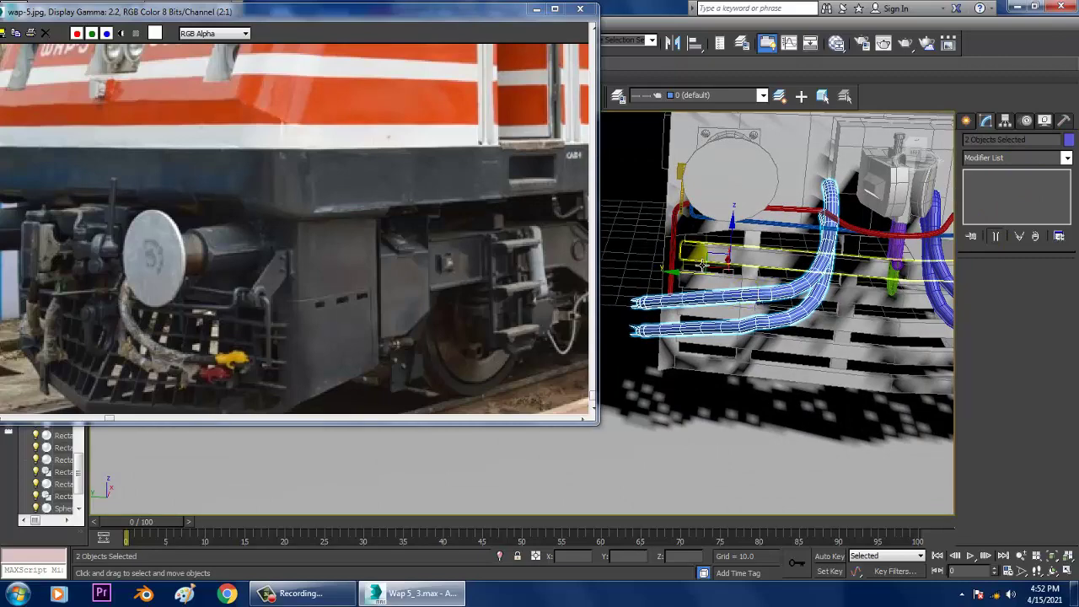
pyautogui.moveTo(694, 281); pyautogui.dragTo(725, 283)
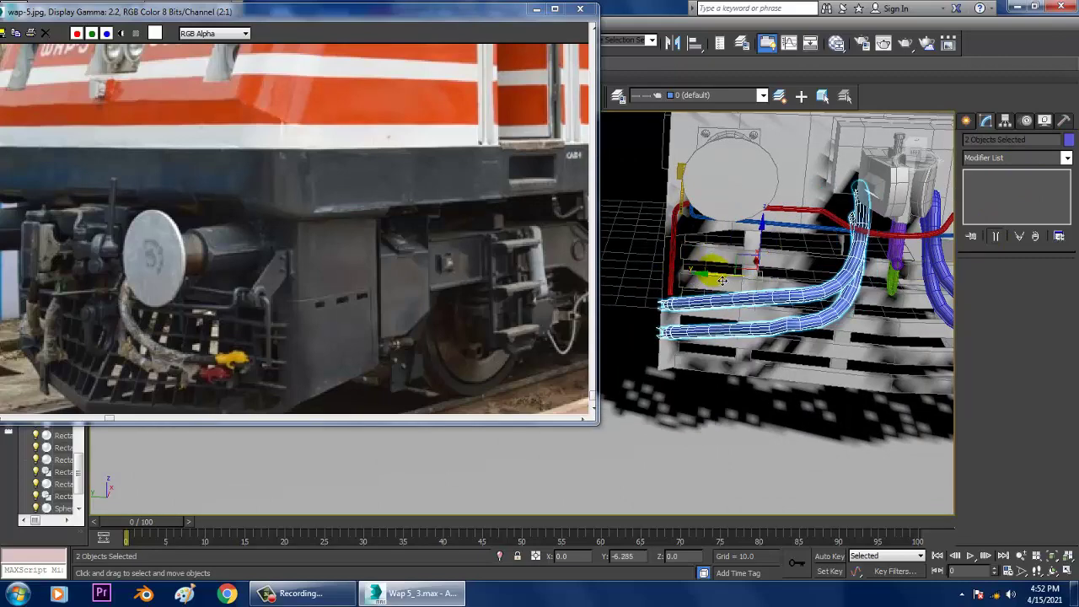
pyautogui.moveTo(722, 288)
pyautogui.keyDown('alt'); pyautogui.mouseDown(button='middle')
pyautogui.moveTo(776, 293)
pyautogui.moveTo(730, 295)
pyautogui.mouseUp(button='middle'); pyautogui.keyUp('alt')
pyautogui.scroll(-3, 775, 295)
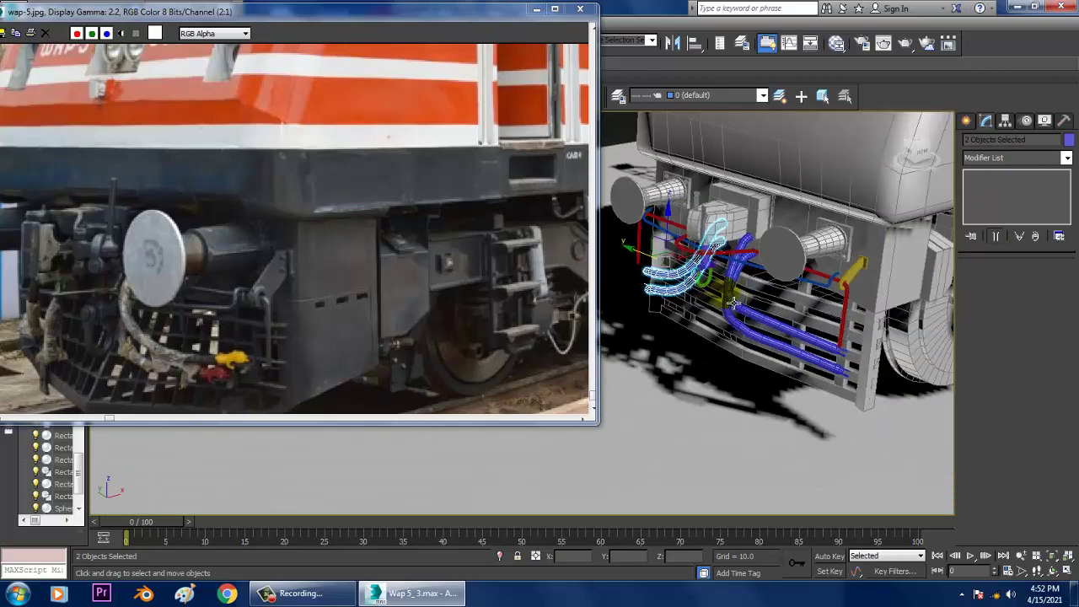
# Step: Select every object in the scene, assign the standard material Material #2, and clear the selection
pyautogui.scroll(-3, 748, 296)
pyautogui.click(1036, 193)
pyautogui.hotkey('ctrl', 'a')
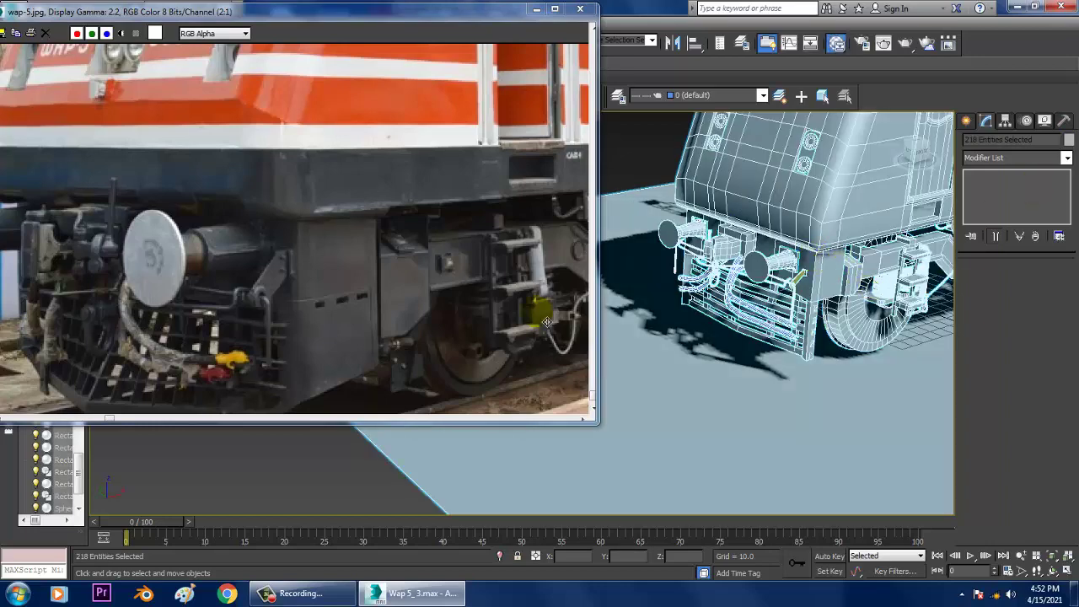
pyautogui.press('m')
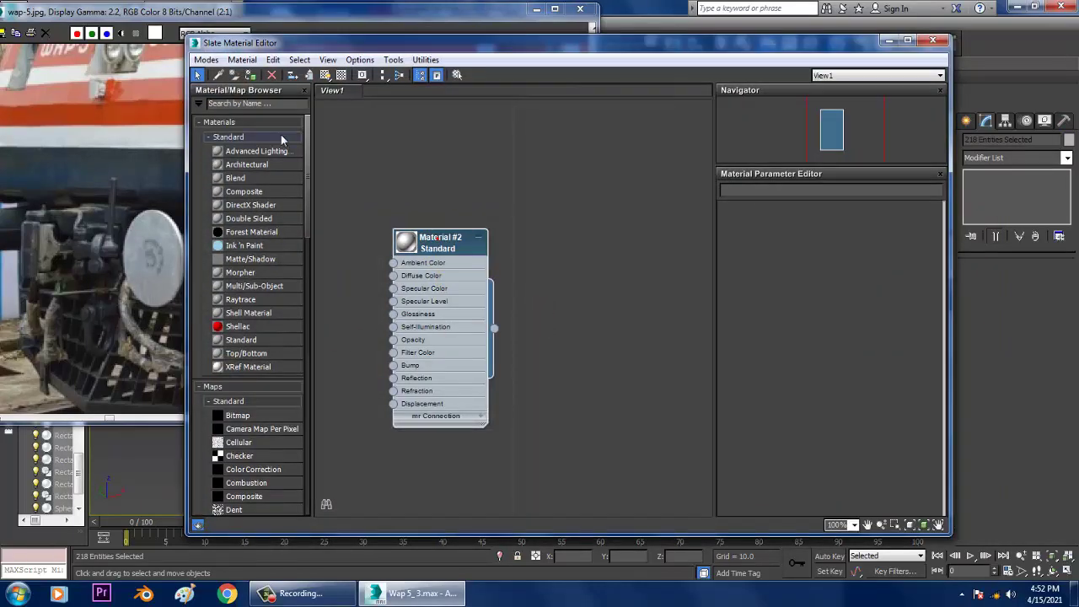
pyautogui.click(886, 41)
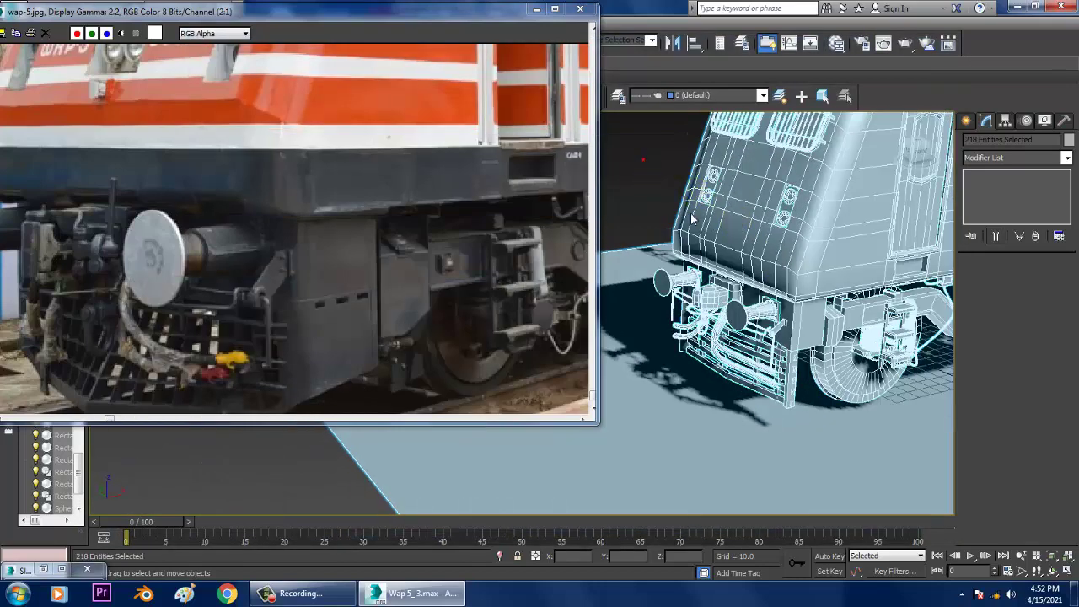
pyautogui.click(657, 191)
# Step: Turn off the edged-faces display and inspect the plain shaded front end of the locomotive
pyautogui.keyDown('alt'); pyautogui.moveTo(715, 288); pyautogui.dragTo(875, 314, button='middle'); pyautogui.keyUp('alt')
pyautogui.press('F4')
pyautogui.scroll(5, 772, 280)
pyautogui.scroll(-4, 821, 282)
pyautogui.scroll(4, 823, 282)
pyautogui.scroll(-1, 824, 289)
pyautogui.scroll(-4, 821, 291)
# Step: Move the bevelled box beside the front suspension spring about 1.9 units along positive Y
pyautogui.click(657, 269)
pyautogui.press('z')
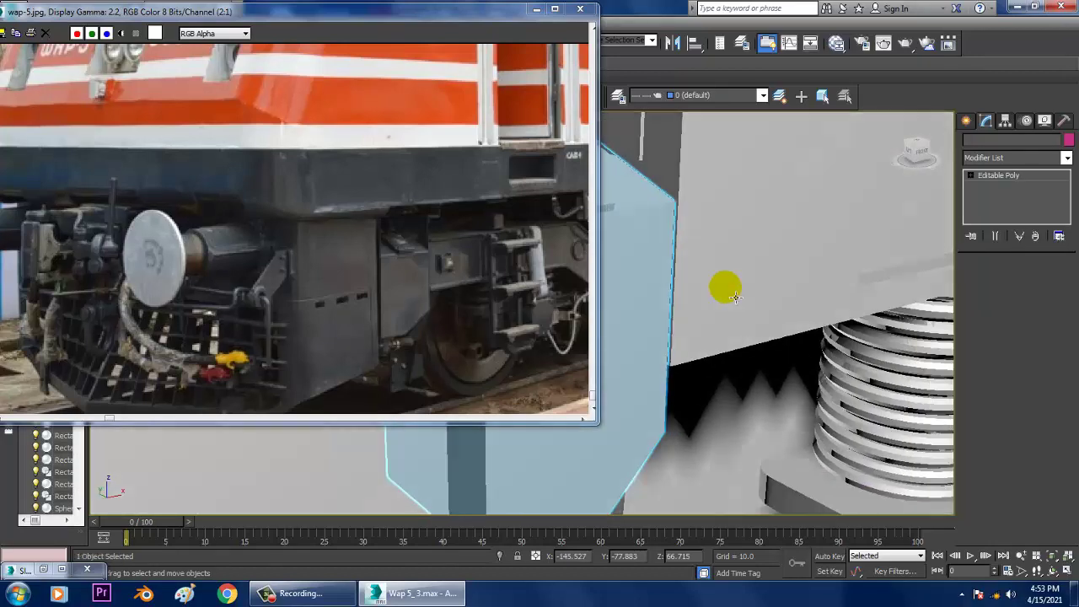
pyautogui.scroll(-3, 724, 288)
pyautogui.keyDown('alt'); pyautogui.moveTo(711, 287); pyautogui.dragTo(763, 297, button='middle'); pyautogui.keyUp('alt')
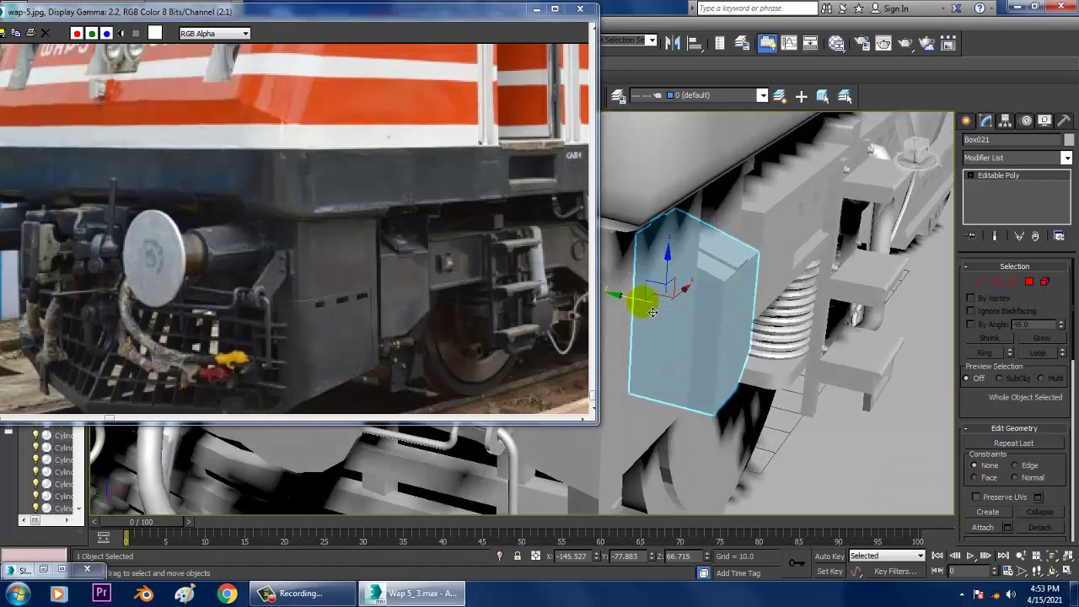
pyautogui.moveTo(637, 307); pyautogui.dragTo(628, 306)
pyautogui.moveTo(708, 306)
pyautogui.keyDown('alt'); pyautogui.mouseDown(button='middle')
pyautogui.moveTo(684, 298)
pyautogui.moveTo(700, 305)
pyautogui.mouseUp(button='middle'); pyautogui.keyUp('alt')
pyautogui.keyDown('alt'); pyautogui.moveTo(801, 246); pyautogui.dragTo(804, 248, button='middle'); pyautogui.keyUp('alt')
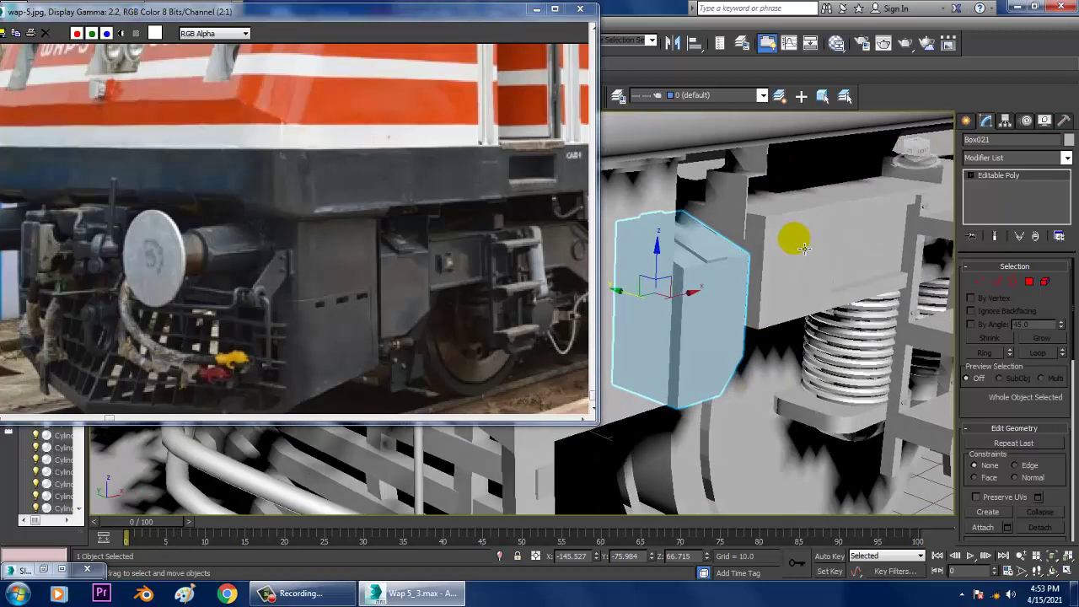
# Step: Move the small bracket plate above the bevelled box about 0.7 units along negative Y
pyautogui.click(744, 215)
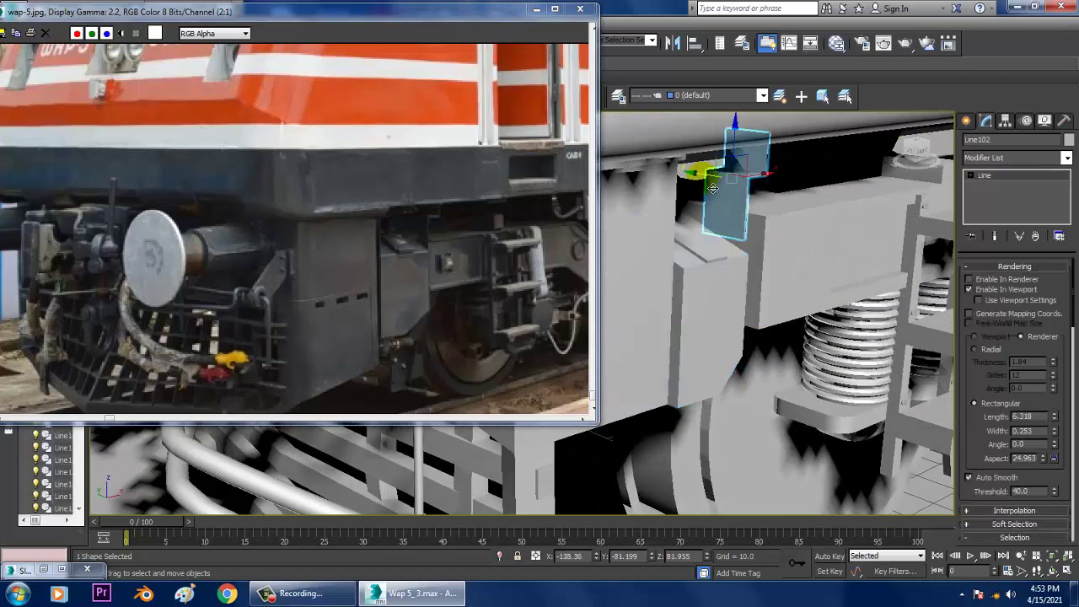
pyautogui.moveTo(713, 187); pyautogui.dragTo(718, 187)
pyautogui.scroll(-5, 780, 221)
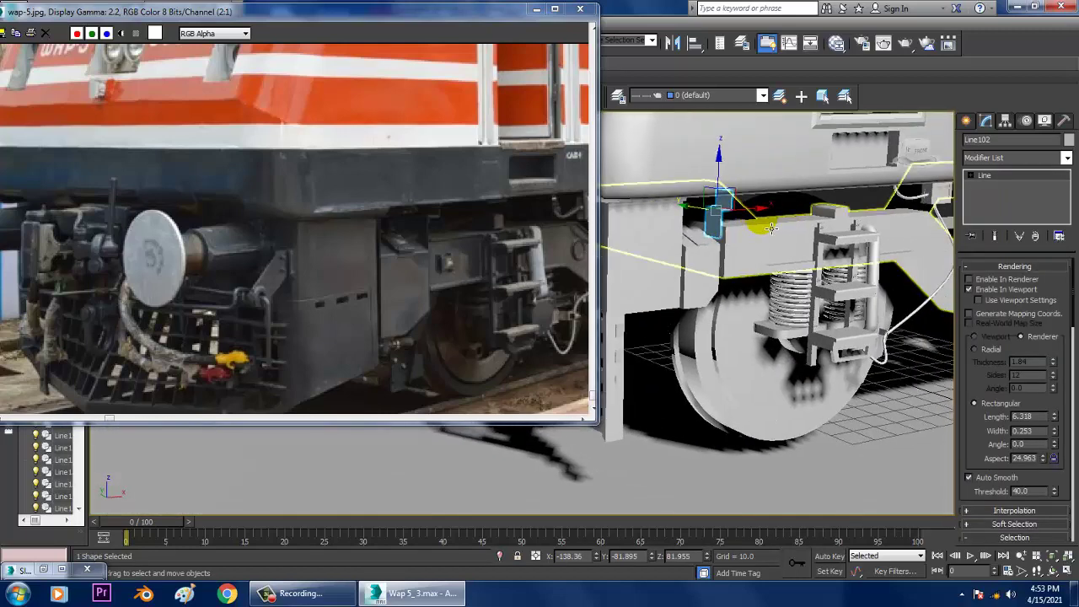
# Step: Examine the coupler, buffers and hoses in the wap-5.jpg reference photo and compare them with the modelled front end
pyautogui.click(117, 228)
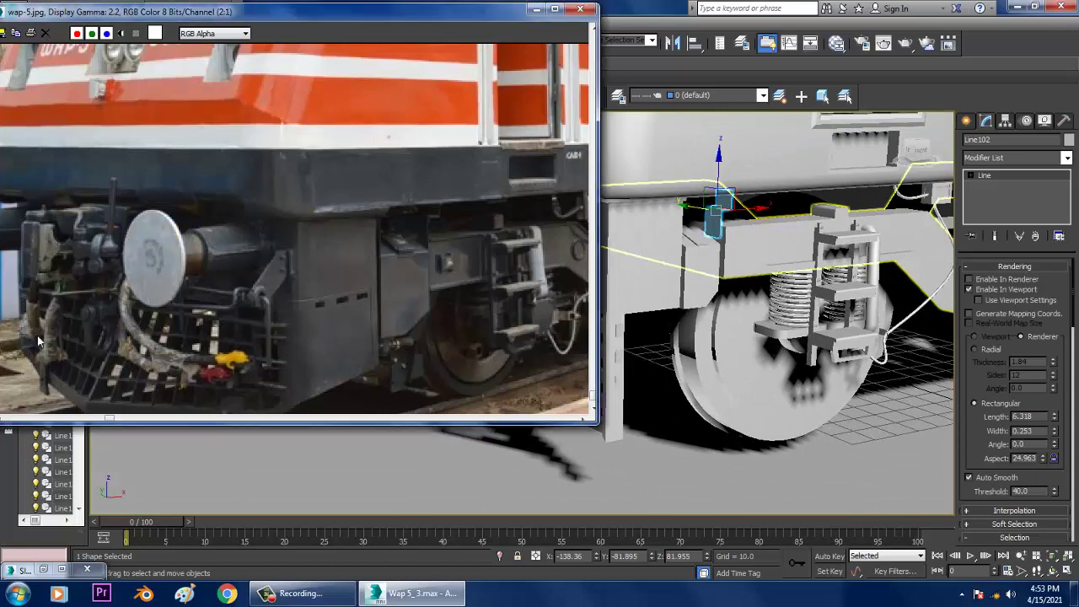
pyautogui.moveTo(157, 11); pyautogui.dragTo(230, 9)
pyautogui.scroll(2, 149, 261)
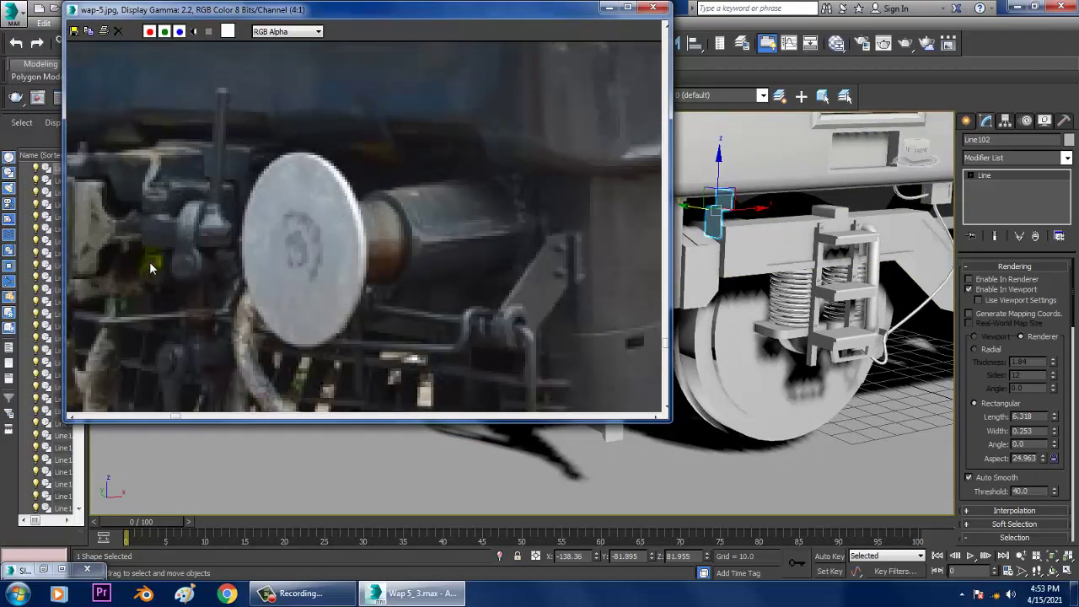
pyautogui.scroll(-3, 266, 221)
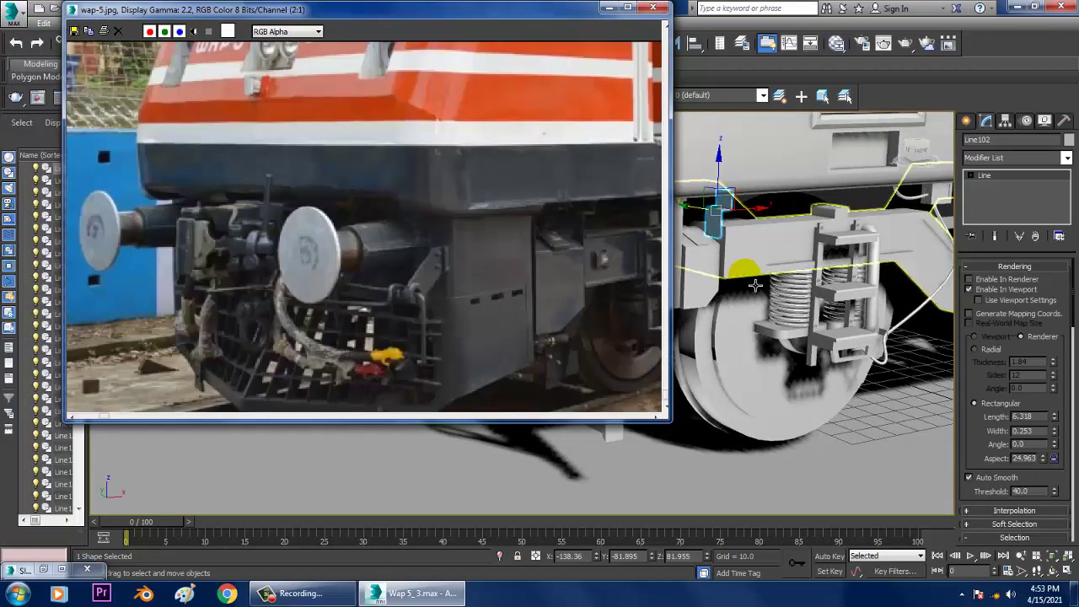
pyautogui.keyDown('alt'); pyautogui.moveTo(754, 285); pyautogui.dragTo(854, 337, button='middle'); pyautogui.keyUp('alt')
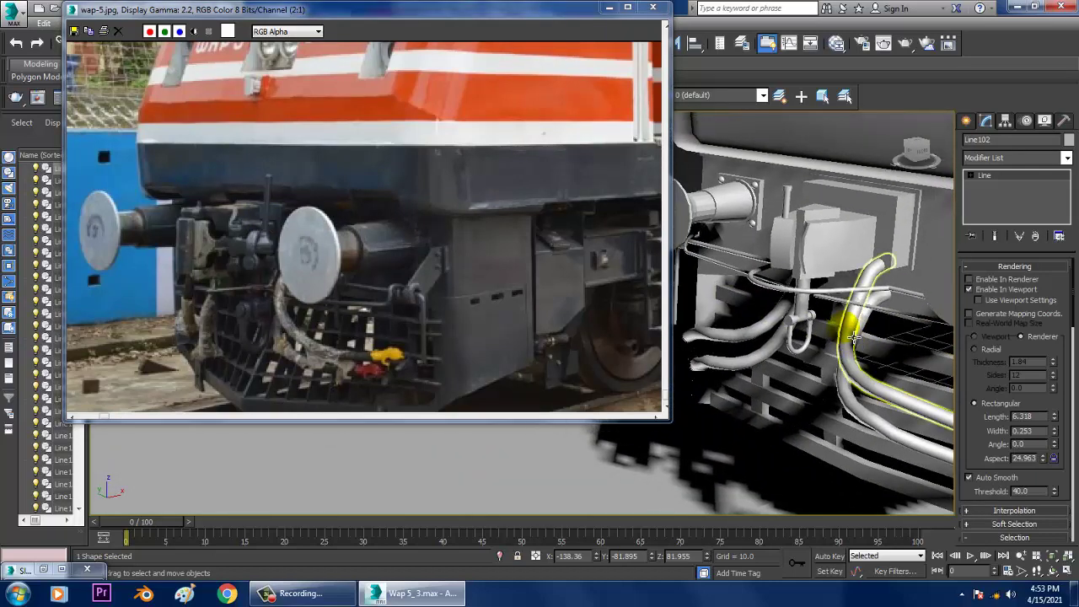
# Step: Copy the U-shaped shackle and its pin upward from the bottom of the coupler as new independent objects
pyautogui.keyDown('ctrl'); pyautogui.click(802, 332); pyautogui.keyUp('ctrl')
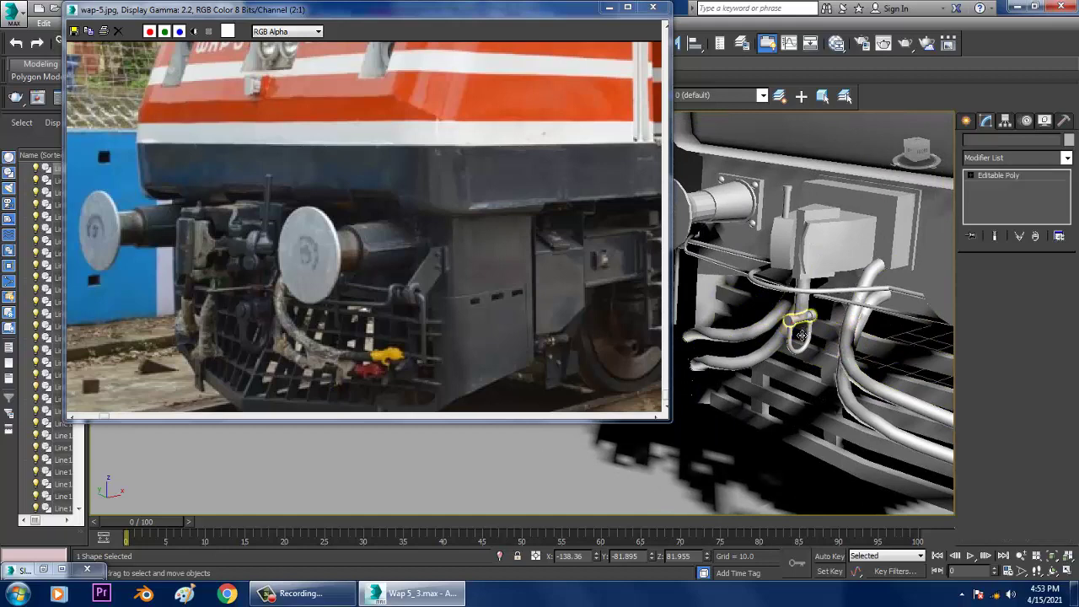
pyautogui.keyDown('shift'); pyautogui.moveTo(818, 246); pyautogui.dragTo(818, 248); pyautogui.keyUp('shift')
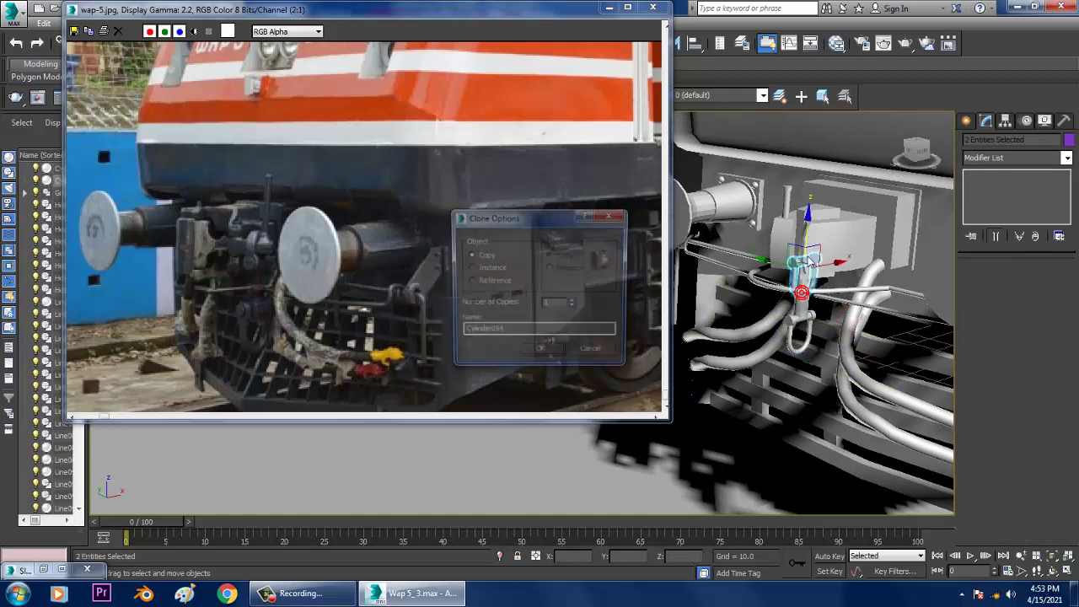
pyautogui.click(543, 356)
pyautogui.moveTo(809, 274); pyautogui.dragTo(790, 279, button='middle')
pyautogui.scroll(3, 790, 279)
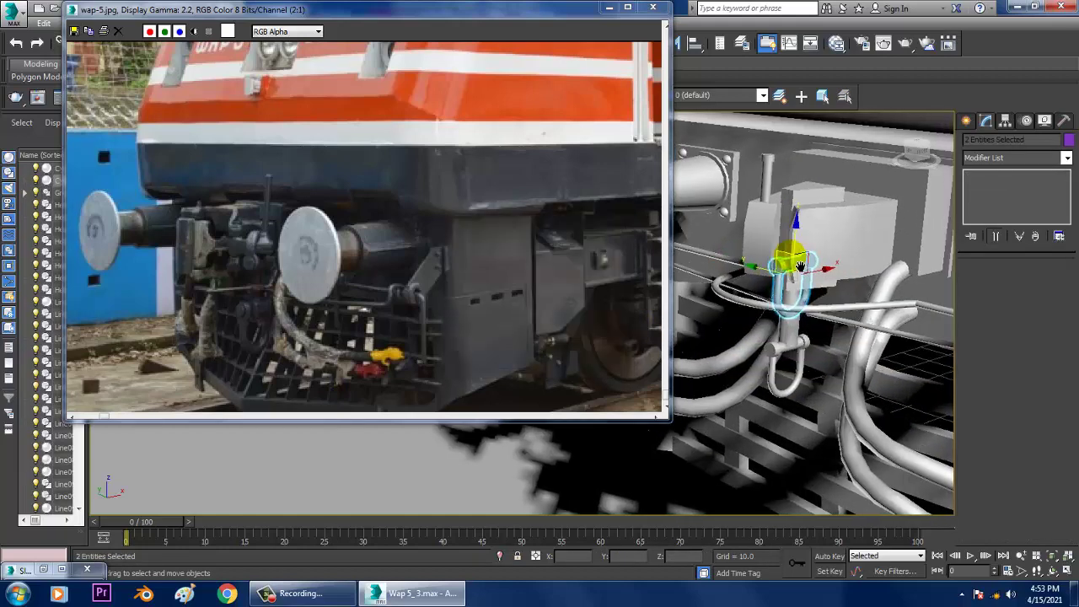
# Step: Rotate the copied shackle and pin about the X axis so the loop points upward
pyautogui.press('e')
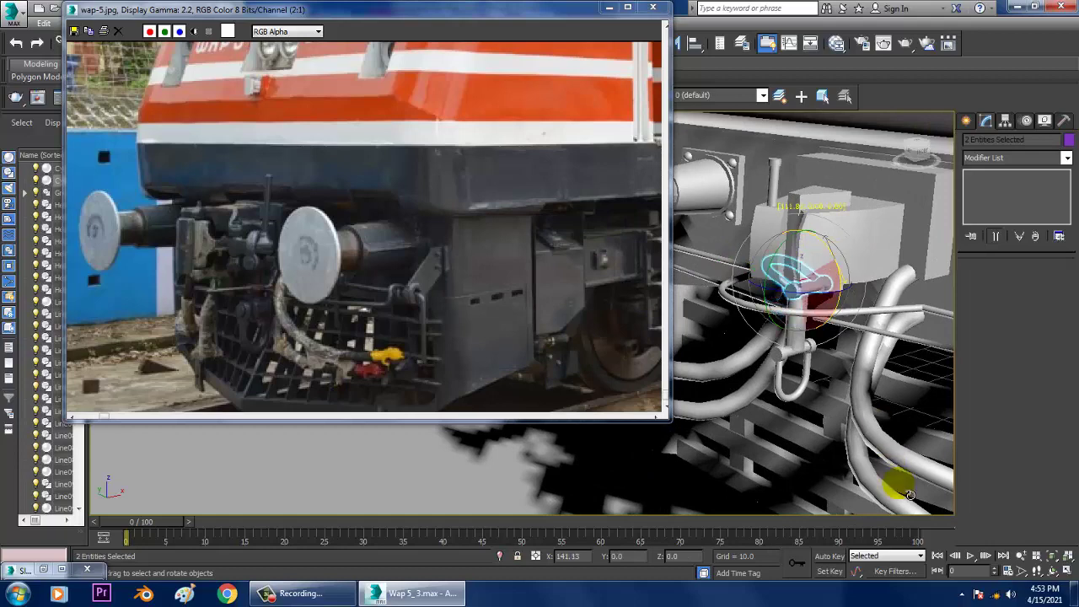
pyautogui.moveTo(910, 492); pyautogui.dragTo(910, 479)
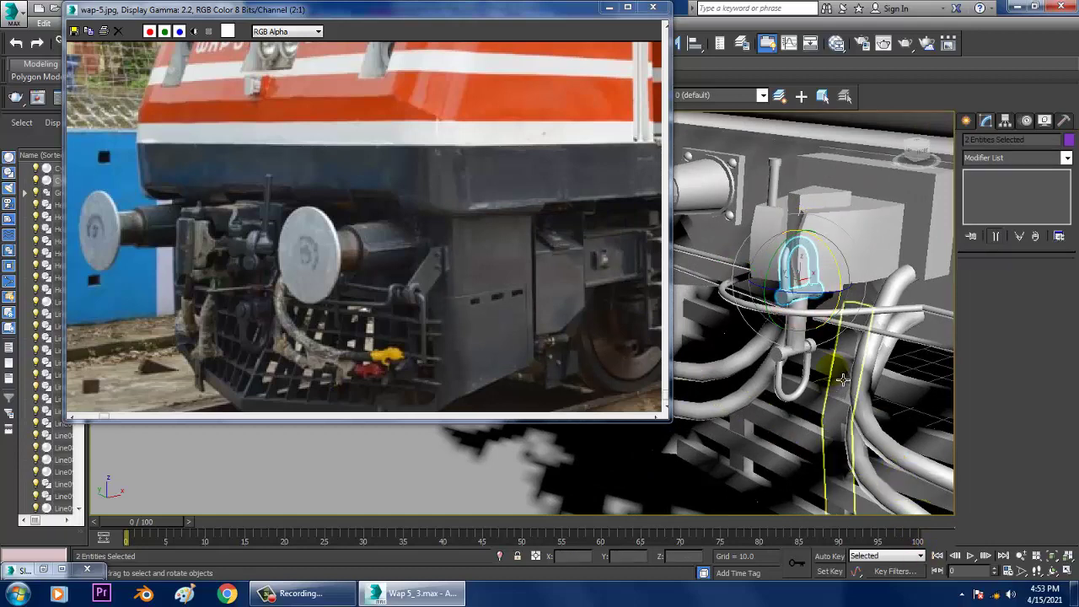
pyautogui.press('w')
pyautogui.click(818, 269)
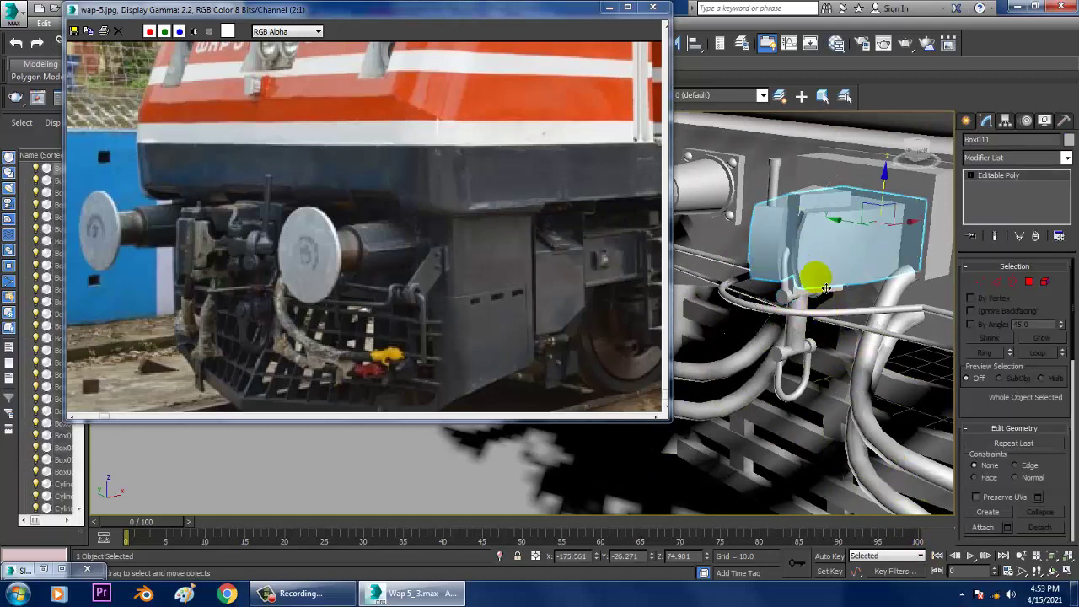
# Step: Reposition the upturned shackle and its pin together beneath the front of the coupler block
pyautogui.click(788, 272)
pyautogui.keyDown('ctrl'); pyautogui.click(790, 291); pyautogui.keyUp('ctrl')
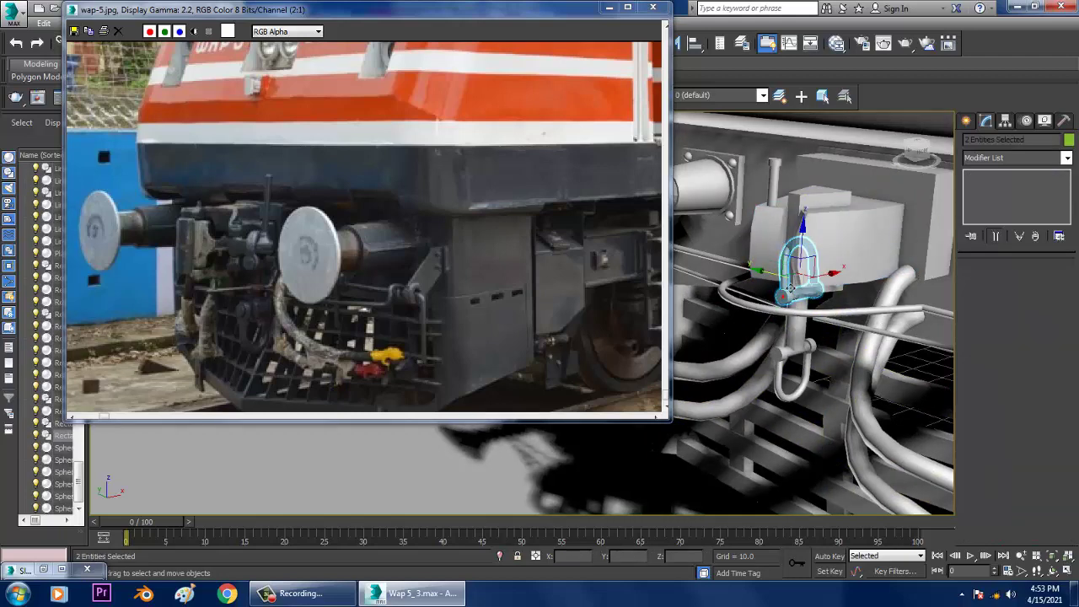
pyautogui.keyDown('alt'); pyautogui.moveTo(801, 286); pyautogui.dragTo(790, 317, button='middle'); pyautogui.keyUp('alt')
pyautogui.press('w')
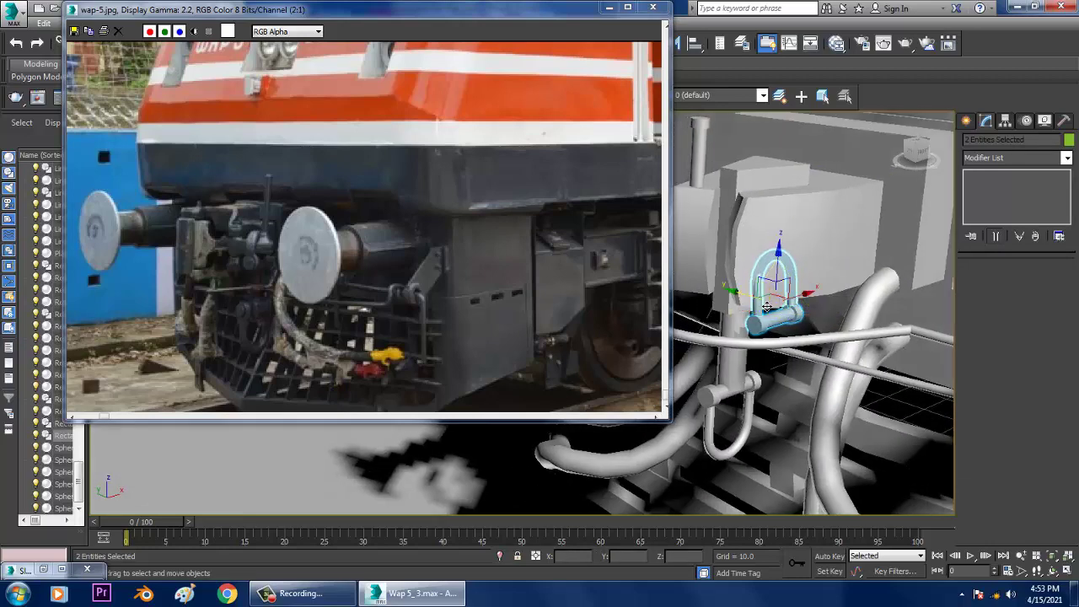
pyautogui.moveTo(768, 308); pyautogui.dragTo(788, 310)
pyautogui.keyDown('alt'); pyautogui.moveTo(770, 307); pyautogui.dragTo(802, 310, button='middle'); pyautogui.keyUp('alt')
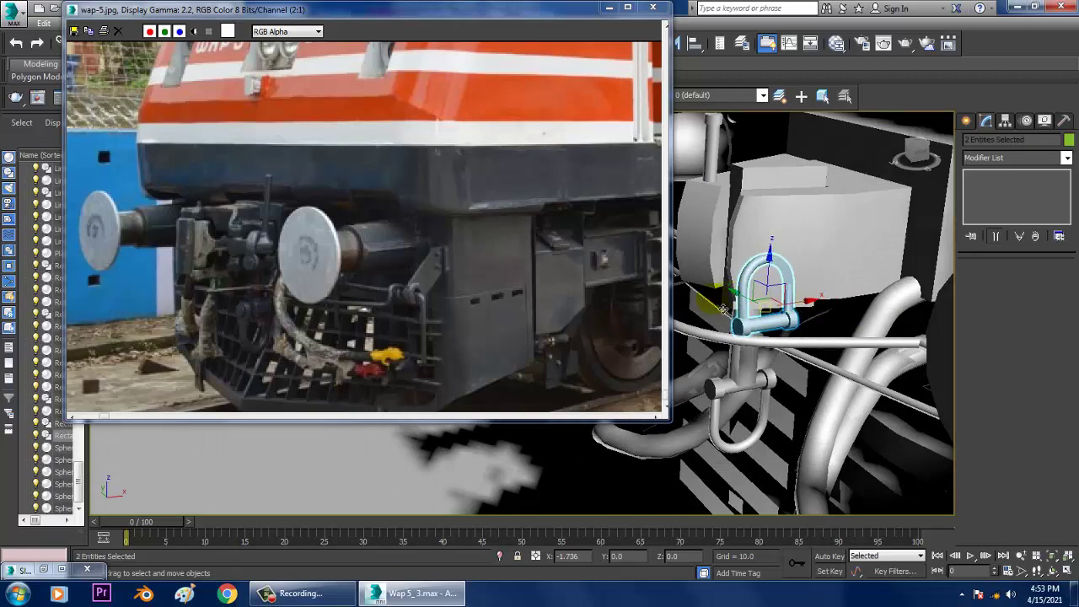
# Step: Turn on the edged-faces display and return the coupler block to object-level selection
pyautogui.keyDown('alt'); pyautogui.moveTo(723, 310); pyautogui.dragTo(811, 280, button='middle'); pyautogui.keyUp('alt')
pyautogui.click(793, 268)
pyautogui.press('1')
pyautogui.press('F4')
pyautogui.click(1017, 181)
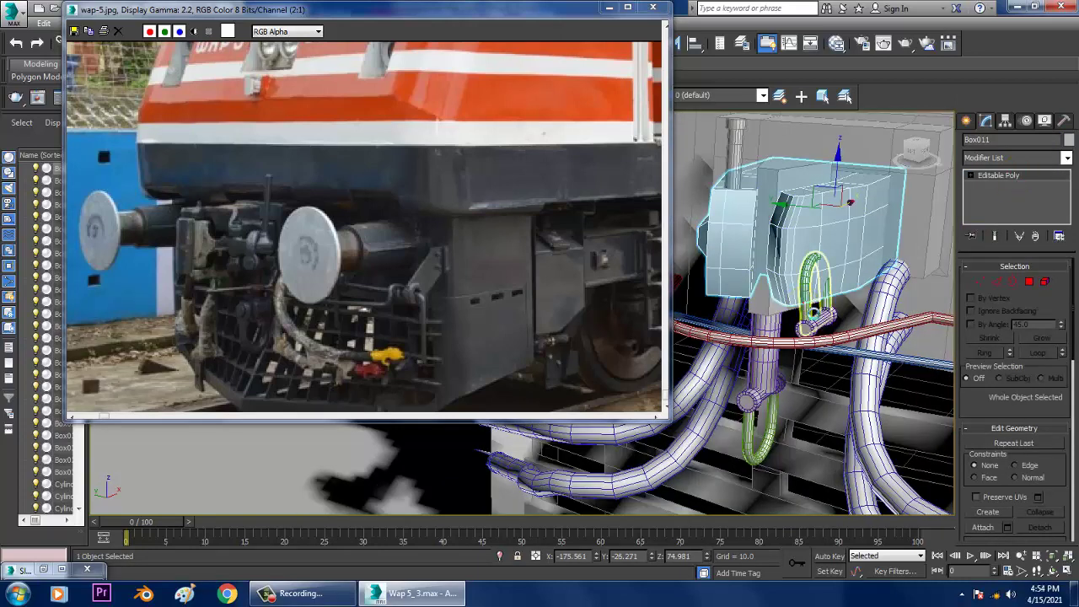
# Step: Move the upturned shackle and its pin about 4.4 units along positive X and check their alignment with the coupler block
pyautogui.click(815, 313)
pyautogui.keyDown('ctrl'); pyautogui.click(808, 326); pyautogui.keyUp('ctrl')
pyautogui.moveTo(809, 318)
pyautogui.keyDown('alt'); pyautogui.mouseDown(button='middle')
pyautogui.moveTo(826, 302)
pyautogui.moveTo(833, 309)
pyautogui.moveTo(805, 317)
pyautogui.mouseUp(button='middle'); pyautogui.keyUp('alt')
pyautogui.moveTo(843, 329); pyautogui.dragTo(873, 323)
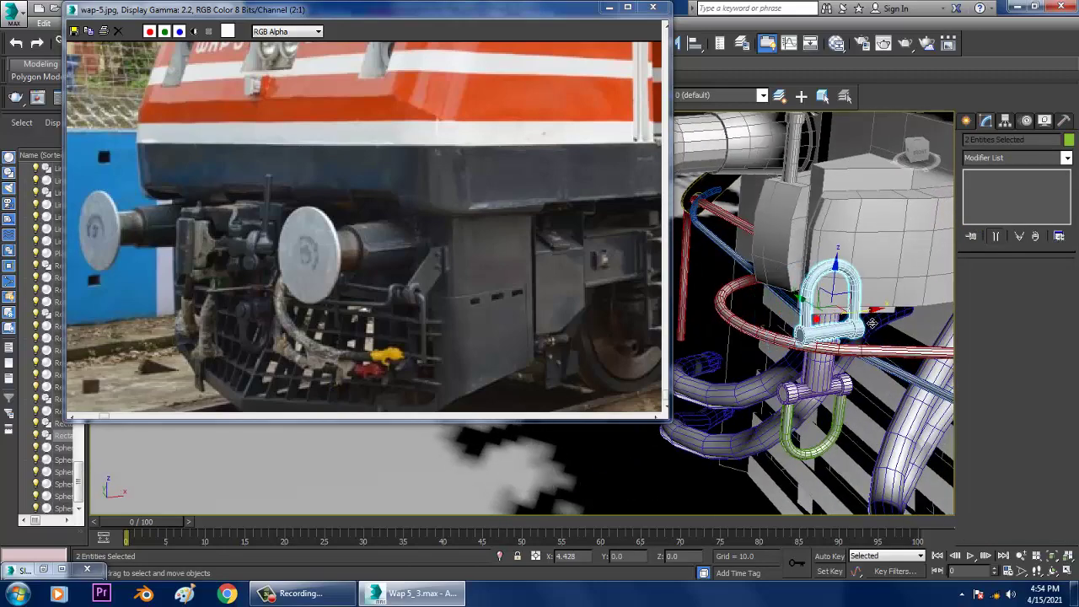
pyautogui.press('e')
pyautogui.moveTo(875, 322)
pyautogui.keyDown('alt'); pyautogui.mouseDown(button='middle')
pyautogui.moveTo(823, 326)
pyautogui.moveTo(846, 359)
pyautogui.mouseUp(button='middle'); pyautogui.keyUp('alt')
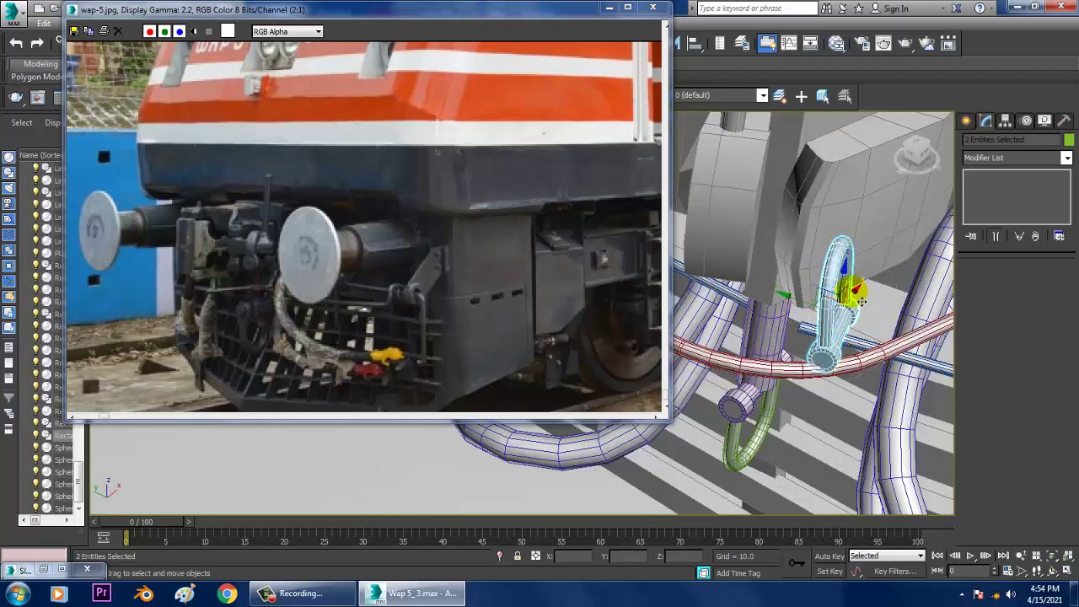
pyautogui.press('e')
pyautogui.keyDown('alt'); pyautogui.moveTo(885, 289); pyautogui.dragTo(860, 288, button='middle'); pyautogui.keyUp('alt')
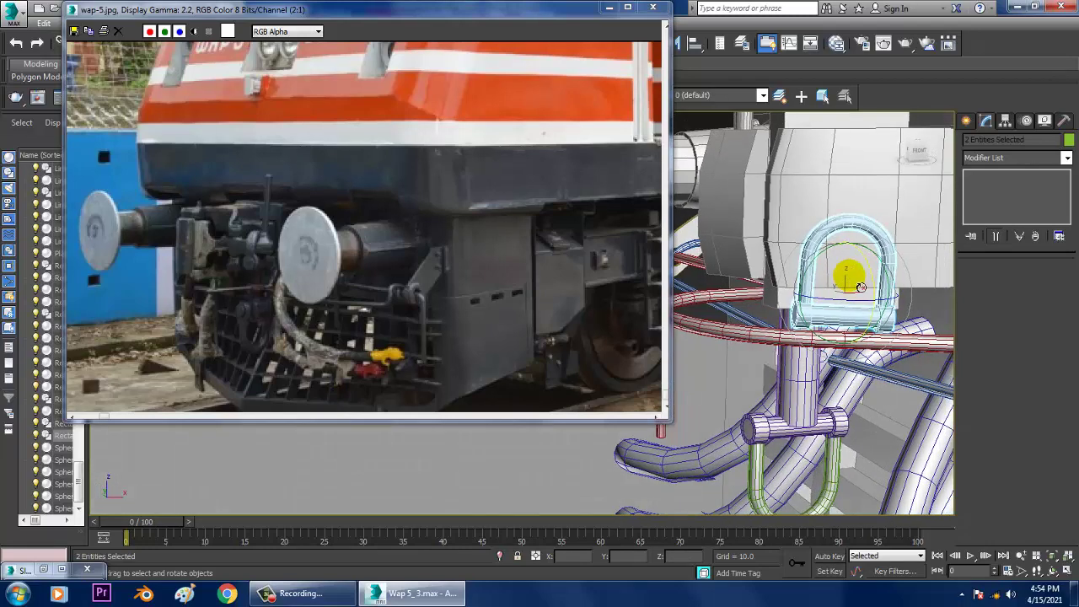
pyautogui.keyDown('alt'); pyautogui.moveTo(858, 243); pyautogui.dragTo(839, 308, button='middle'); pyautogui.keyUp('alt')
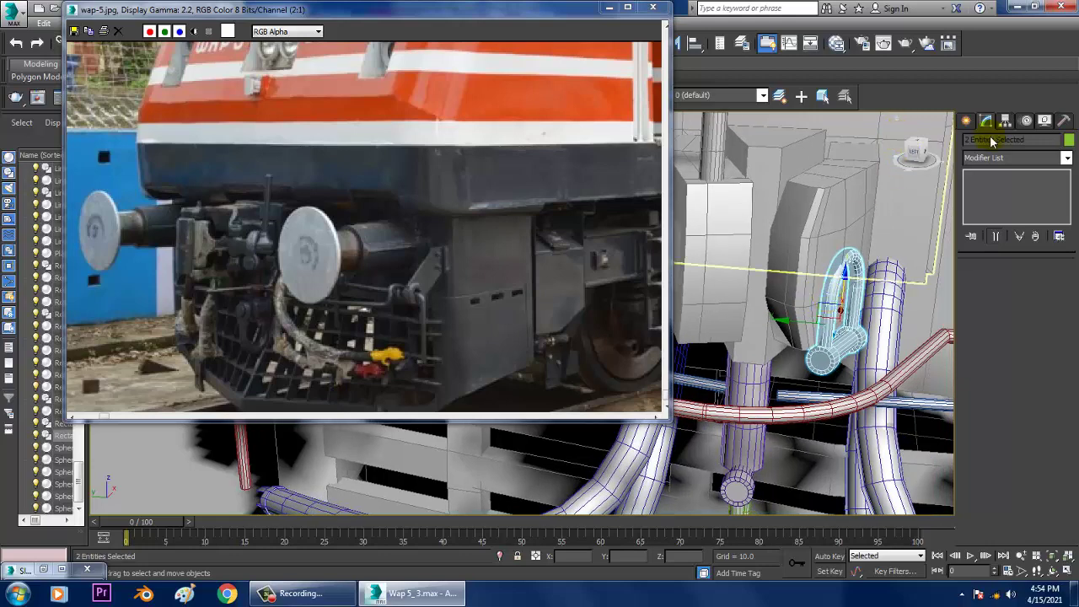
pyautogui.click(966, 122)
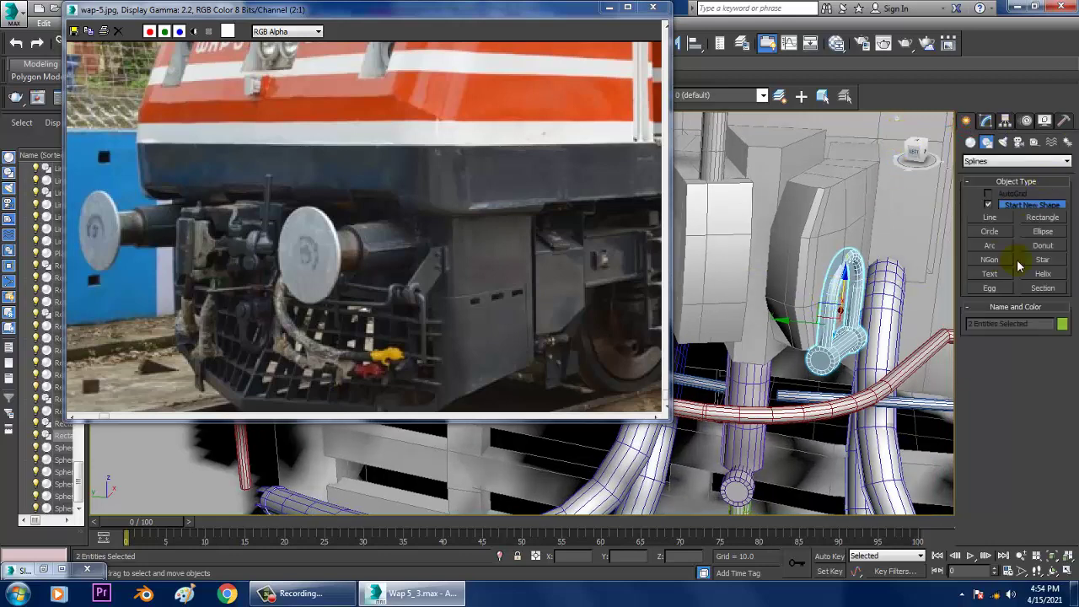
pyautogui.click(971, 142)
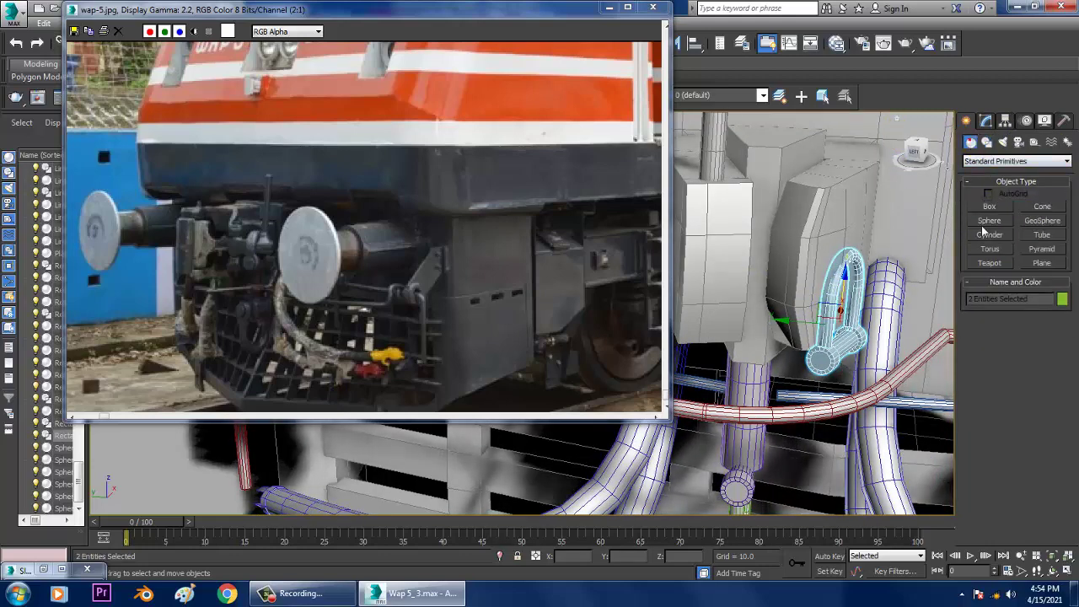
pyautogui.click(990, 236)
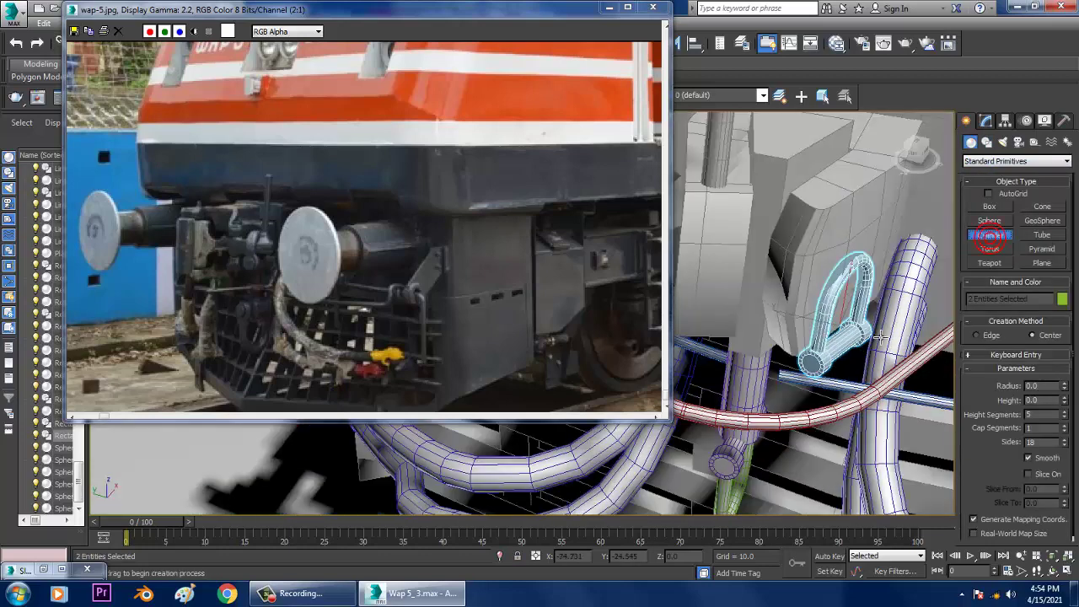
pyautogui.rightClick(880, 337)
# Step: Copy the upturned shackle's pin straight up to the top of the loop
pyautogui.click(856, 340)
pyautogui.keyDown('shift'); pyautogui.moveTo(876, 308); pyautogui.dragTo(832, 284); pyautogui.keyUp('shift')
pyautogui.click(541, 354)
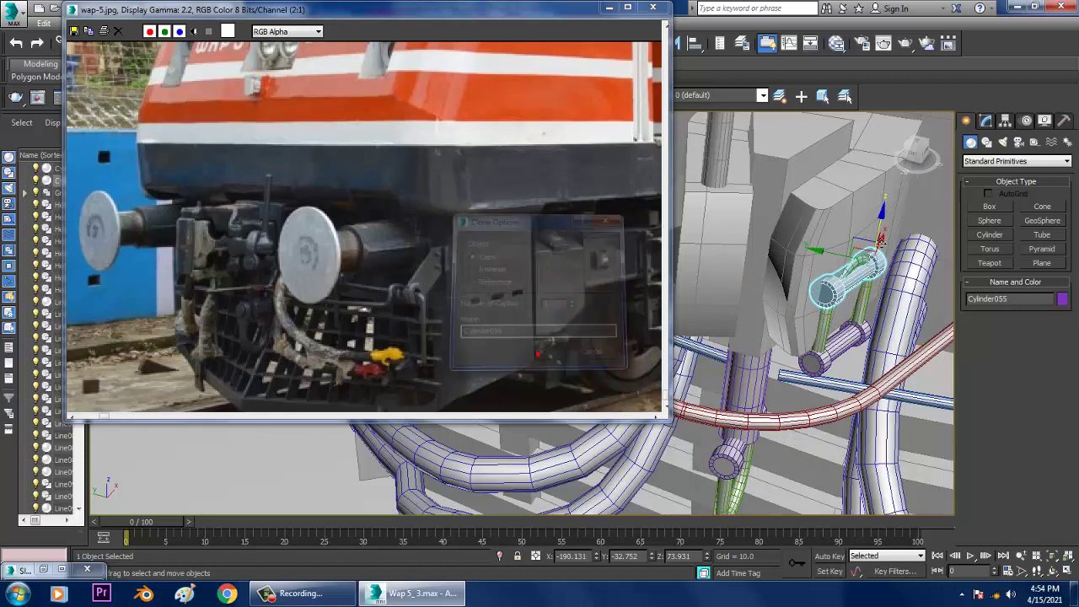
# Step: Rotate the copied pin so that it stands upright above the shackle
pyautogui.press('e')
pyautogui.moveTo(821, 246)
pyautogui.mouseDown()
pyautogui.moveTo(891, 172)
pyautogui.moveTo(907, 95)
pyautogui.mouseUp()
pyautogui.hotkey('ctrl', 'z')
pyautogui.moveTo(873, 251); pyautogui.dragTo(905, 132)
pyautogui.moveTo(902, 230); pyautogui.dragTo(925, 245)
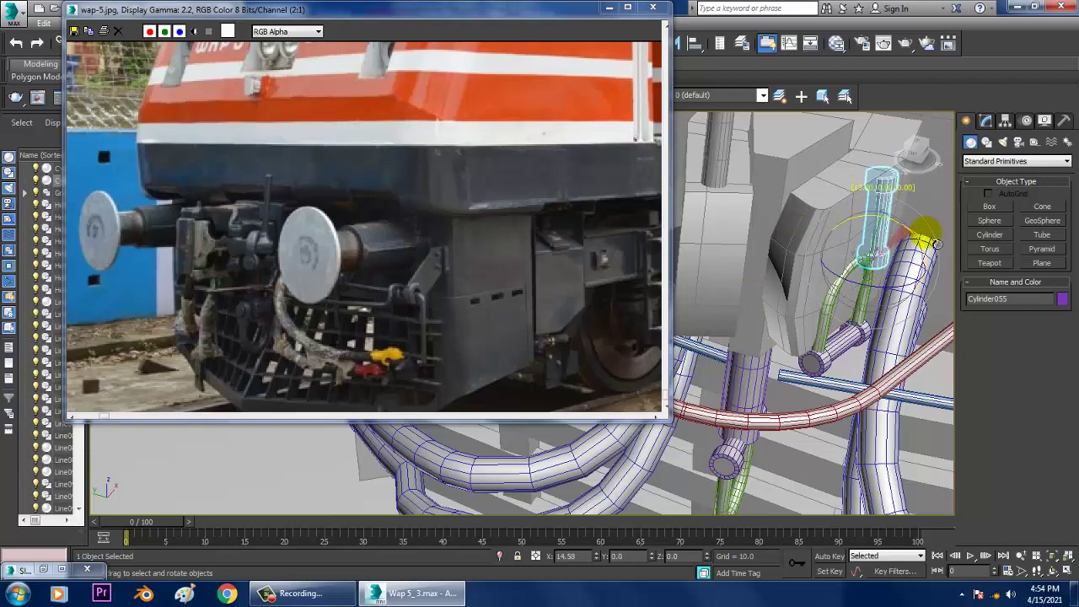
# Step: Move the upright pin to about X -192.43 and Y -33.71, beside the shackle loop
pyautogui.press('w')
pyautogui.scroll(5, 877, 253)
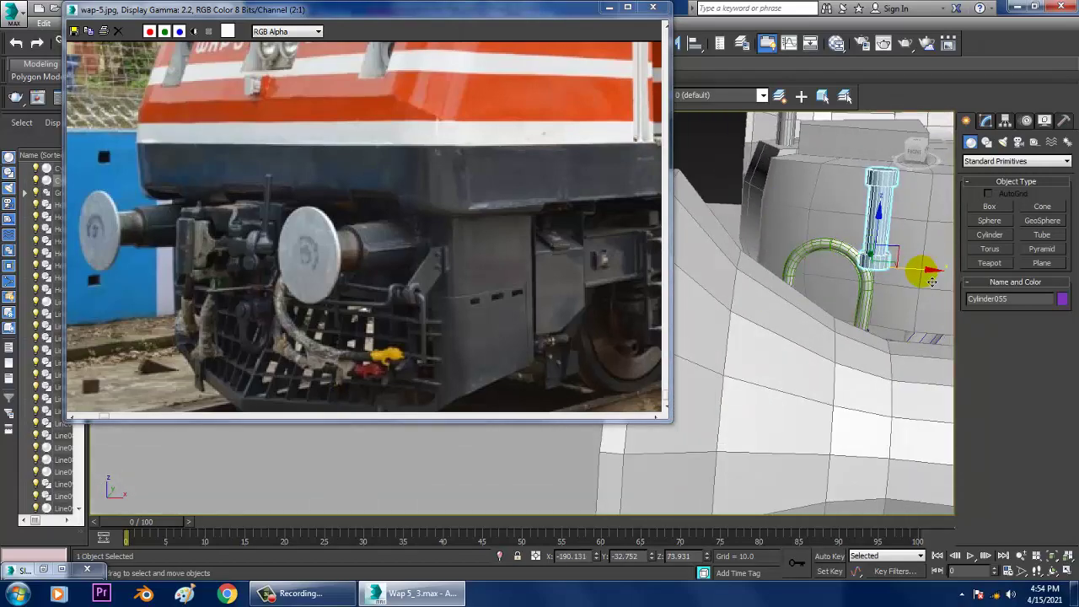
pyautogui.moveTo(929, 272); pyautogui.dragTo(891, 273)
pyautogui.moveTo(776, 236)
pyautogui.keyDown('alt'); pyautogui.mouseDown(button='middle')
pyautogui.moveTo(807, 225)
pyautogui.moveTo(771, 229)
pyautogui.mouseUp(button='middle'); pyautogui.keyUp('alt')
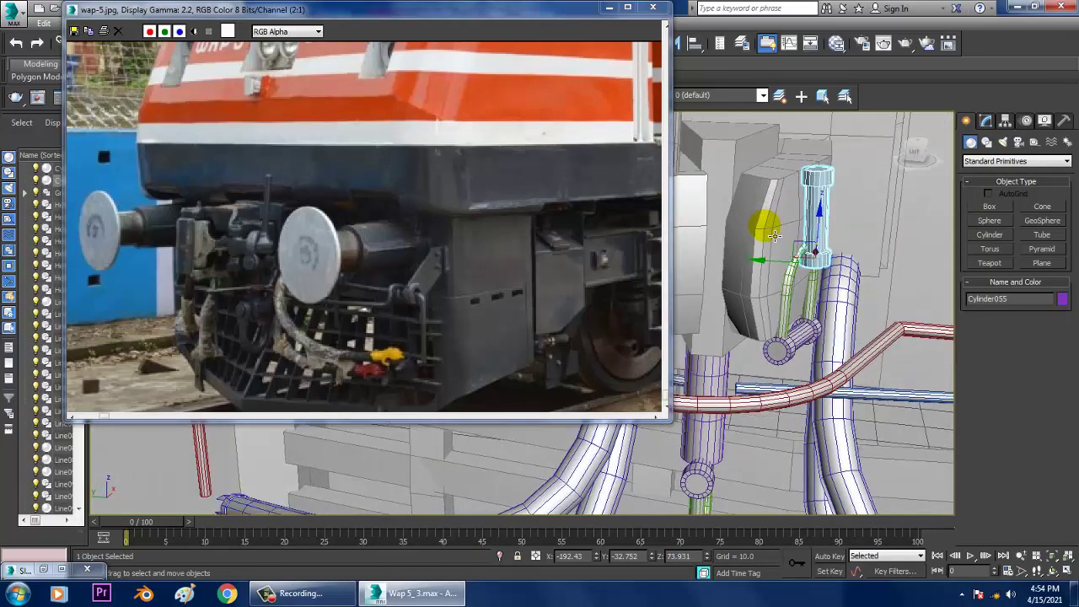
pyautogui.moveTo(780, 259); pyautogui.dragTo(800, 261)
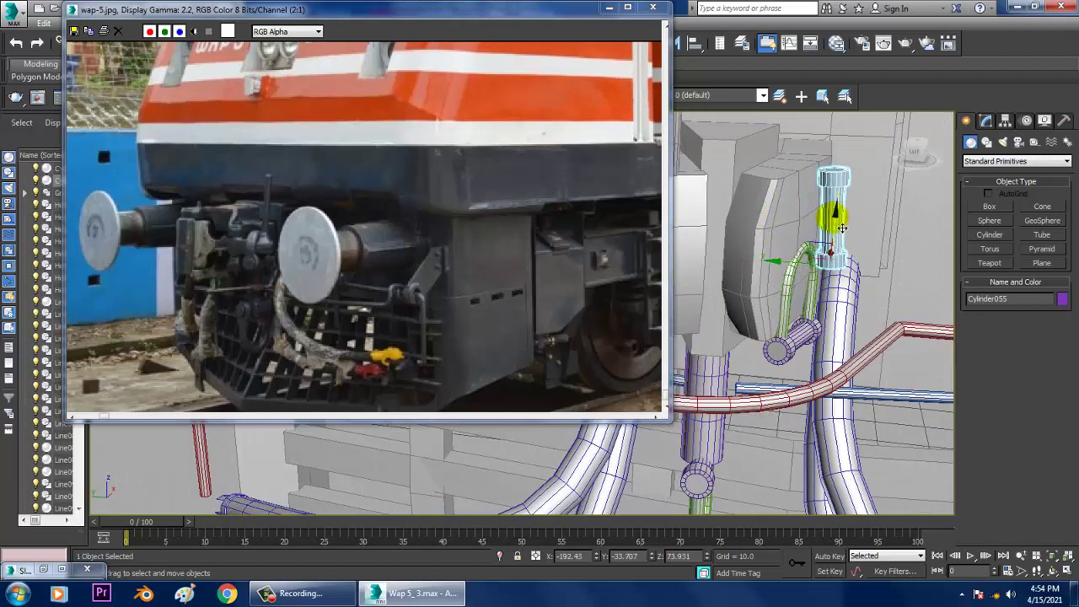
# Step: Lengthen the upright pin by raising its upper collar vertices to about Z 82.85
pyautogui.scroll(2, 845, 253)
pyautogui.press('1')
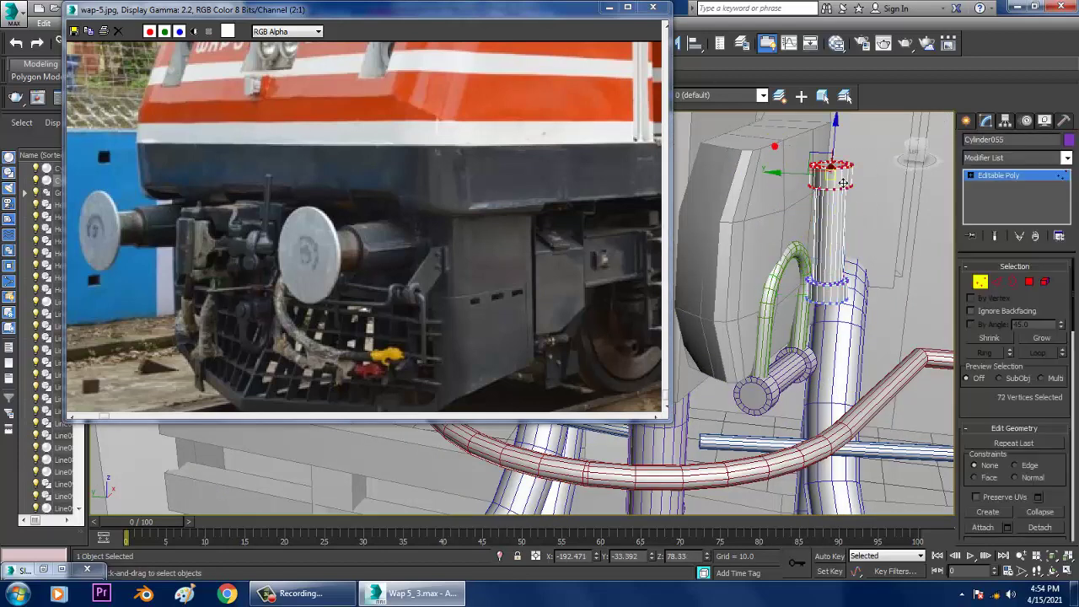
pyautogui.keyDown('alt'); pyautogui.moveTo(843, 183); pyautogui.dragTo(835, 223, button='middle'); pyautogui.keyUp('alt')
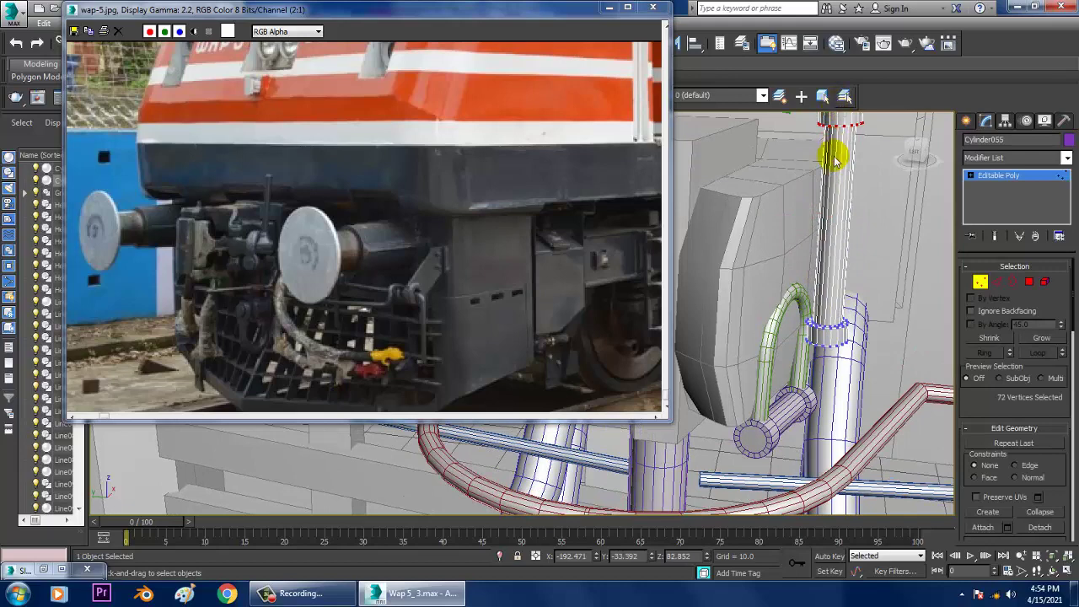
pyautogui.press('1')
pyautogui.keyDown('alt'); pyautogui.moveTo(826, 174); pyautogui.dragTo(795, 178, button='middle'); pyautogui.keyUp('alt')
pyautogui.press('1')
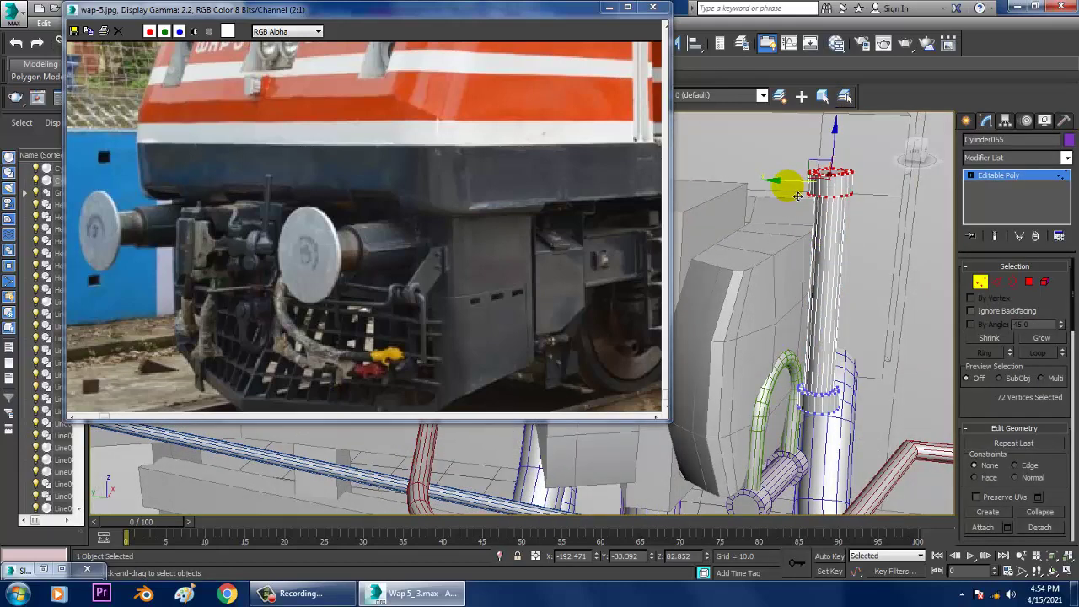
# Step: Extend the upright pin's upper collar downward by lowering the collar's bottom ring of vertices
pyautogui.press('F3')
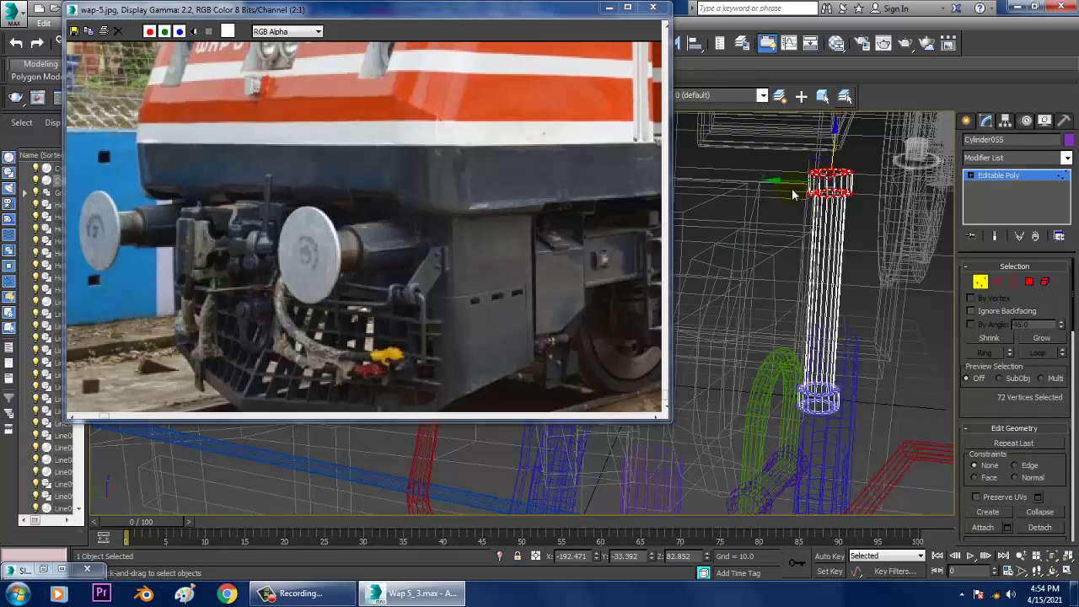
pyautogui.moveTo(883, 194); pyautogui.dragTo(881, 193)
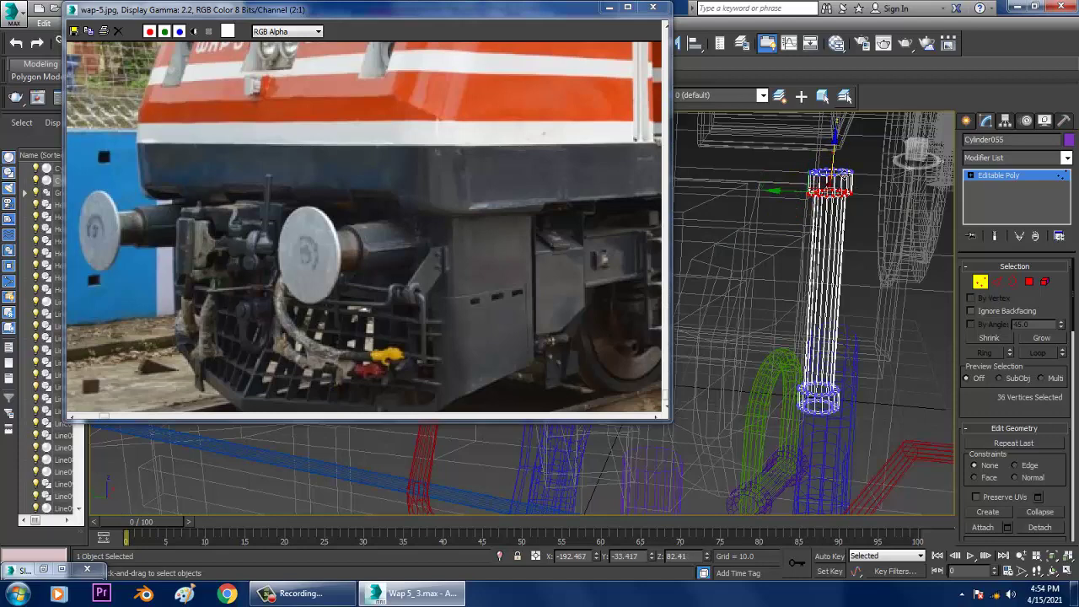
pyautogui.moveTo(799, 203); pyautogui.dragTo(791, 312)
pyautogui.press('F3')
# Step: Lower the vertices of the upright pin's bottom collar to about Z 72.2
pyautogui.scroll(-4, 792, 312)
pyautogui.keyDown('alt'); pyautogui.moveTo(865, 316); pyautogui.dragTo(822, 311, button='middle'); pyautogui.keyUp('alt')
pyautogui.moveTo(822, 311)
pyautogui.mouseDown(button='middle')
pyautogui.moveTo(811, 279)
pyautogui.moveTo(791, 319)
pyautogui.mouseUp(button='middle')
pyautogui.moveTo(815, 341); pyautogui.dragTo(816, 342)
pyautogui.scroll(3, 806, 327)
pyautogui.moveTo(791, 272); pyautogui.dragTo(791, 288)
pyautogui.scroll(4, 792, 291)
pyautogui.keyDown('alt'); pyautogui.moveTo(807, 323); pyautogui.dragTo(829, 325, button='middle'); pyautogui.keyUp('alt')
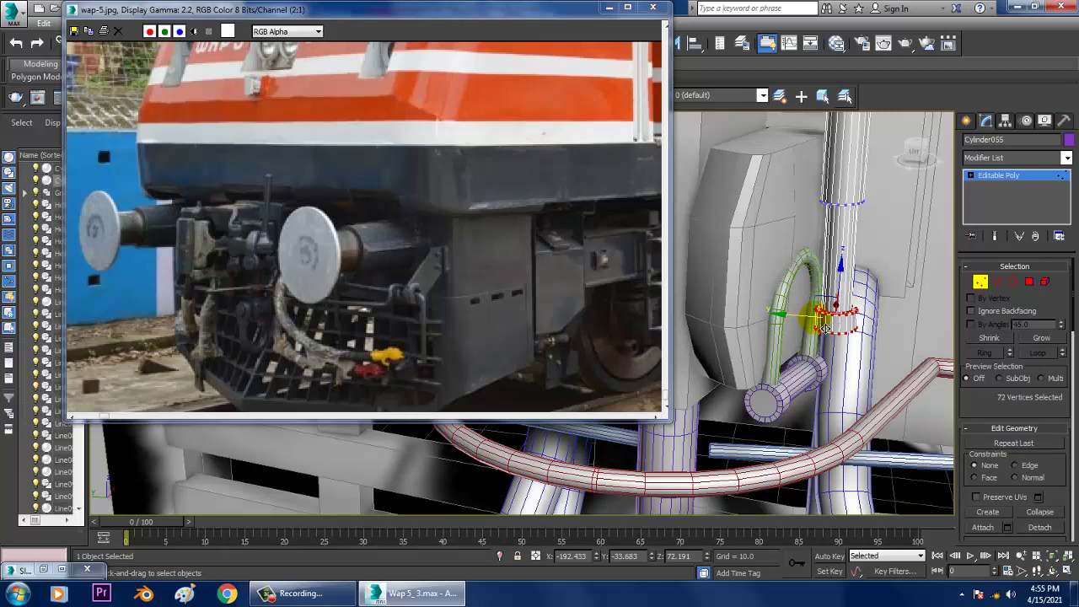
# Step: Isolate the upright pin in polygon editing with its bottom collar in close view
pyautogui.click(1029, 283)
pyautogui.hotkey('alt', 'q')
pyautogui.keyDown('alt'); pyautogui.moveTo(805, 279); pyautogui.dragTo(826, 264, button='middle'); pyautogui.keyUp('alt')
pyautogui.click(737, 332)
pyautogui.moveTo(737, 332); pyautogui.dragTo(930, 307, button='middle')
pyautogui.scroll(3, 886, 341)
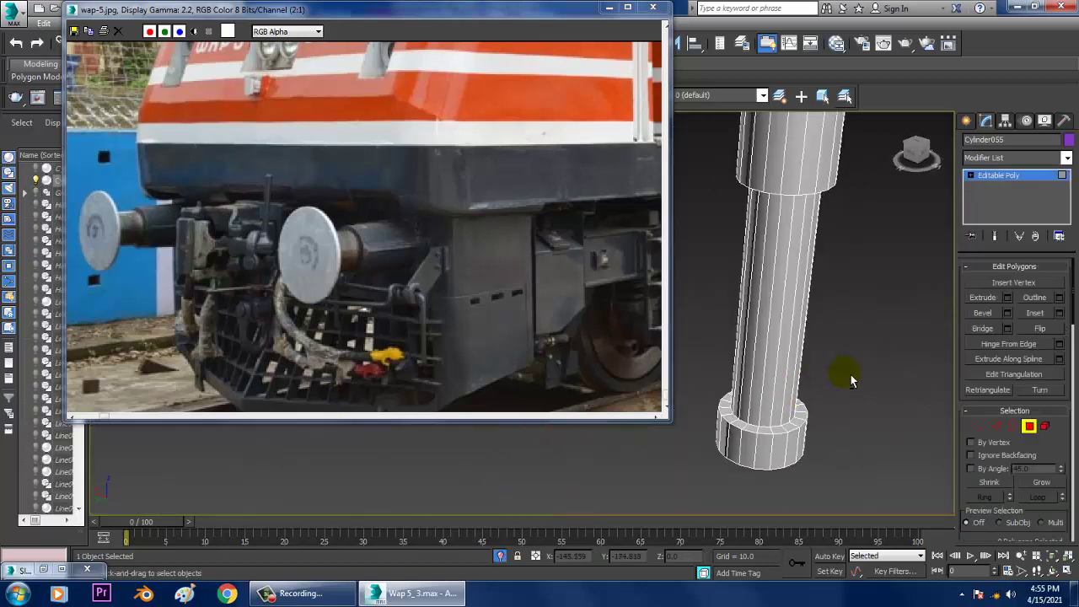
# Step: Extrude the adjacent side polygons of the pin's bottom collar outward into an arm
pyautogui.click(737, 459)
pyautogui.keyDown('ctrl'); pyautogui.click(766, 461); pyautogui.keyUp('ctrl')
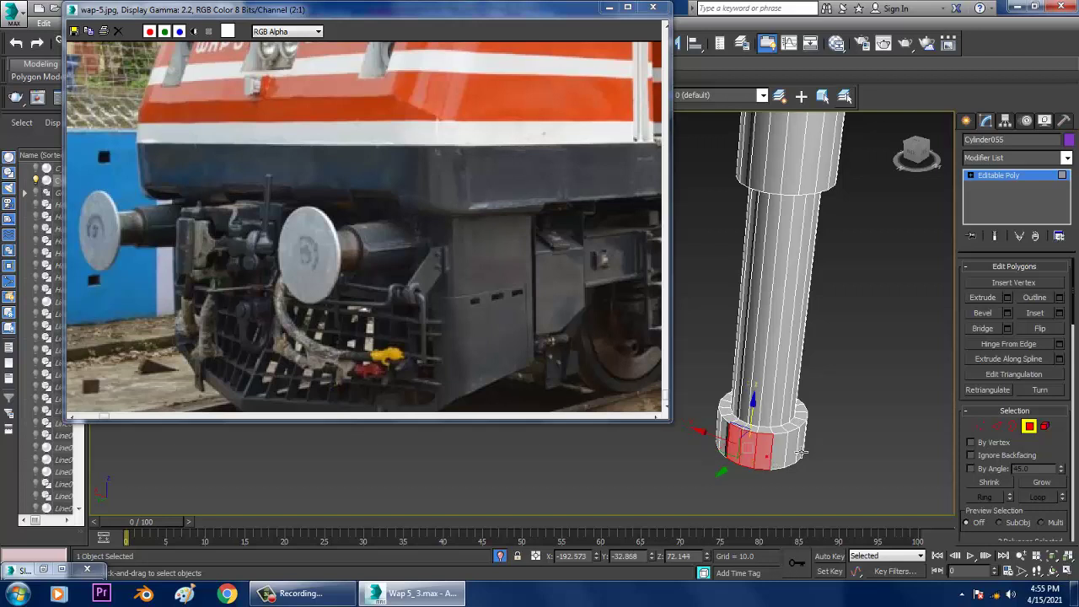
pyautogui.click(1008, 298)
pyautogui.moveTo(533, 341); pyautogui.dragTo(552, 331)
pyautogui.click(529, 360)
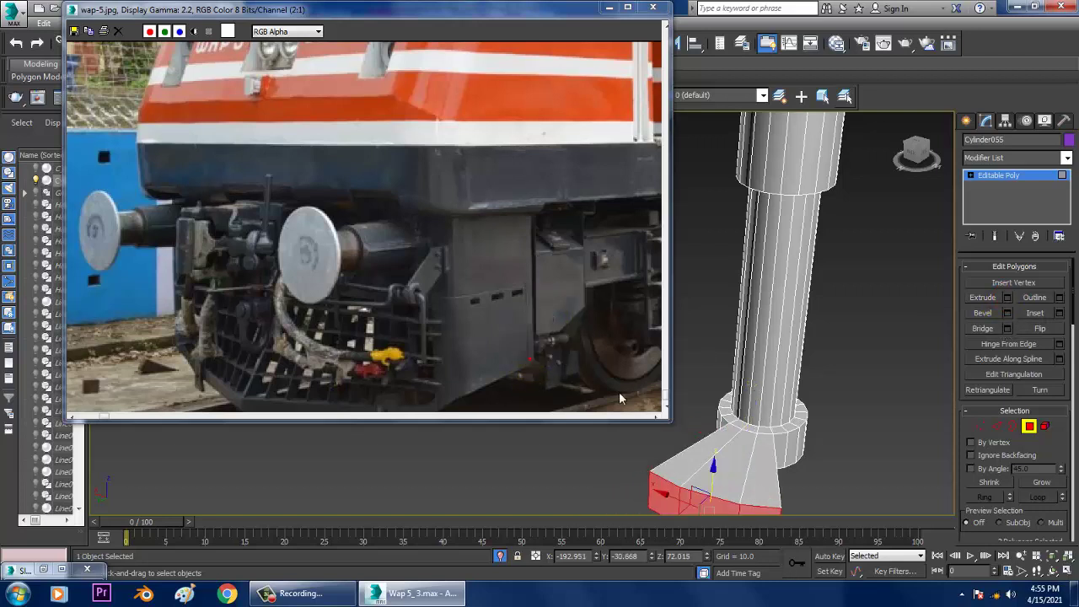
# Step: Scale down the end polygons of the extruded arm so it no longer flares
pyautogui.press('r')
pyautogui.moveTo(723, 511); pyautogui.dragTo(780, 15)
pyautogui.press('w')
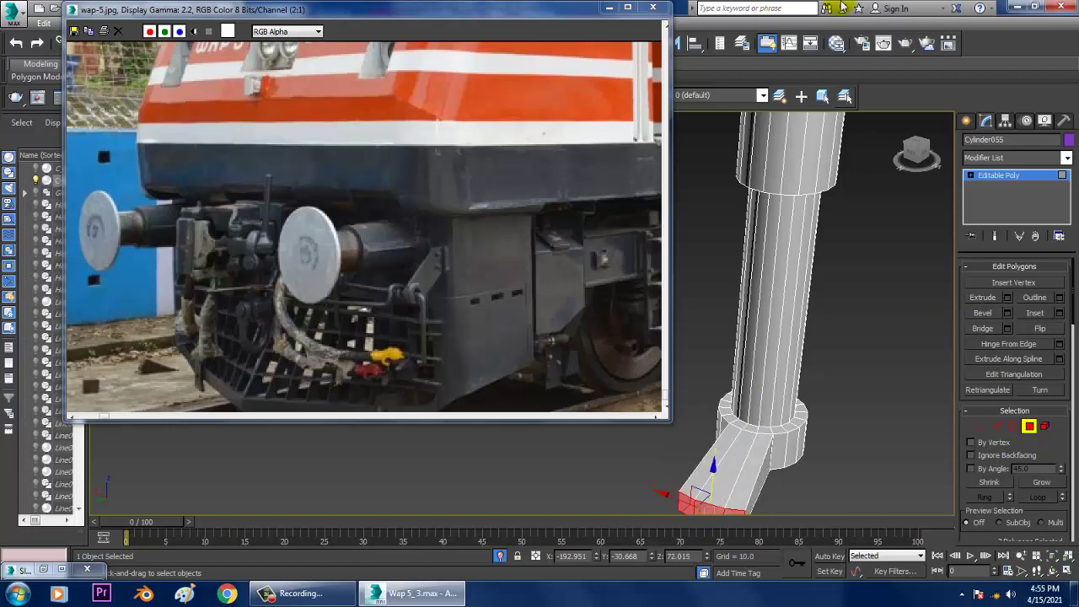
# Step: End the isolation and leave polygon editing on the upright pin
pyautogui.rightClick(860, 321)
pyautogui.click(890, 210)
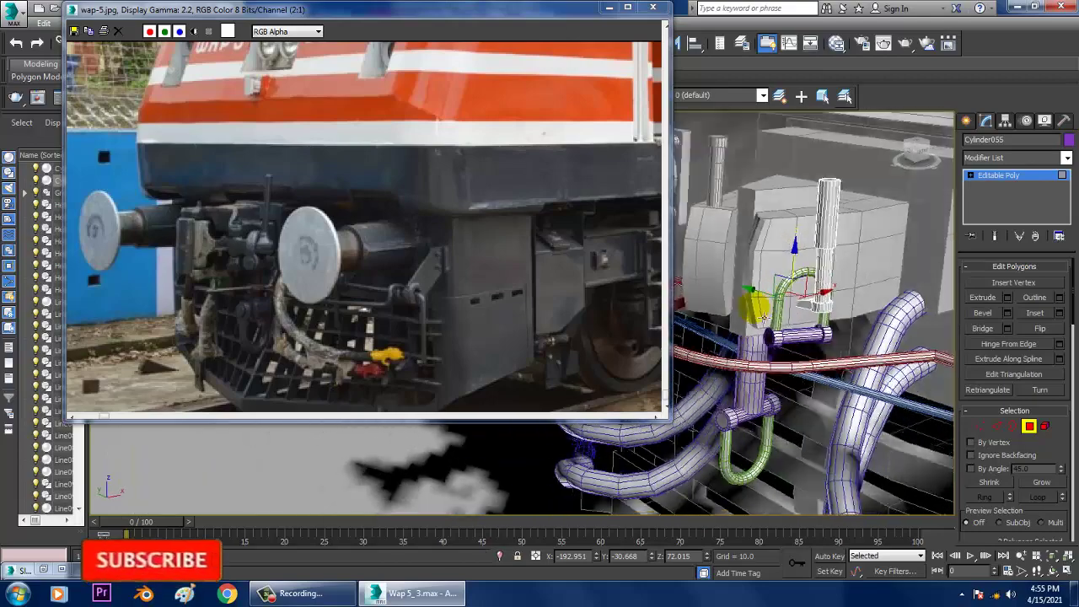
pyautogui.keyDown('alt'); pyautogui.moveTo(764, 318); pyautogui.dragTo(819, 308, button='middle'); pyautogui.keyUp('alt')
pyautogui.click(1012, 177)
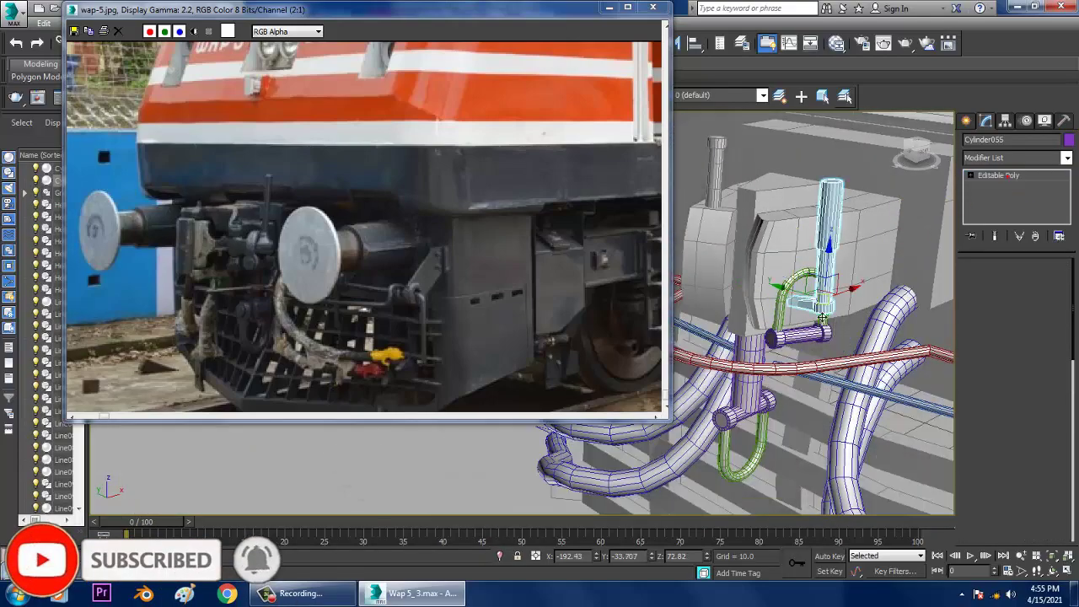
# Step: Scale down the coupler's upper shackle together with its cross pin and raise them slightly against the upright pin
pyautogui.click(780, 309)
pyautogui.keyDown('ctrl'); pyautogui.click(784, 338); pyautogui.keyUp('ctrl')
pyautogui.press('r')
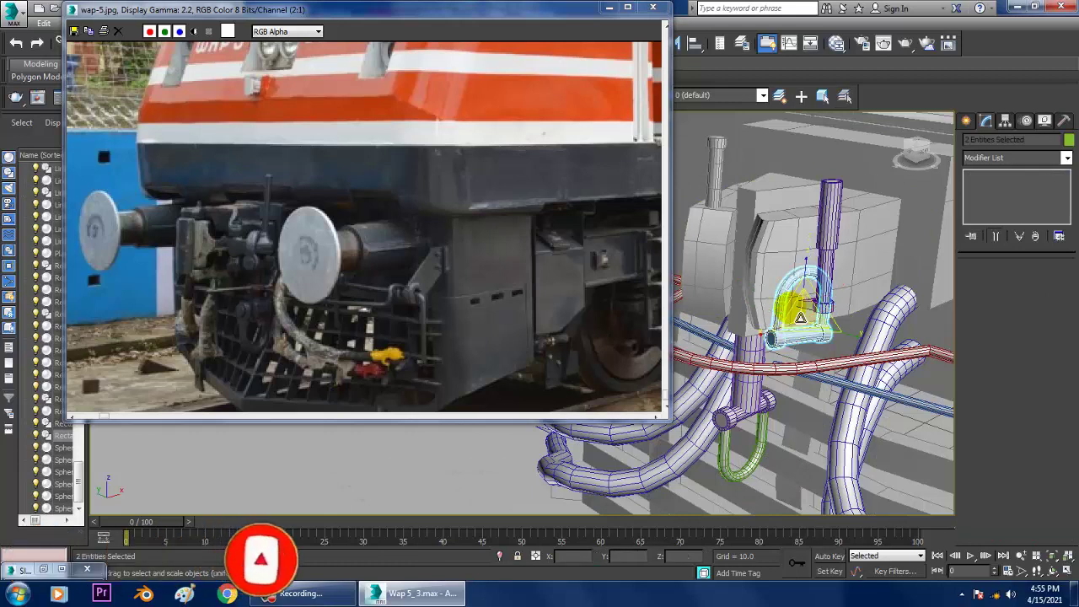
pyautogui.moveTo(800, 318); pyautogui.dragTo(841, 364)
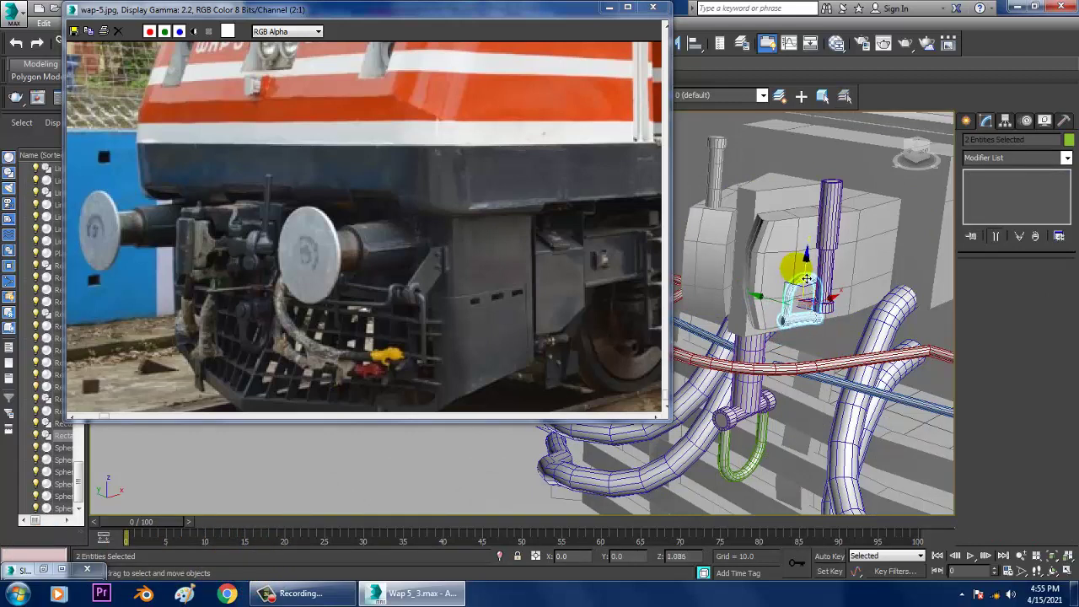
# Step: Minimize the reference photo, hide the edged faces, and examine the locomotive's front end, bogies and whole body in plain shaded view
pyautogui.keyDown('alt'); pyautogui.moveTo(820, 329); pyautogui.dragTo(743, 289, button='middle'); pyautogui.keyUp('alt')
pyautogui.scroll(-6, 742, 289)
pyautogui.keyDown('alt'); pyautogui.moveTo(827, 326); pyautogui.dragTo(514, 132, button='middle'); pyautogui.keyUp('alt')
pyautogui.click(609, 12)
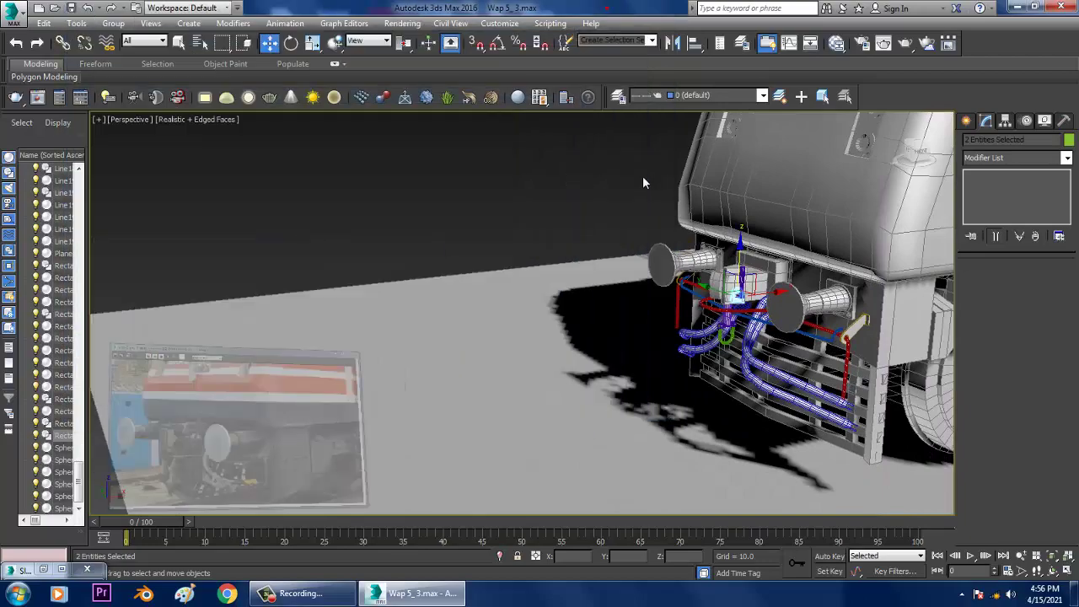
pyautogui.keyDown('alt'); pyautogui.moveTo(628, 228); pyautogui.dragTo(620, 311, button='middle'); pyautogui.keyUp('alt')
pyautogui.press('F4')
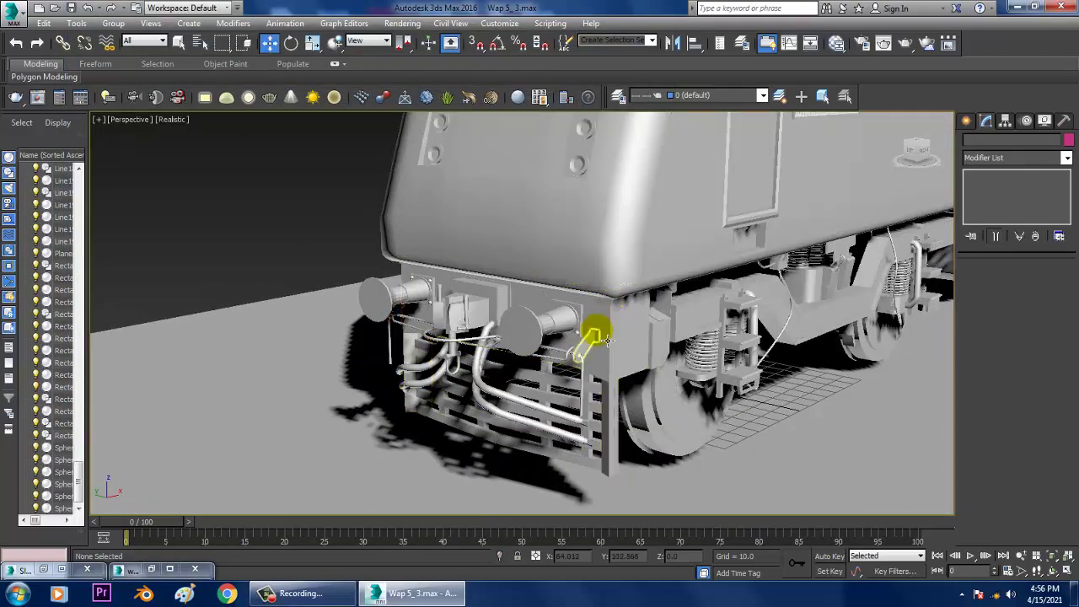
pyautogui.scroll(-5, 595, 356)
pyautogui.scroll(5, 587, 364)
pyautogui.moveTo(580, 371)
pyautogui.keyDown('alt'); pyautogui.mouseDown(button='middle')
pyautogui.moveTo(683, 345)
pyautogui.moveTo(585, 355)
pyautogui.moveTo(588, 366)
pyautogui.moveTo(564, 357)
pyautogui.moveTo(585, 362)
pyautogui.mouseUp(button='middle'); pyautogui.keyUp('alt')
pyautogui.scroll(3, 619, 358)
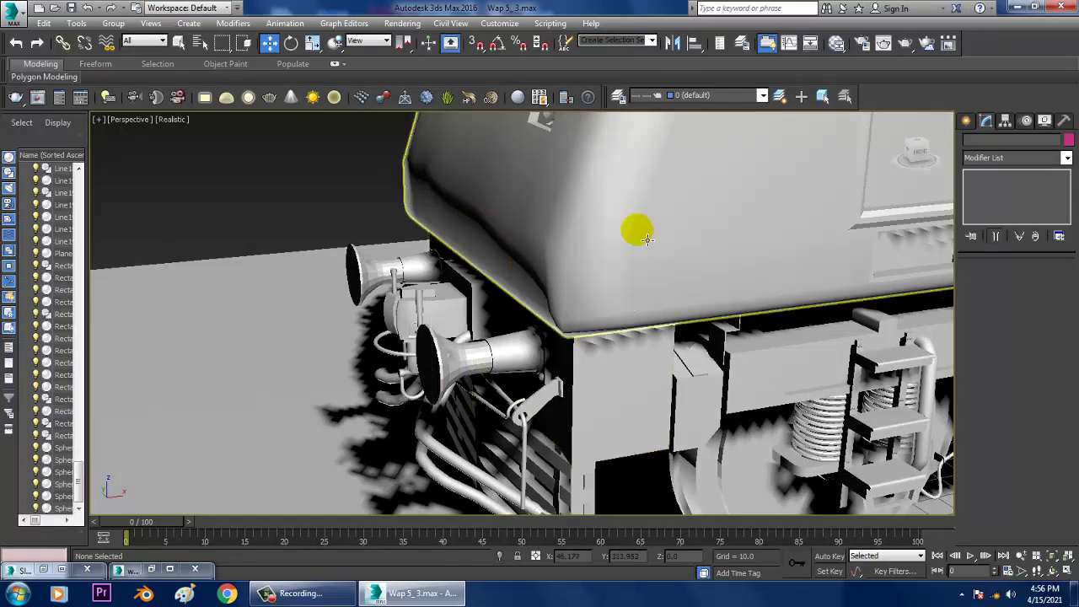
pyautogui.keyDown('alt'); pyautogui.moveTo(727, 212); pyautogui.dragTo(552, 261, button='middle'); pyautogui.keyUp('alt')
pyautogui.scroll(-4, 557, 278)
pyautogui.keyDown('alt'); pyautogui.moveTo(561, 302); pyautogui.dragTo(574, 341, button='middle'); pyautogui.keyUp('alt')
pyautogui.scroll(-4, 550, 340)
pyautogui.scroll(4, 565, 331)
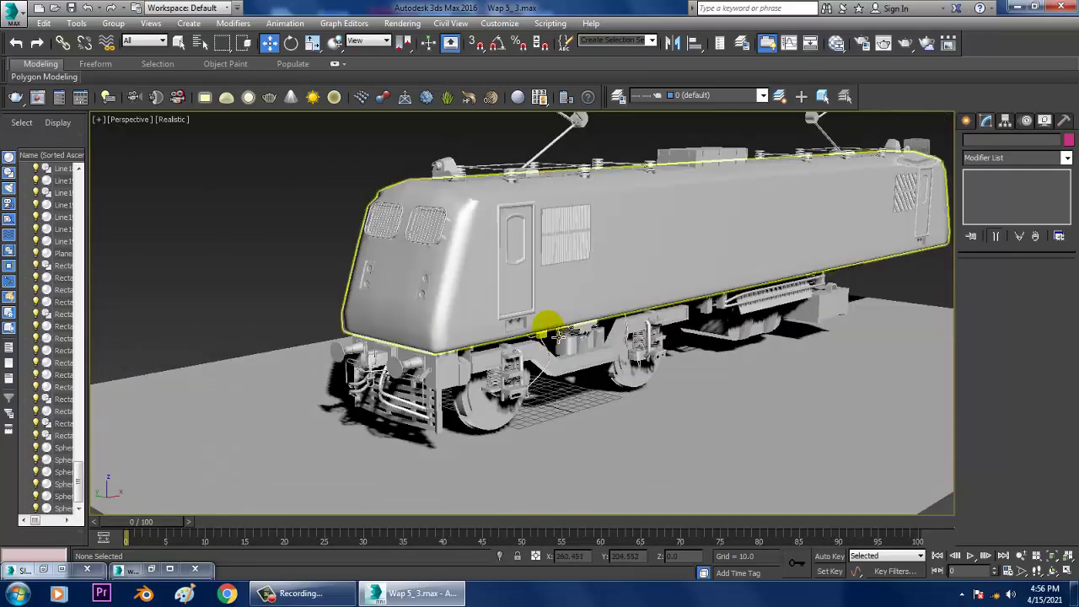
pyautogui.press('F4')
pyautogui.press('F4')
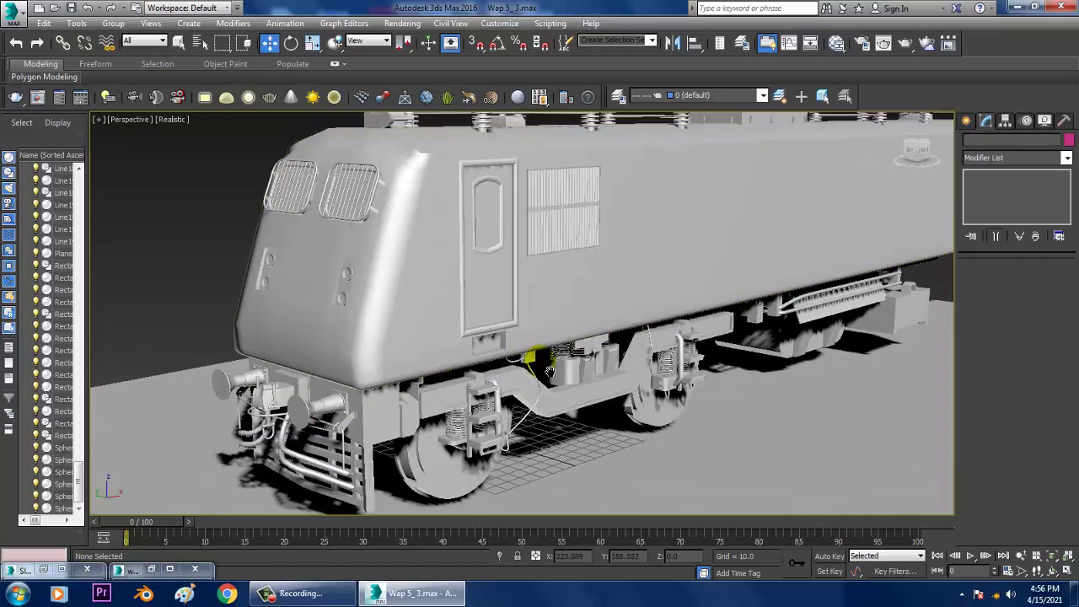